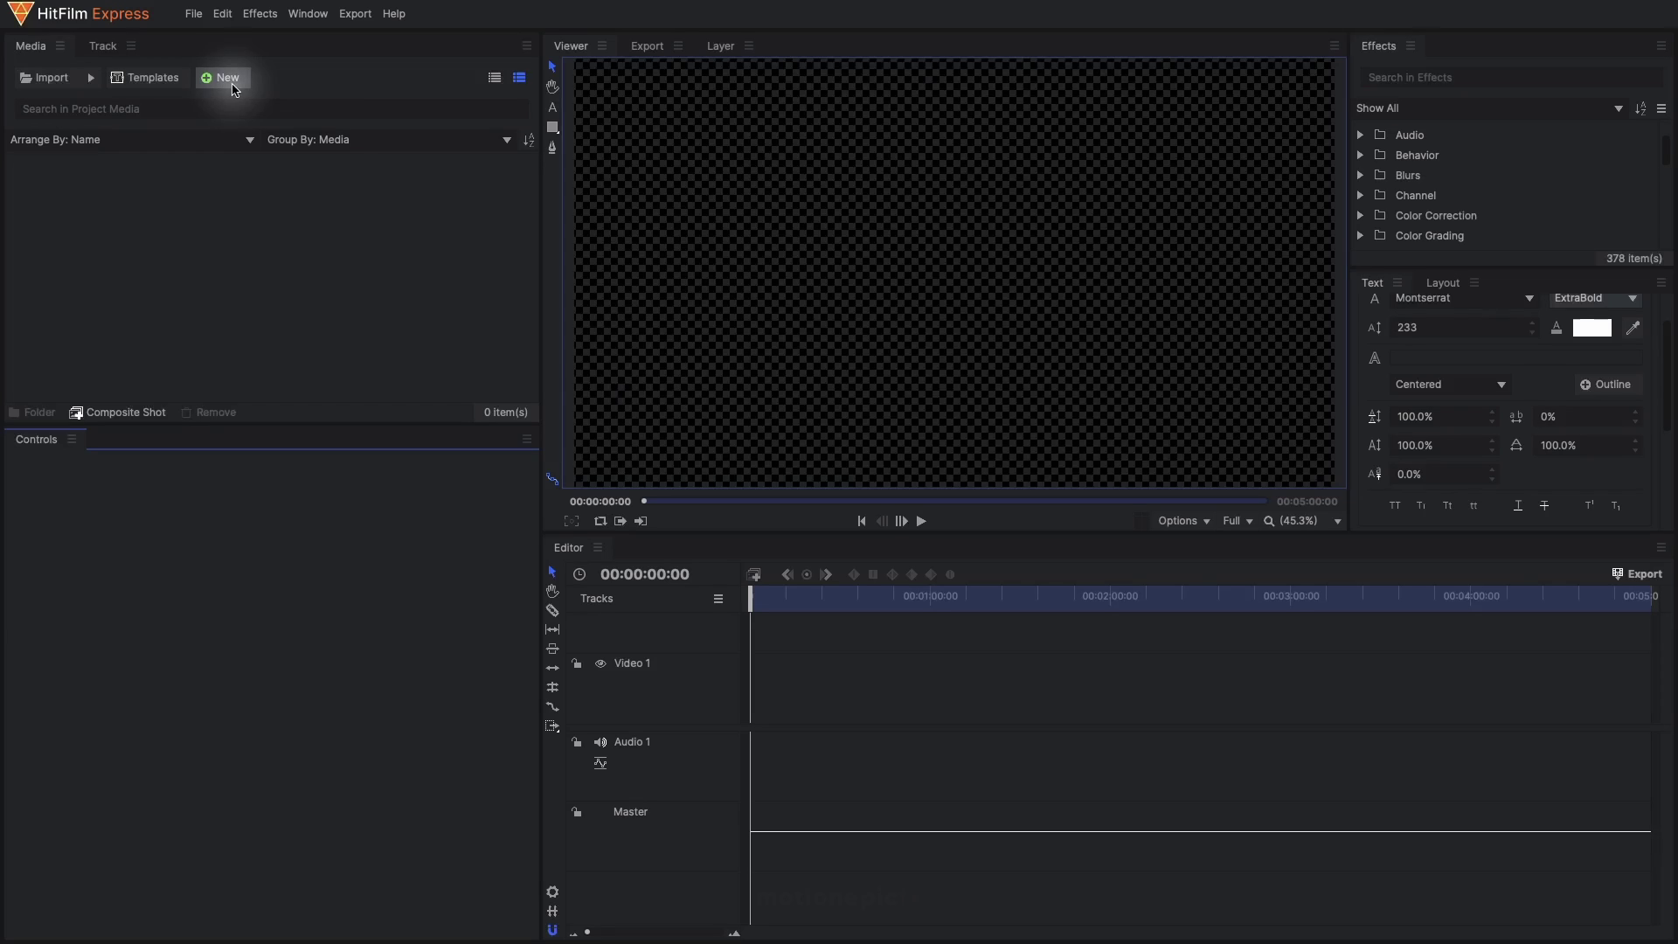
Create a new composite shot 'main', 5 seconds long, using the 1080p 30 fps template
click(222, 77)
click(235, 99)
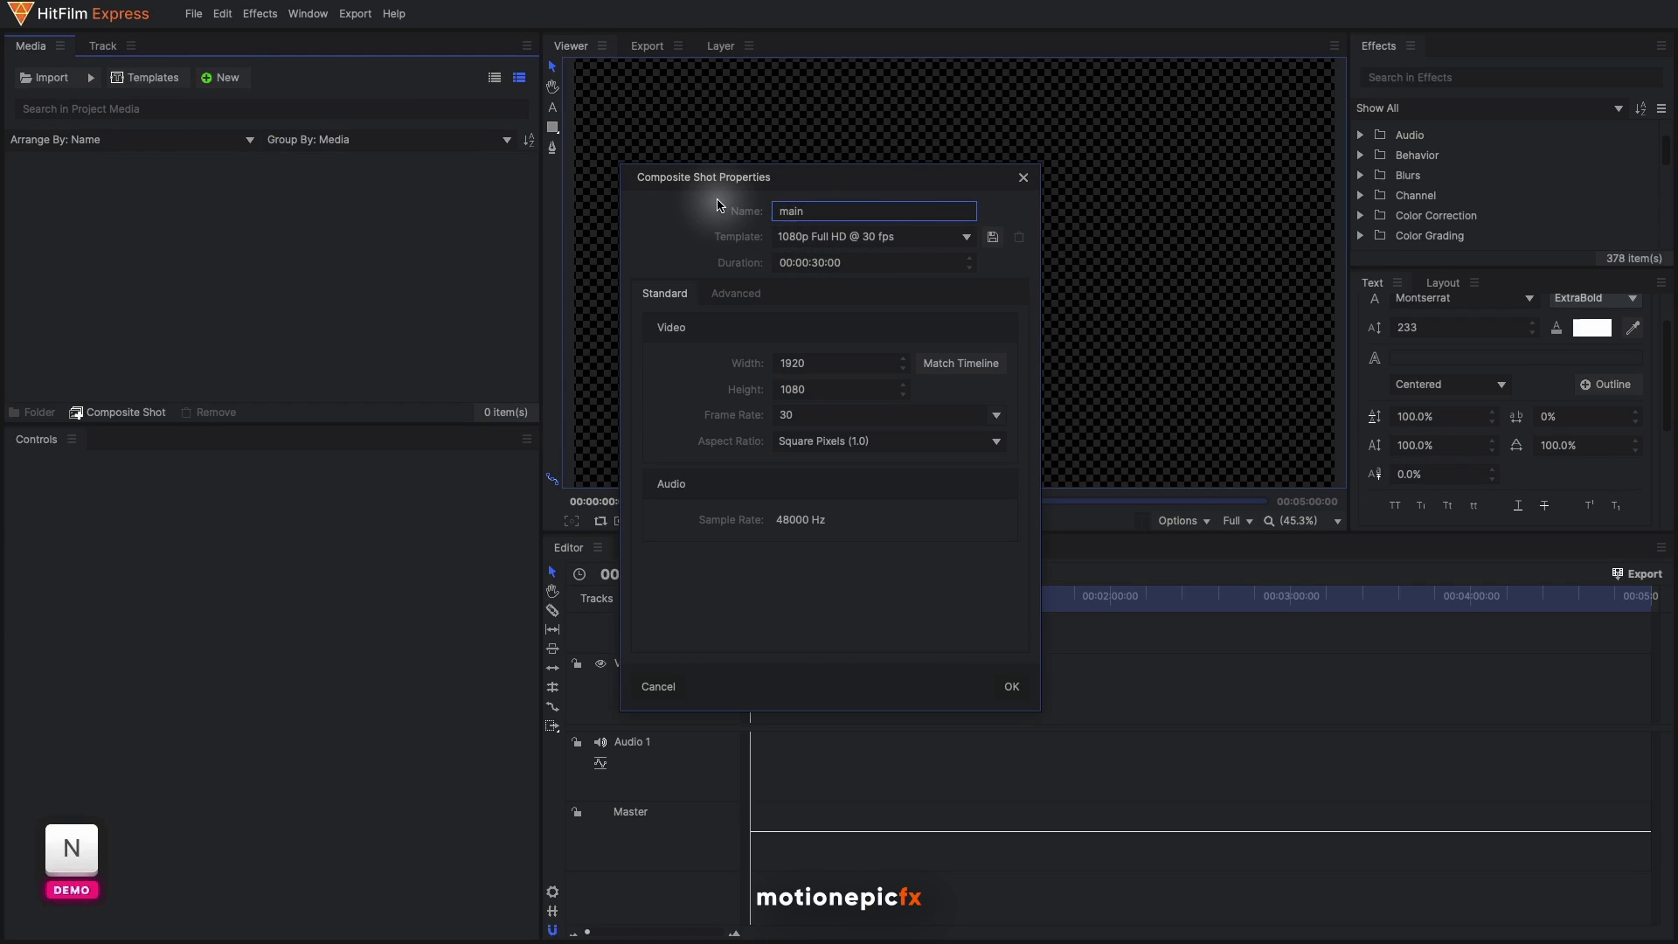
click(820, 261)
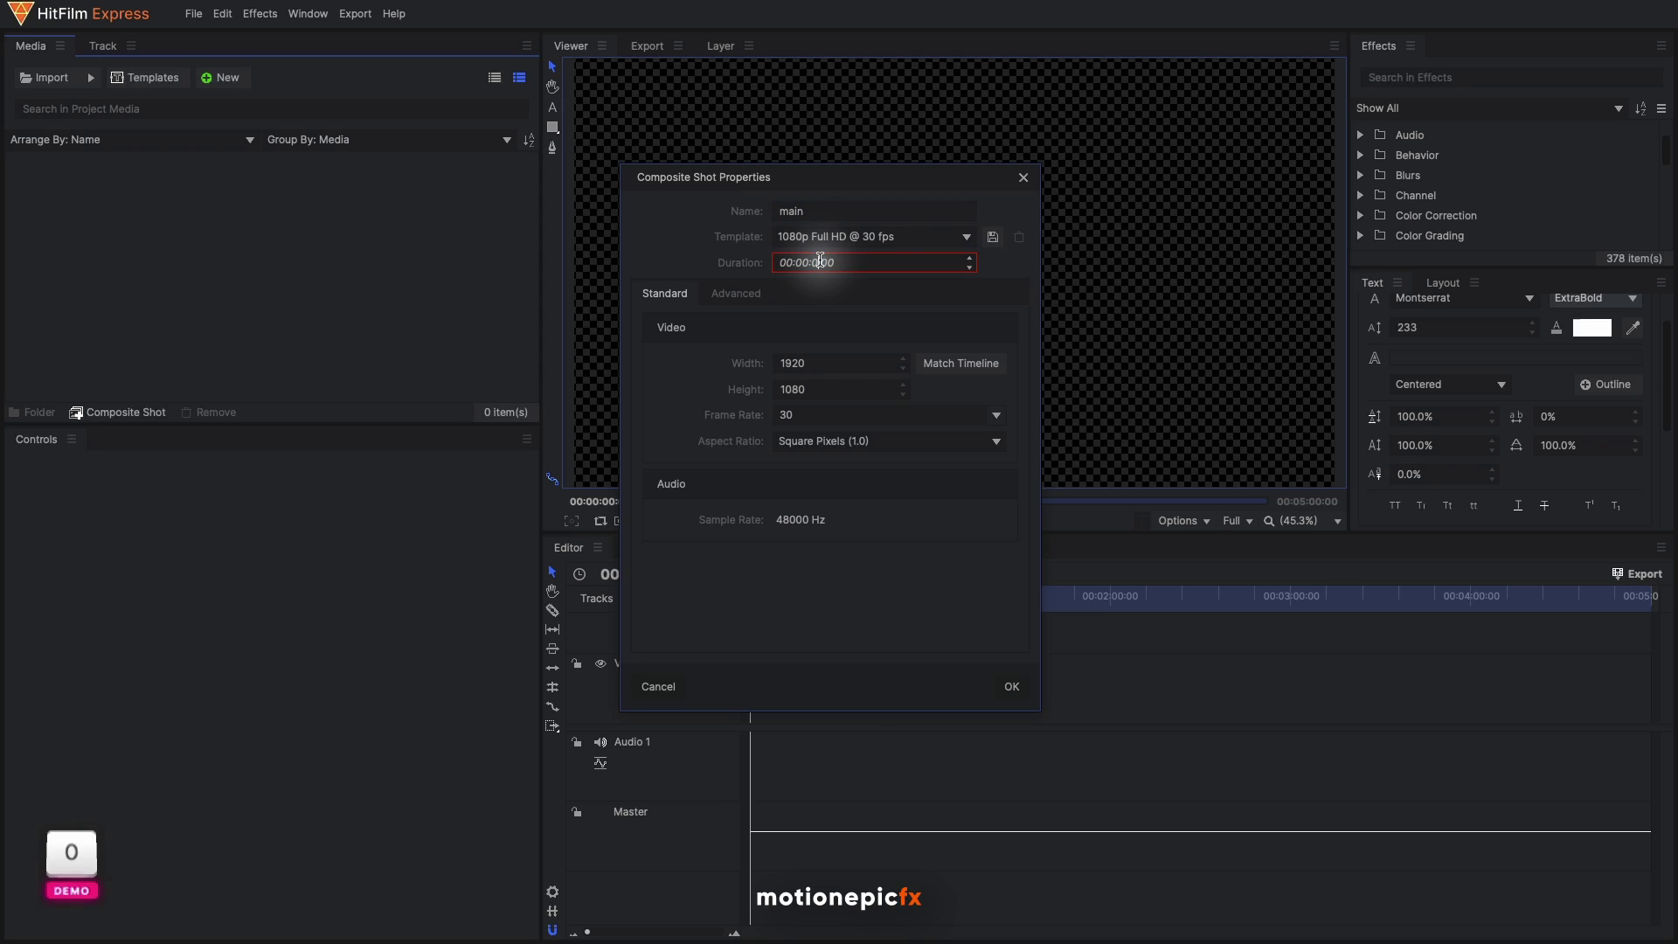
key(Return)
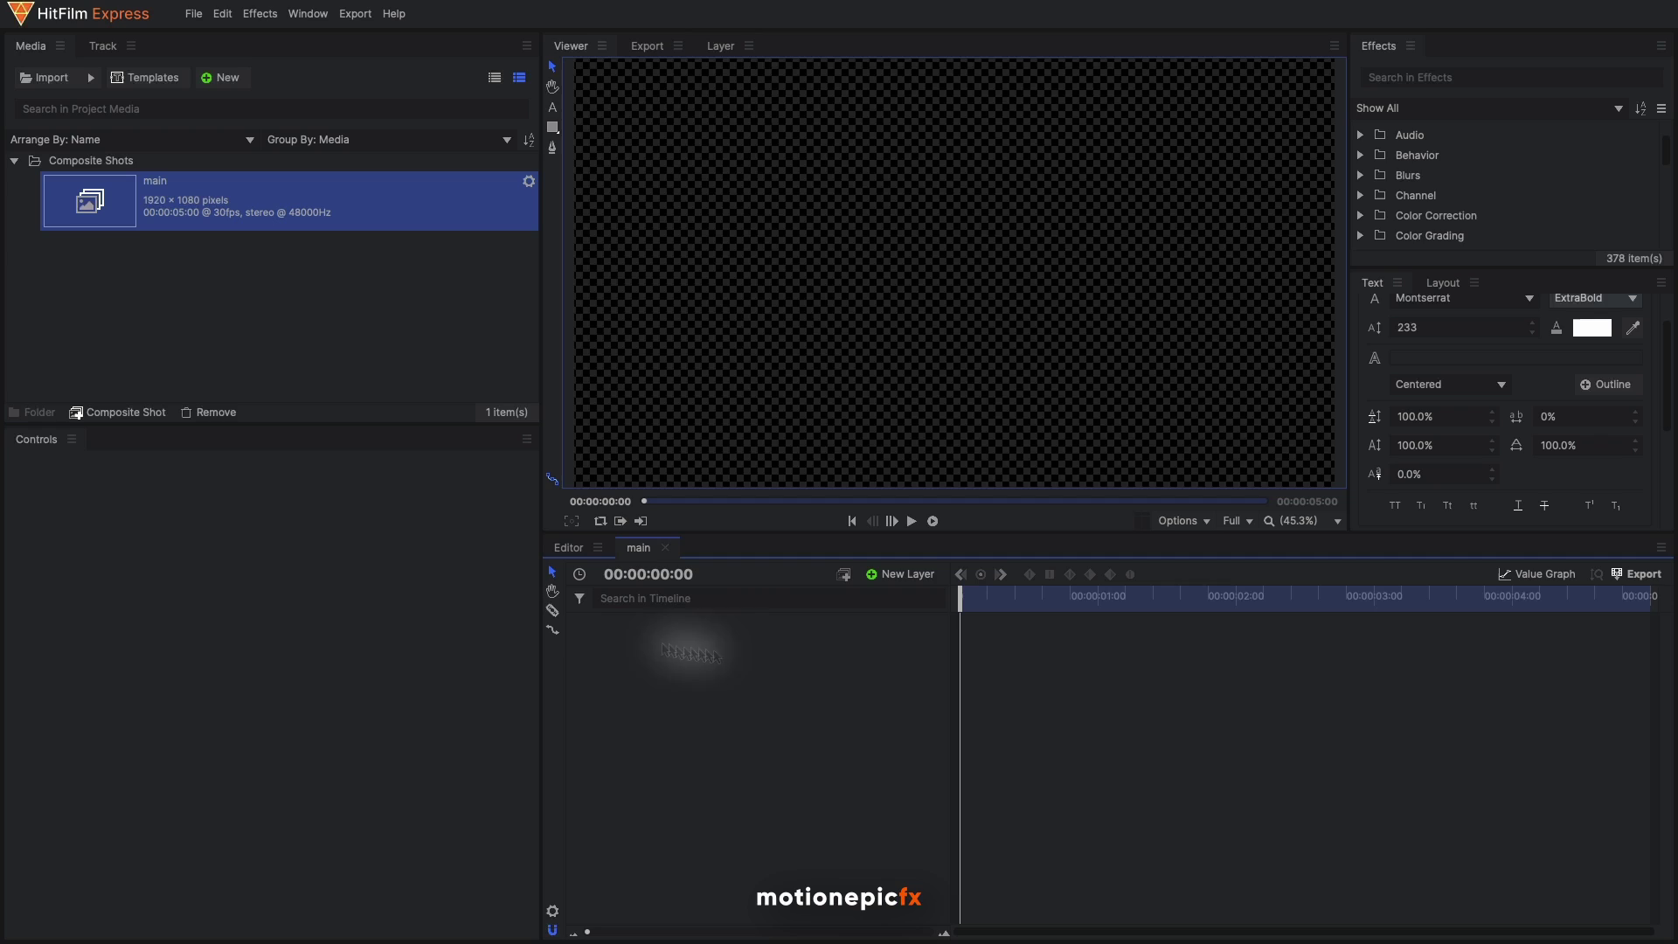
Add a plane layer named BG and colour it dark navy, hex 000017
click(908, 575)
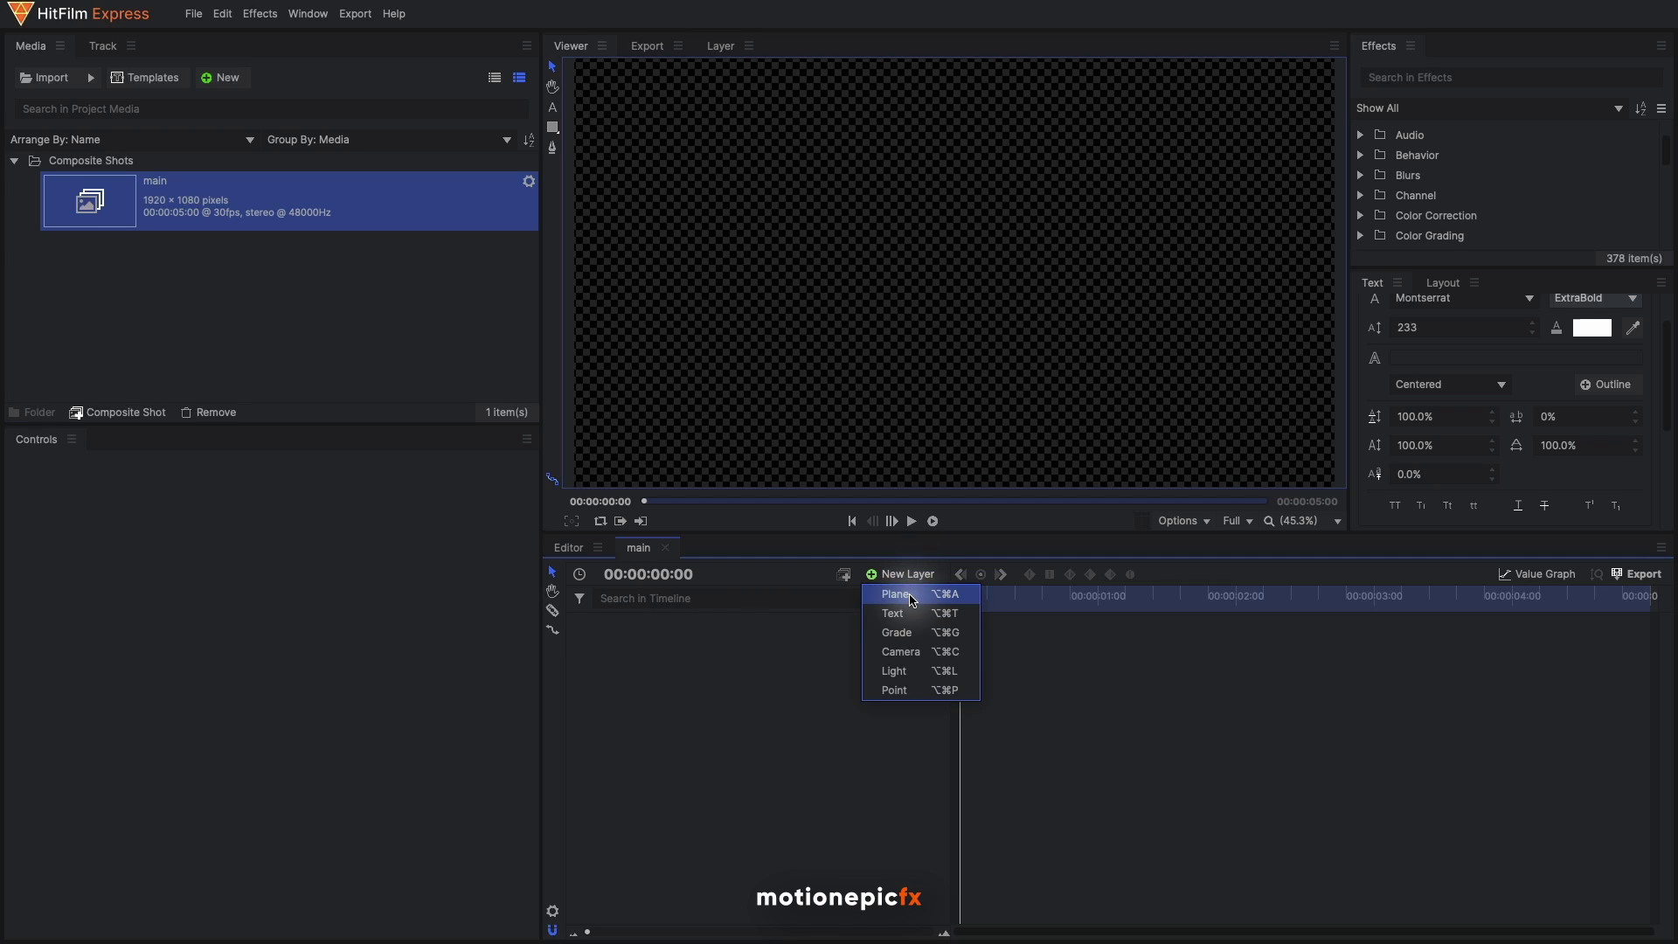
click(909, 596)
key(super+a)
text(BG)
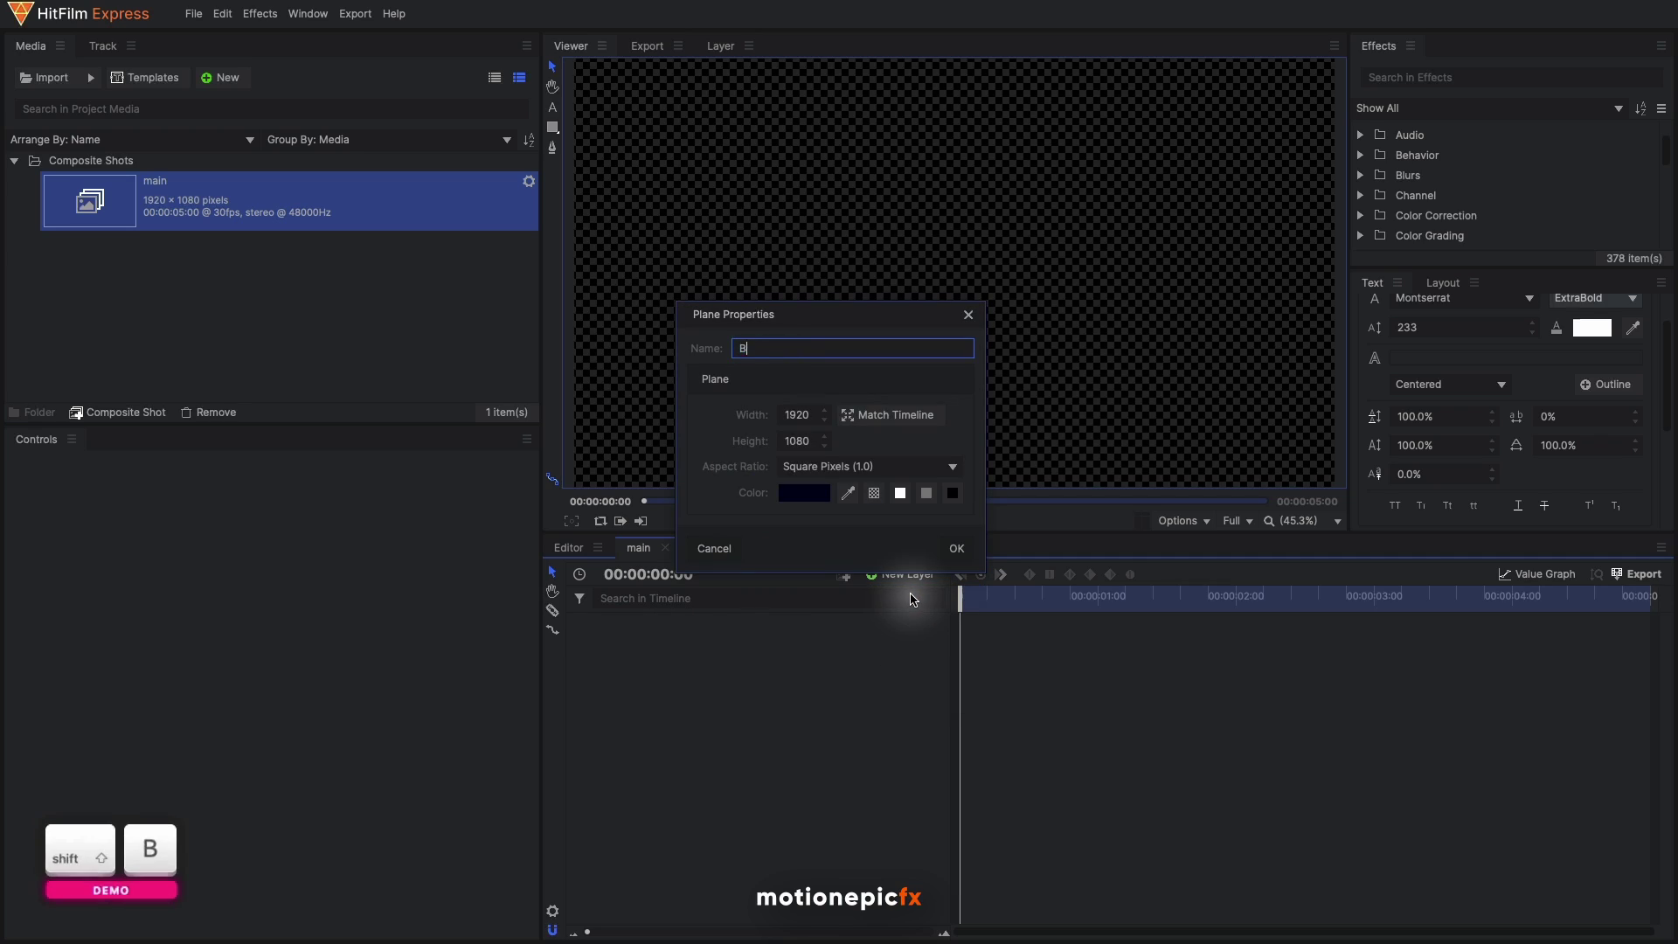
click(804, 492)
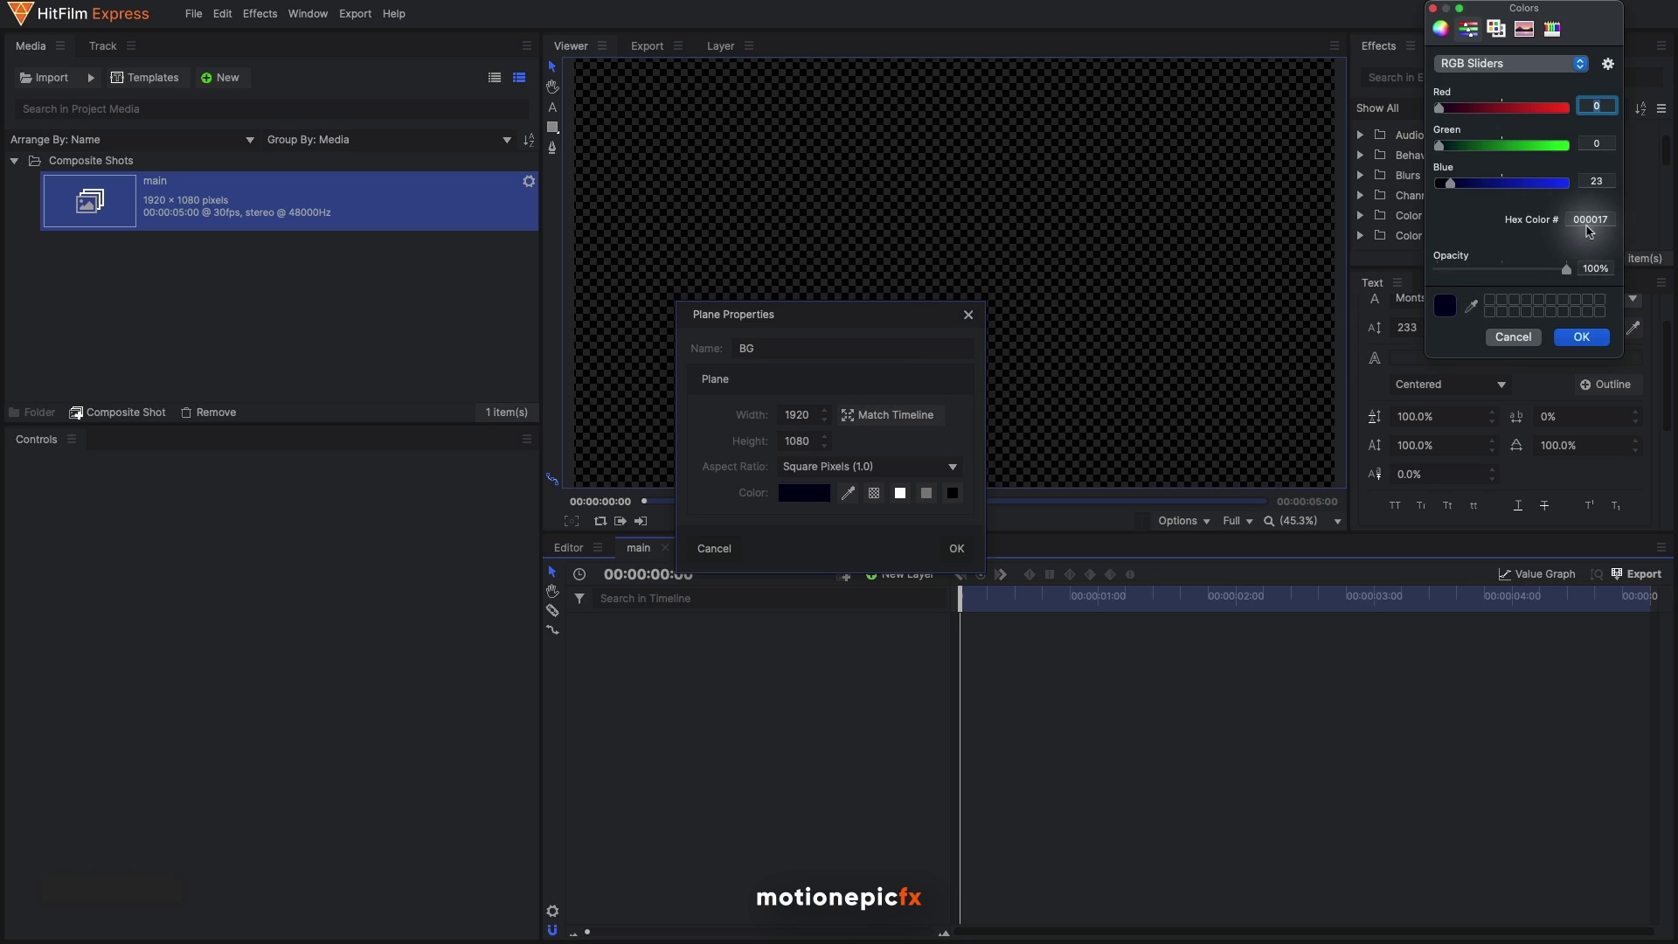
click(1582, 336)
Confirm the BG plane and add a text layer reading DESIGN, then select its text
click(956, 549)
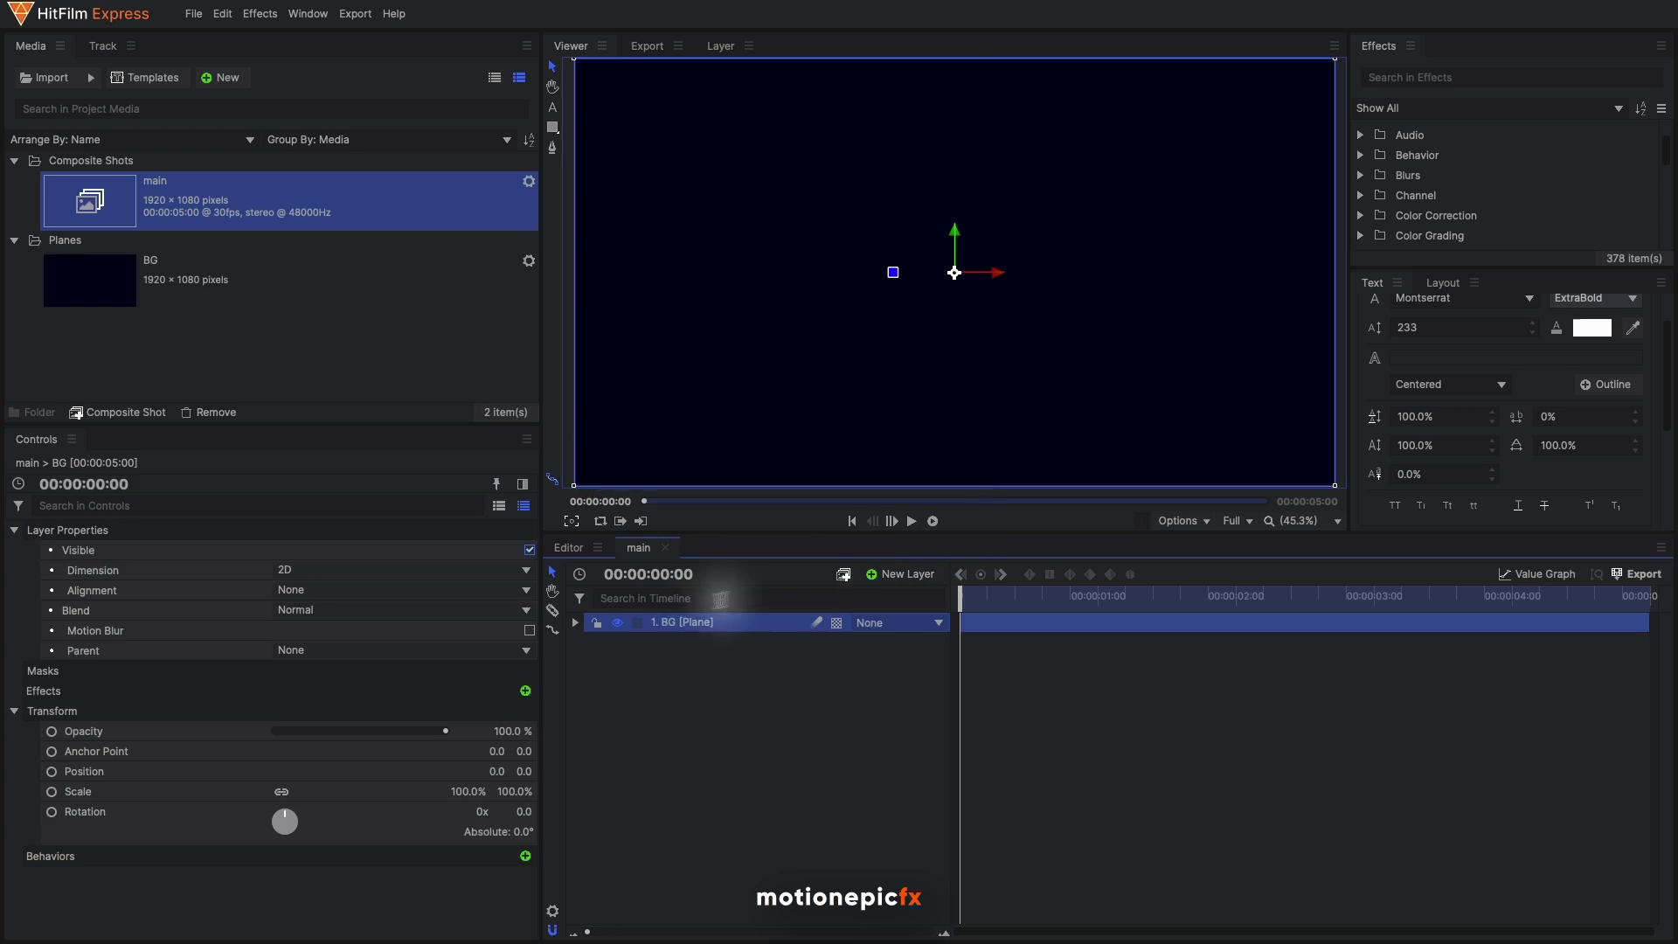
click(900, 575)
click(900, 614)
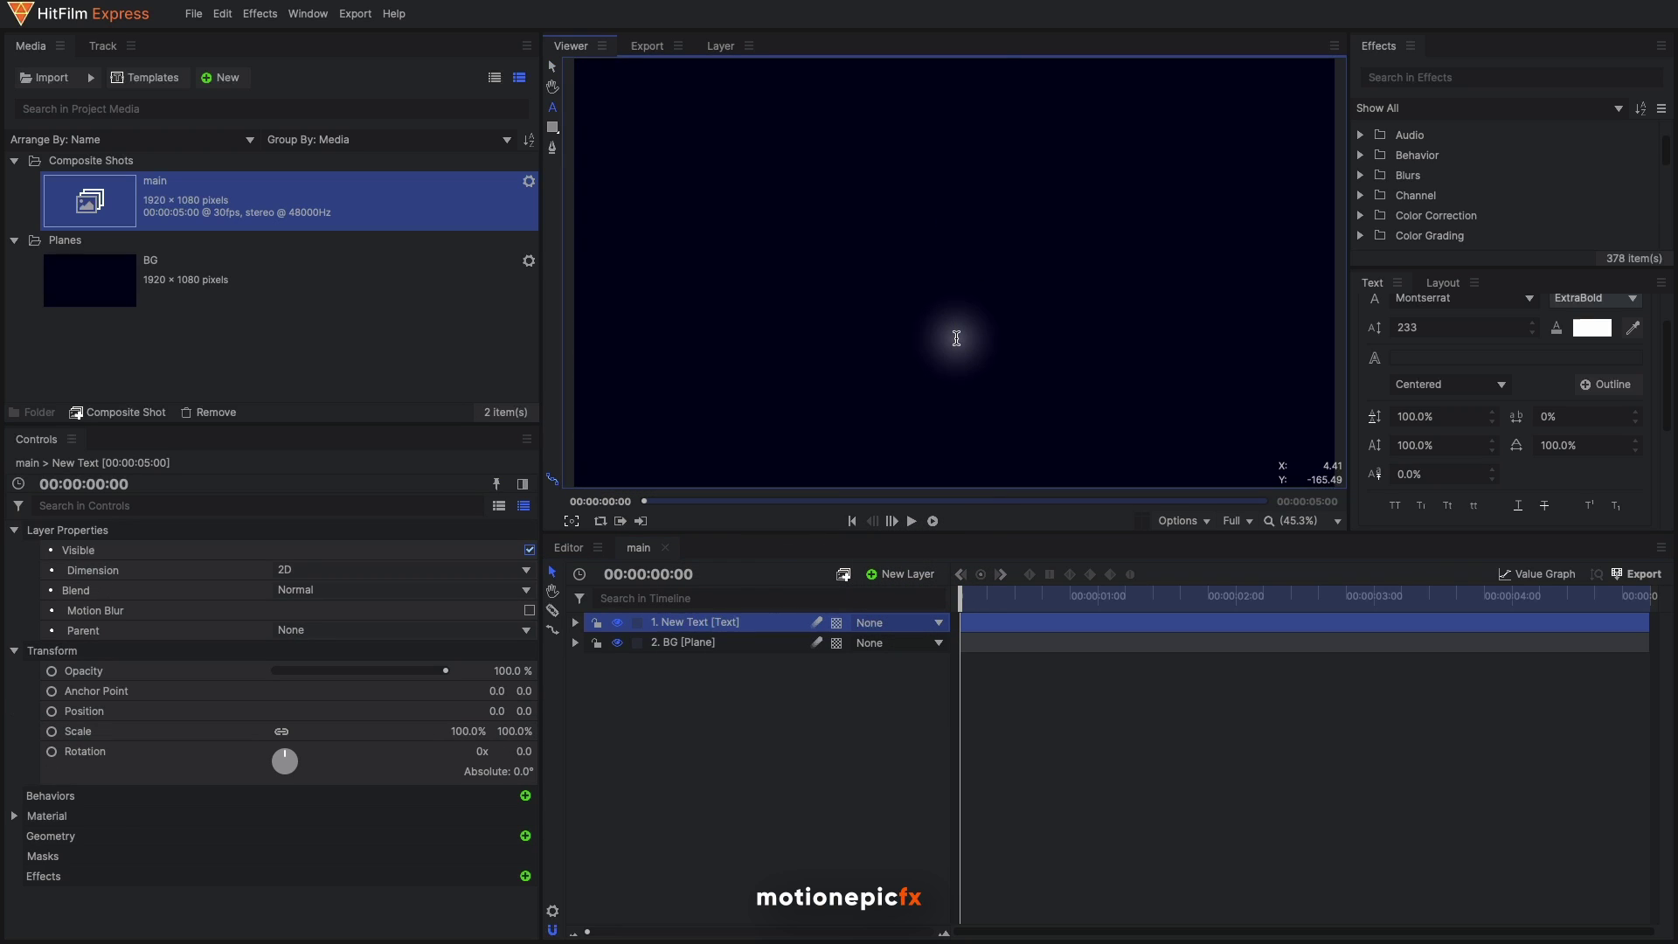
key(shift)
text(DESIGN)
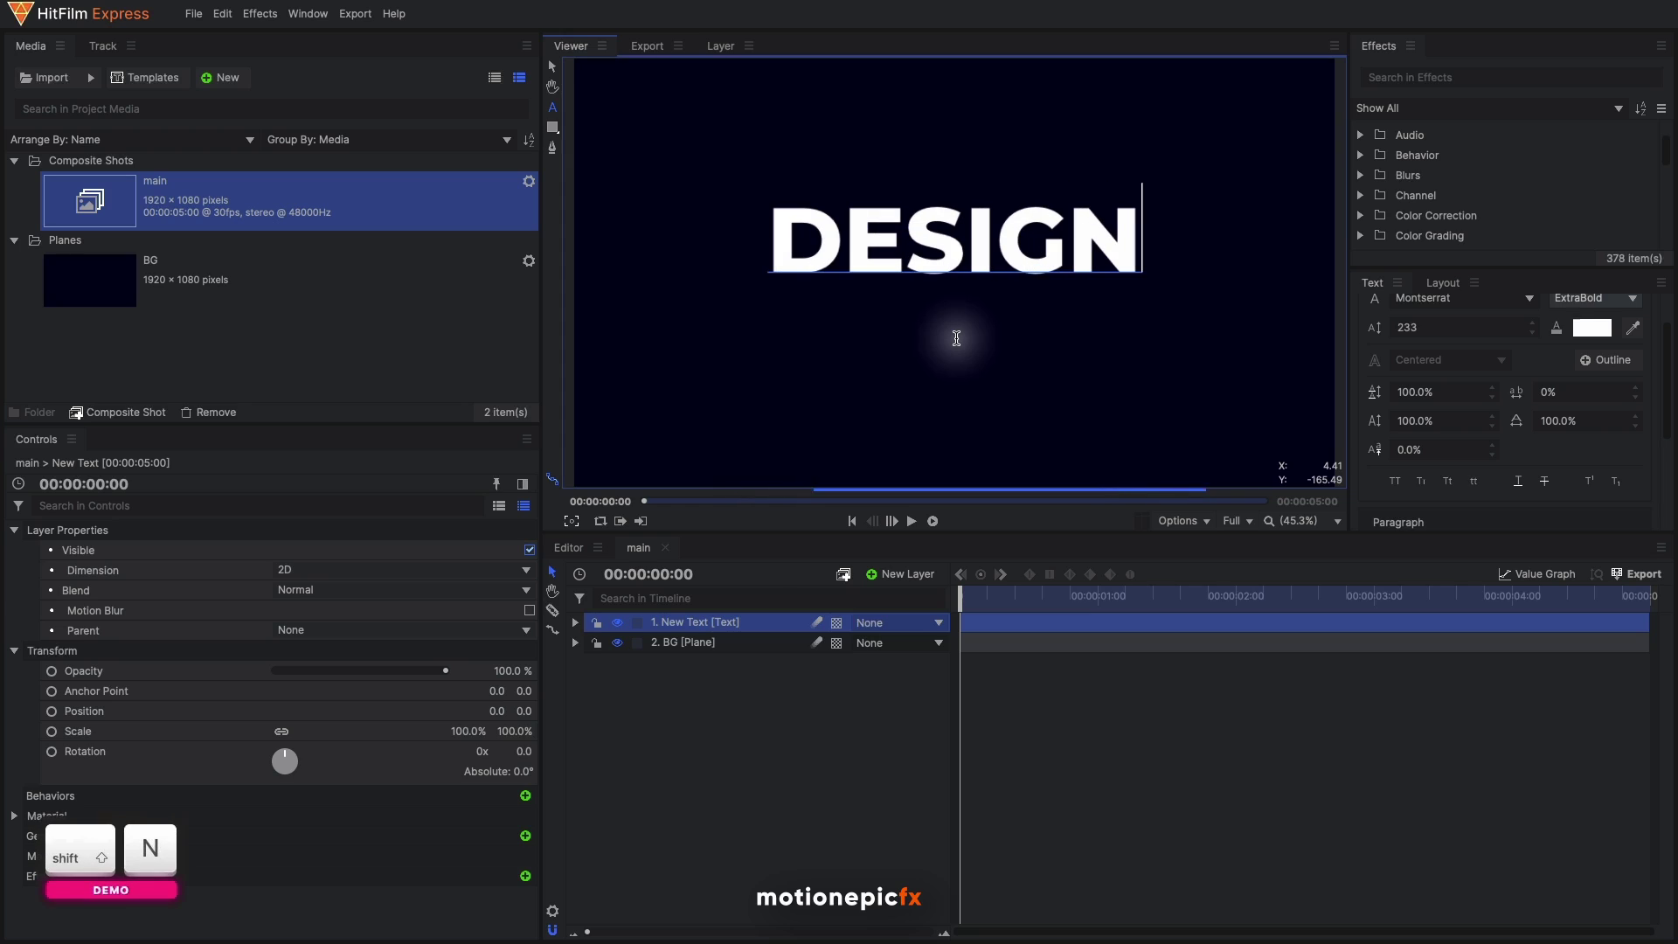
key(super+a)
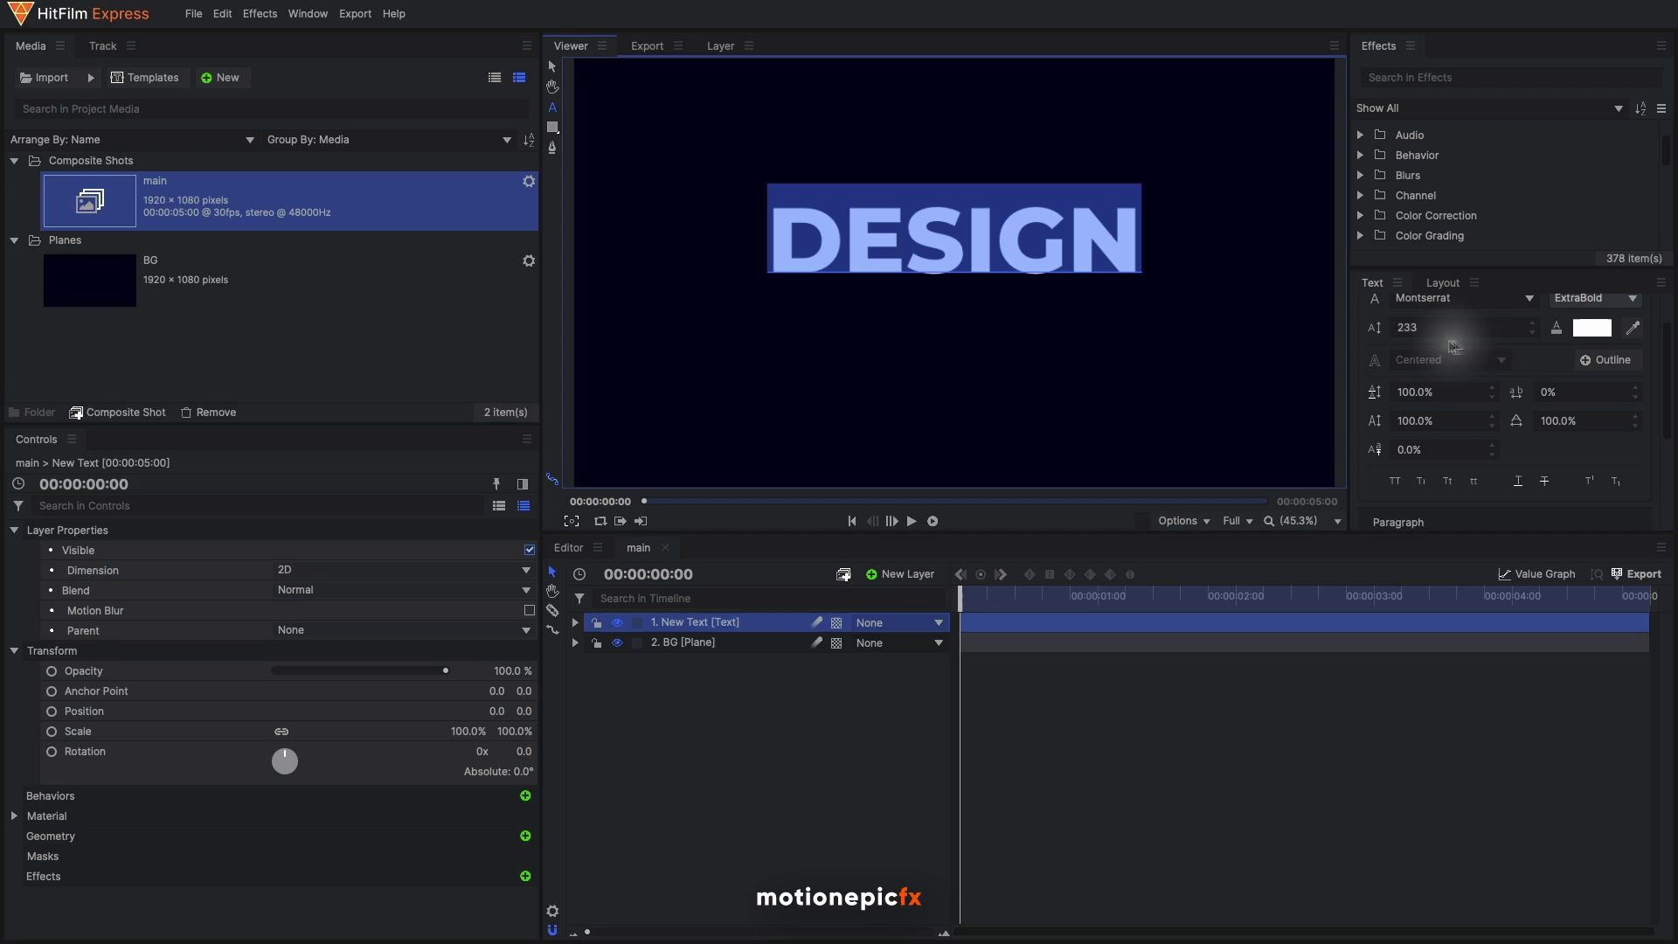
Centre the DESIGN text vertically in the frame with the Layout alignment controls
scroll(1490, 363, up, 2)
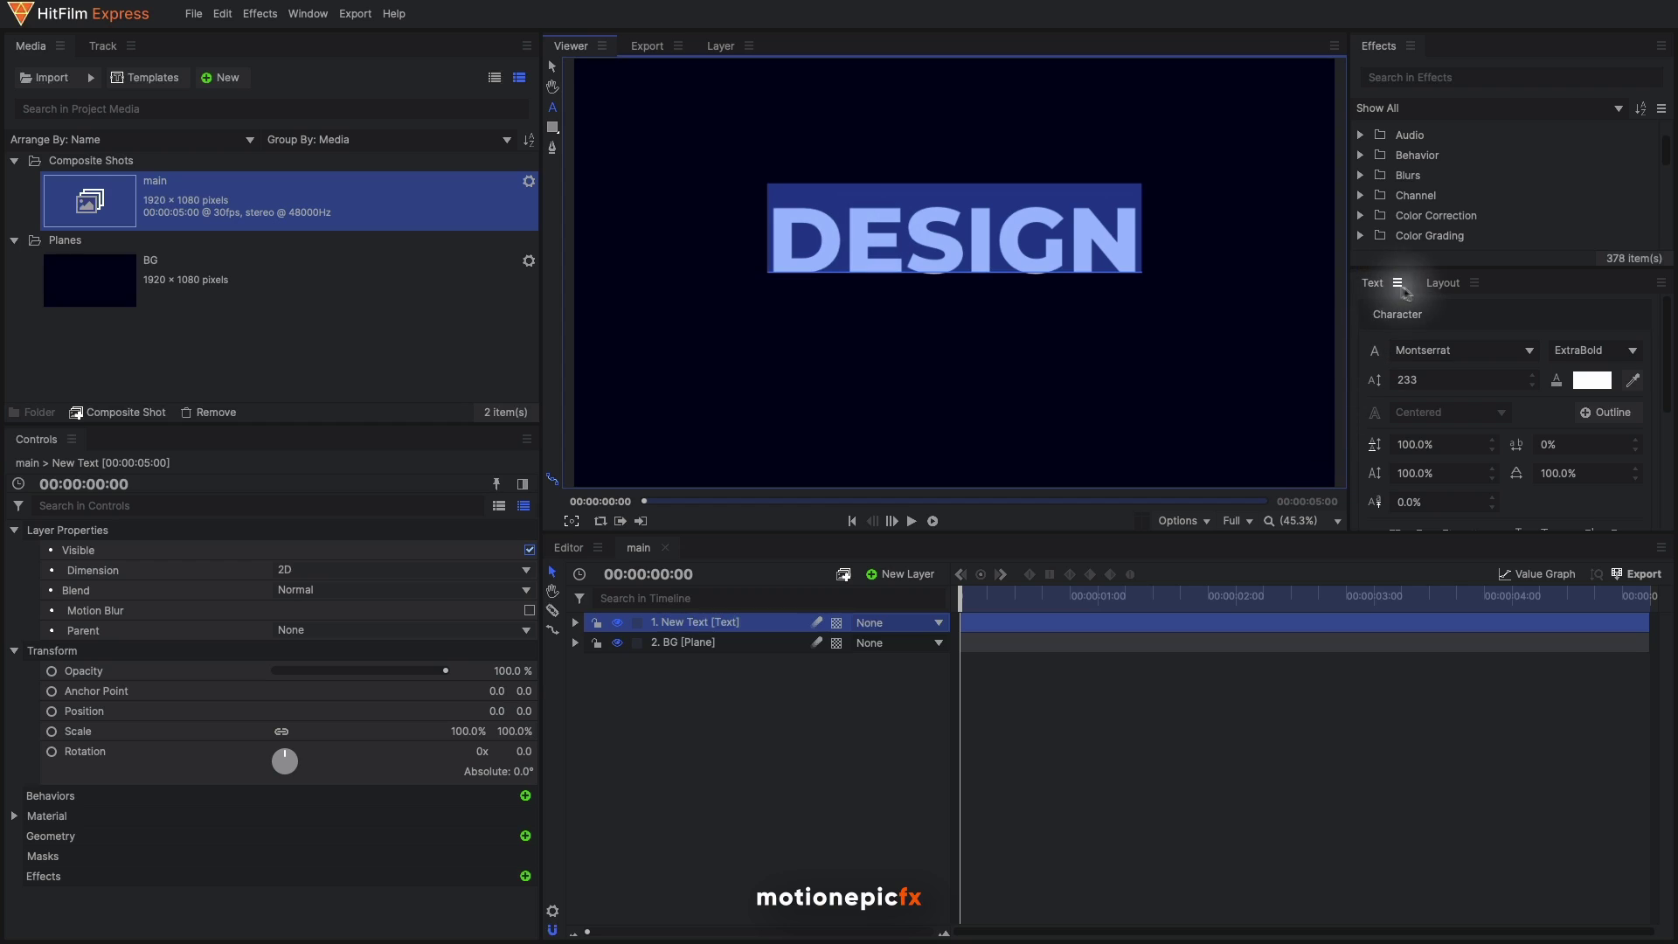
click(1442, 282)
scroll(1417, 404, down, 2)
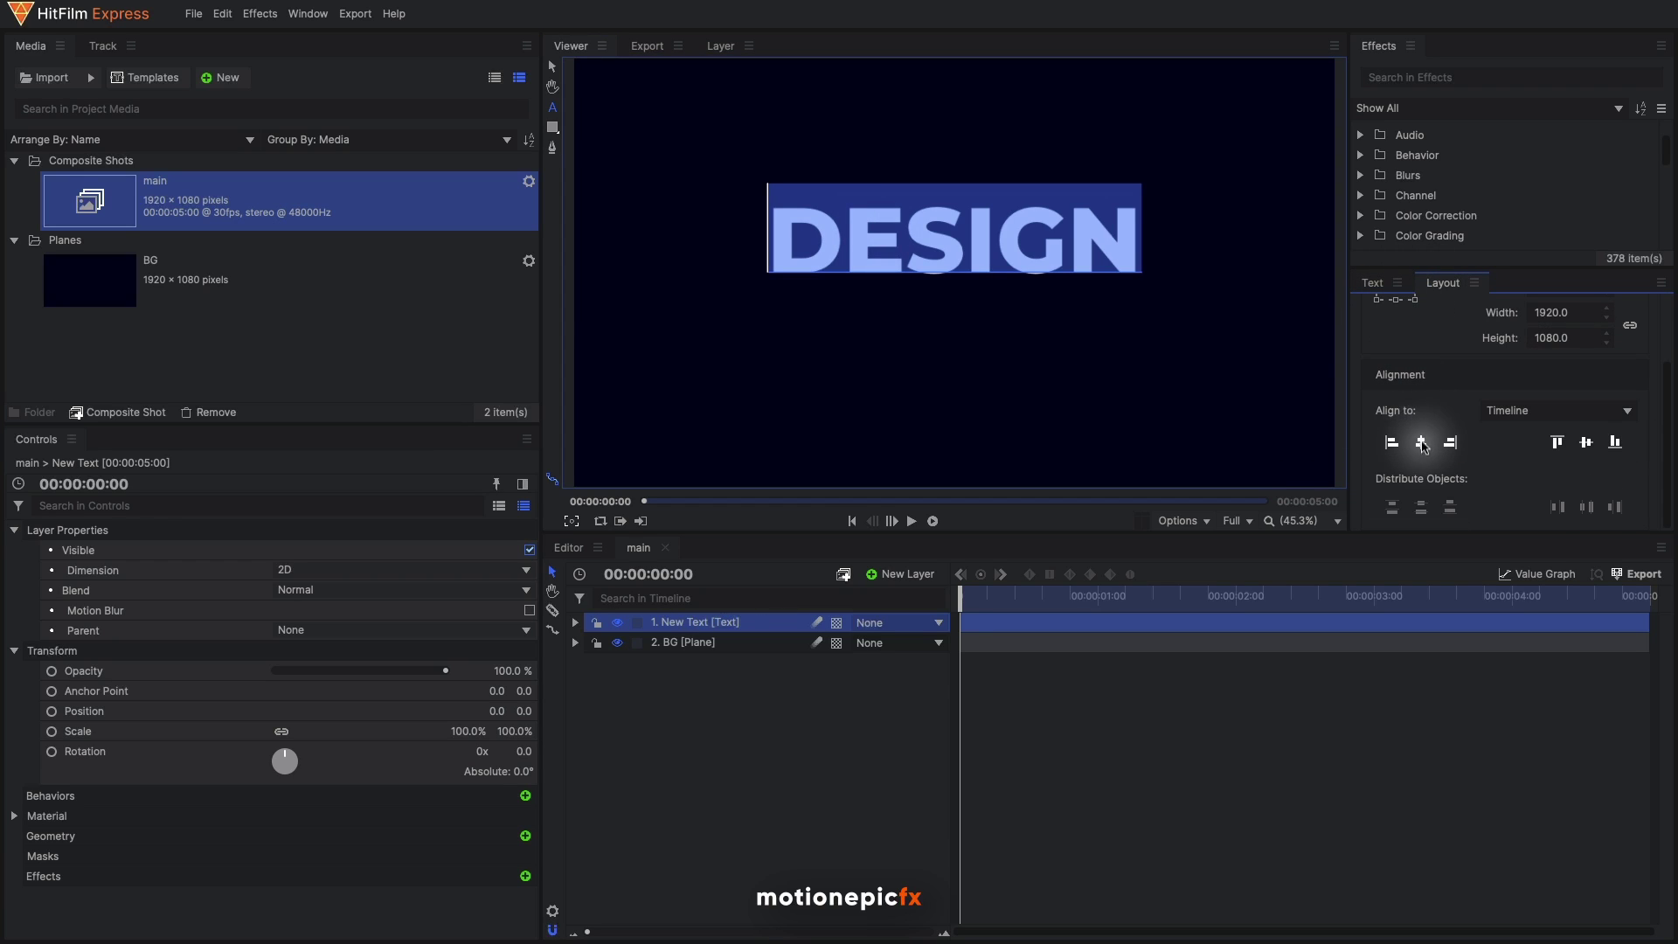
click(1588, 444)
click(853, 747)
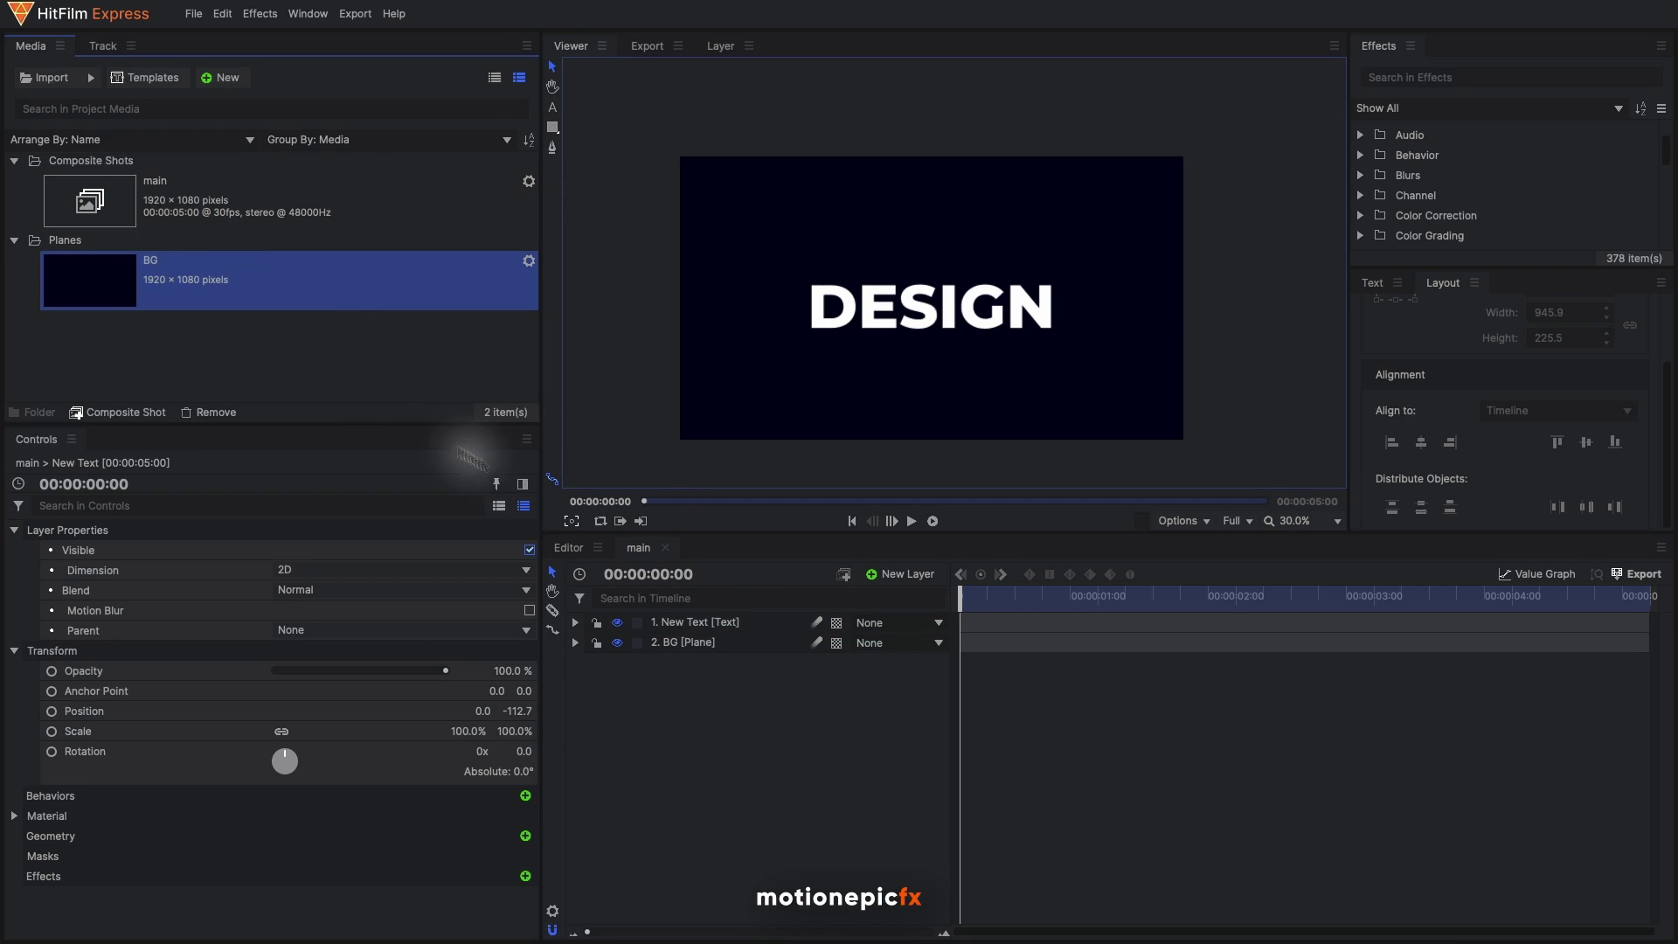
Duplicate BG as 'matte', fill it white with Fill Color, and move it down beneath DESIGN
key(ctrl+v)
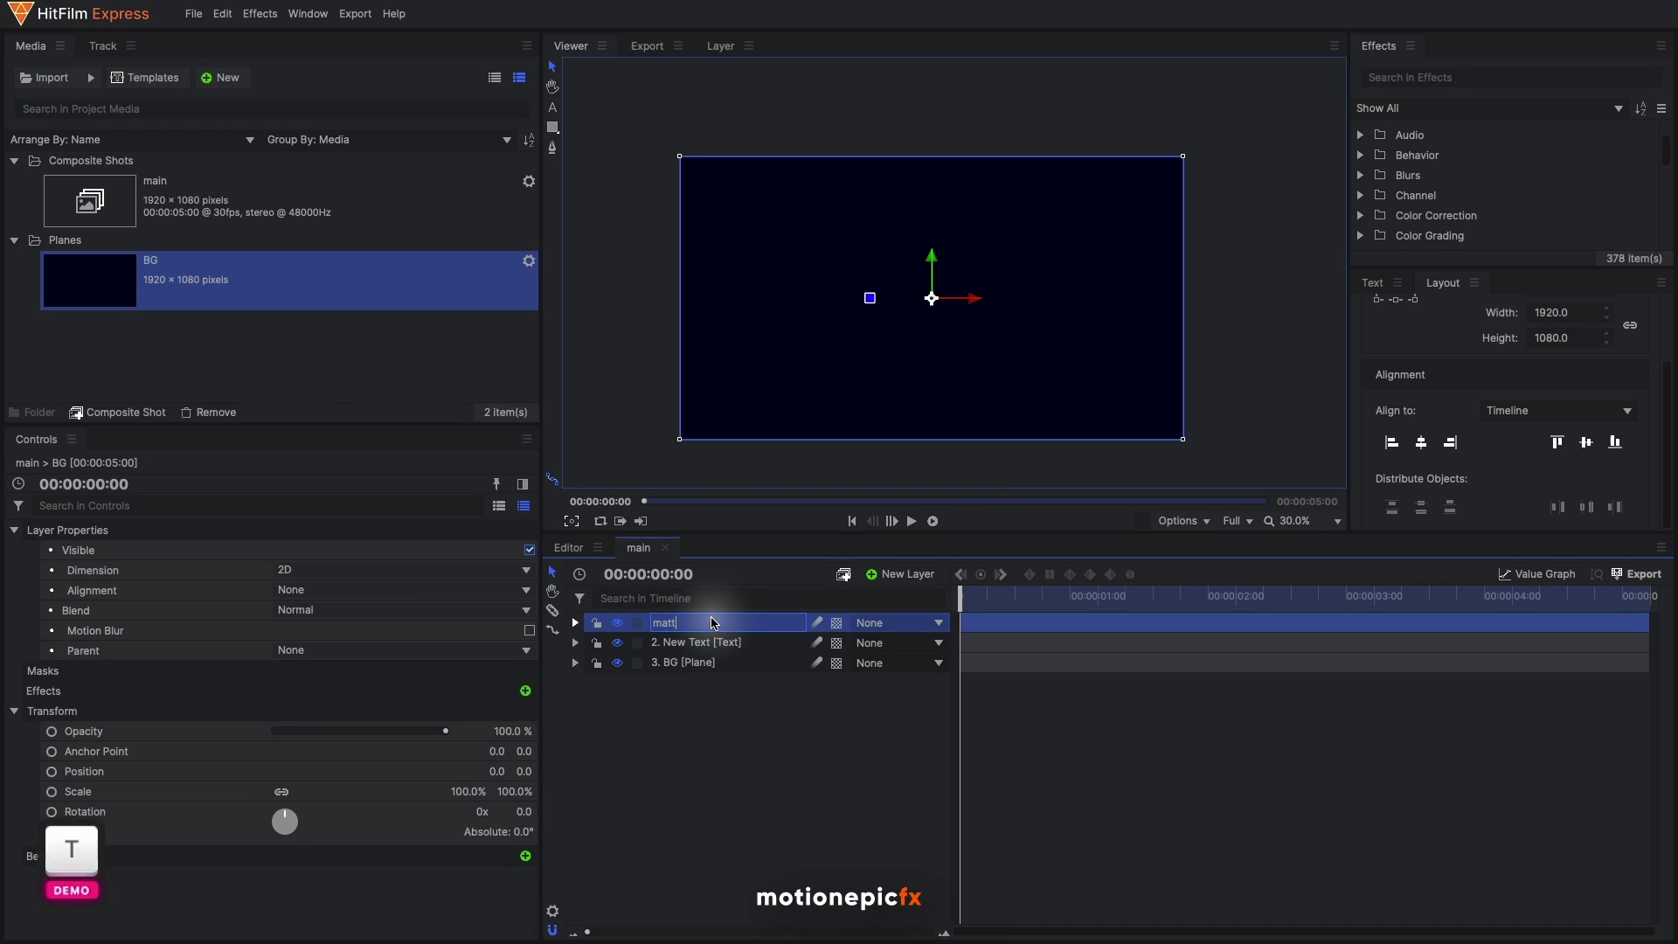
key(Return)
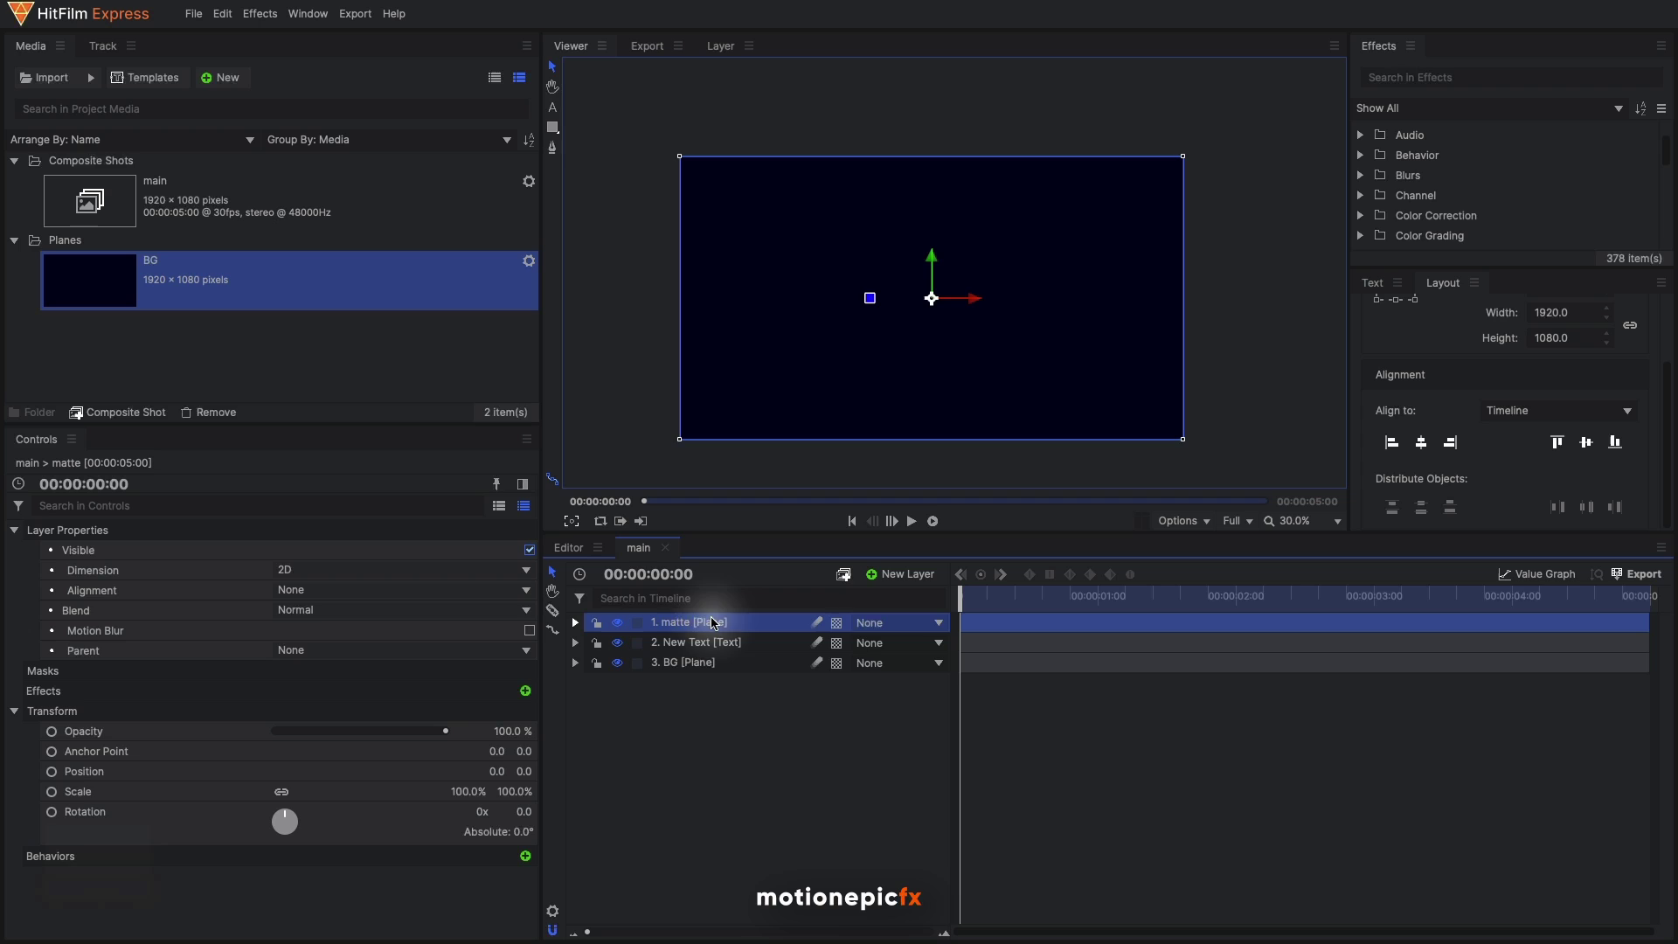
click(1405, 78)
text(fill)
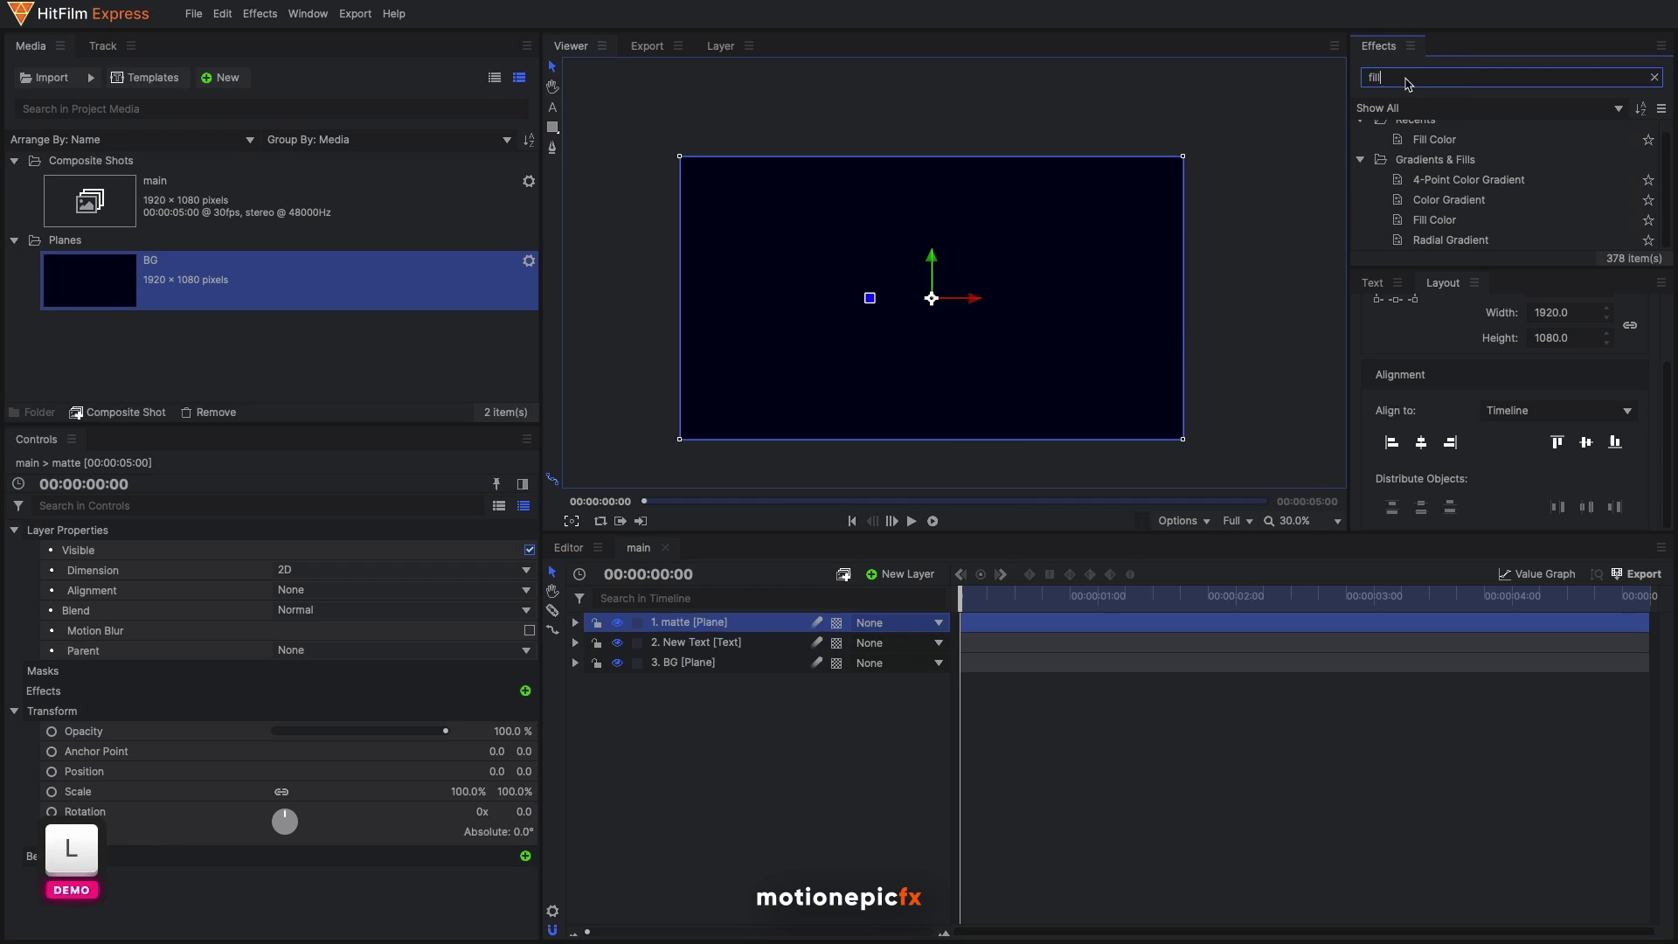
click(1435, 139)
drag(875, 373, 875, 373)
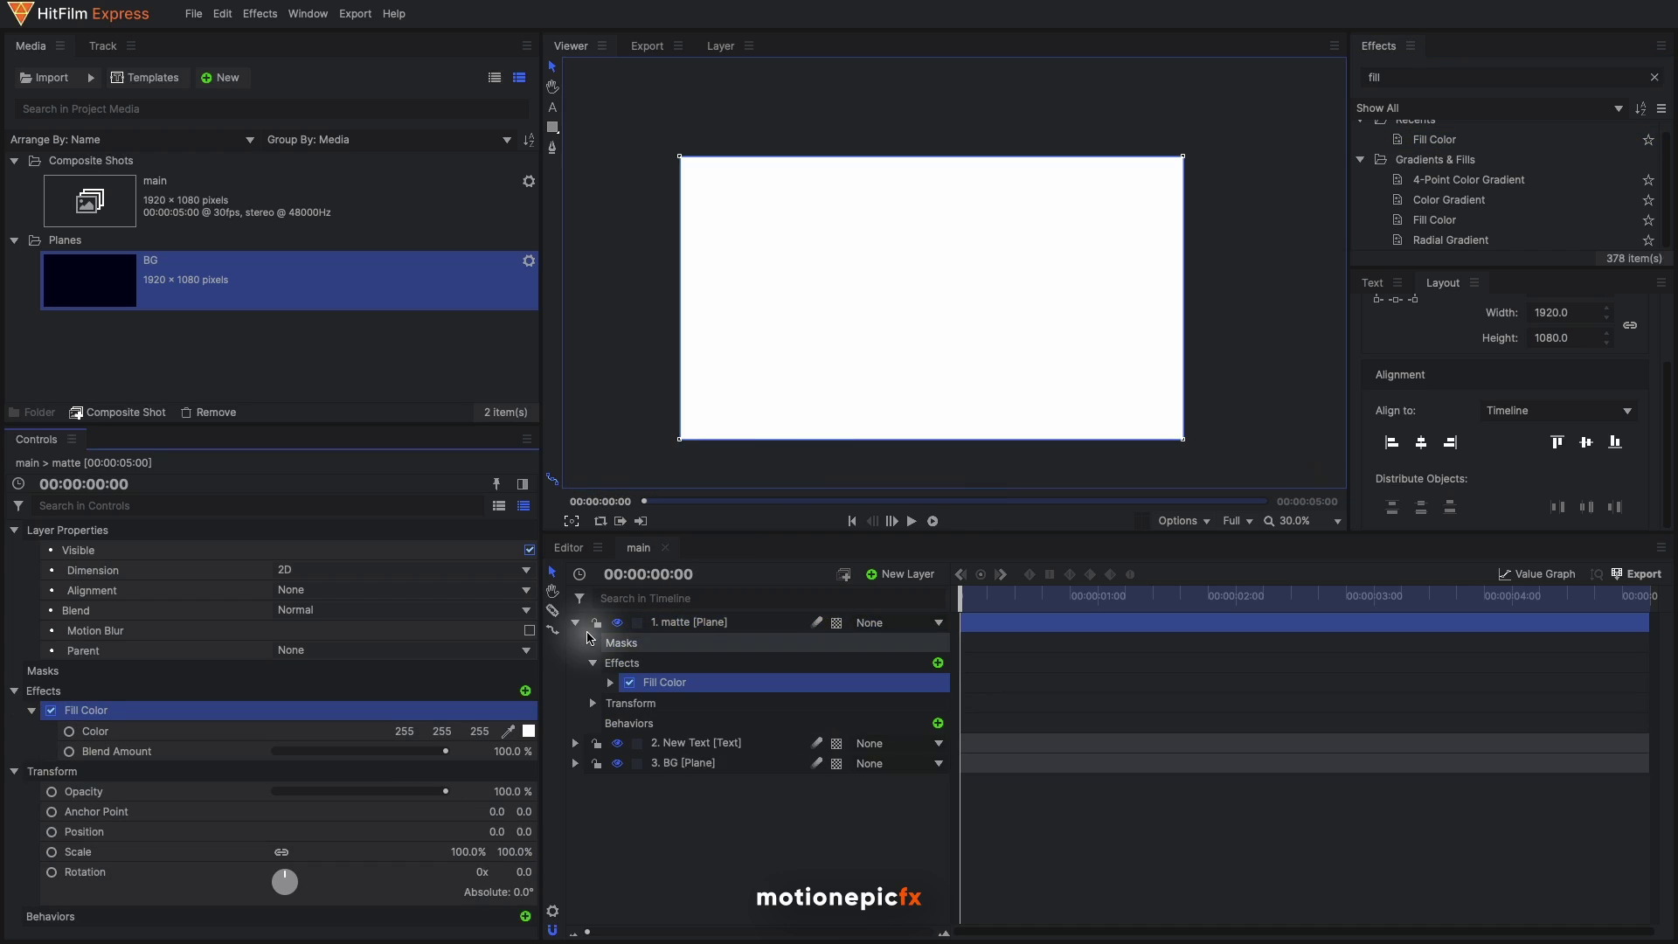
click(575, 623)
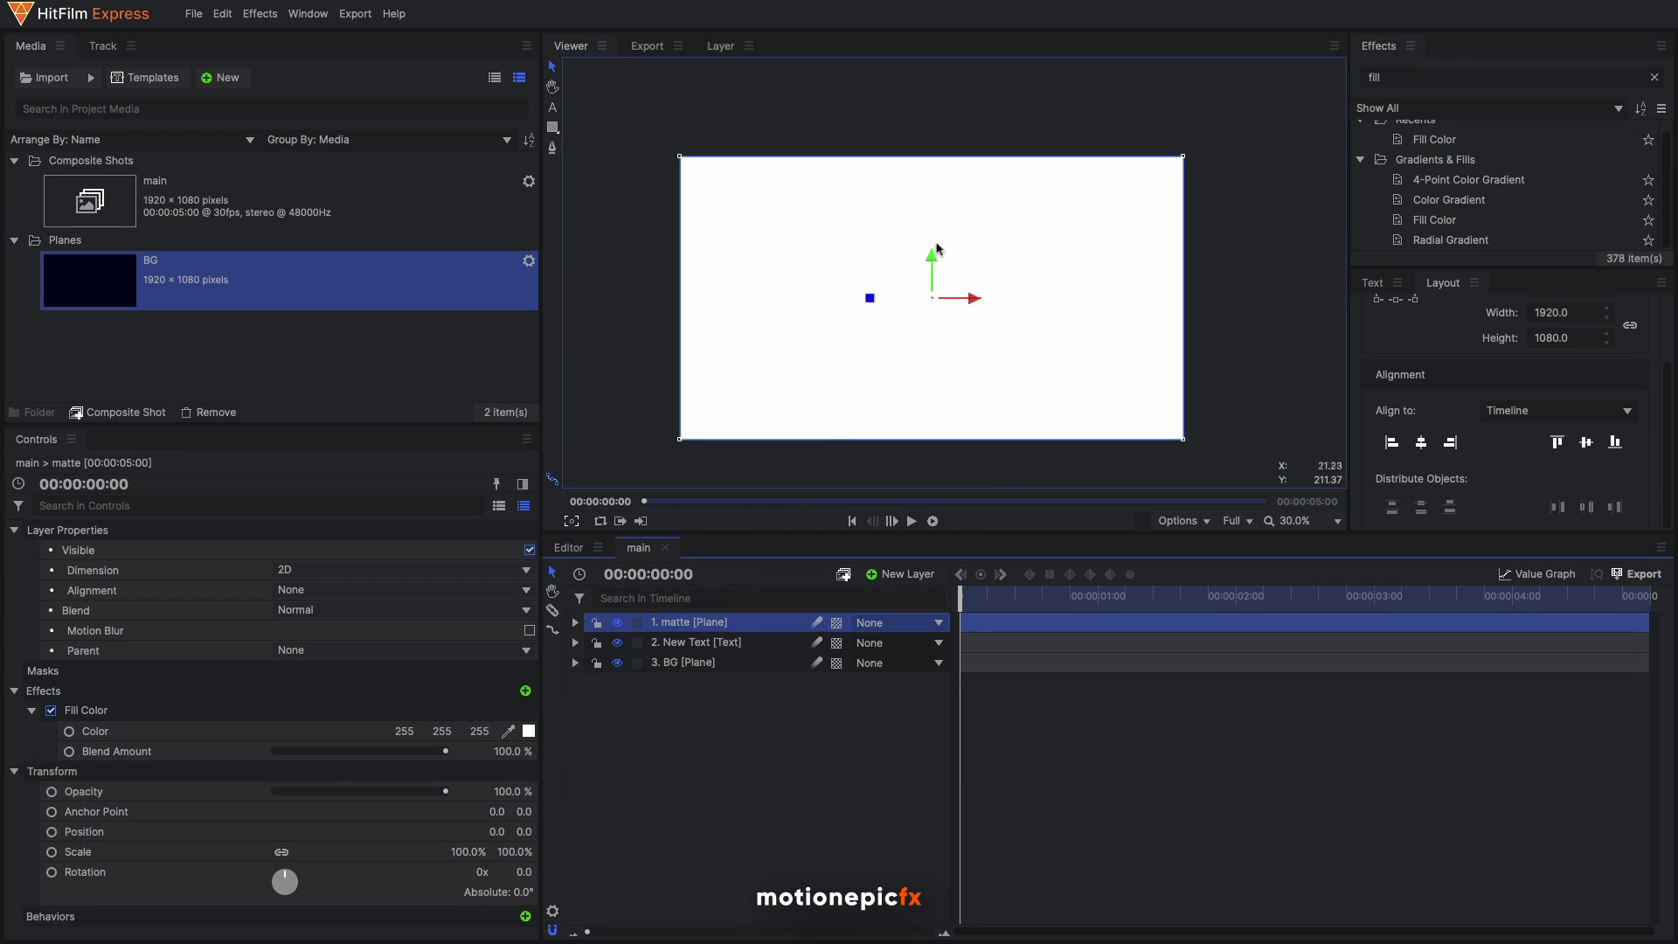
drag(937, 249, 904, 430)
Nudge the matte slightly lower and expand the DESIGN layer's transform properties
click(721, 701)
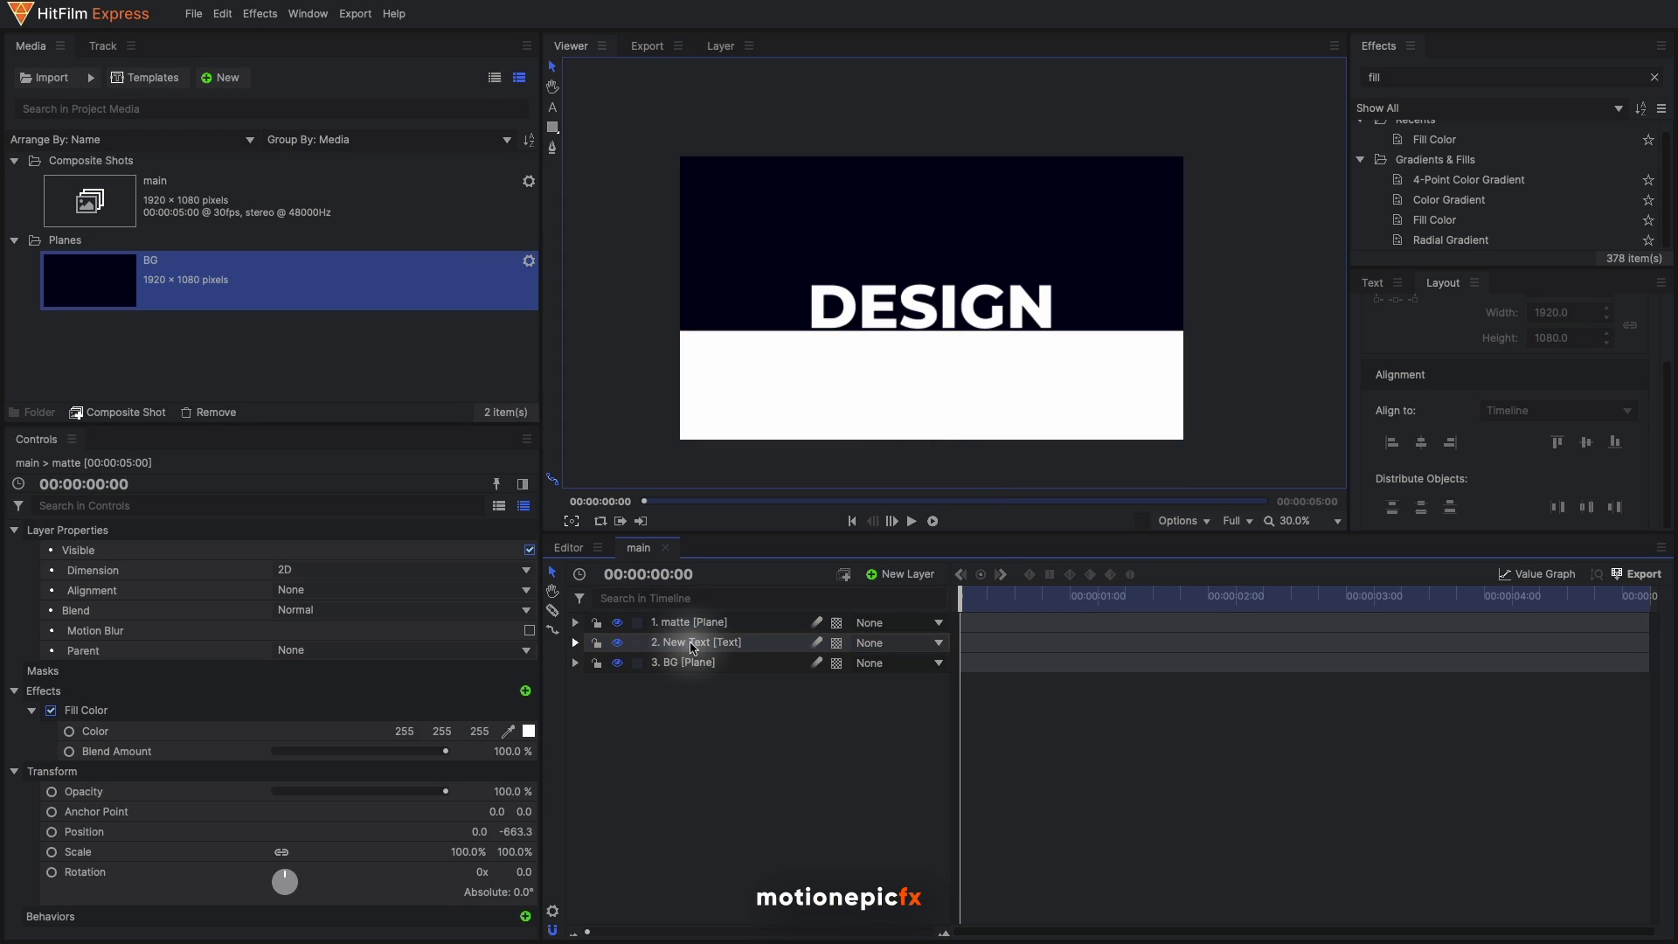
click(693, 643)
click(575, 642)
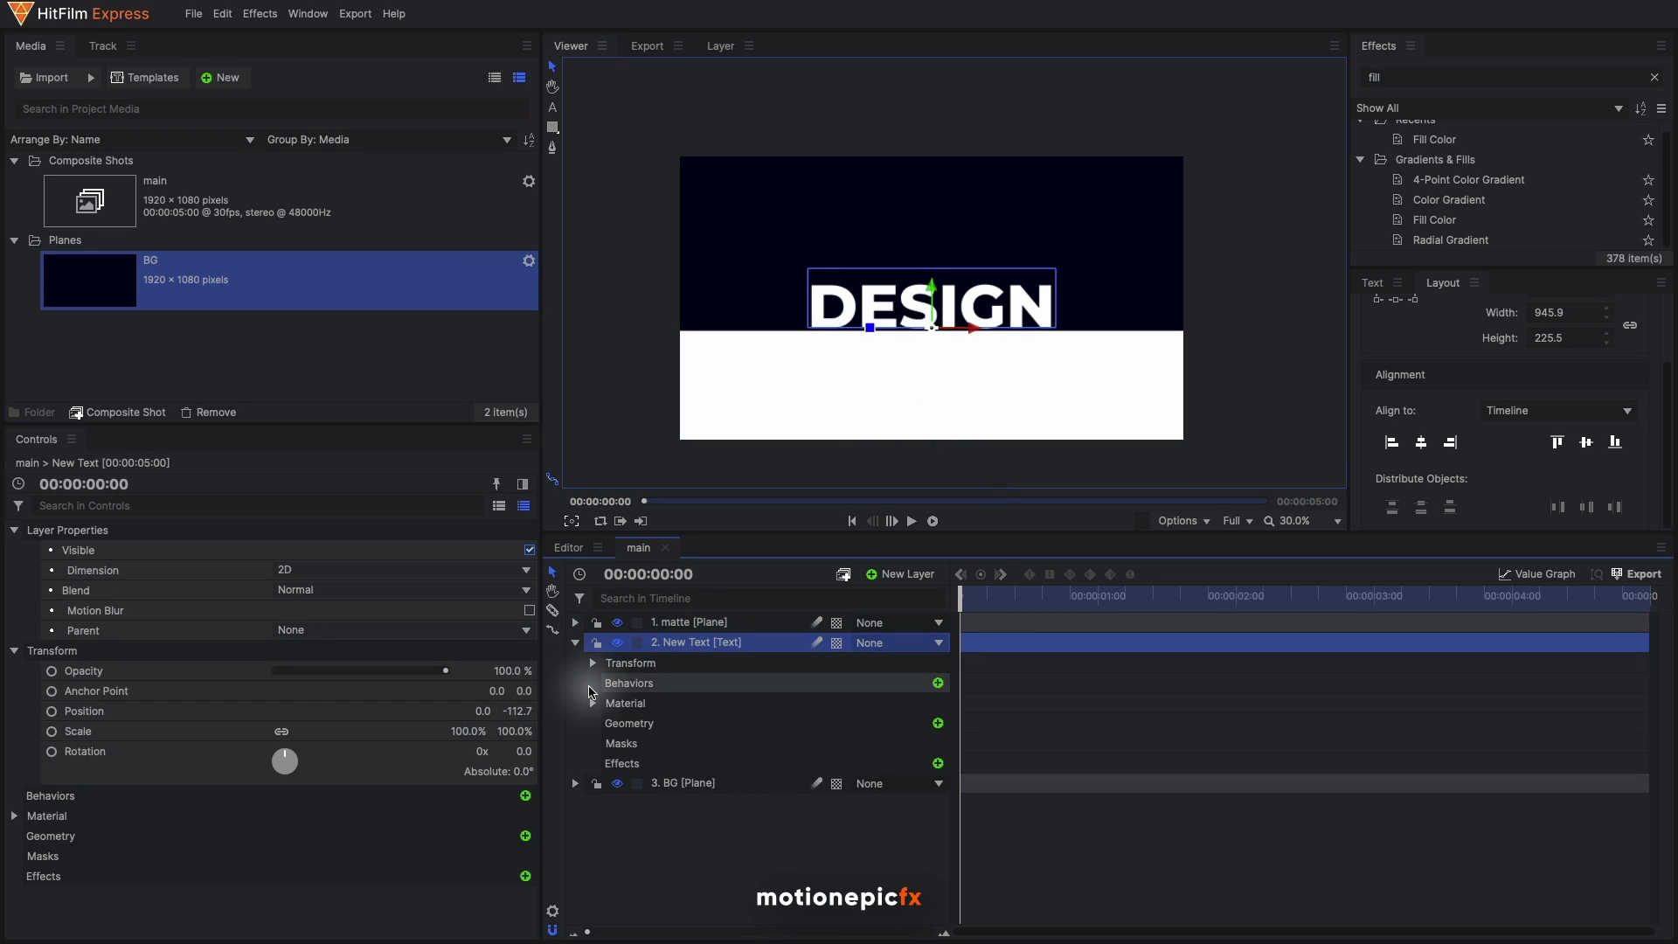
click(593, 664)
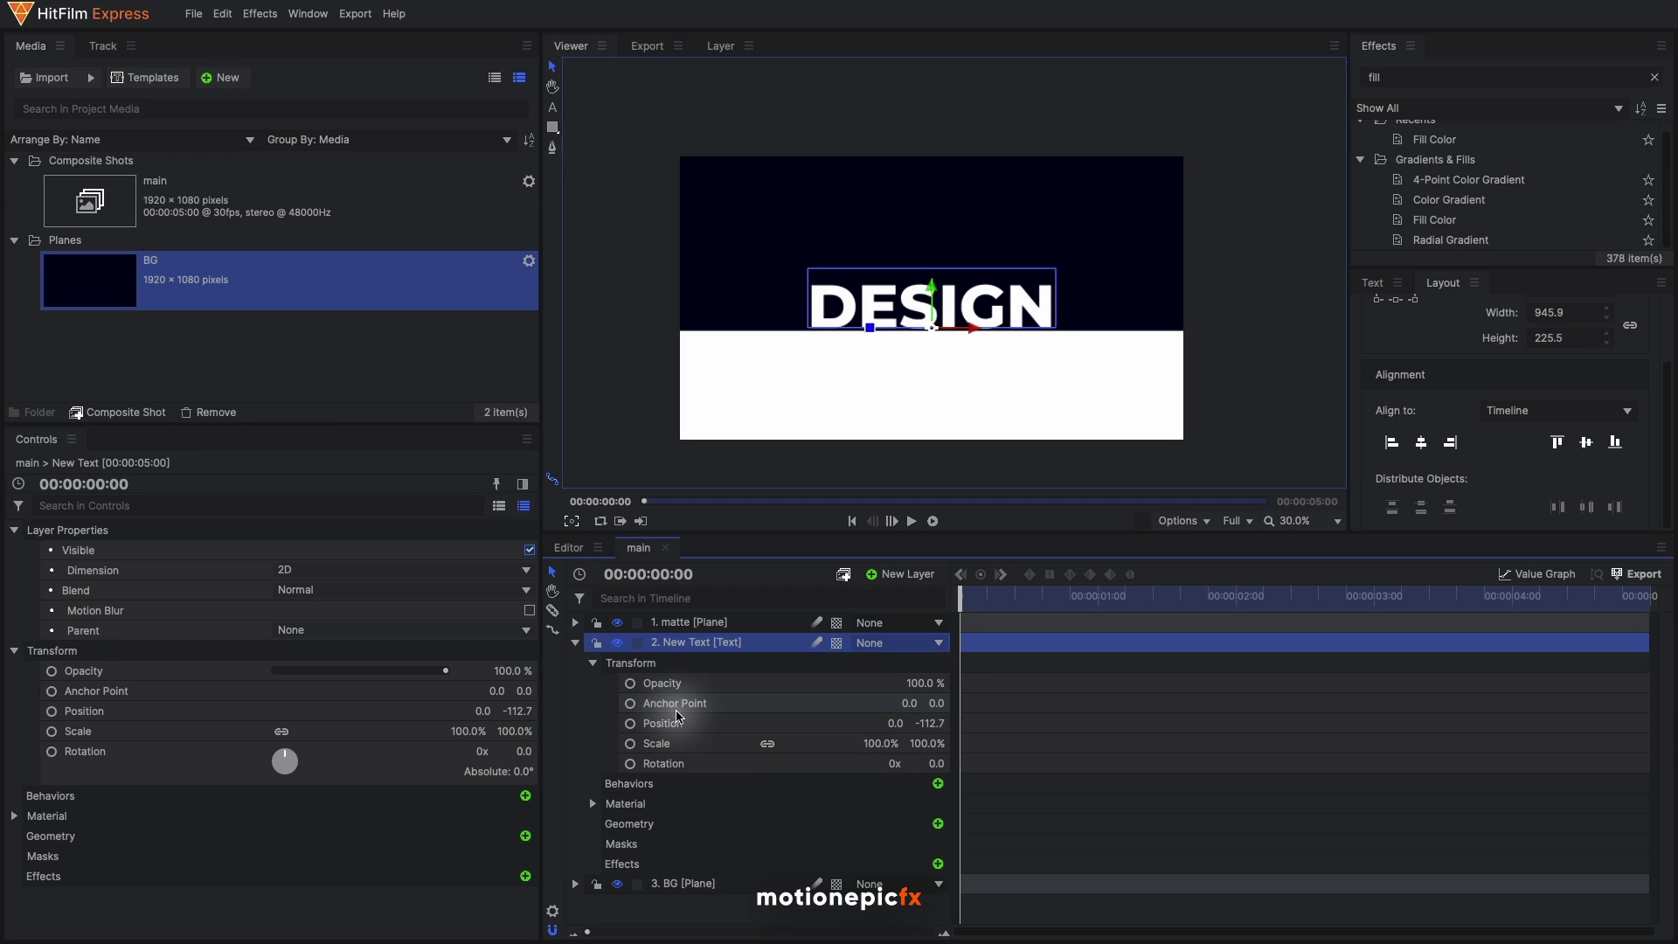
Keyframe DESIGN's Position Y at -112.7 at 1 s and -298.7 at 0 s
drag(1092, 596, 1103, 603)
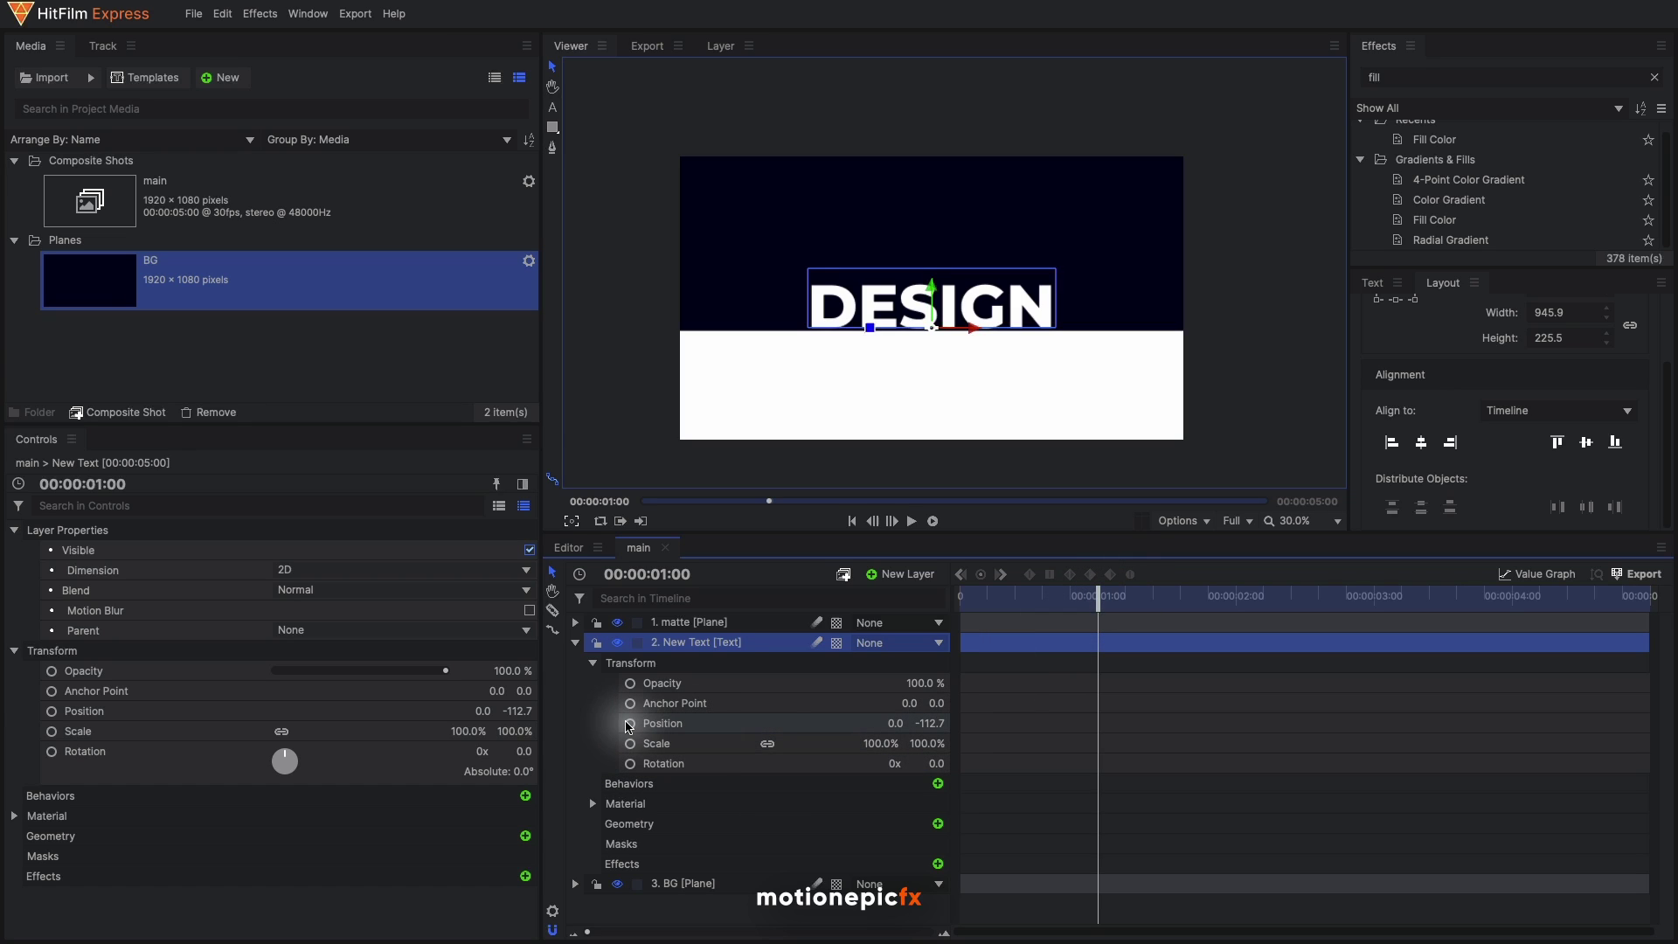
click(631, 724)
drag(1052, 601, 790, 595)
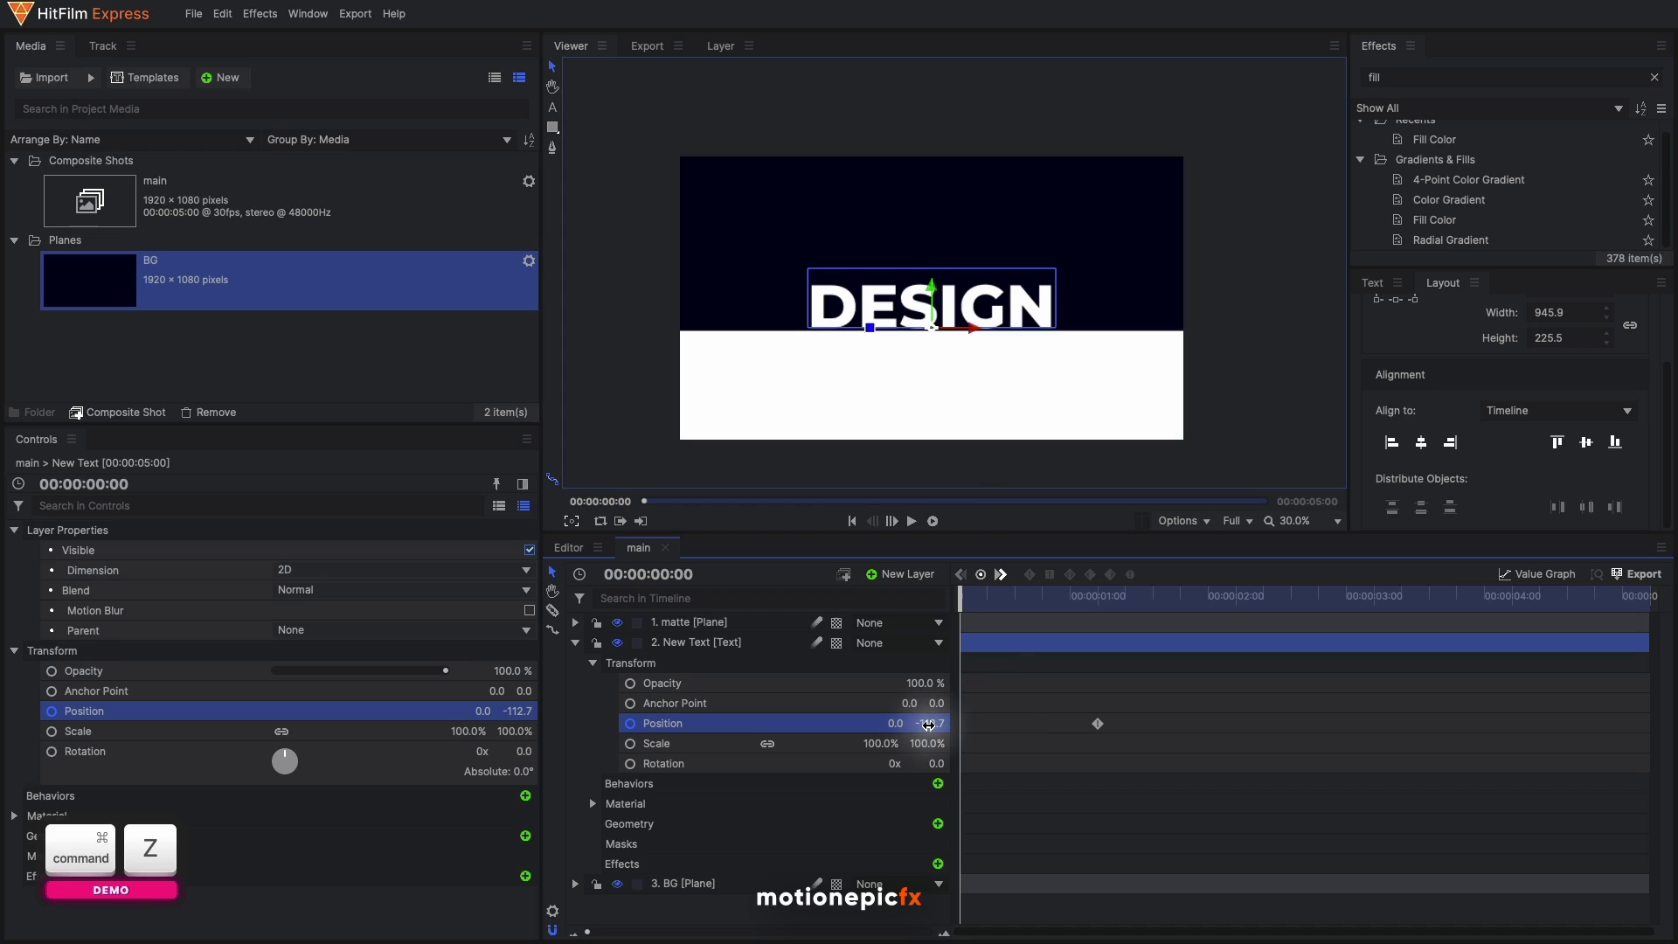
drag(929, 724, 852, 724)
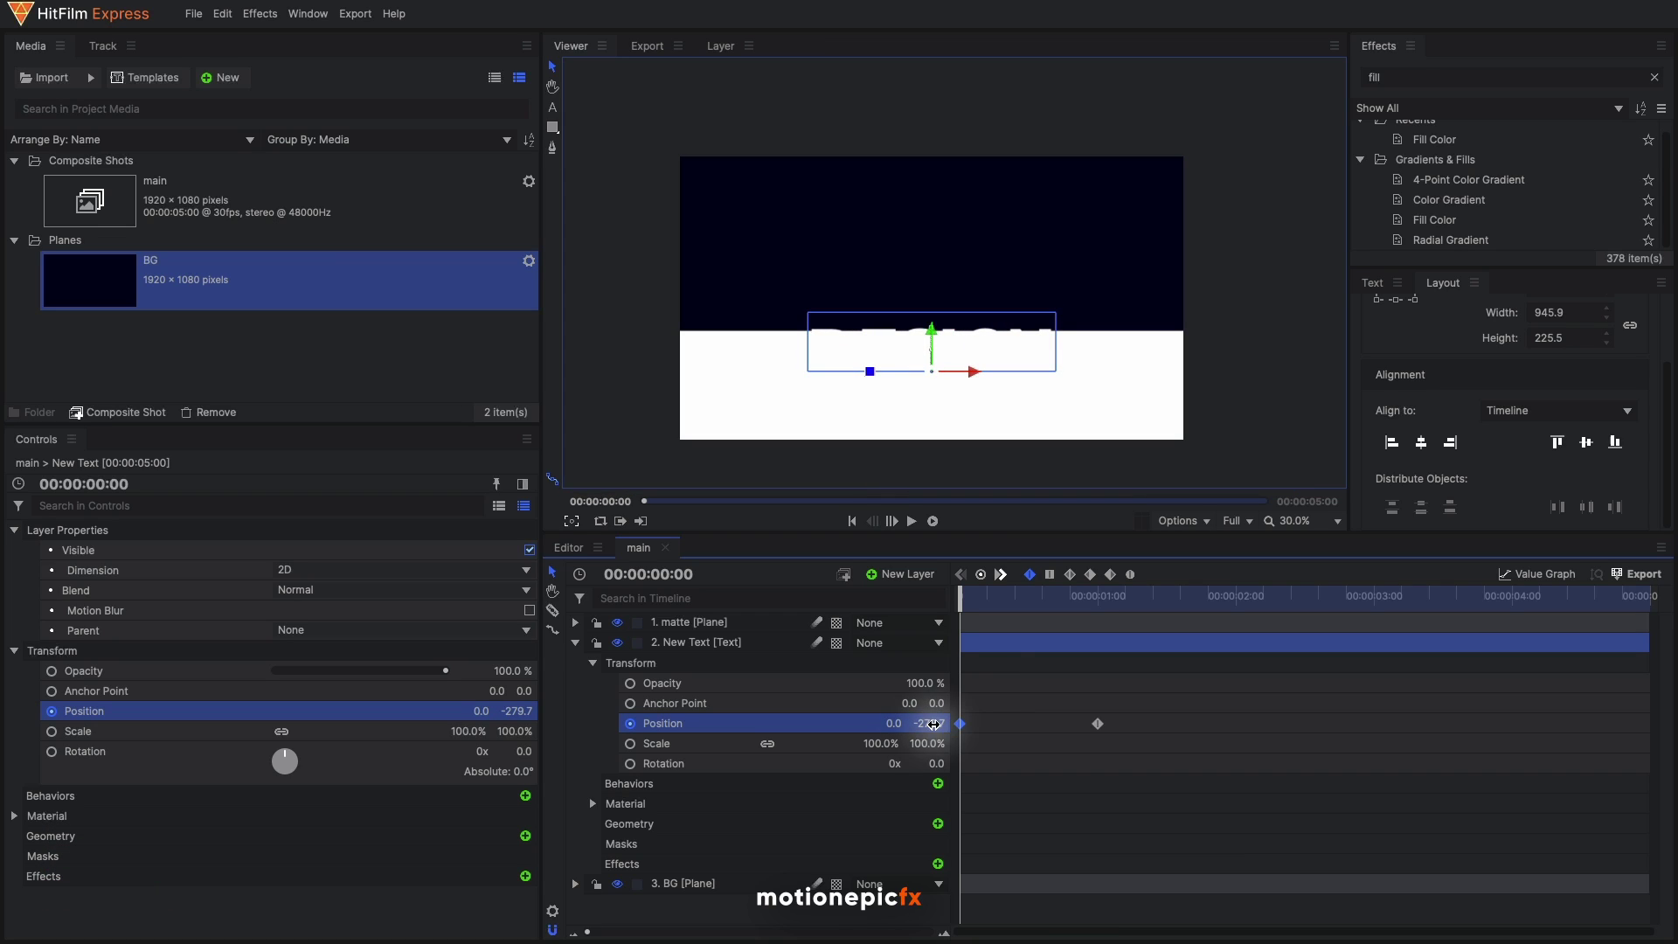
drag(935, 724, 934, 724)
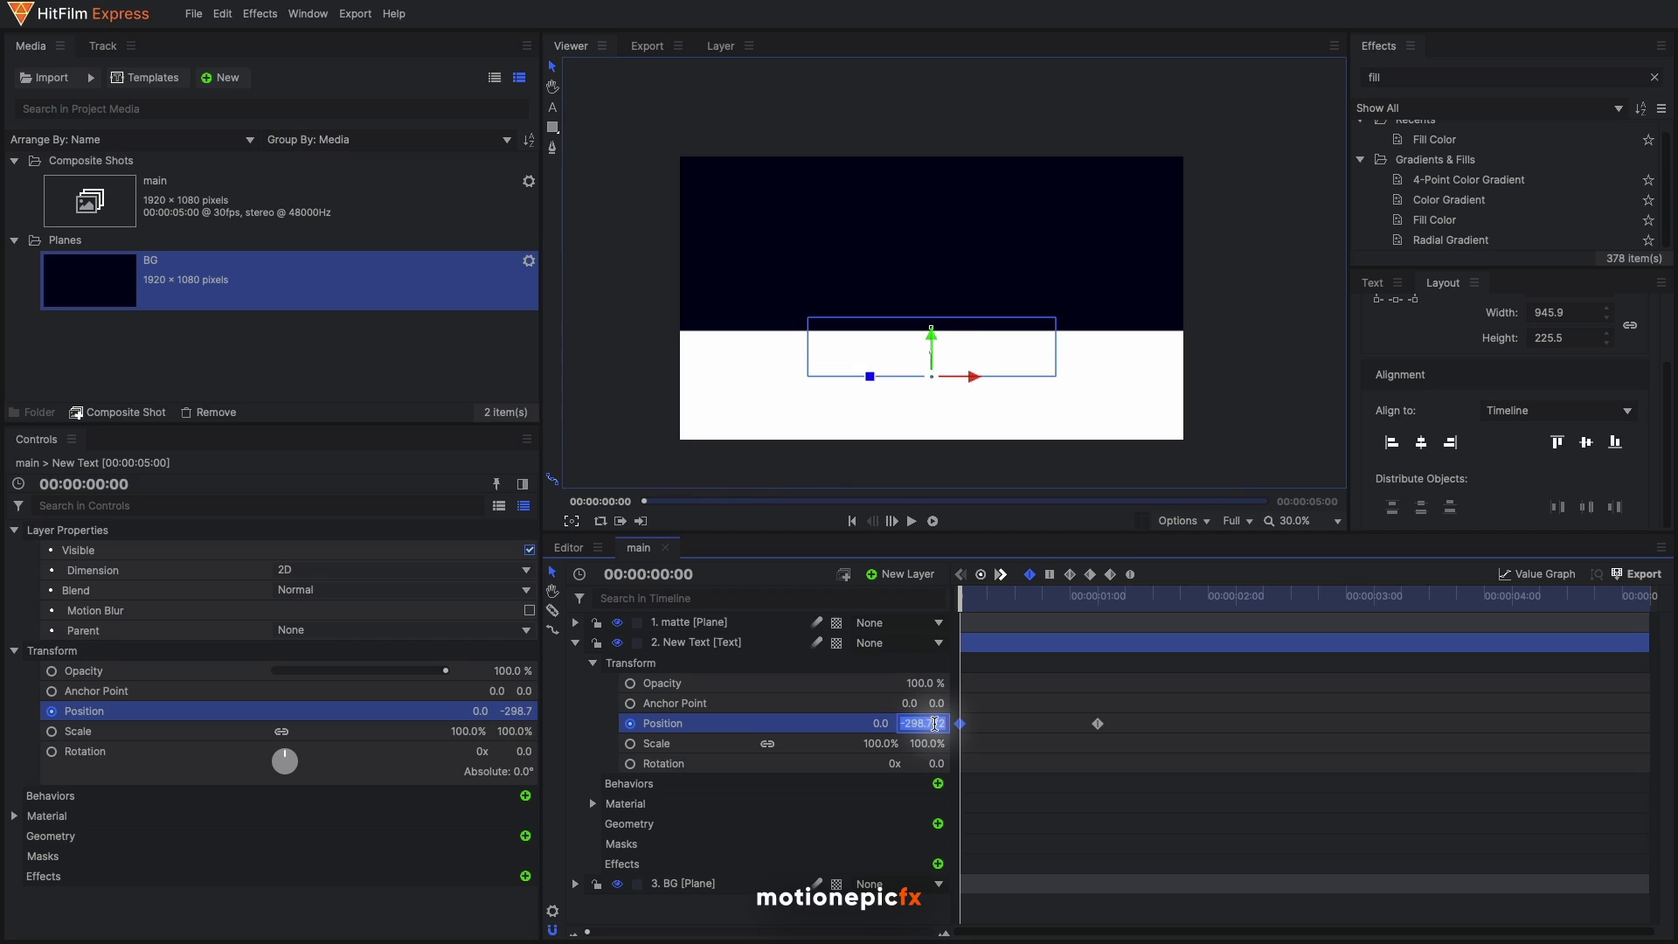
drag(1137, 706, 944, 737)
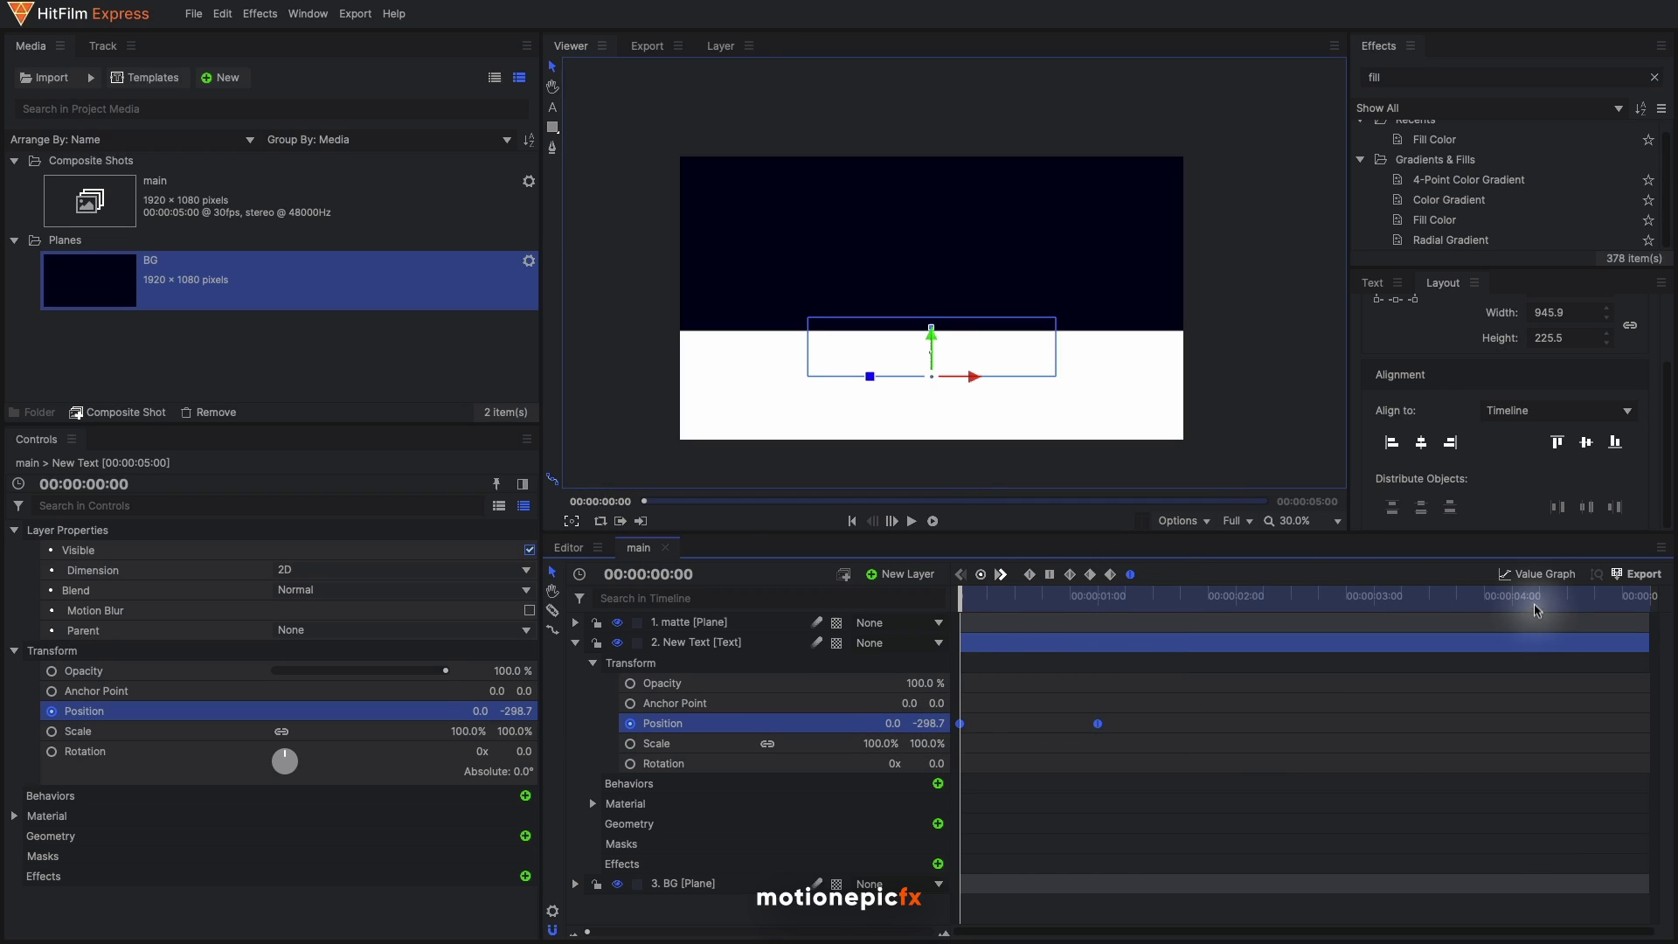
Leave the Position value graph, collapse the text layer, and preview the DESIGN rise
click(1536, 574)
scroll(988, 734, down, 2)
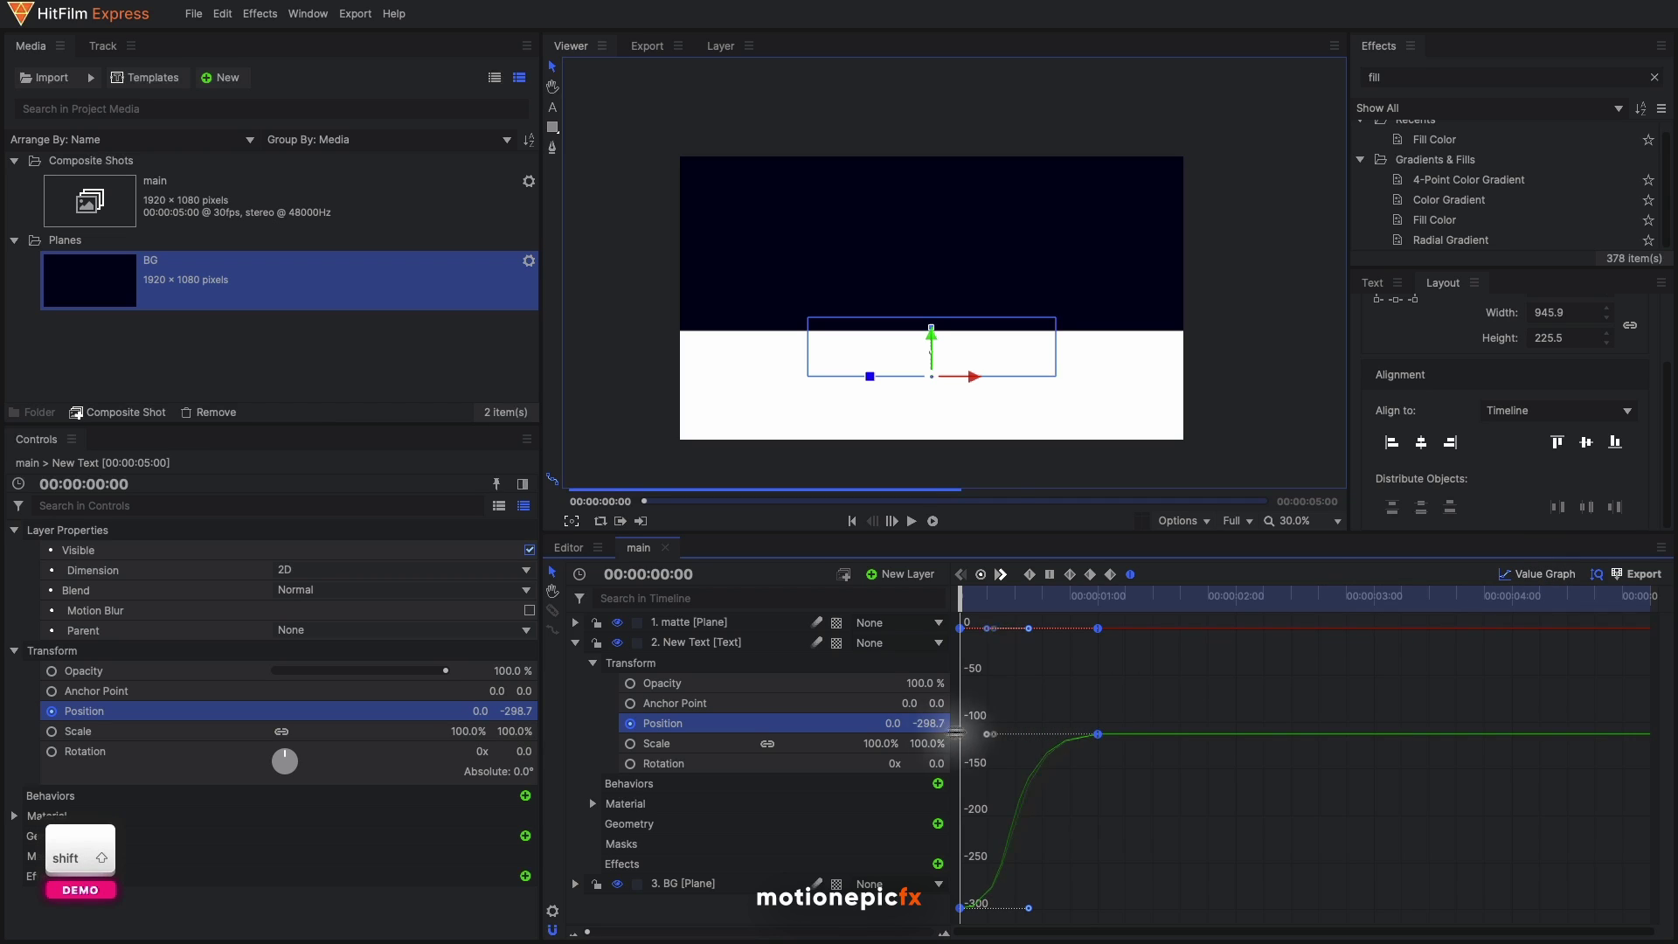
click(1519, 574)
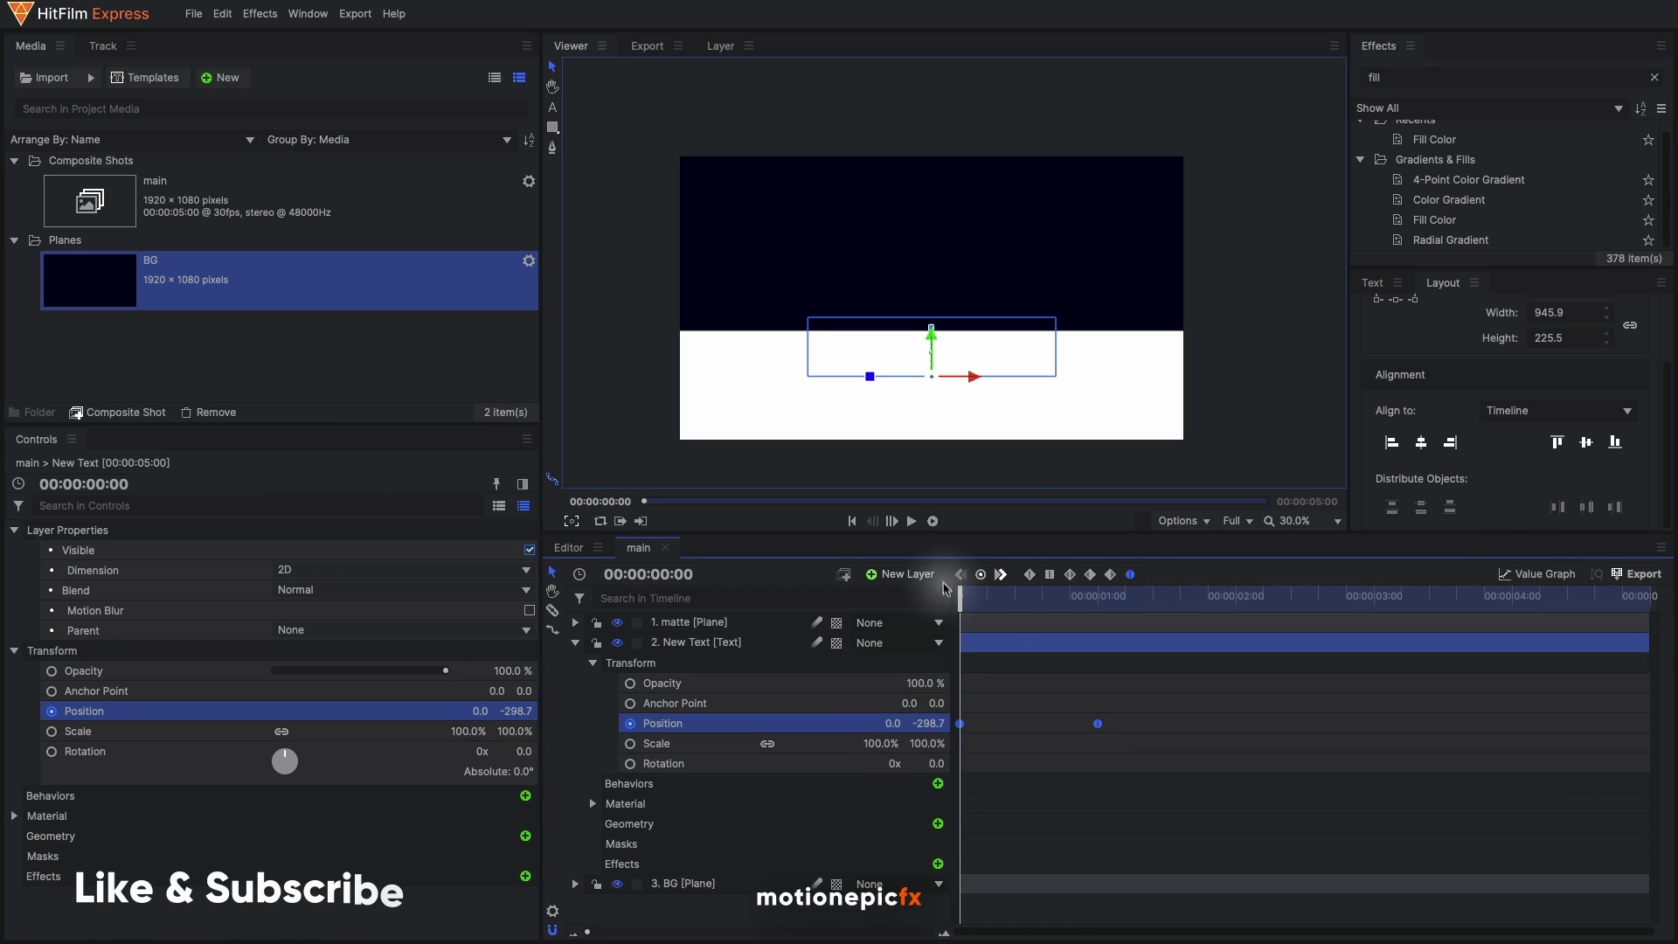
click(576, 643)
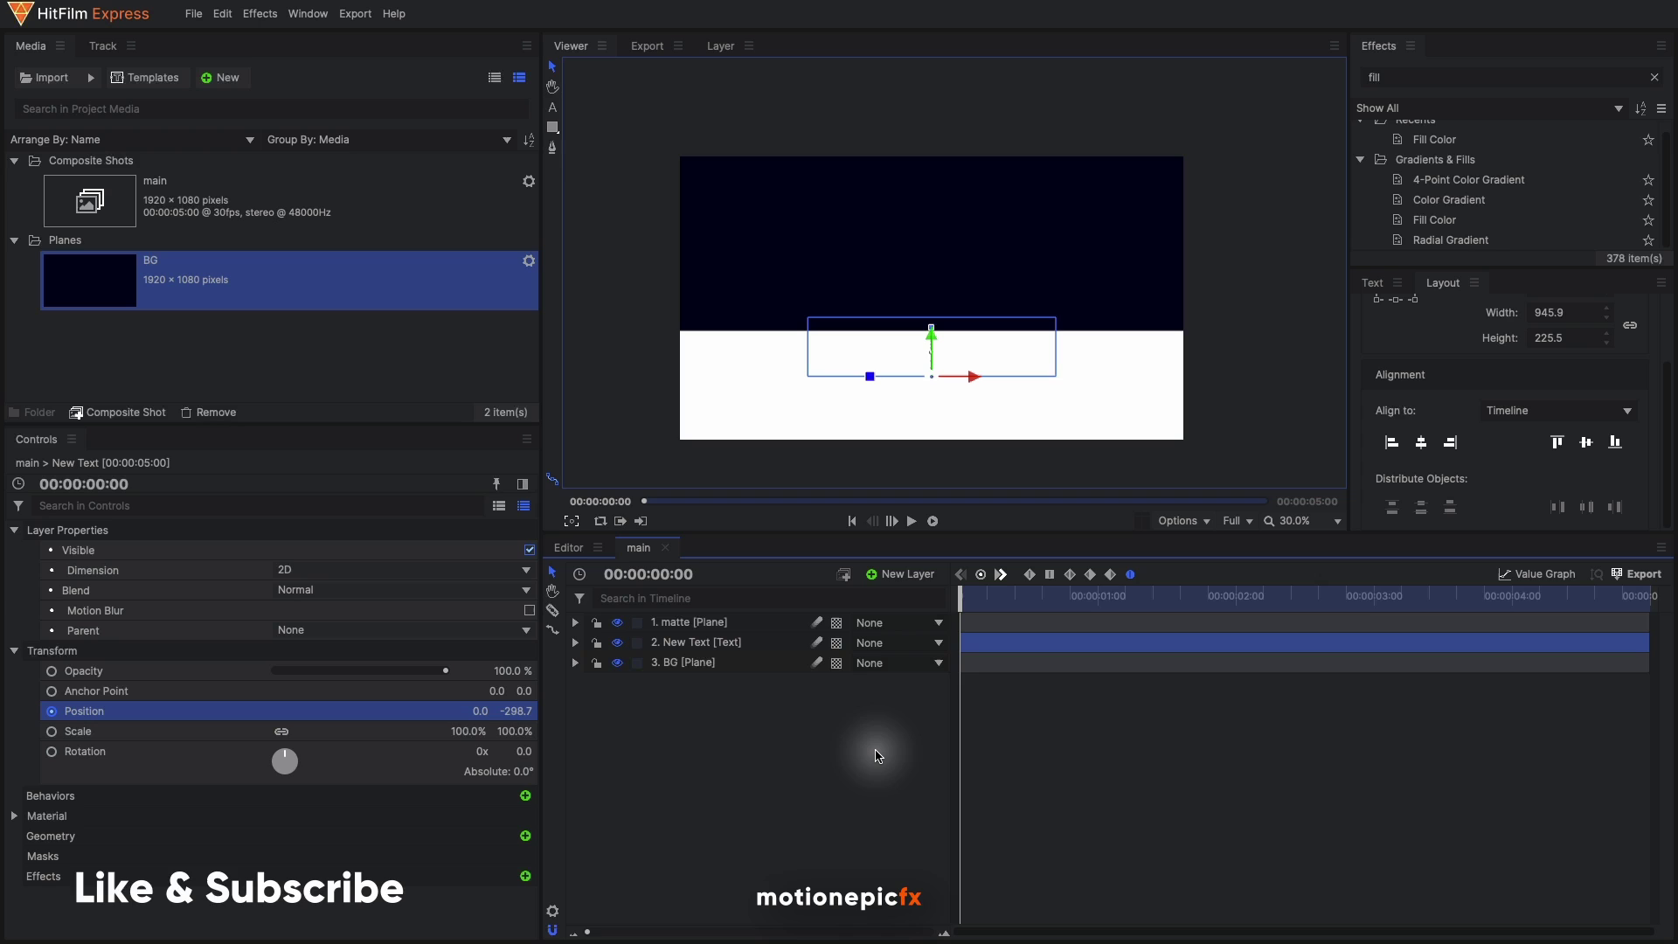
key(space)
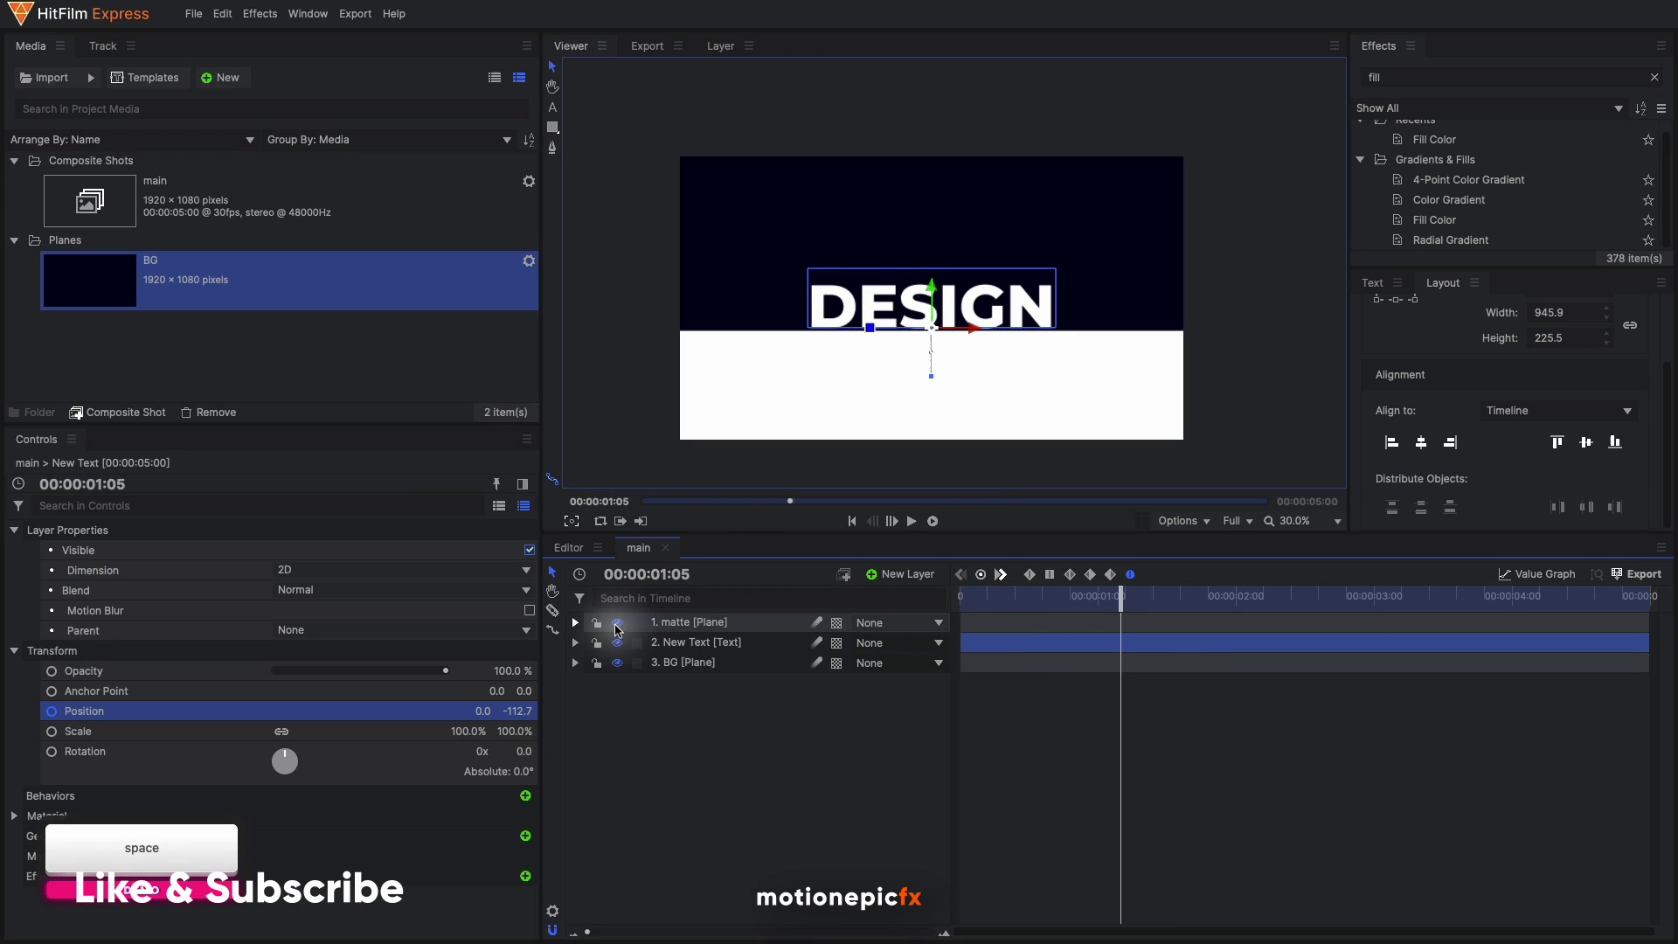
key(space)
Preview the rise with the matte hidden, then rewind and make the matte visible again
click(617, 623)
click(961, 596)
click(846, 744)
key(space)
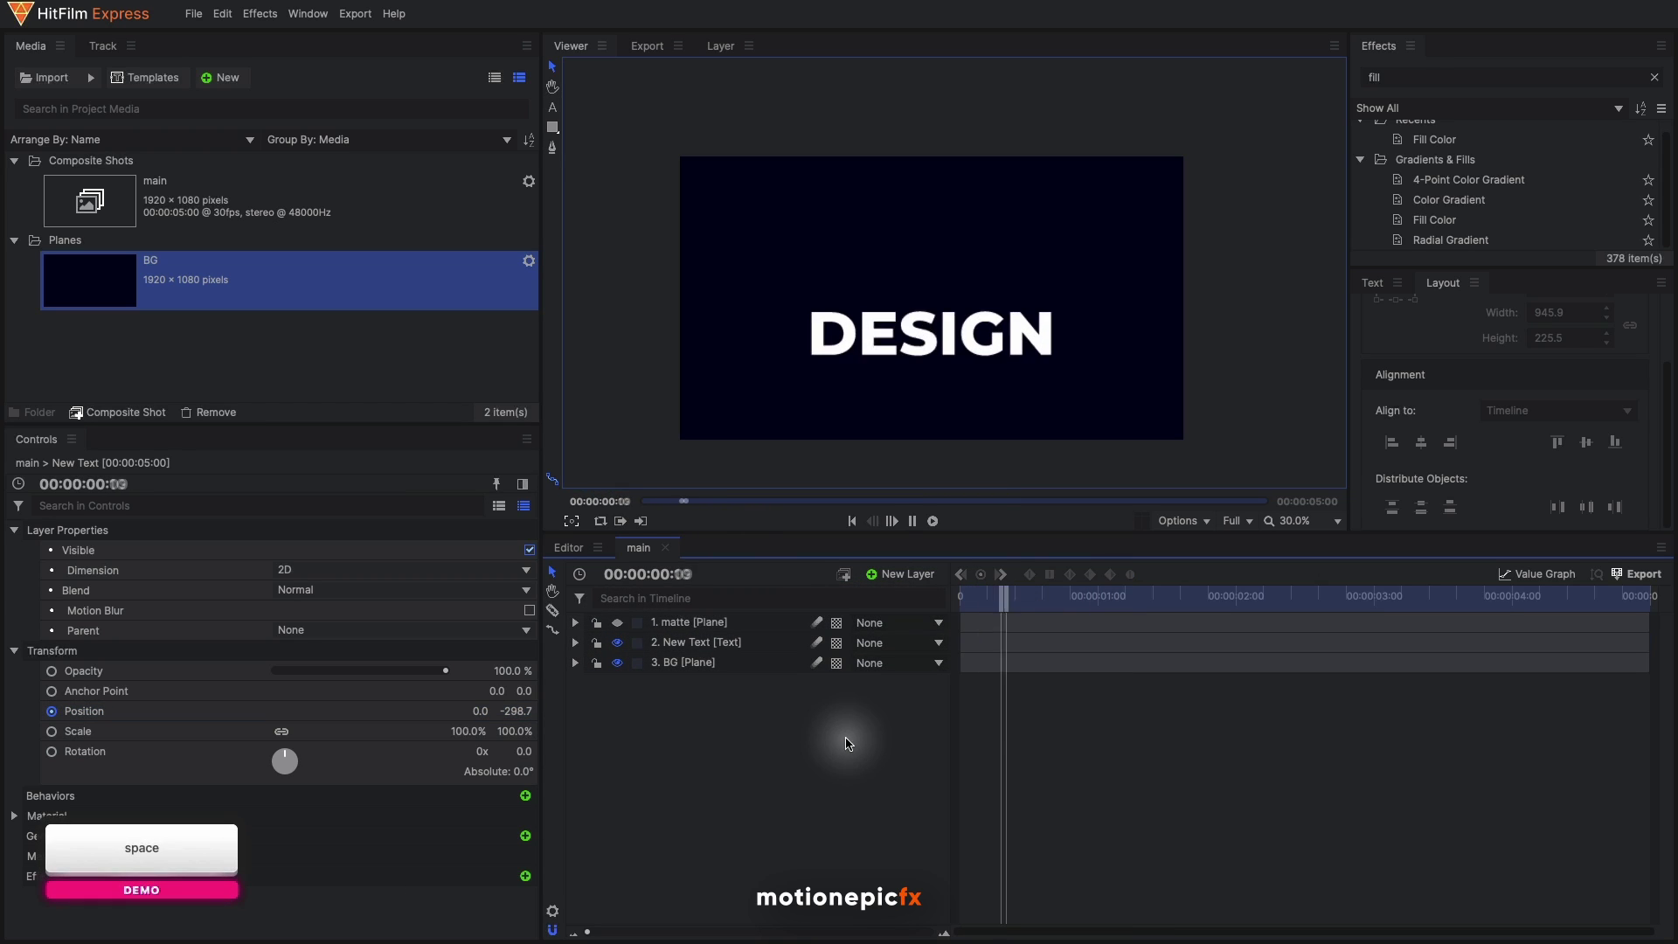
key(space)
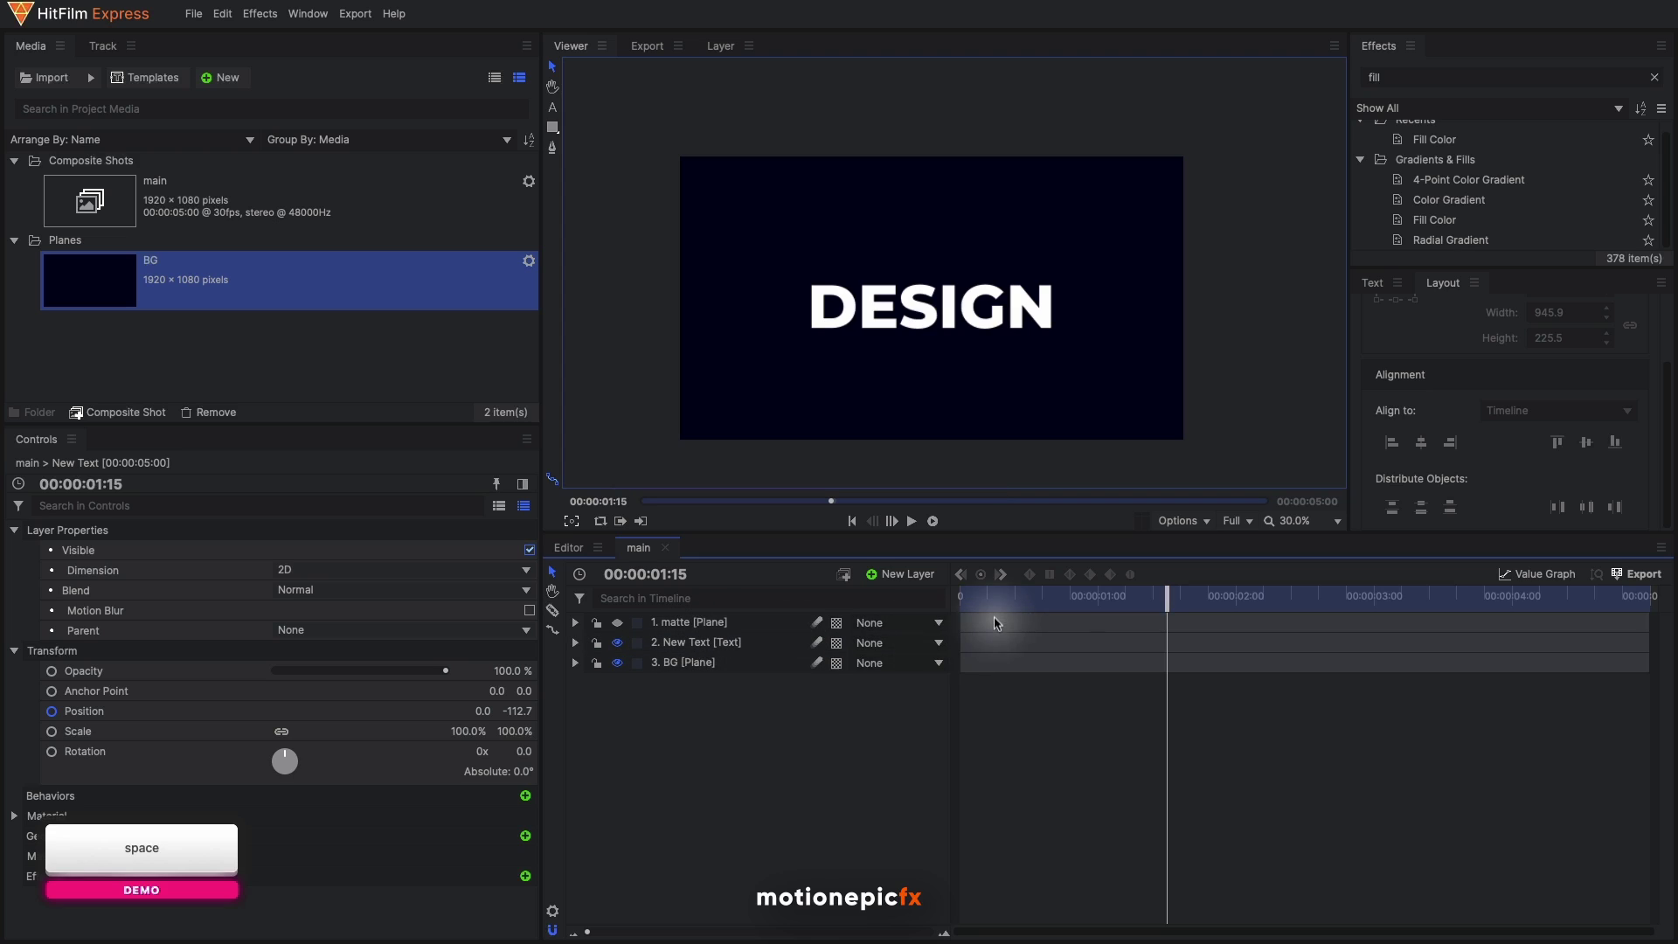
drag(977, 597, 936, 599)
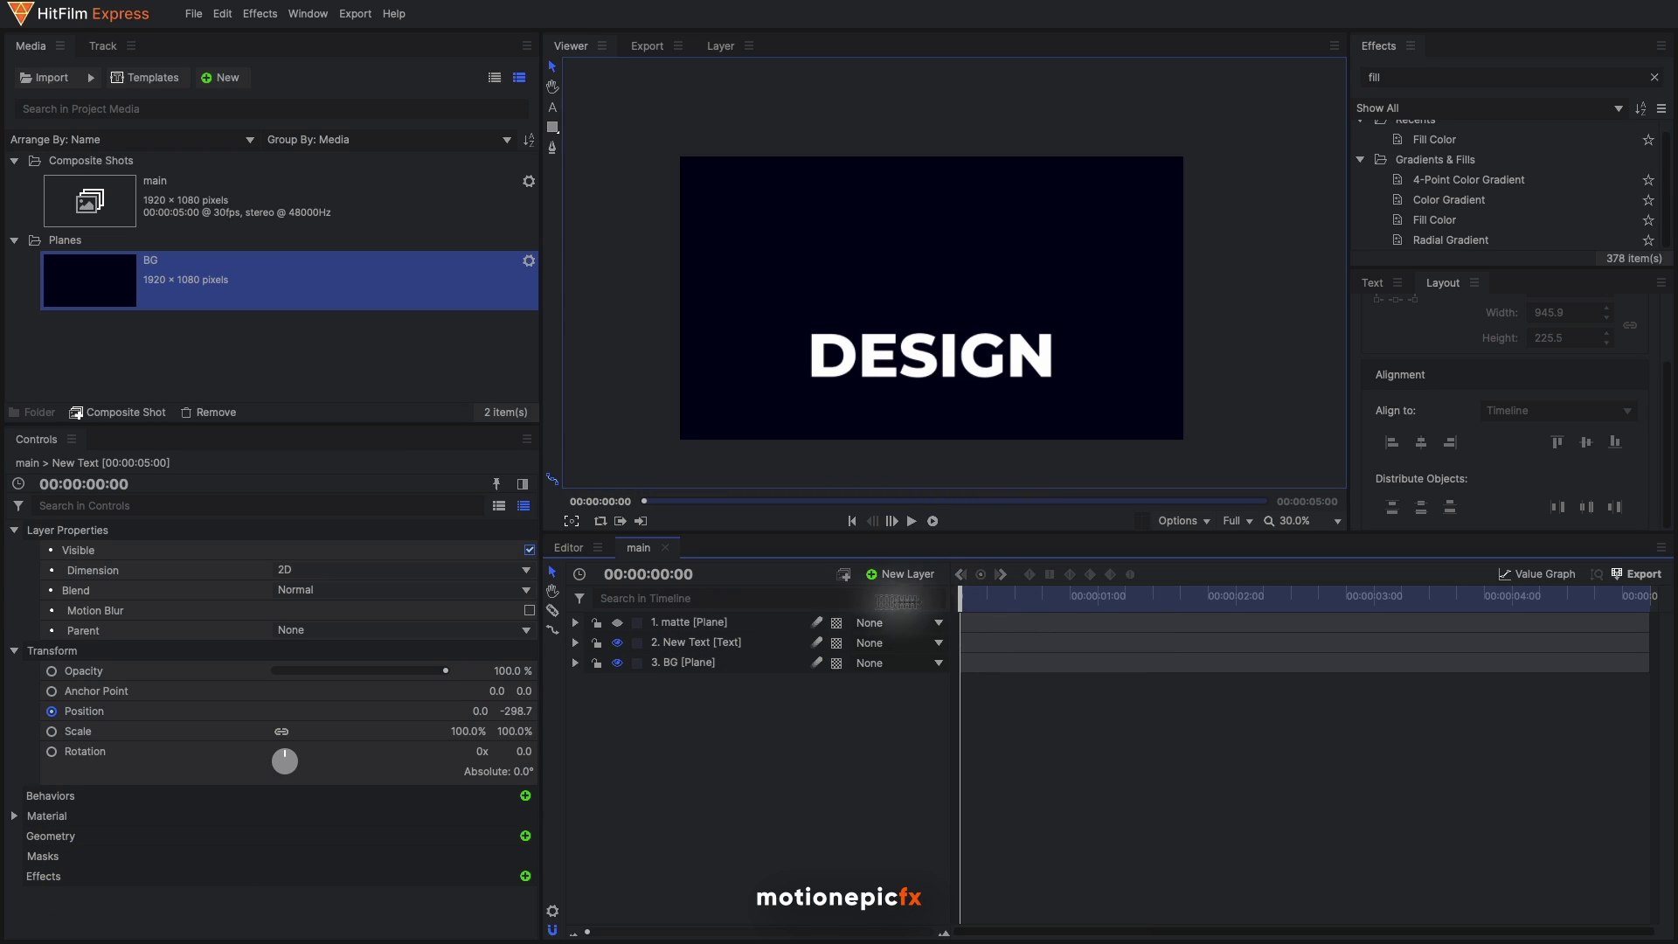
click(618, 623)
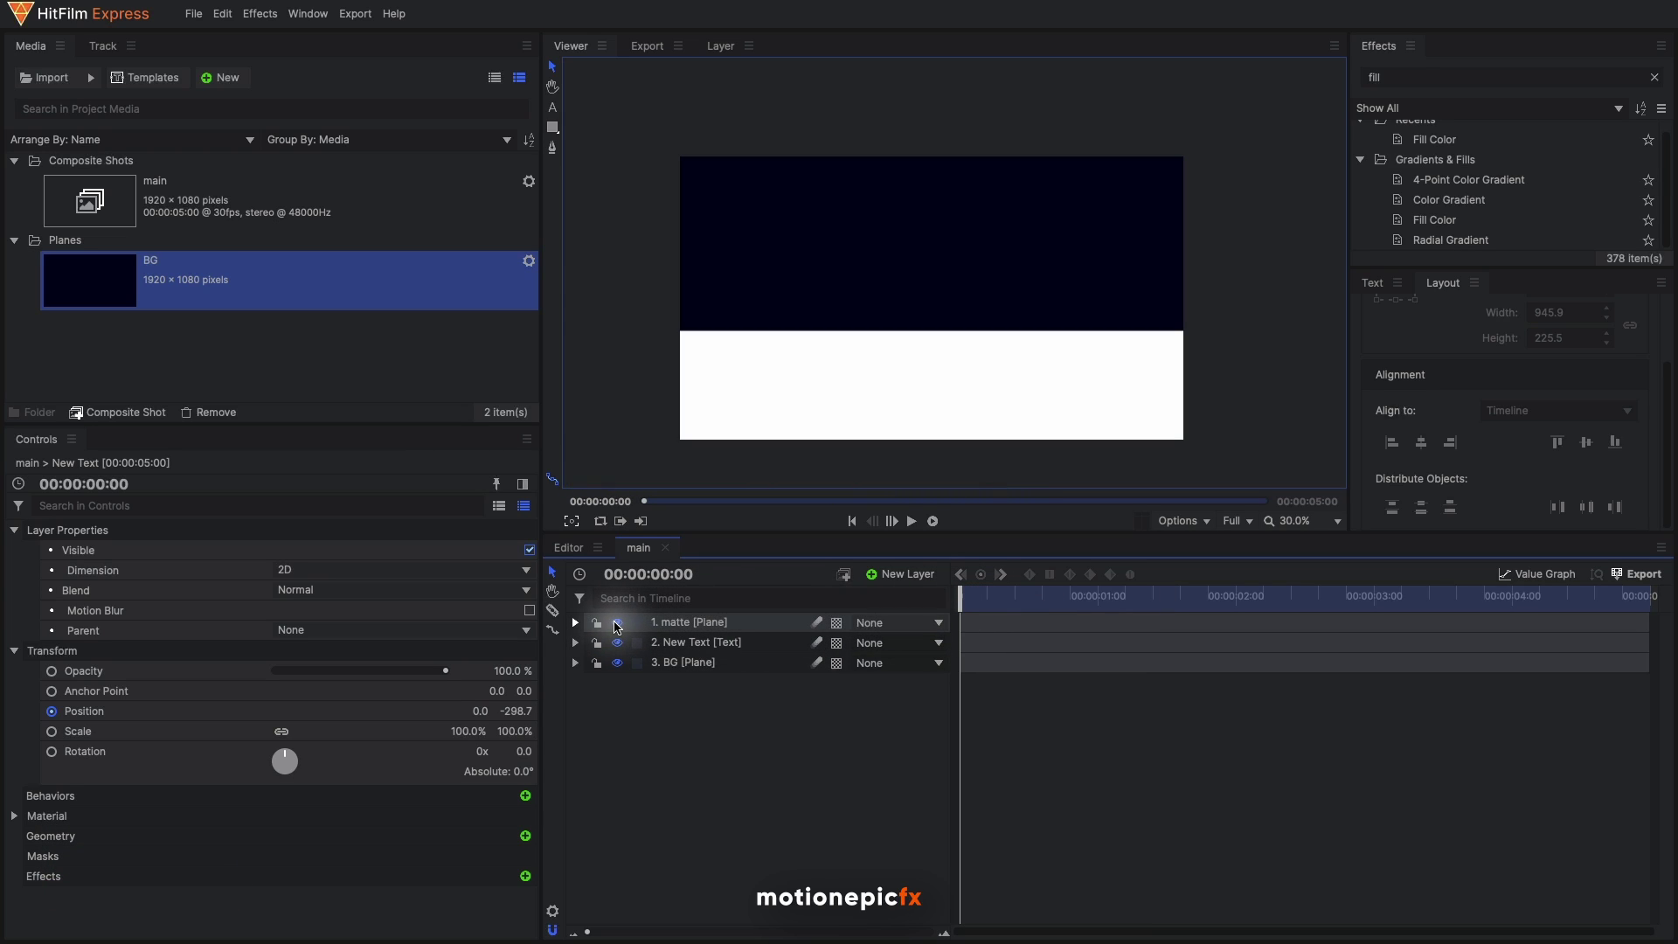
Apply the Set Matte effect to the DESIGN text layer, with the playhead past the rise
click(691, 649)
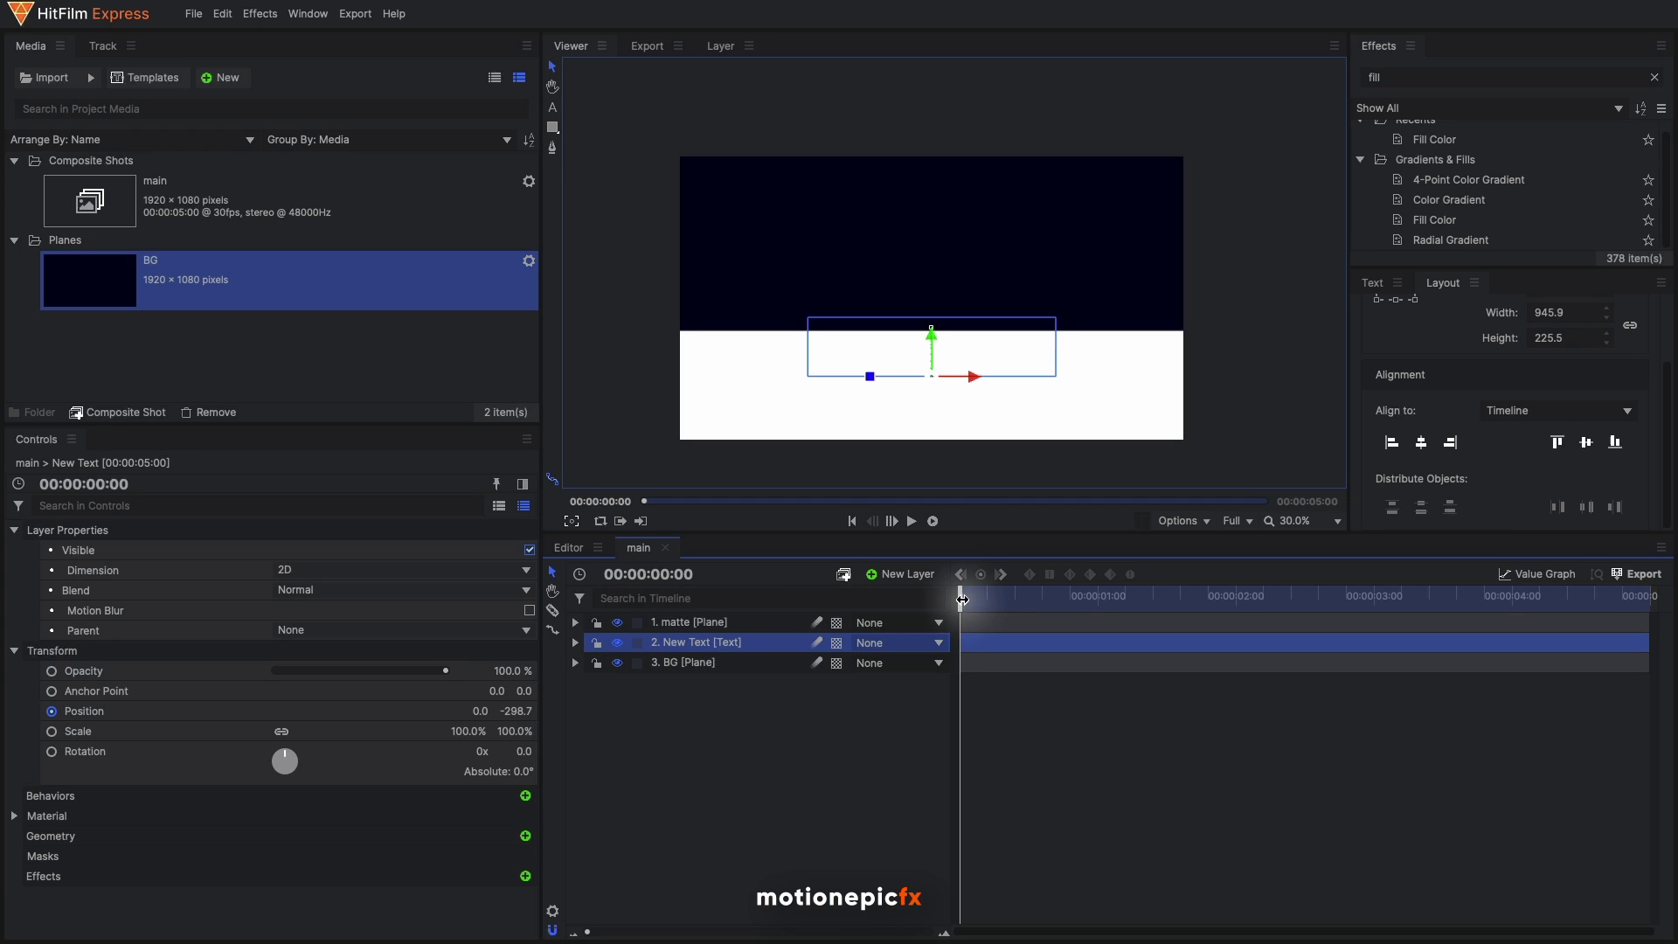
drag(962, 599, 1061, 612)
double_click(1400, 78)
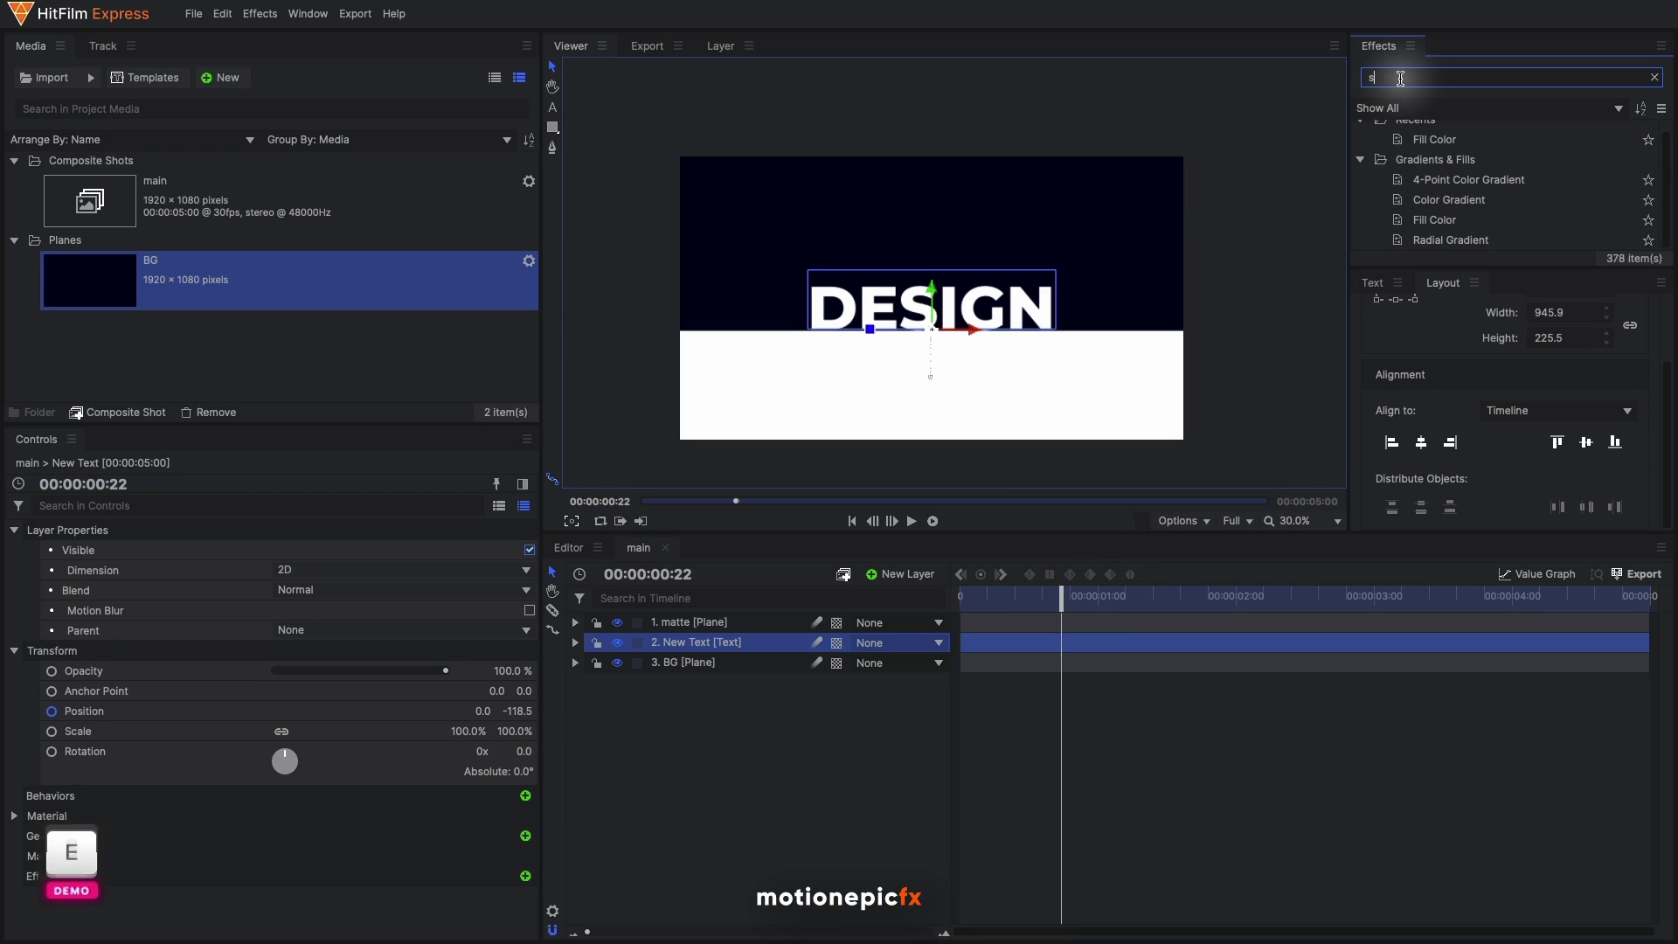
text(set)
drag(1480, 159, 700, 657)
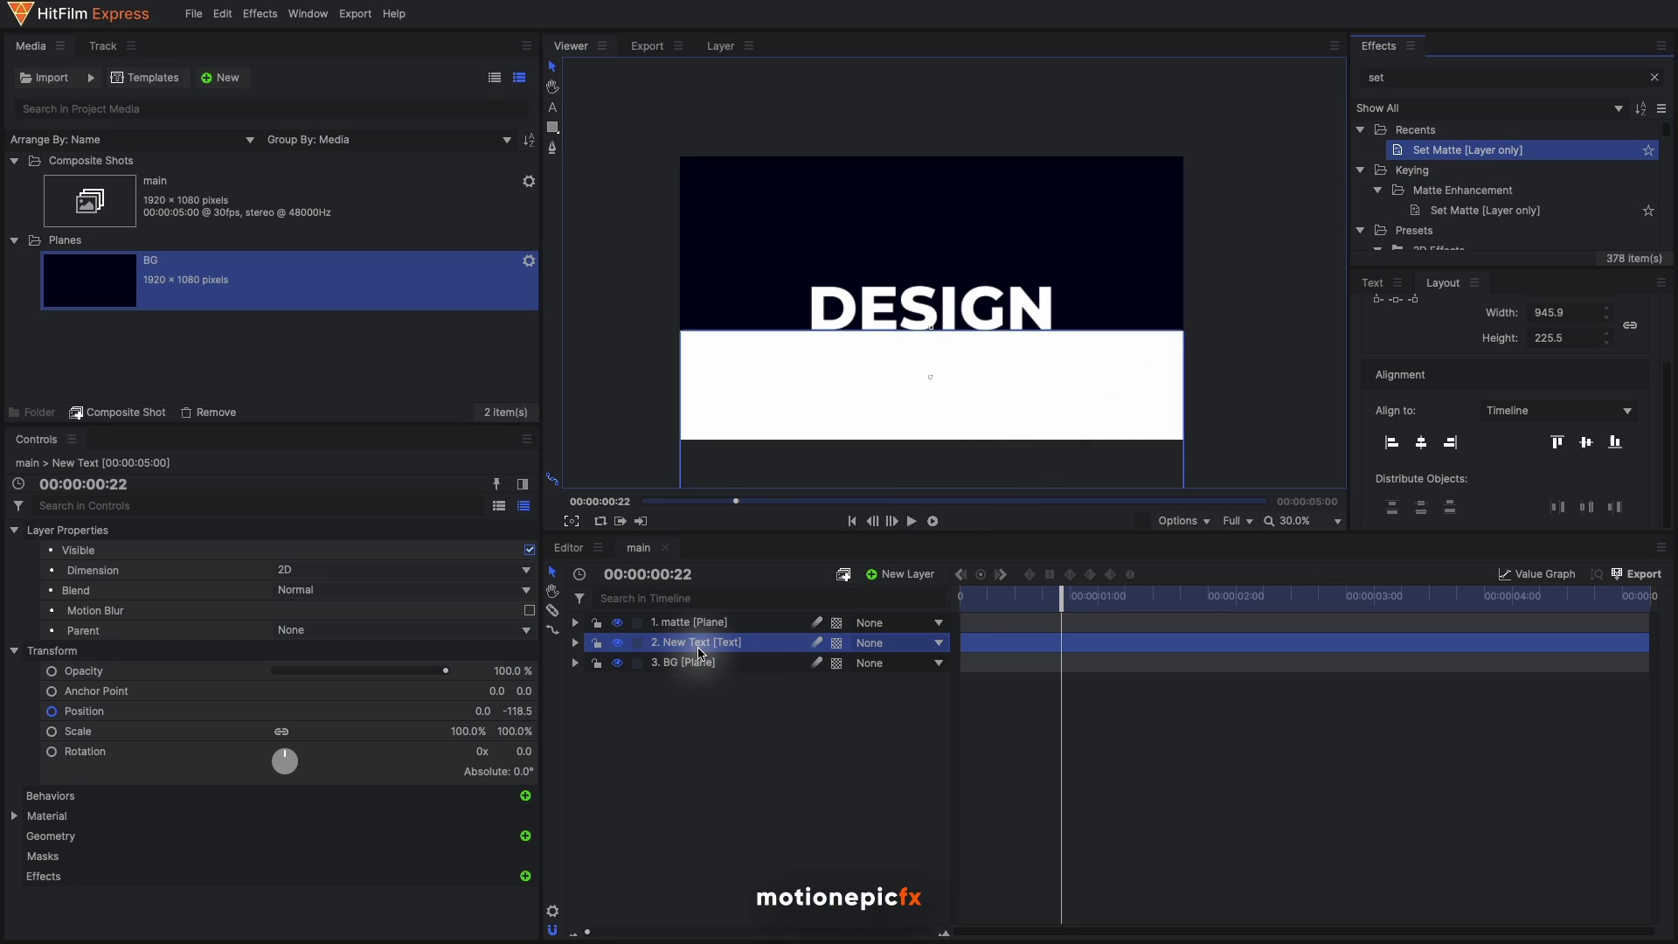
drag(700, 651, 699, 651)
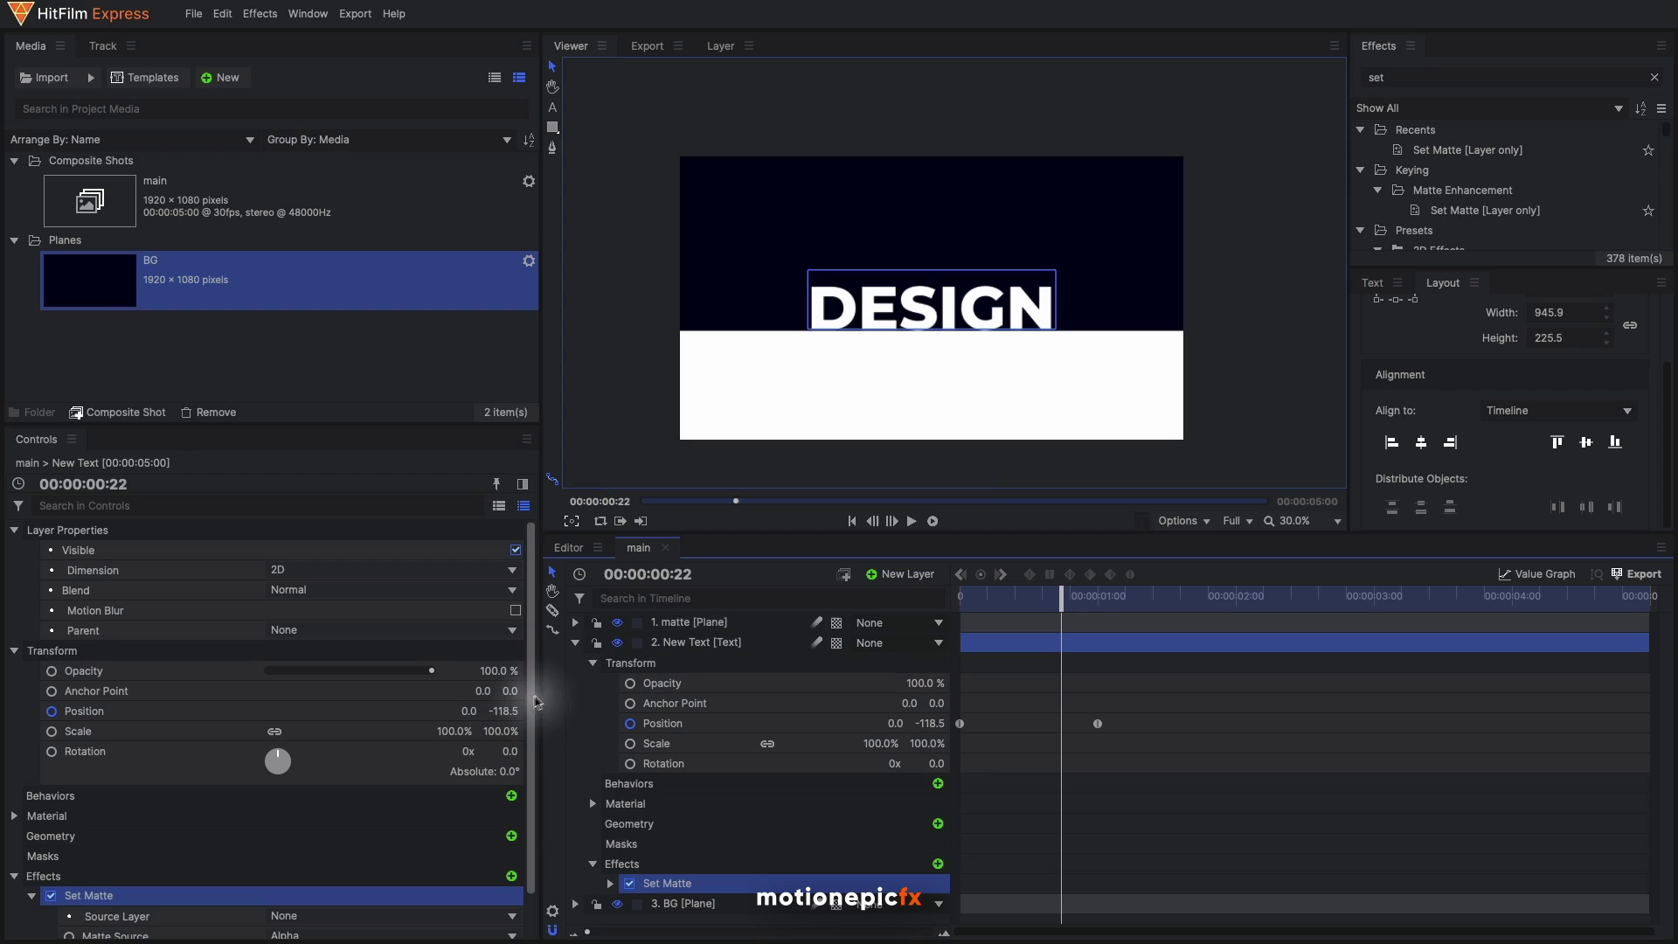
Set the matte Source Layer to 1. matte and Blend to Subtract, then collapse the layer
scroll(169, 854, down, 2)
click(332, 870)
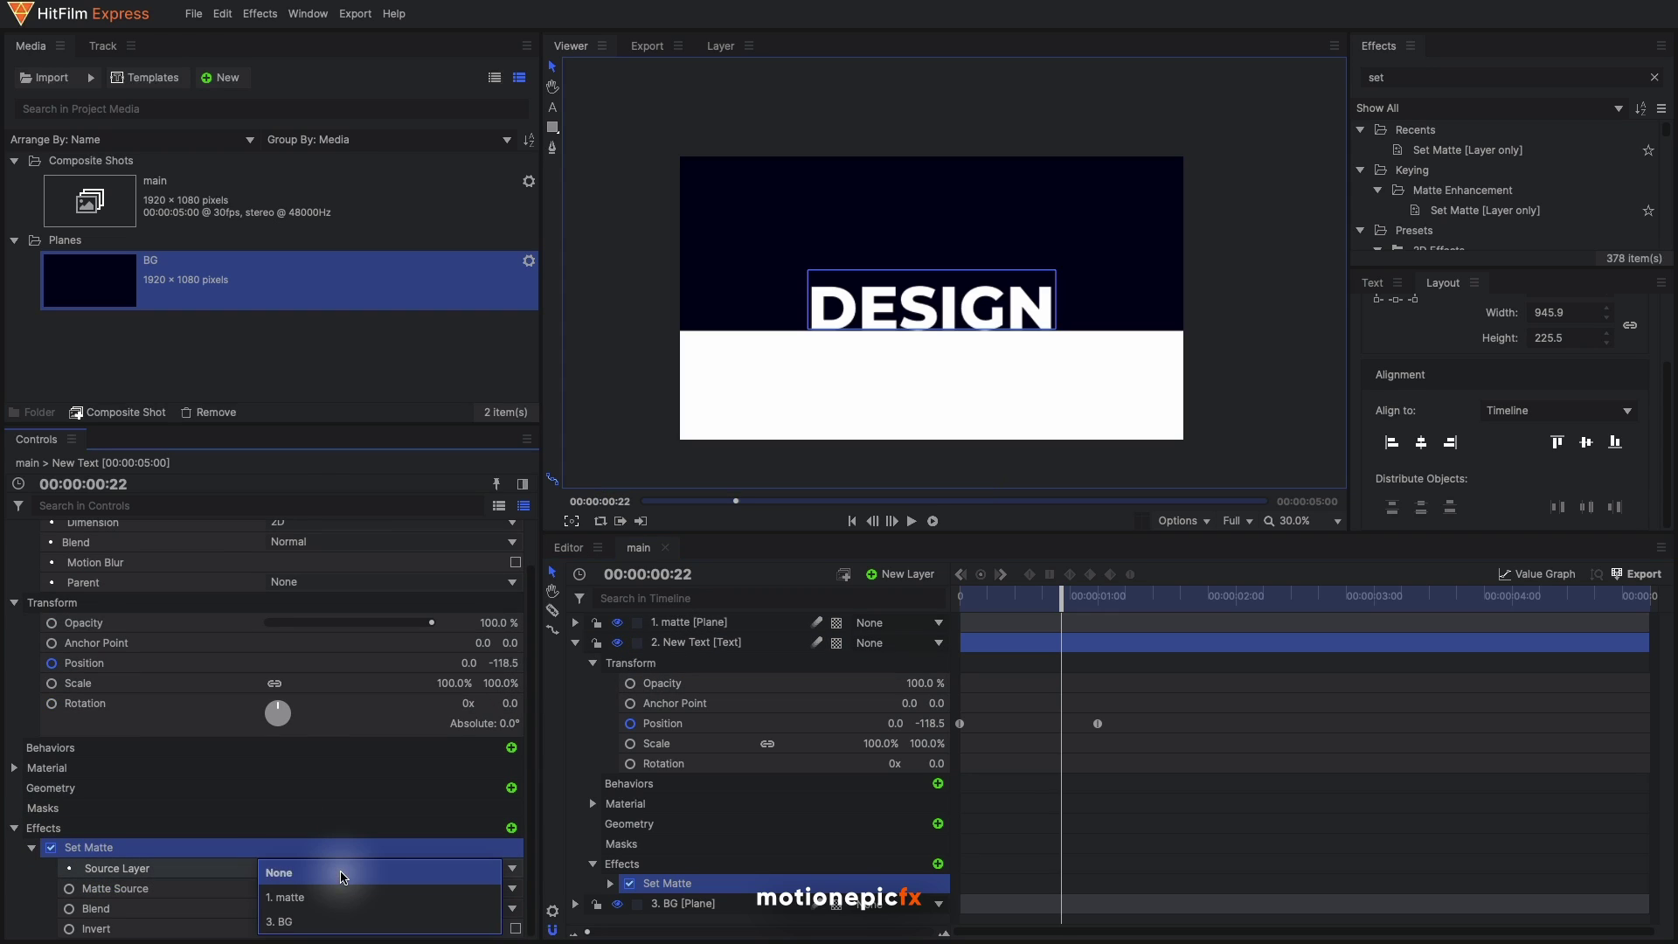
click(350, 894)
click(346, 908)
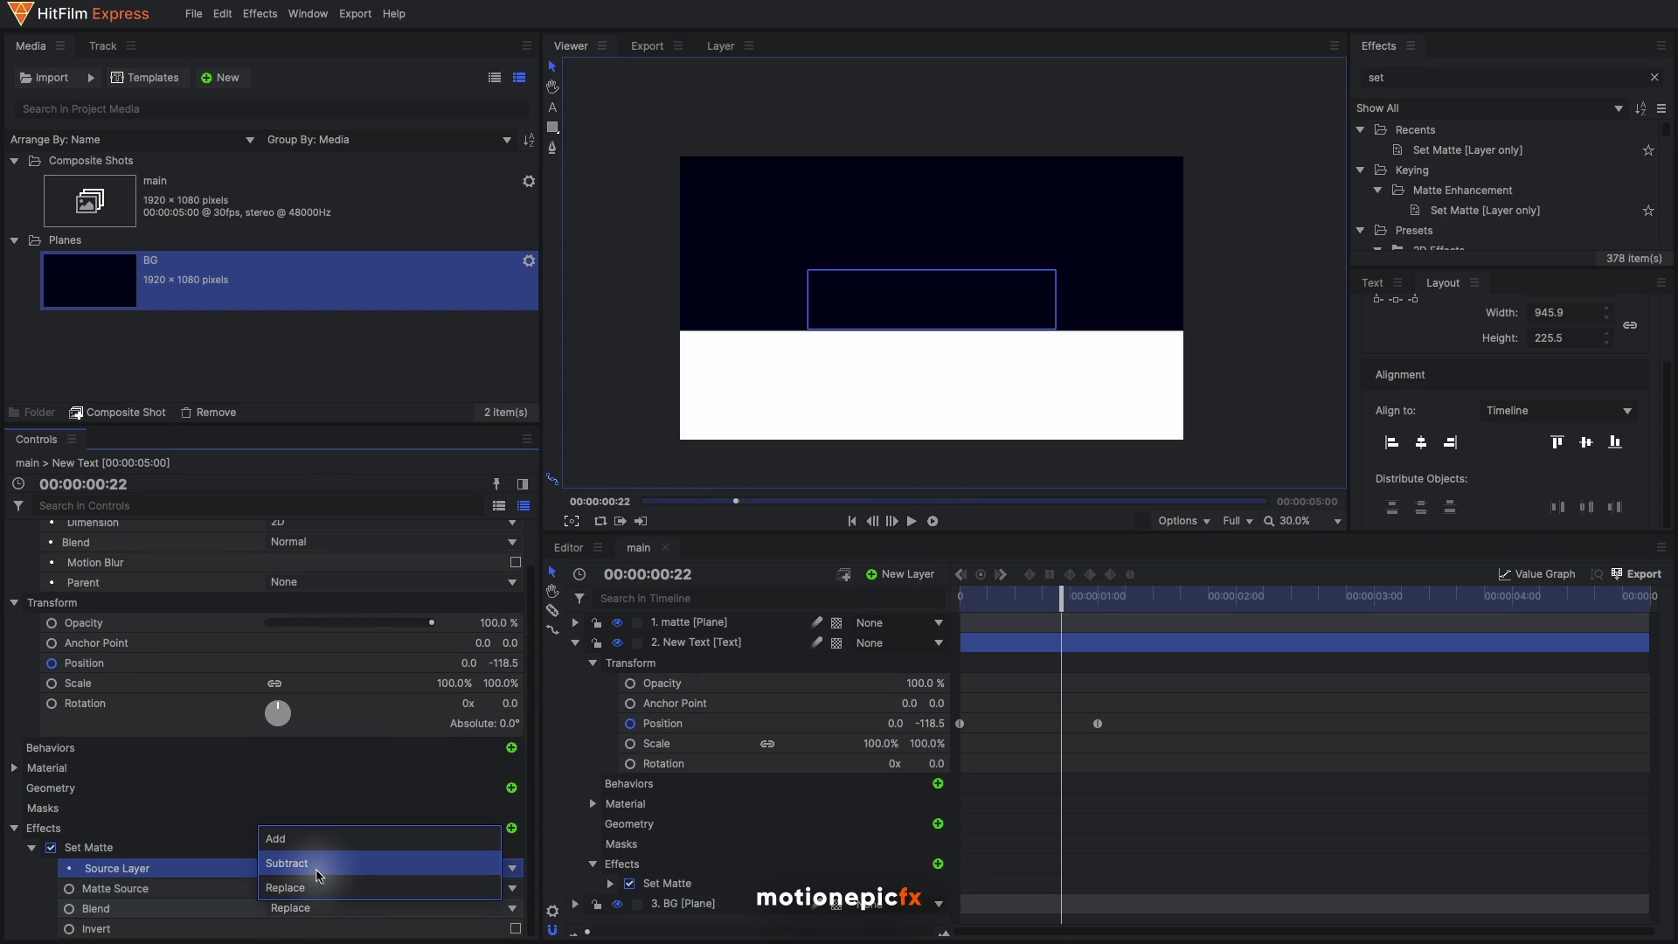
click(320, 874)
click(575, 643)
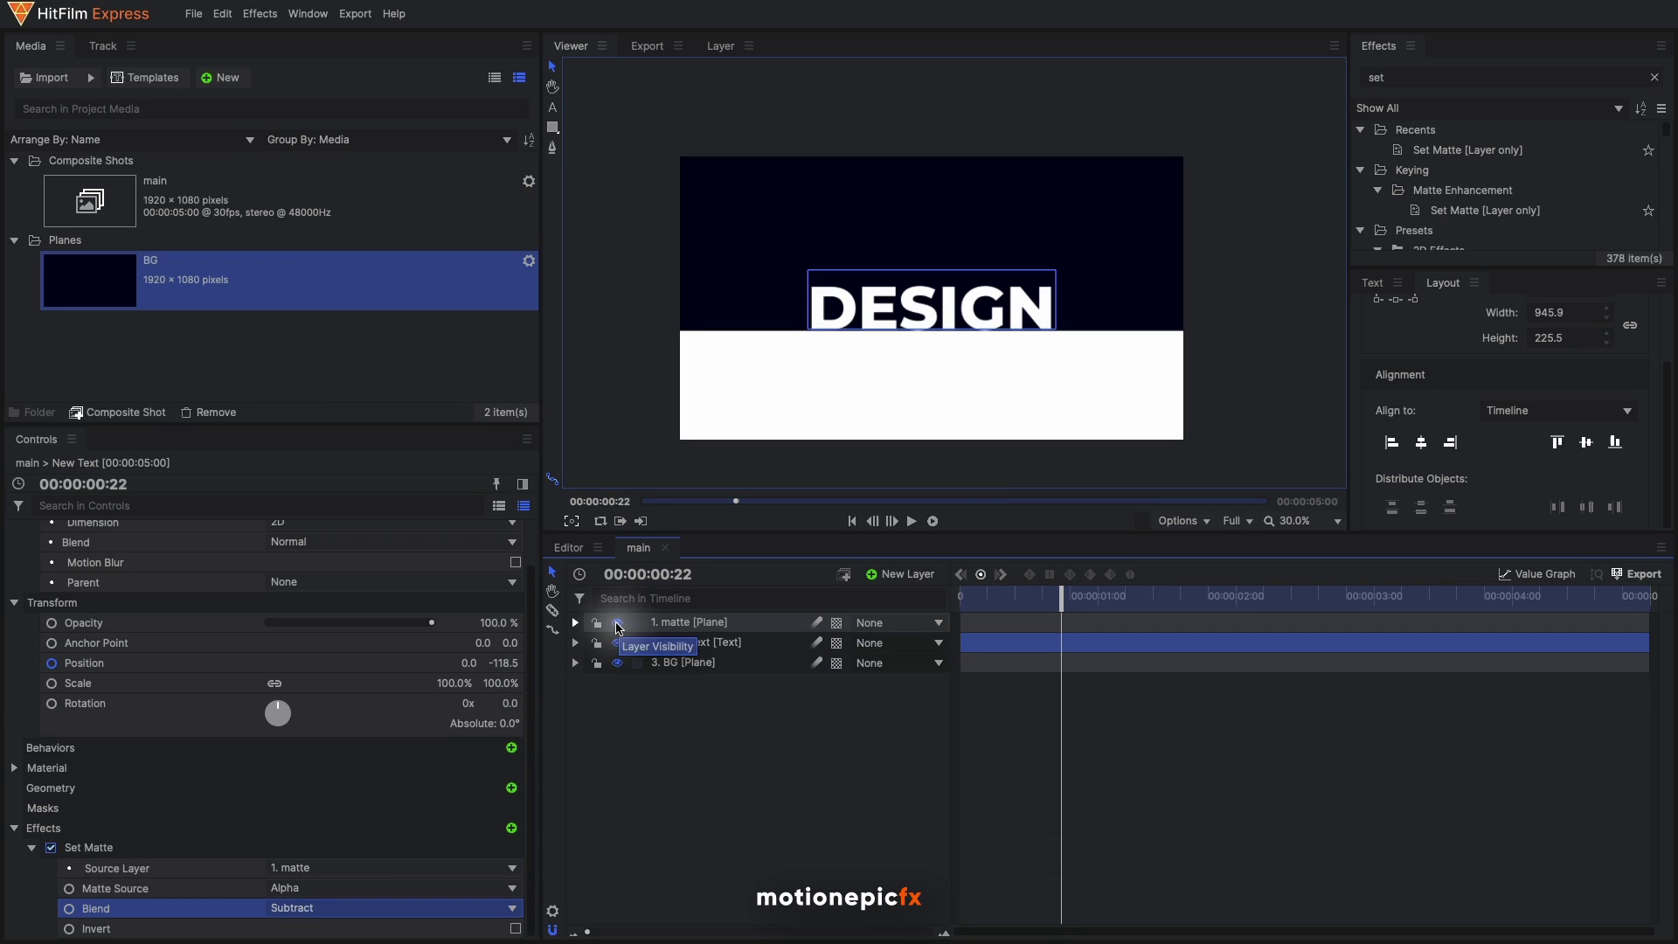
Hide the matte plane and scrub to check DESIGN revealing on plain navy
click(618, 625)
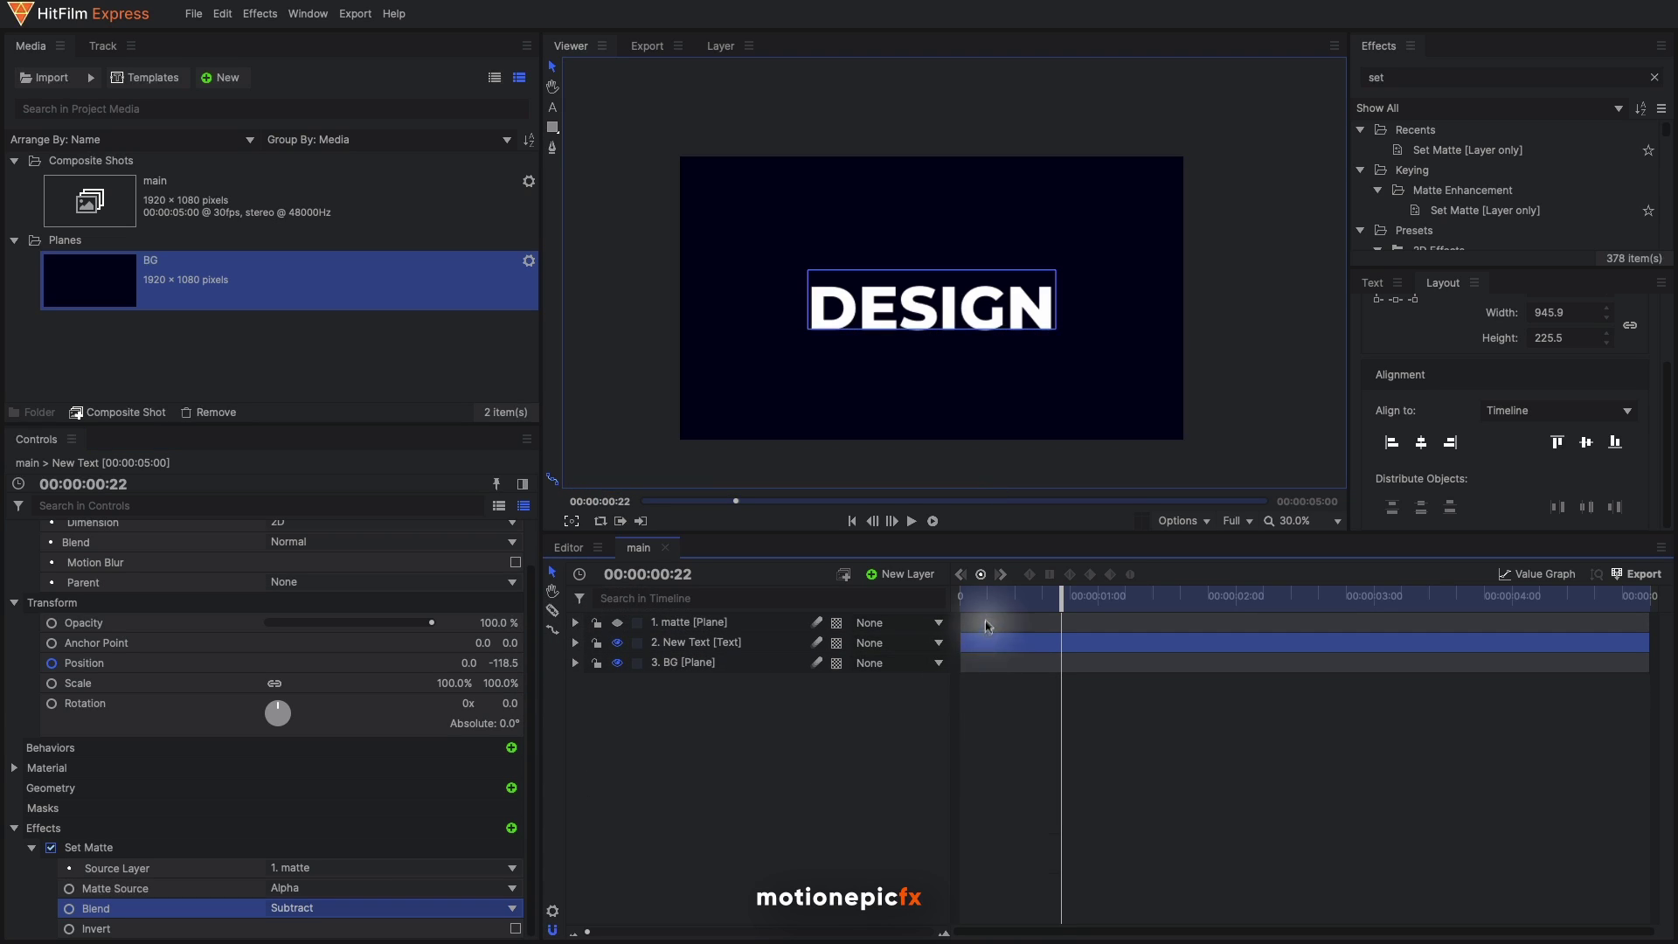
drag(983, 597, 1089, 609)
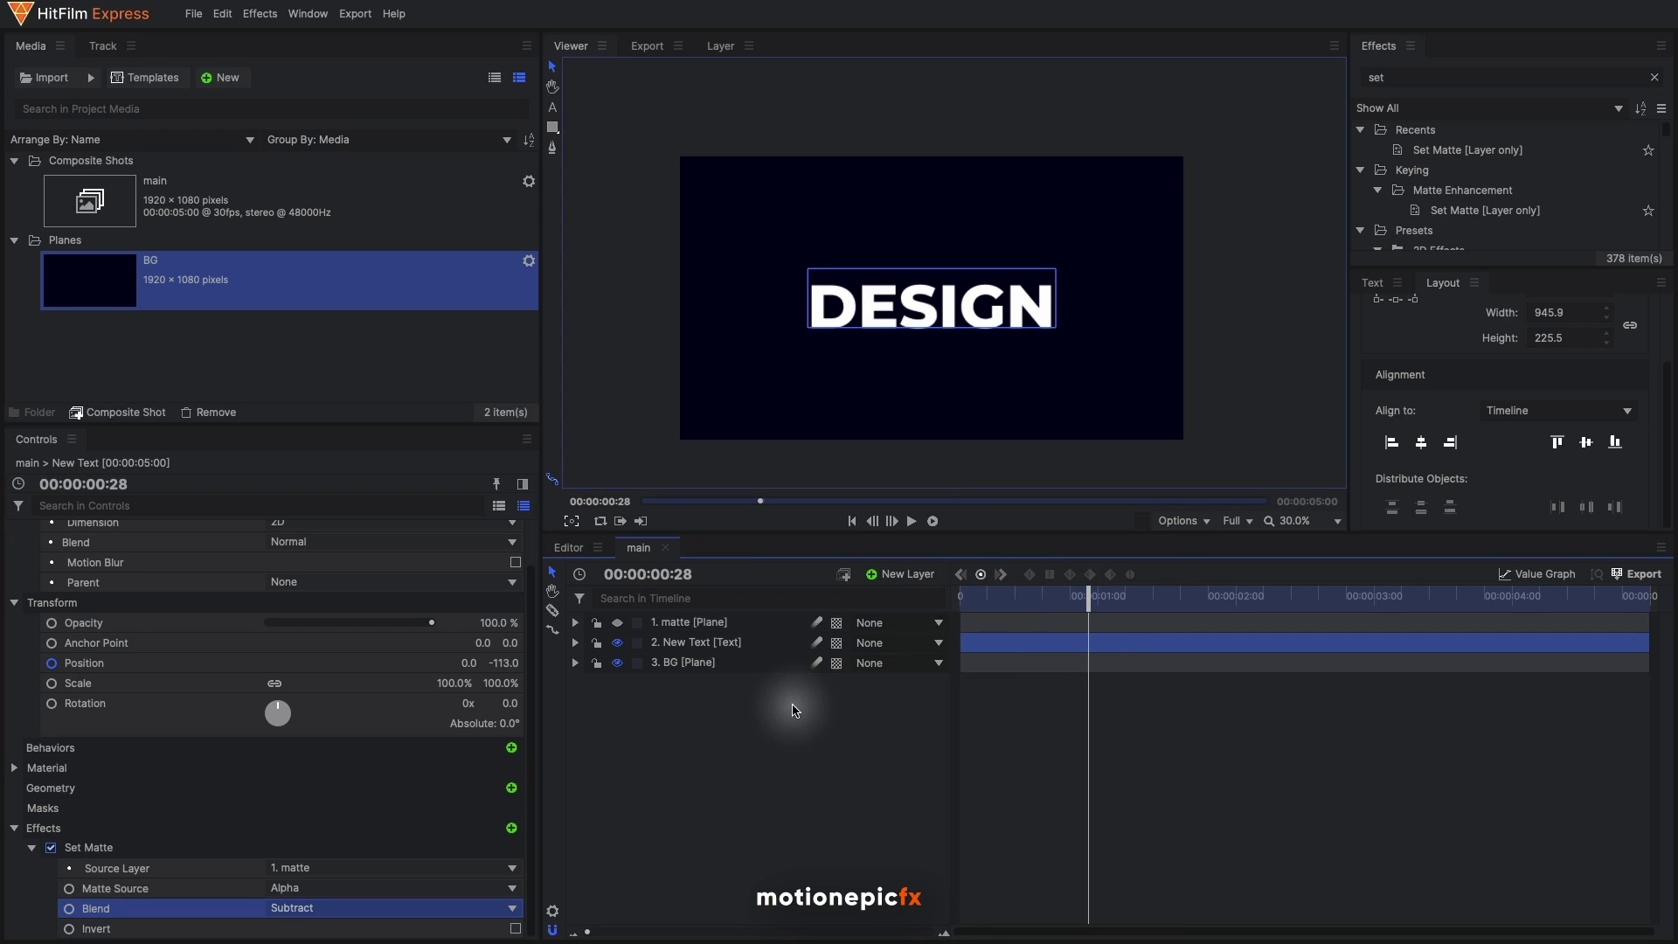
Nest the DESIGN text and matte layers into a composite shot named text
click(718, 644)
shift+click(704, 623)
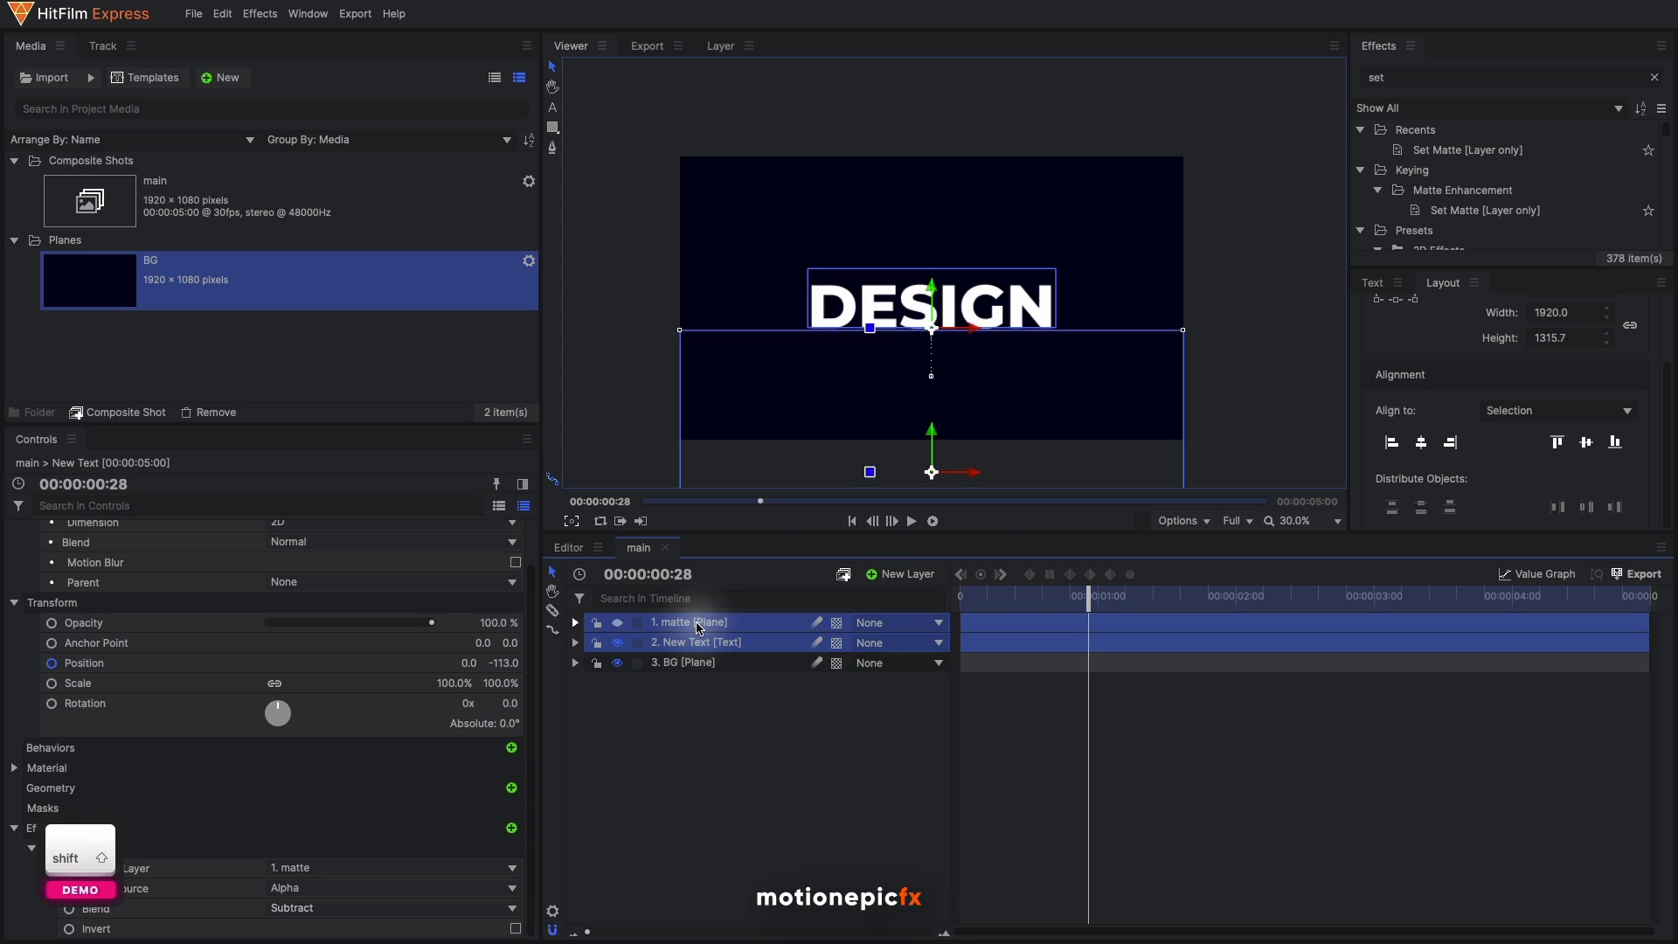
key(super)
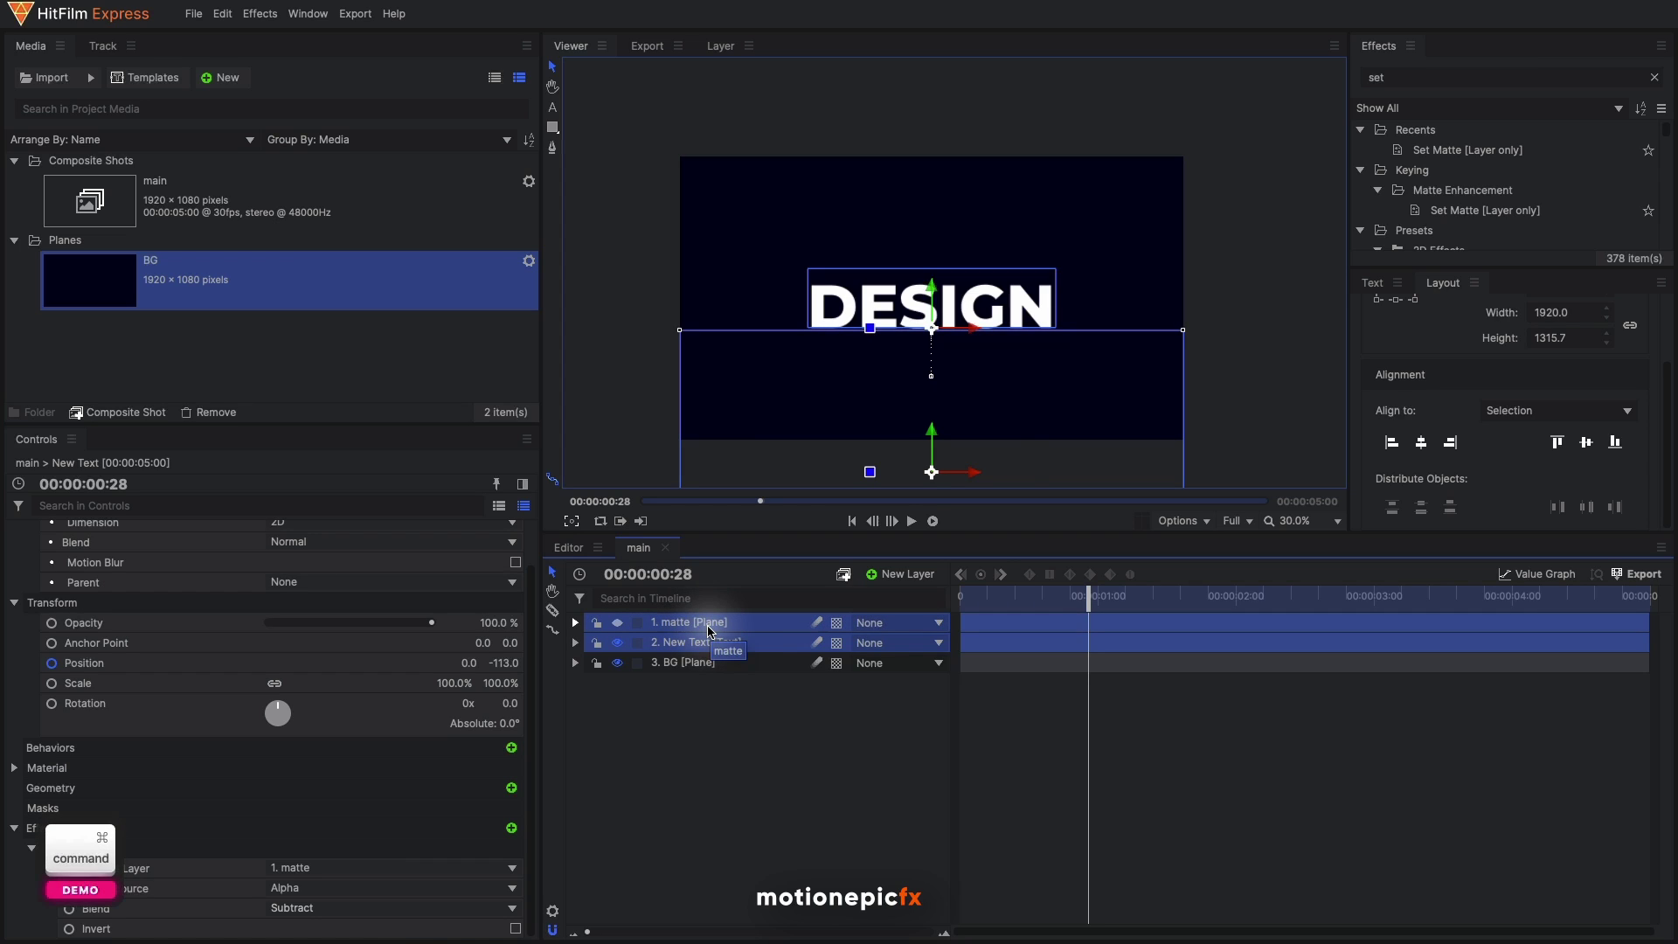
key(super+m)
key(super+a)
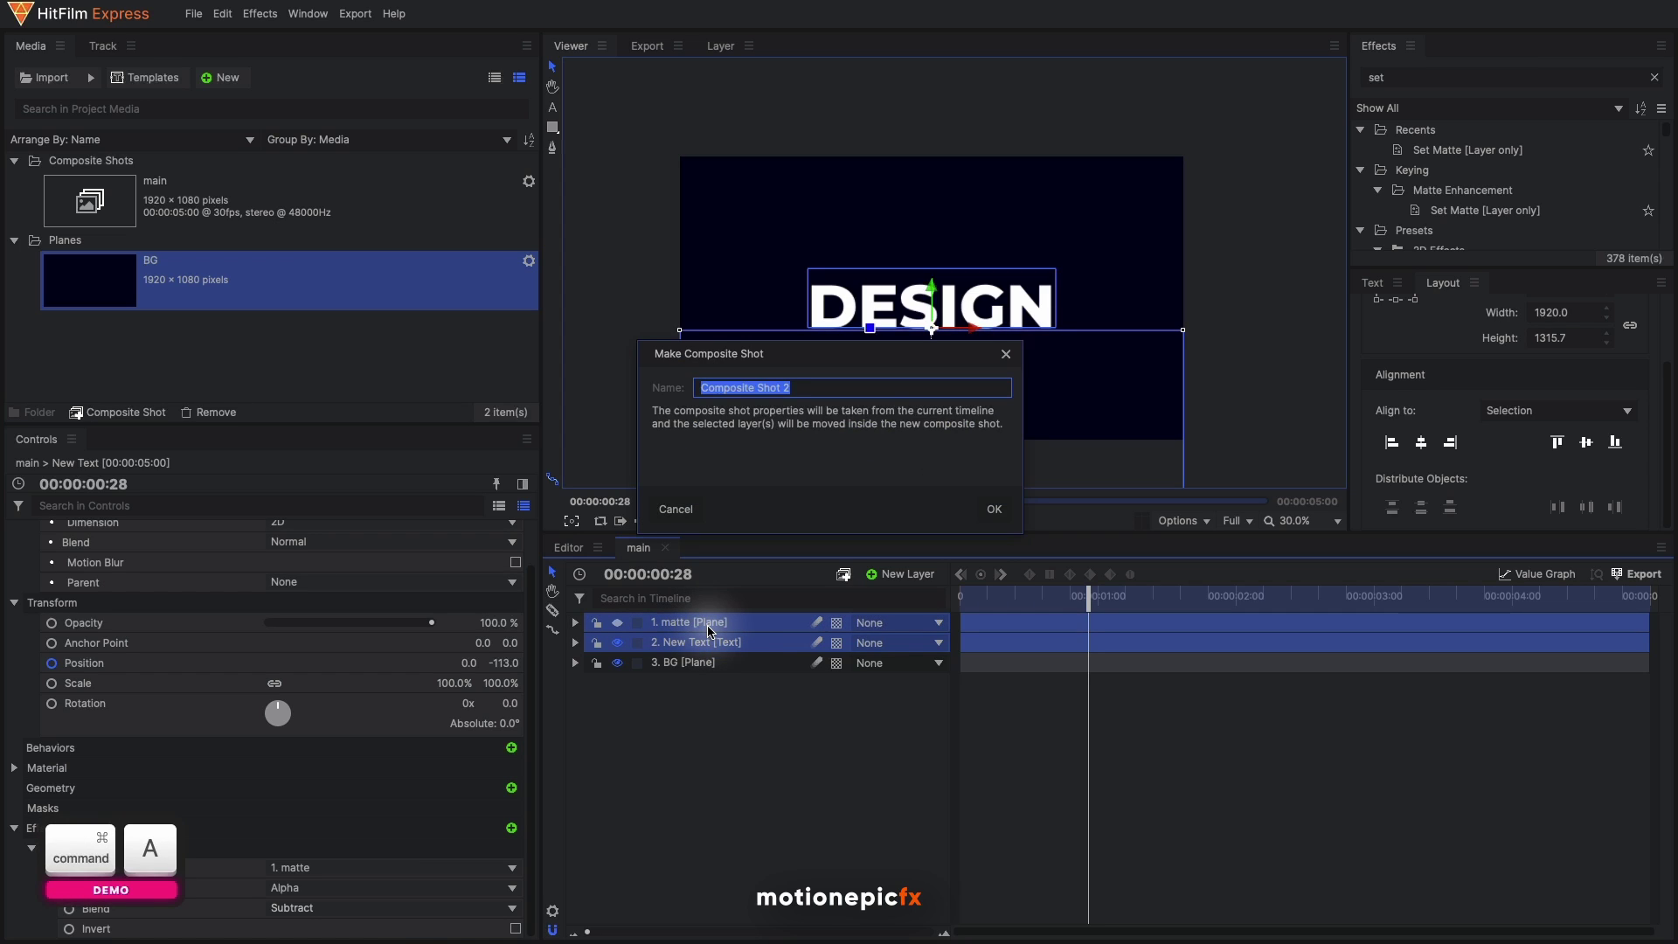
text(text)
key(Return)
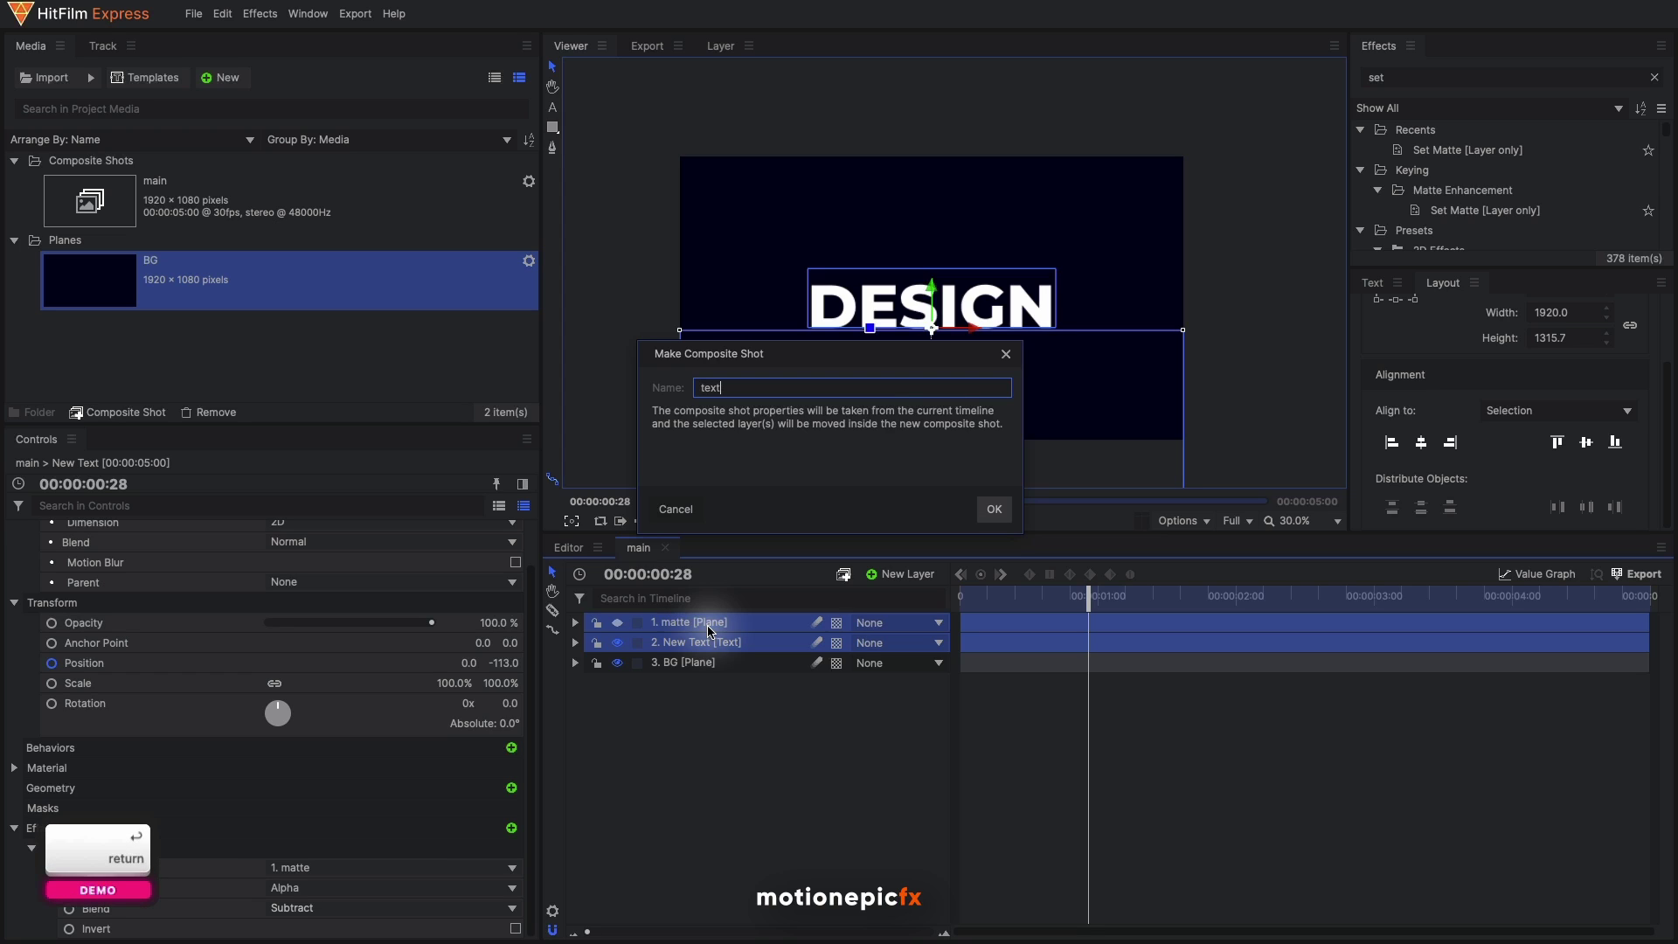
Back in main, make the text composite a 3D Plane and accept adding a camera
click(639, 548)
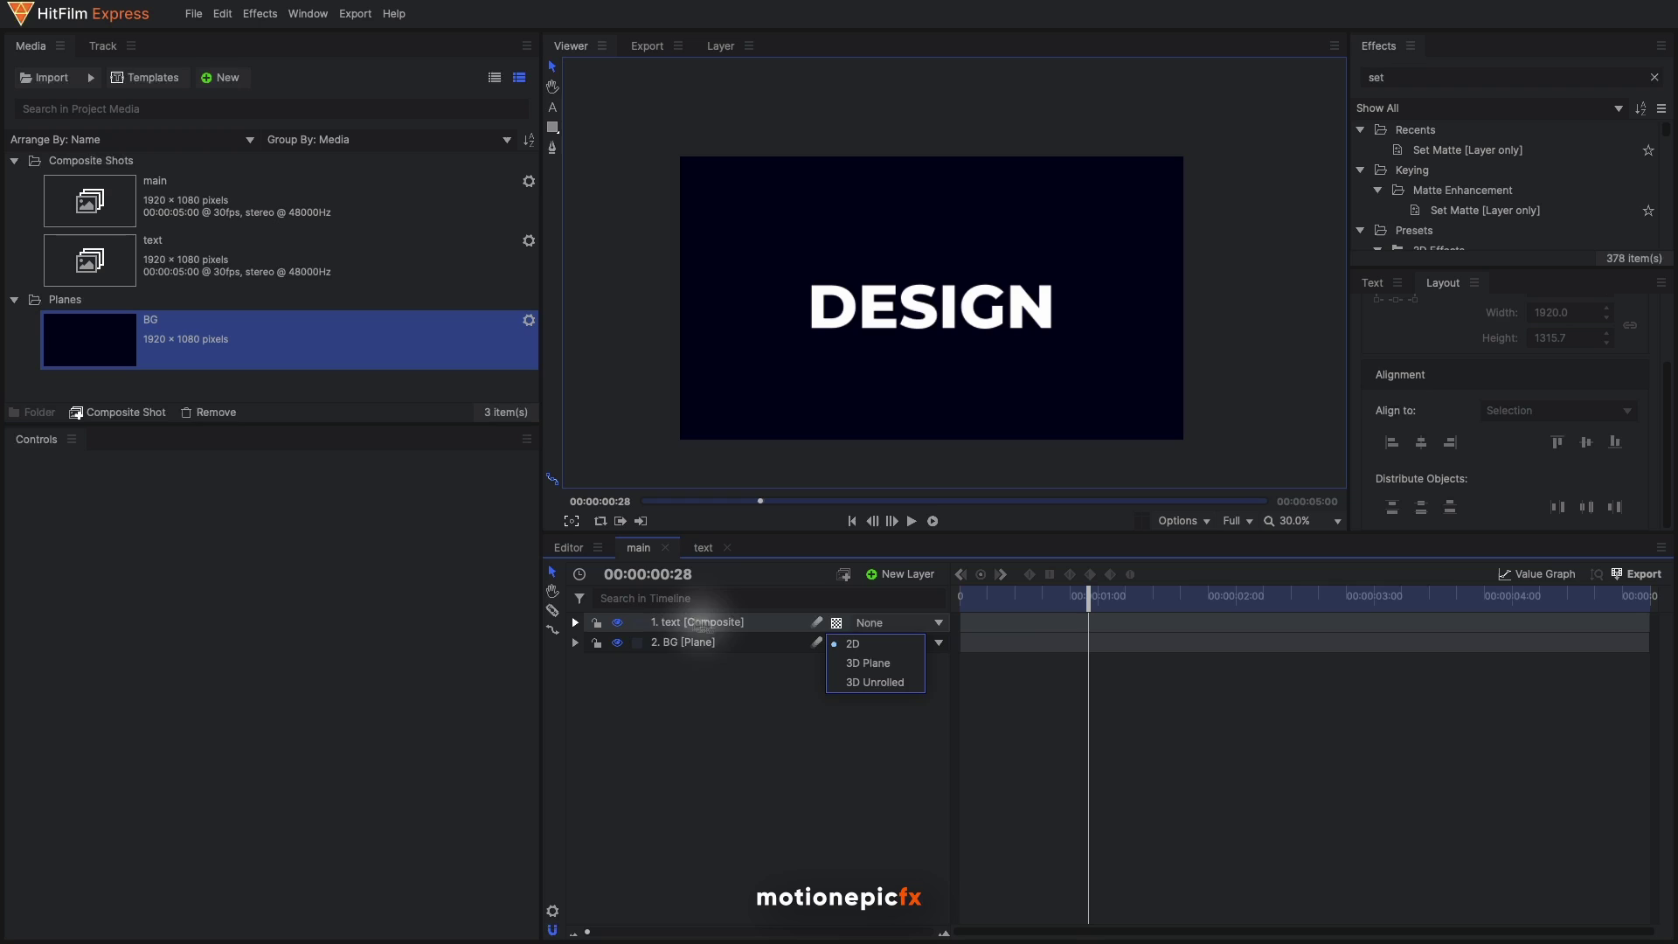
click(888, 669)
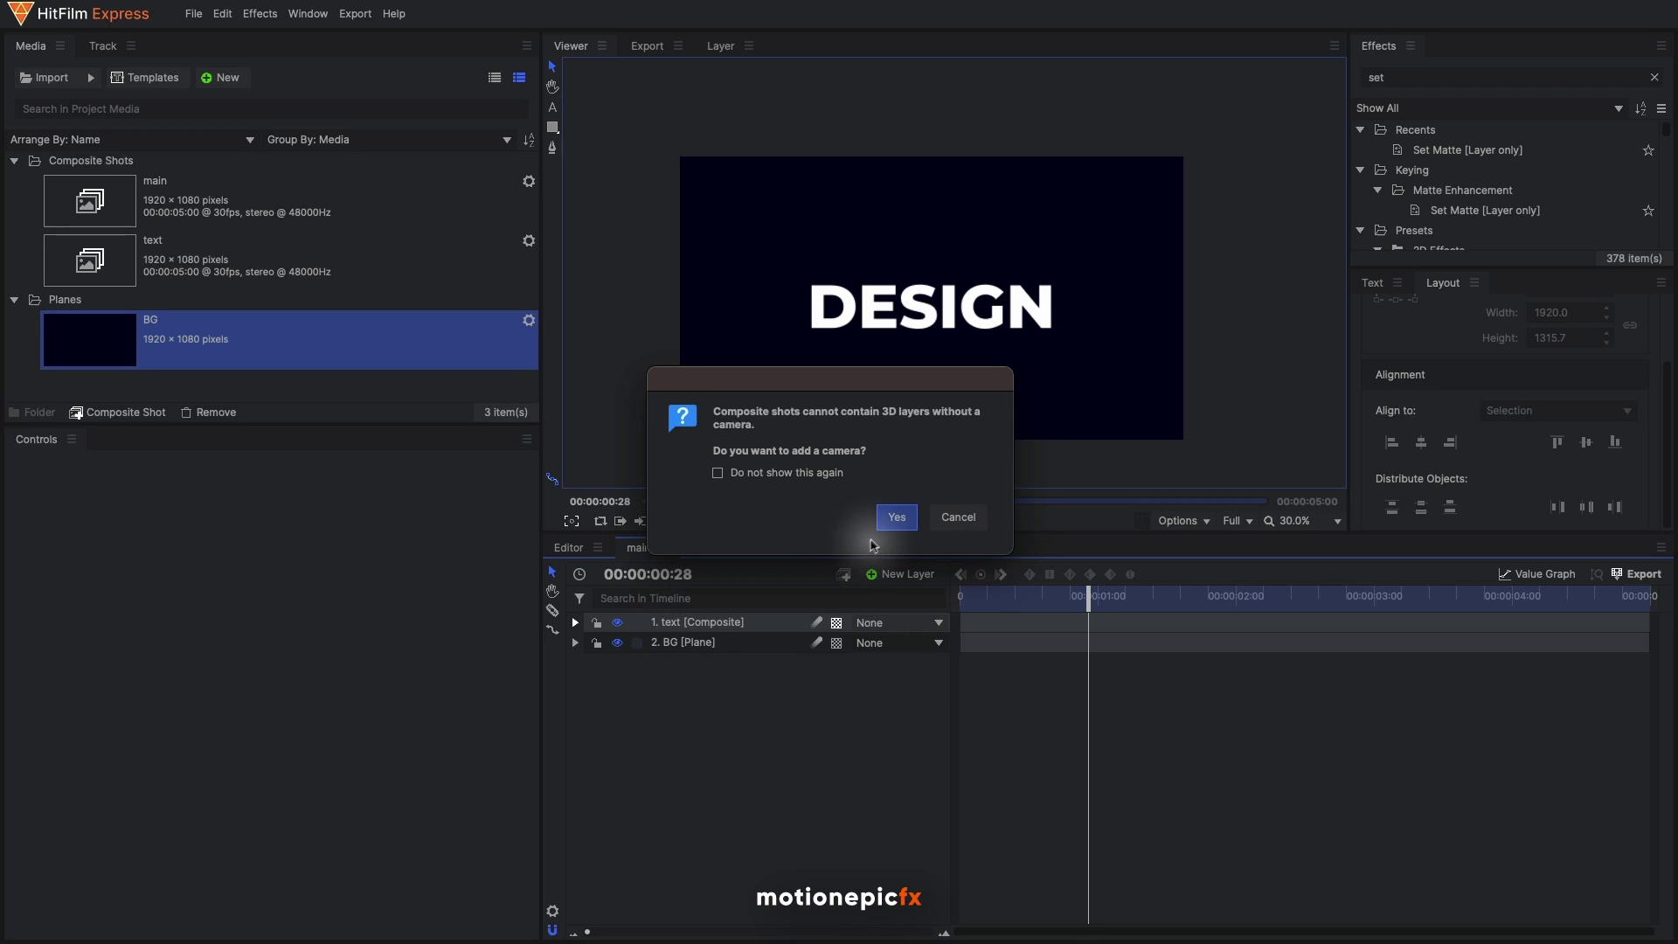
click(888, 523)
click(900, 573)
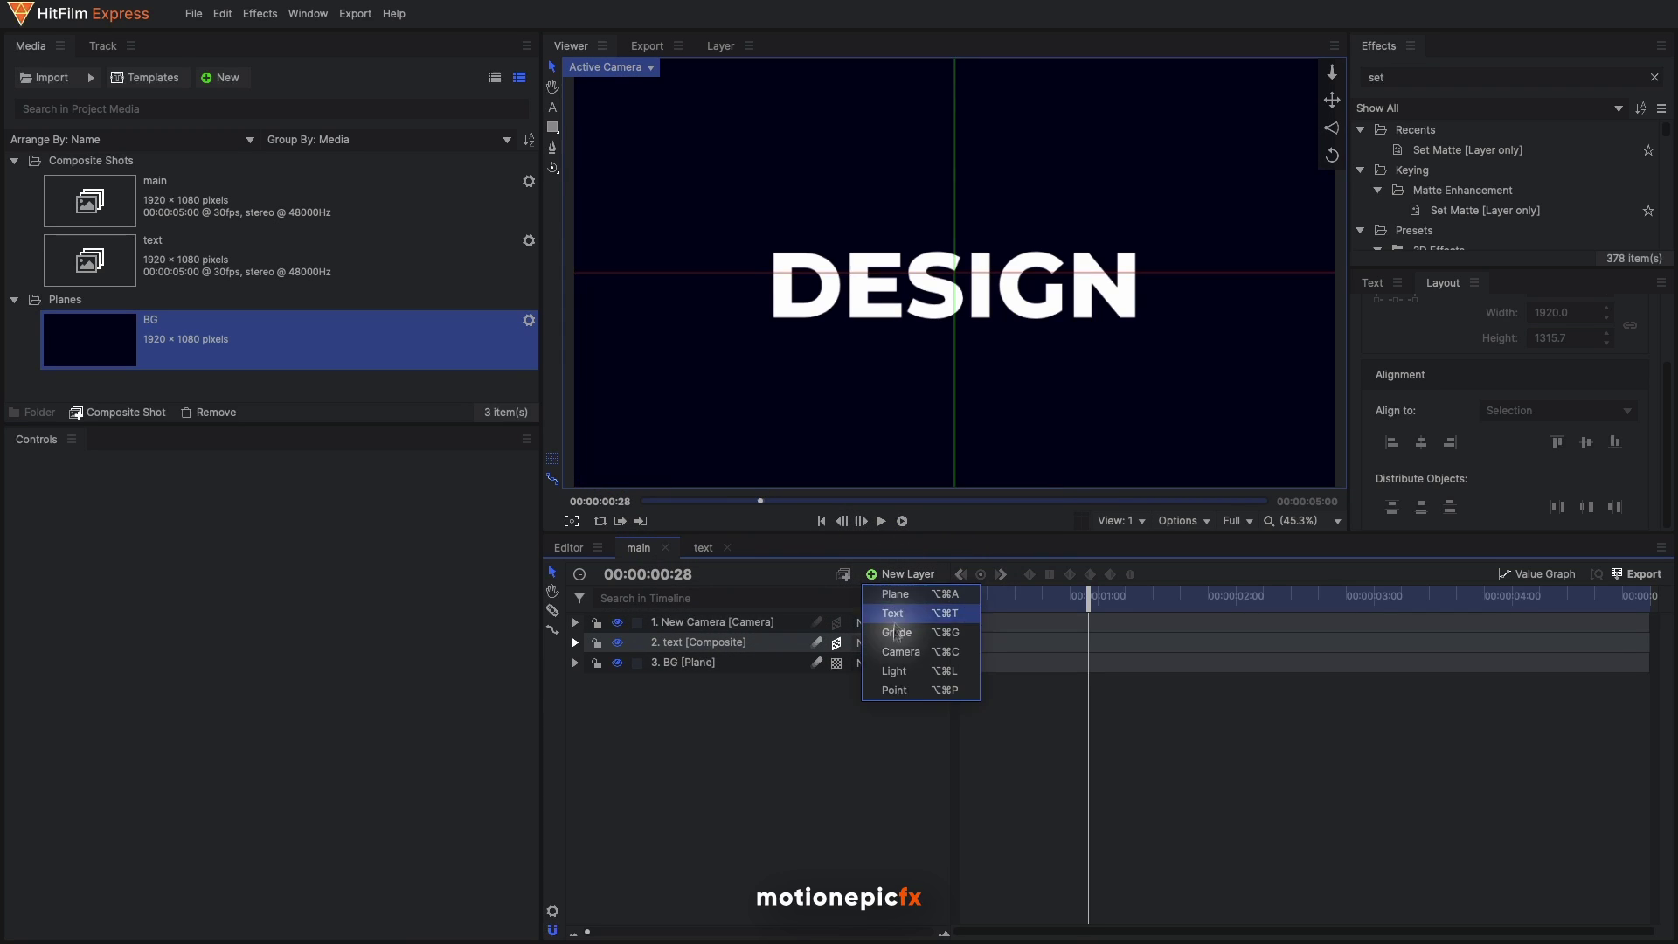
Add a point layer named cam cntrl
click(895, 688)
key(F2)
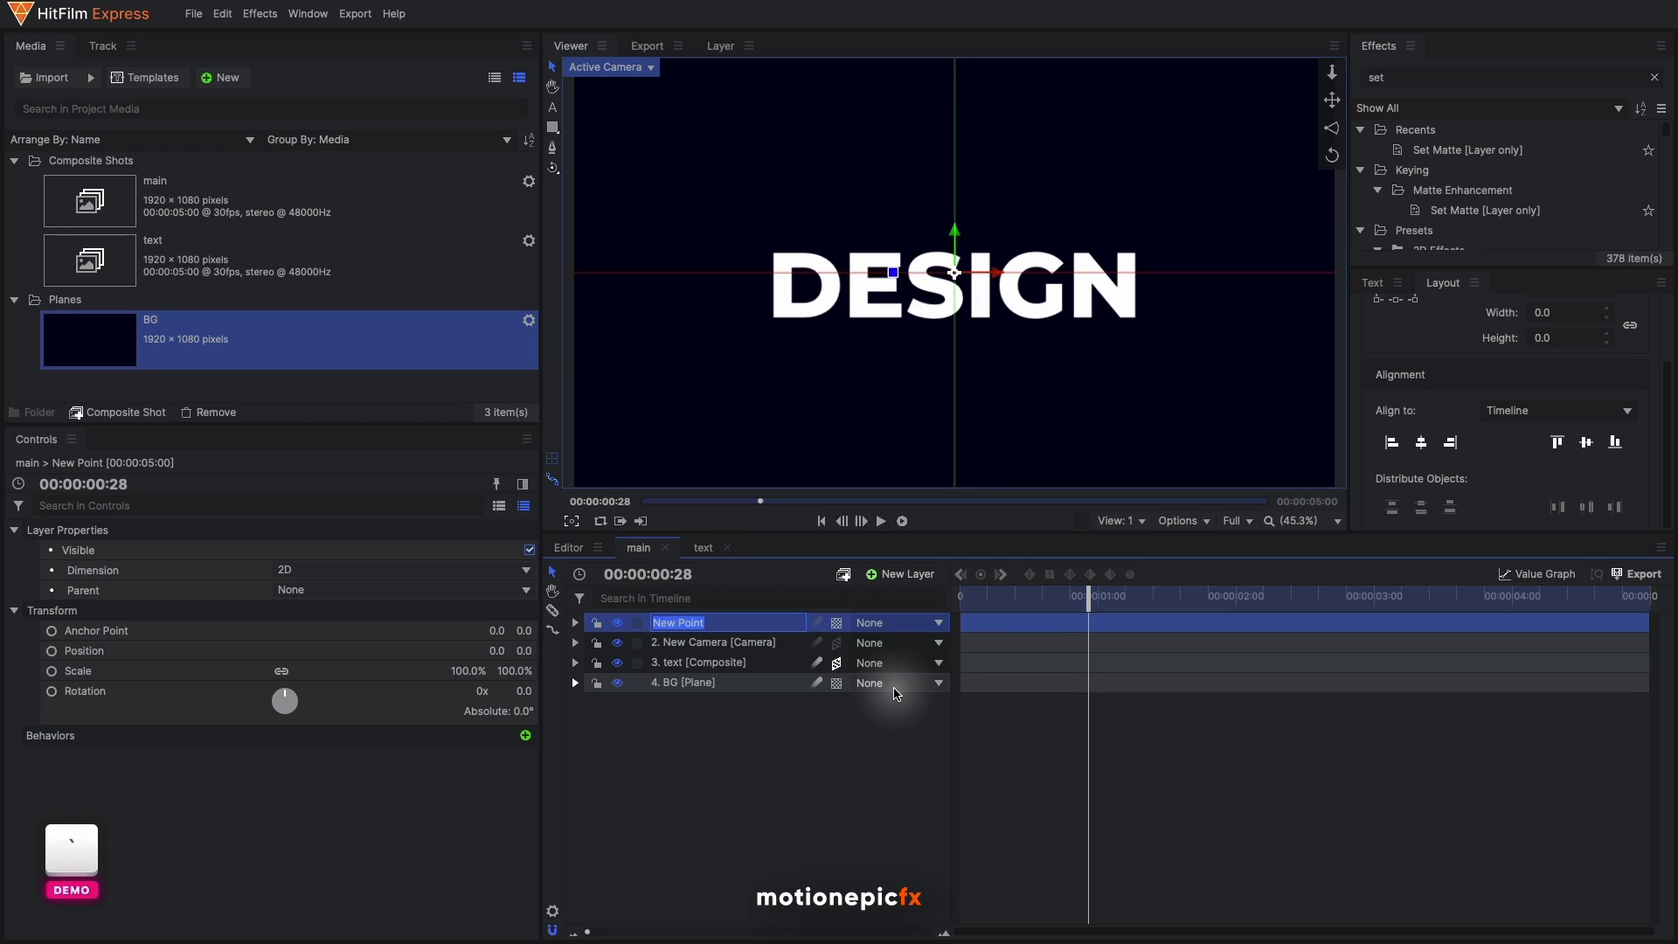
text(cam cntrl)
key(Return)
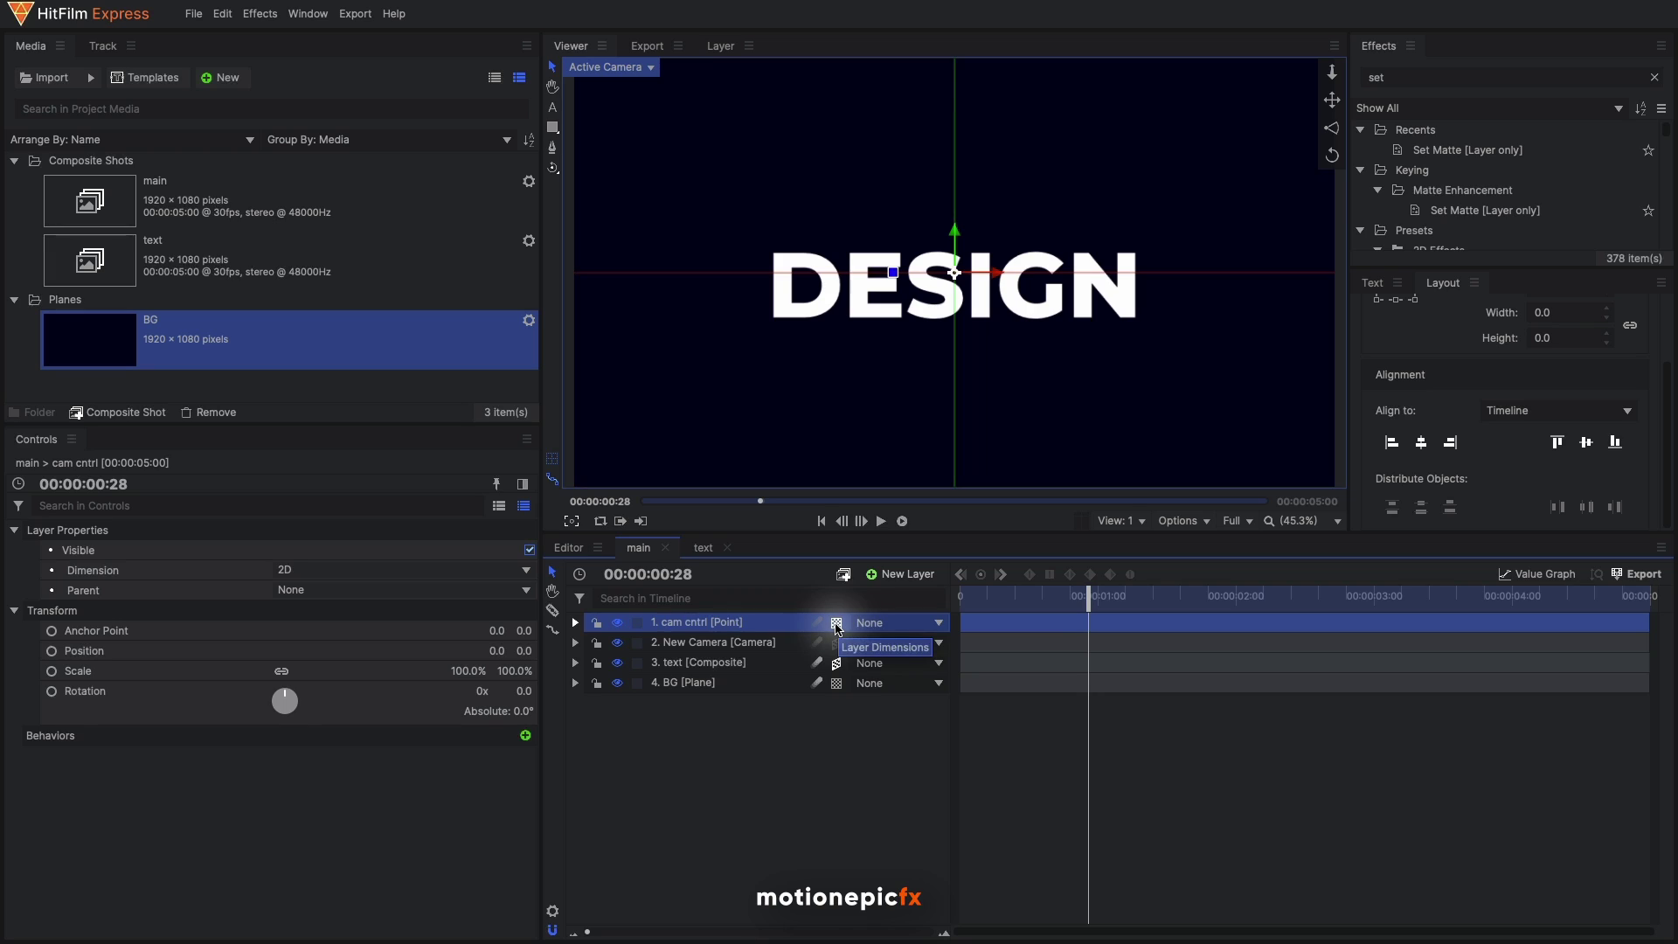
Make cam cntrl 3D, parent the camera to it, and move the playhead to 1 second
click(868, 663)
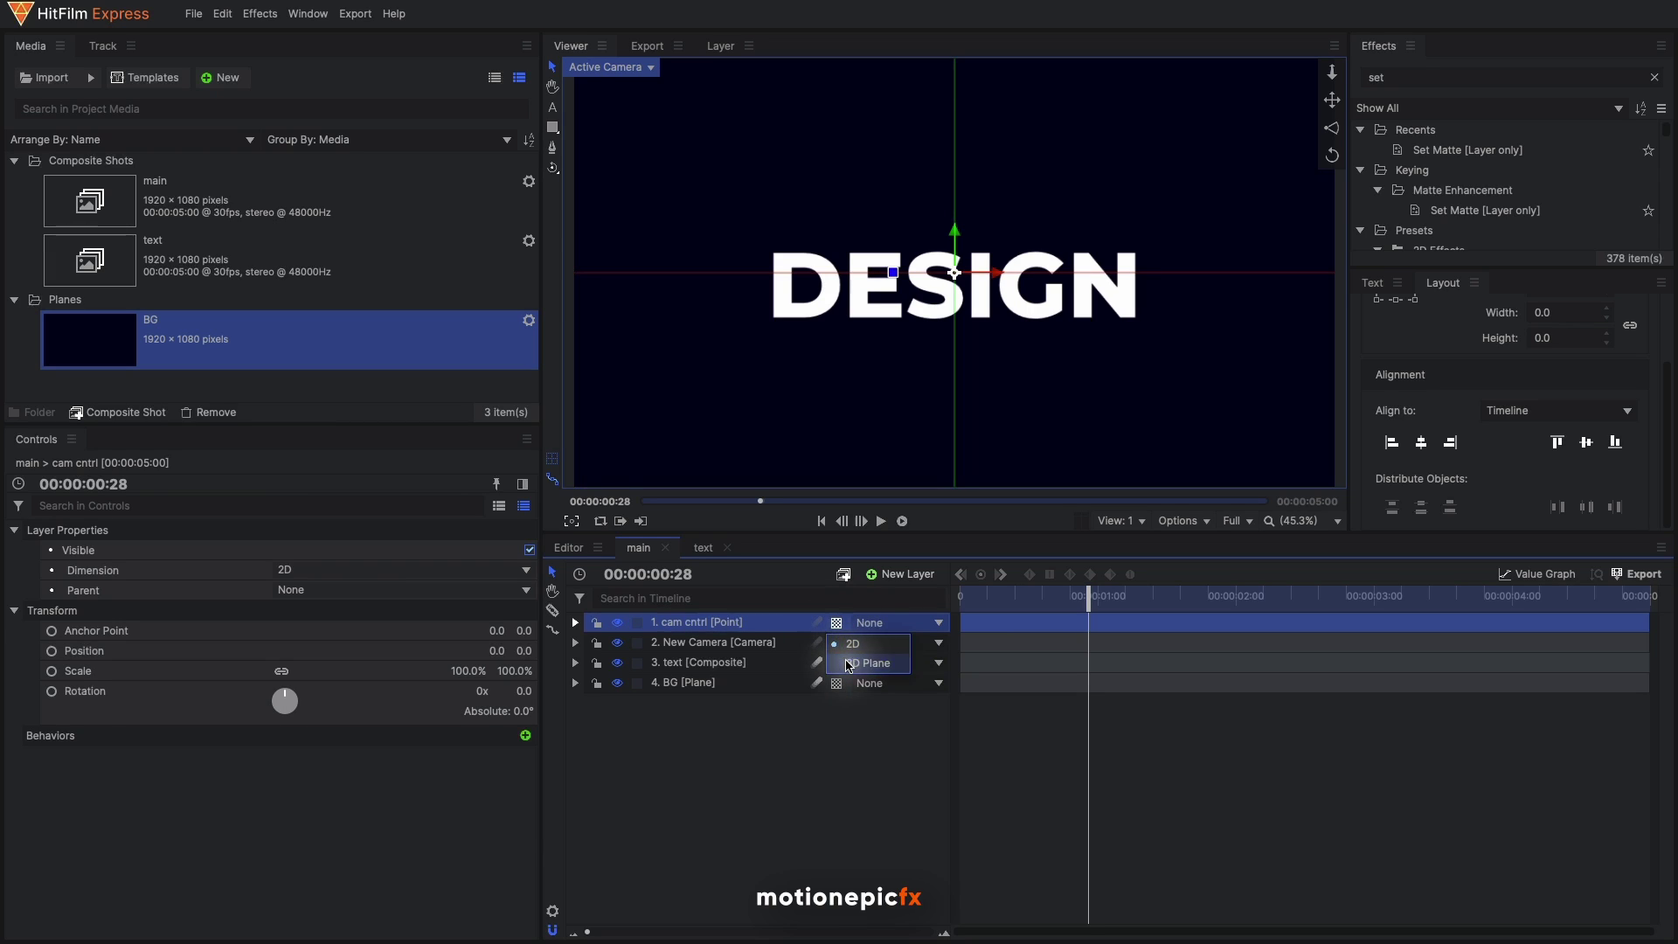
click(891, 622)
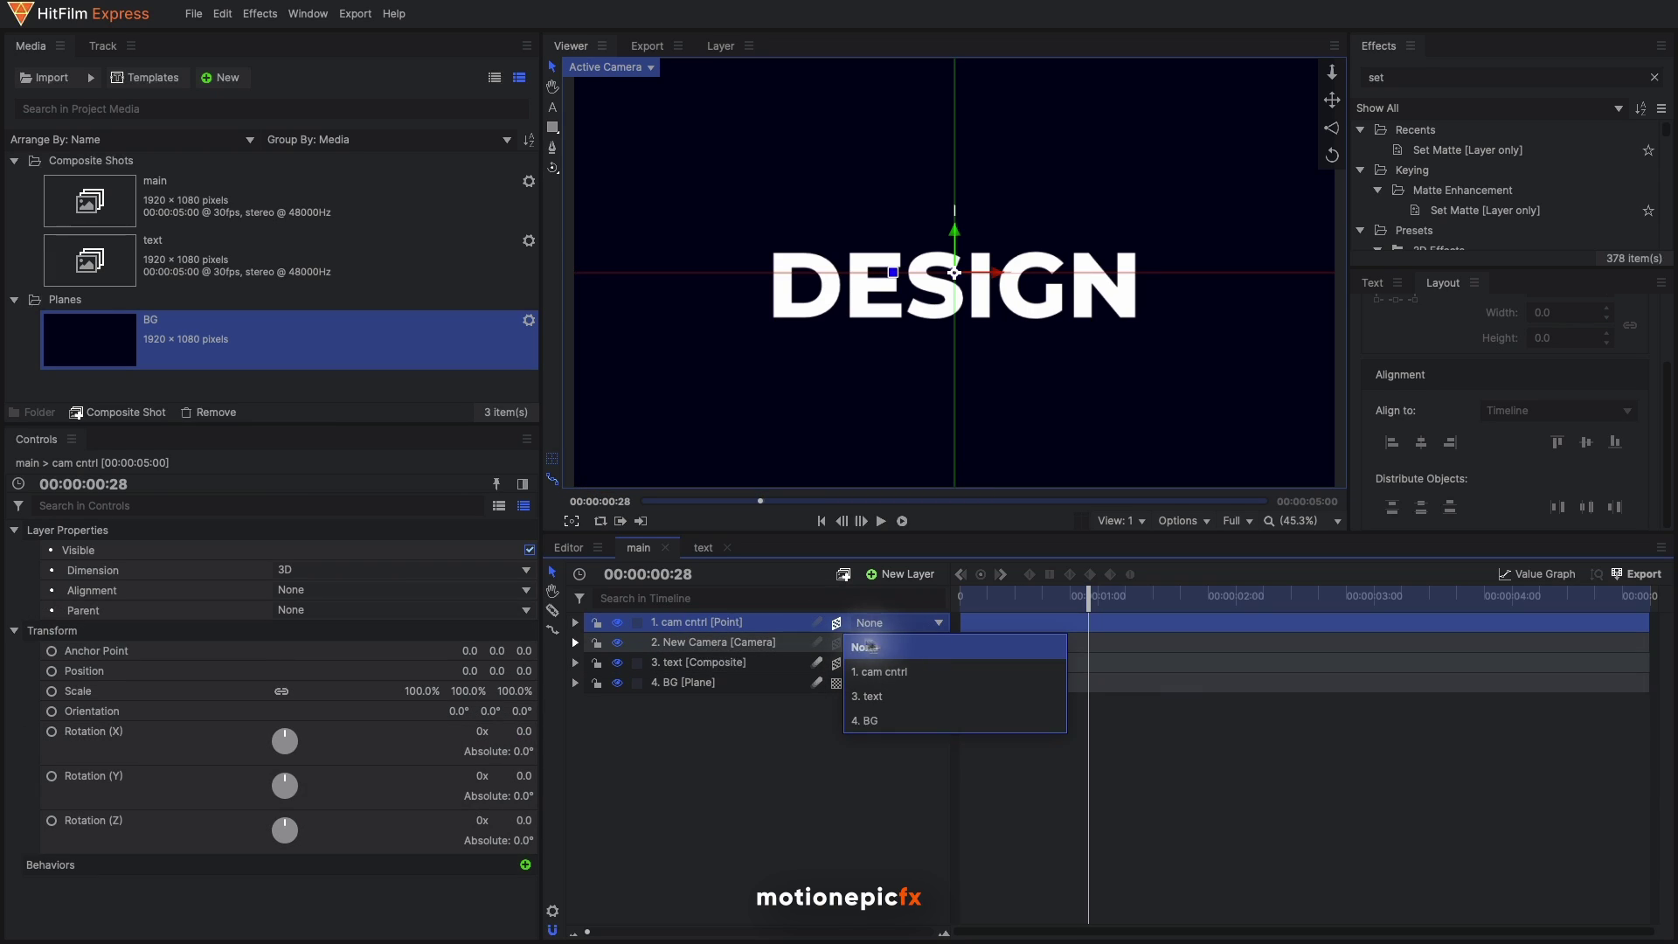
click(916, 673)
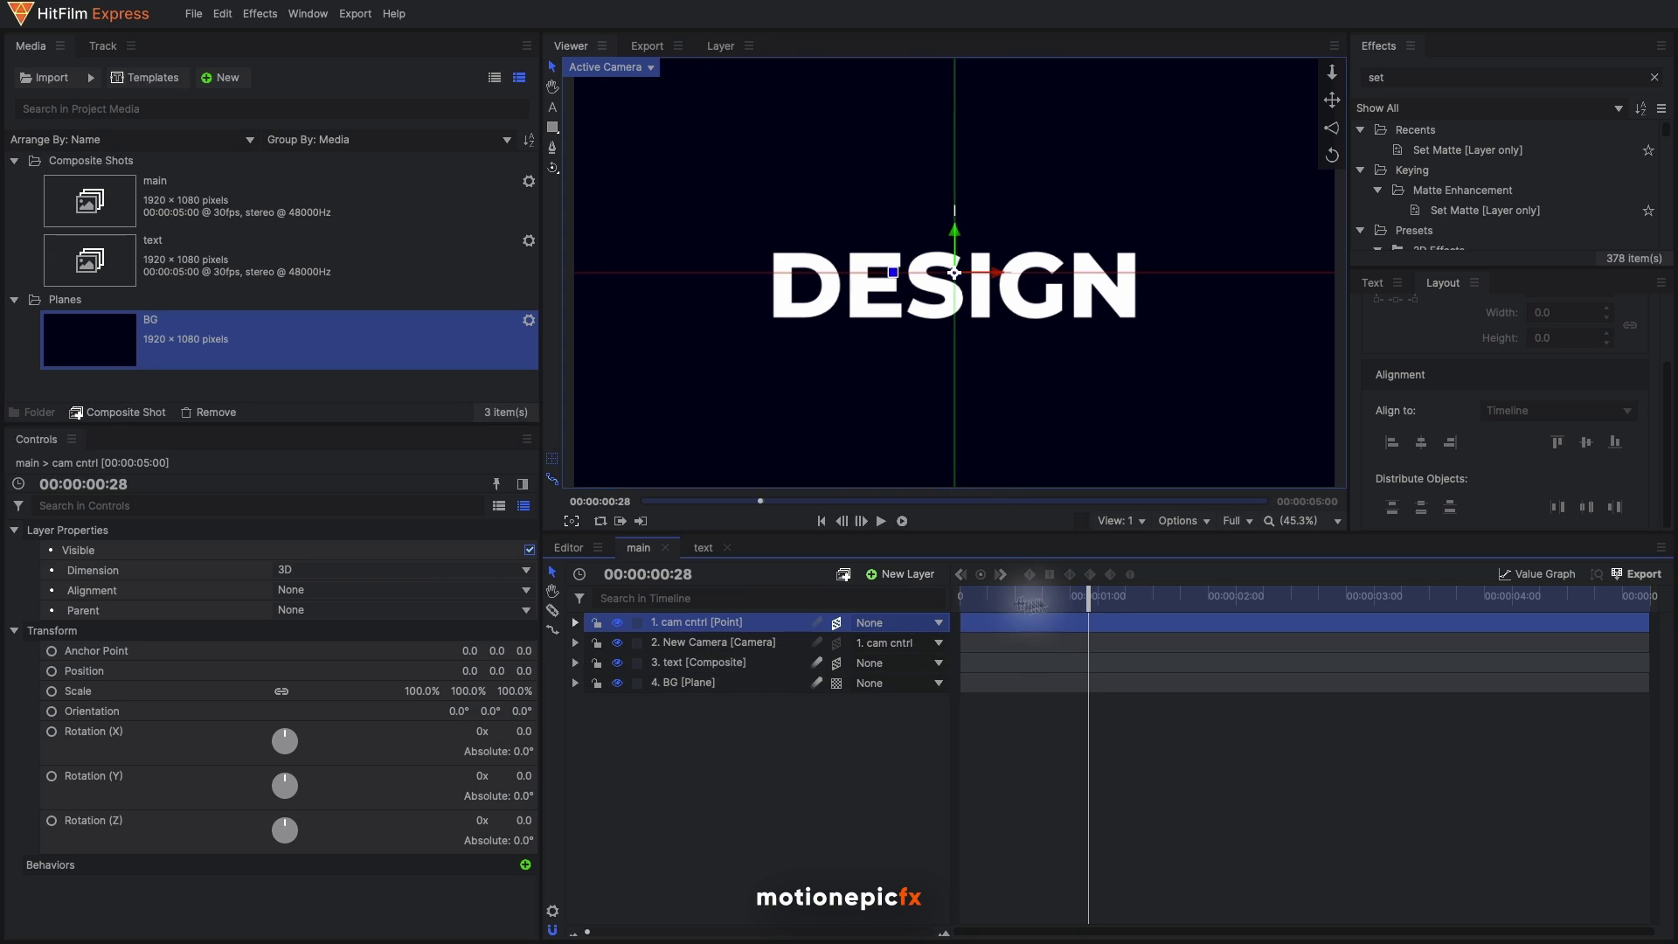
drag(1030, 605, 1099, 609)
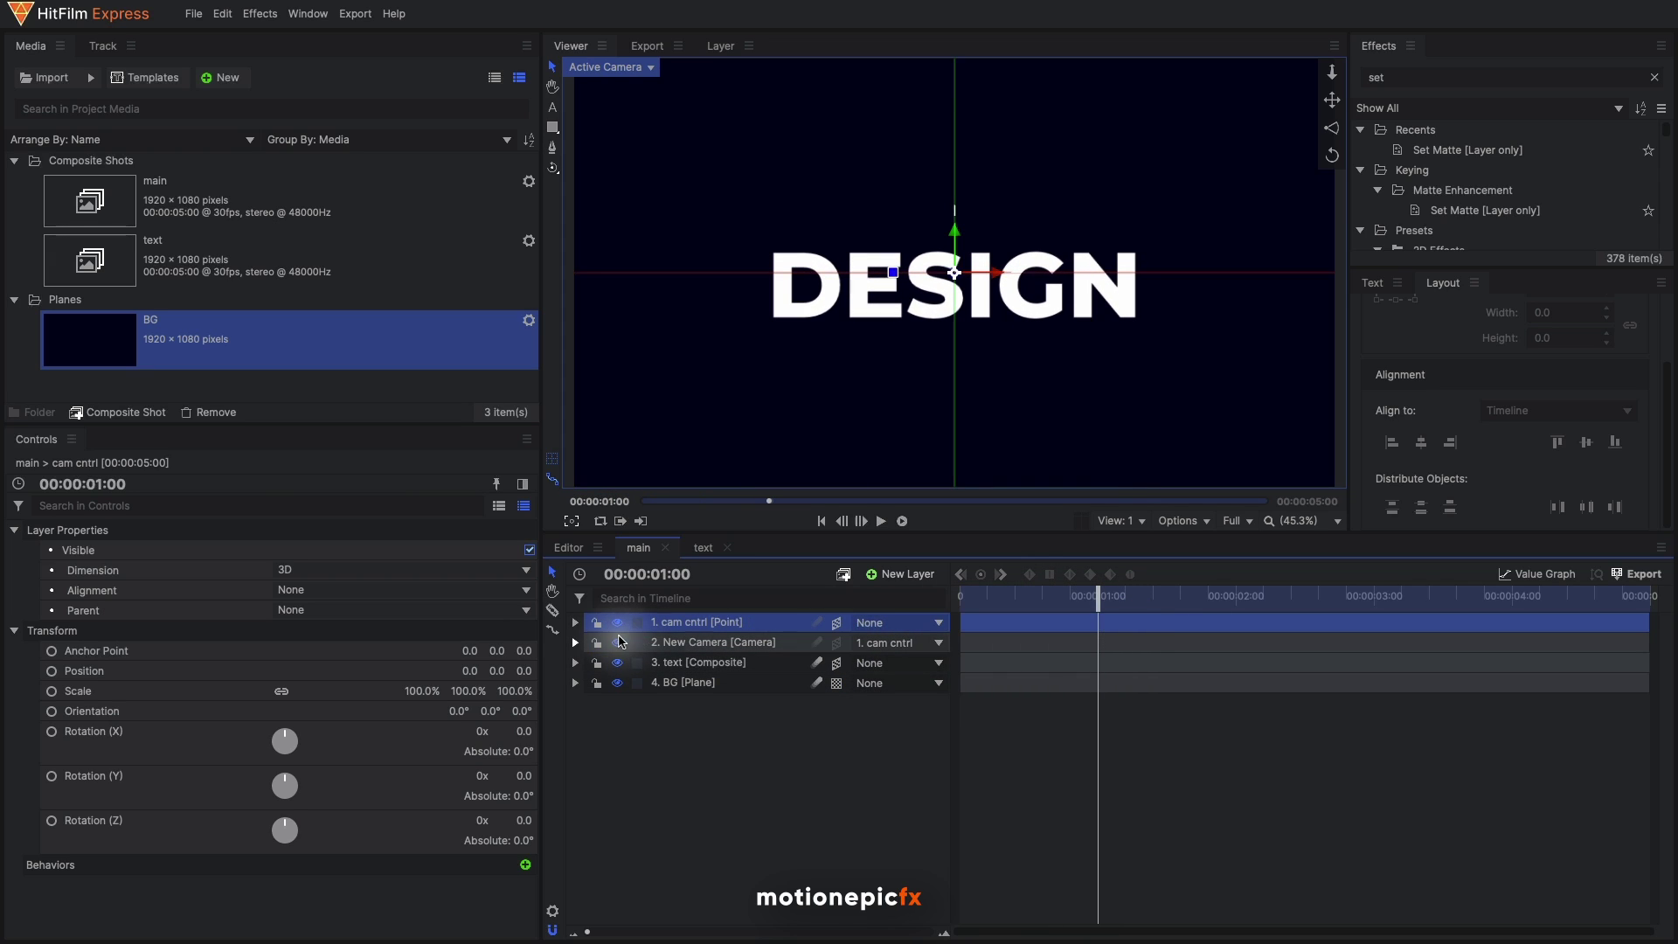
Set starting keyframes for cam cntrl's Orientation, Rotation X and Rotation Y at 1 s
click(575, 623)
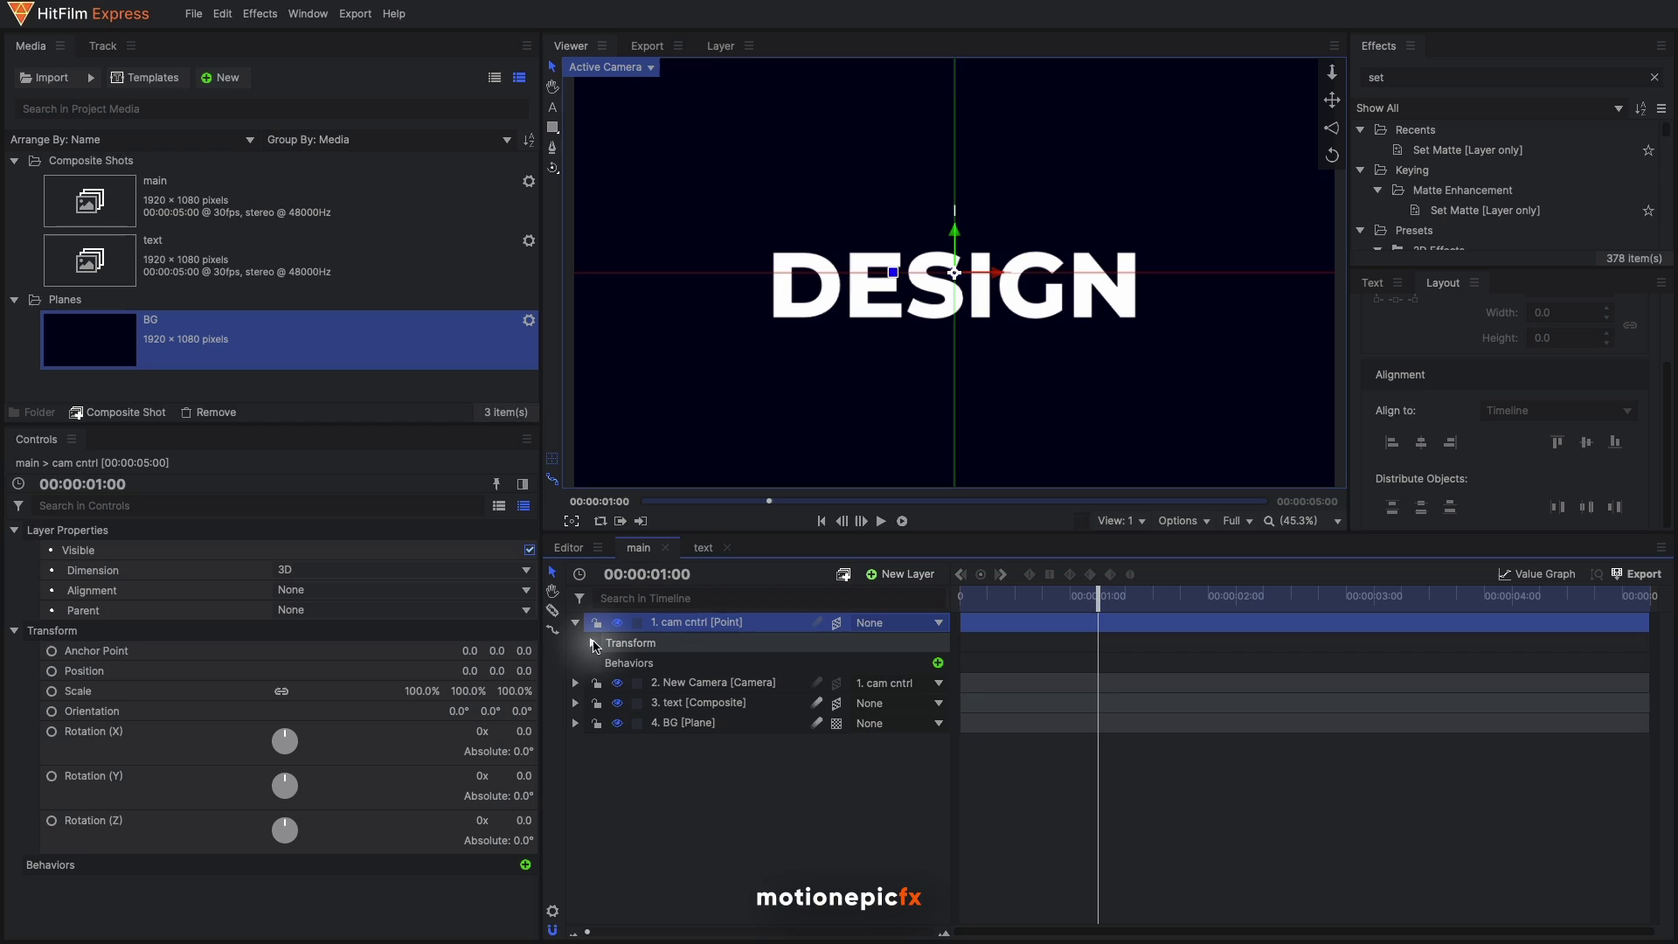
click(594, 643)
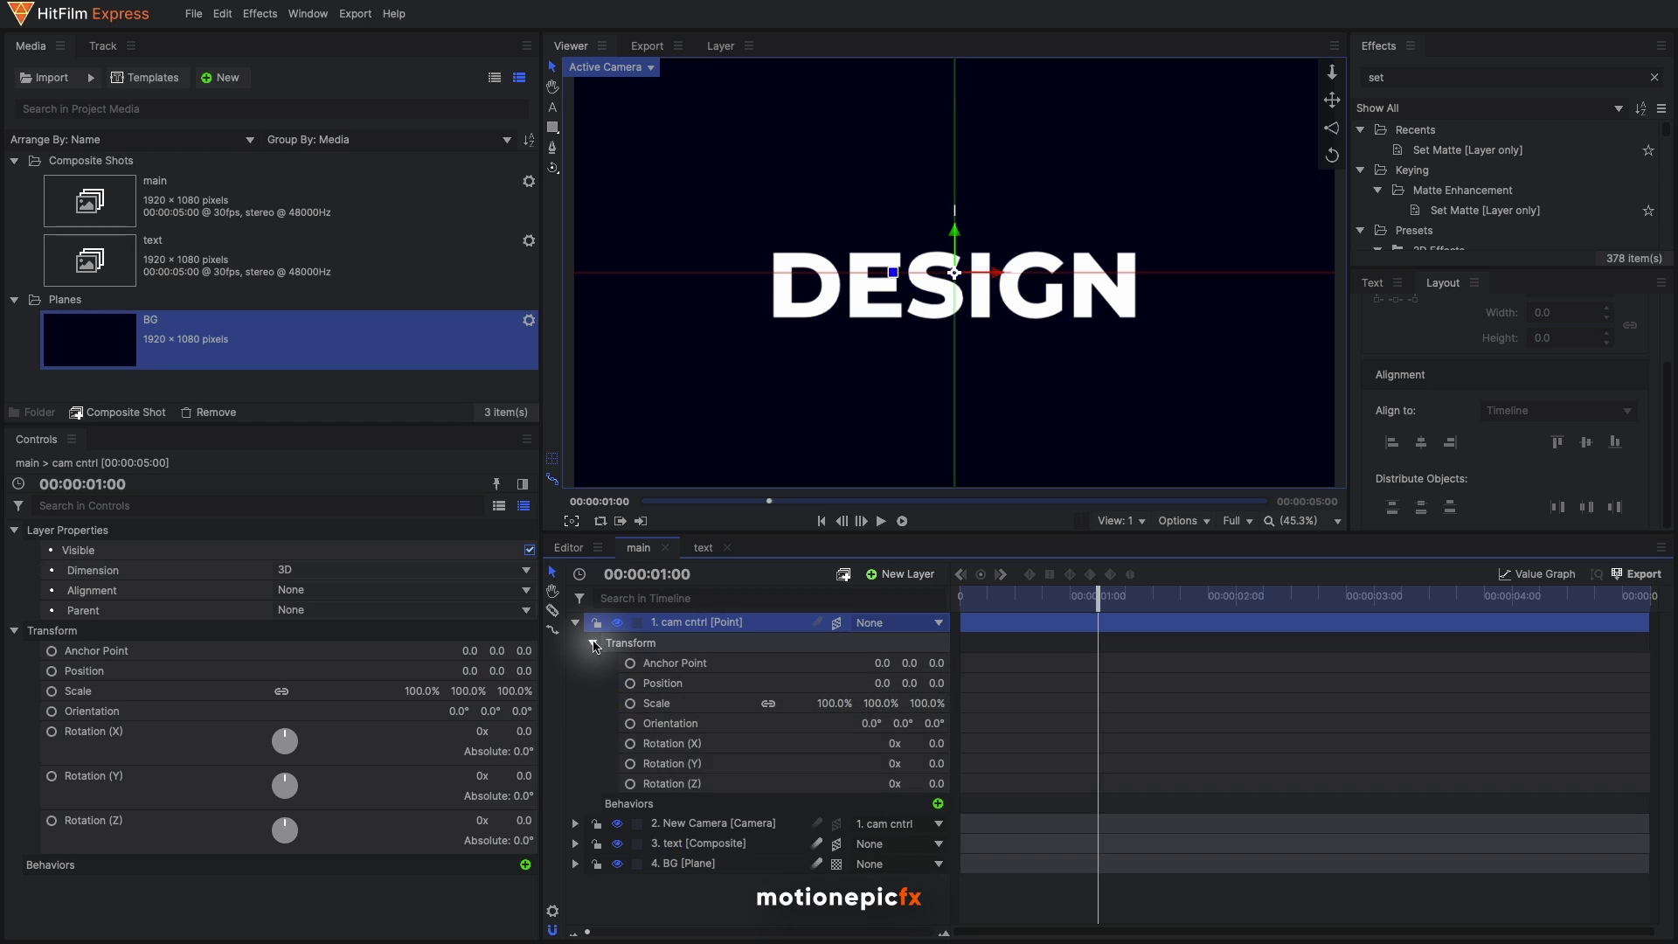
click(630, 723)
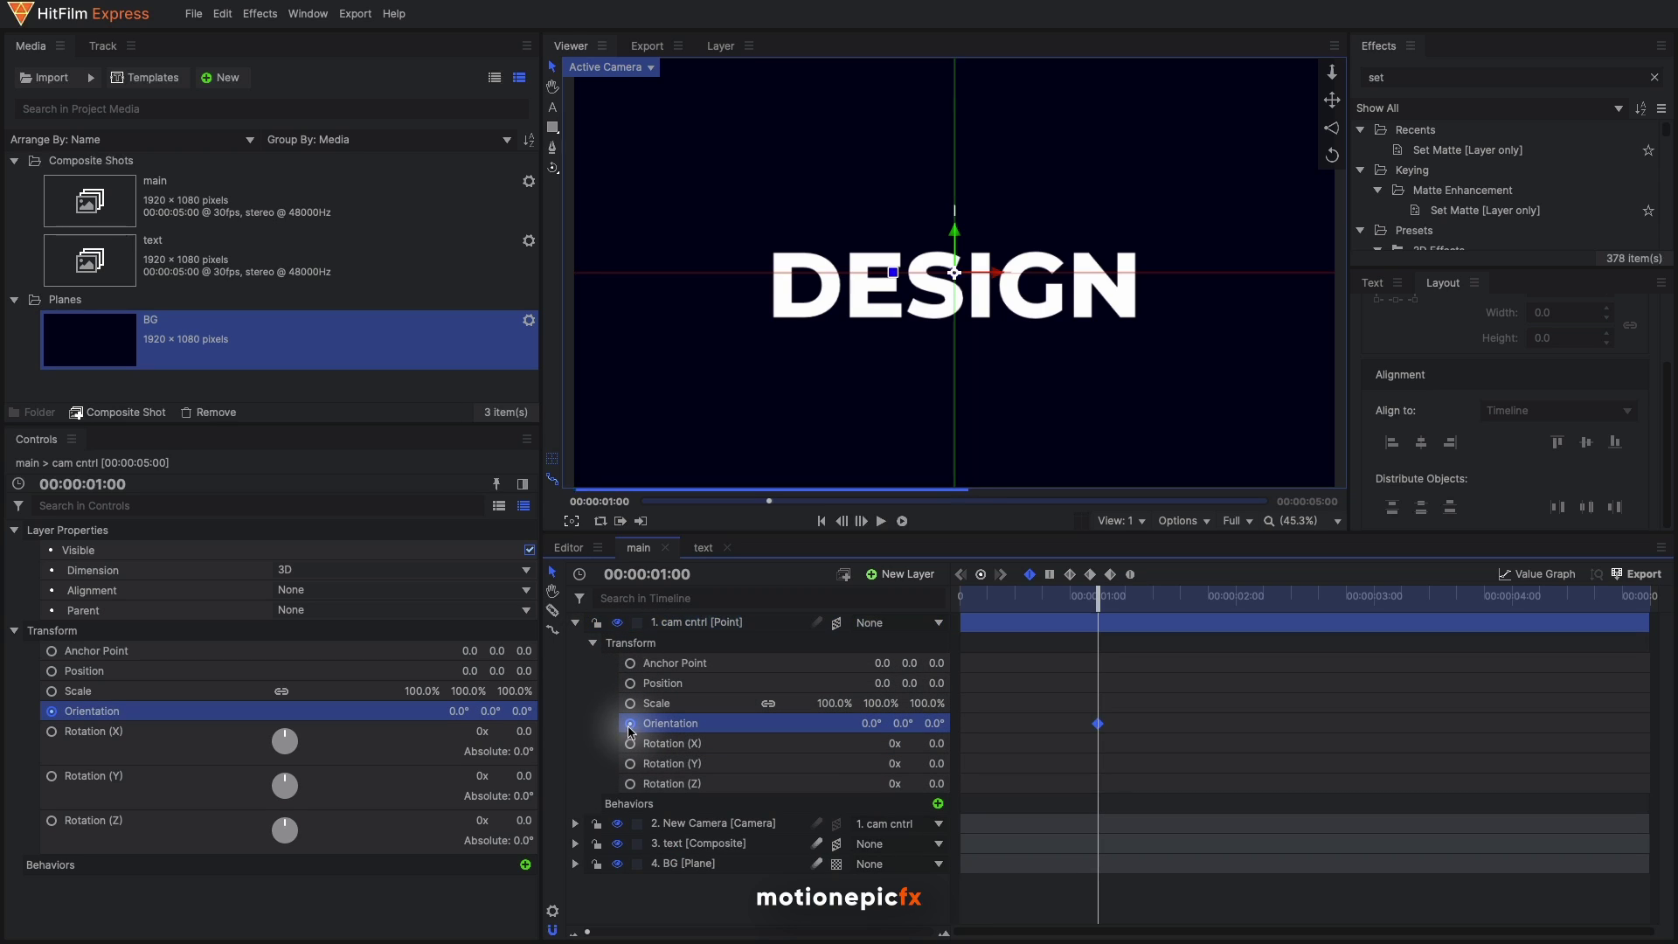
click(630, 744)
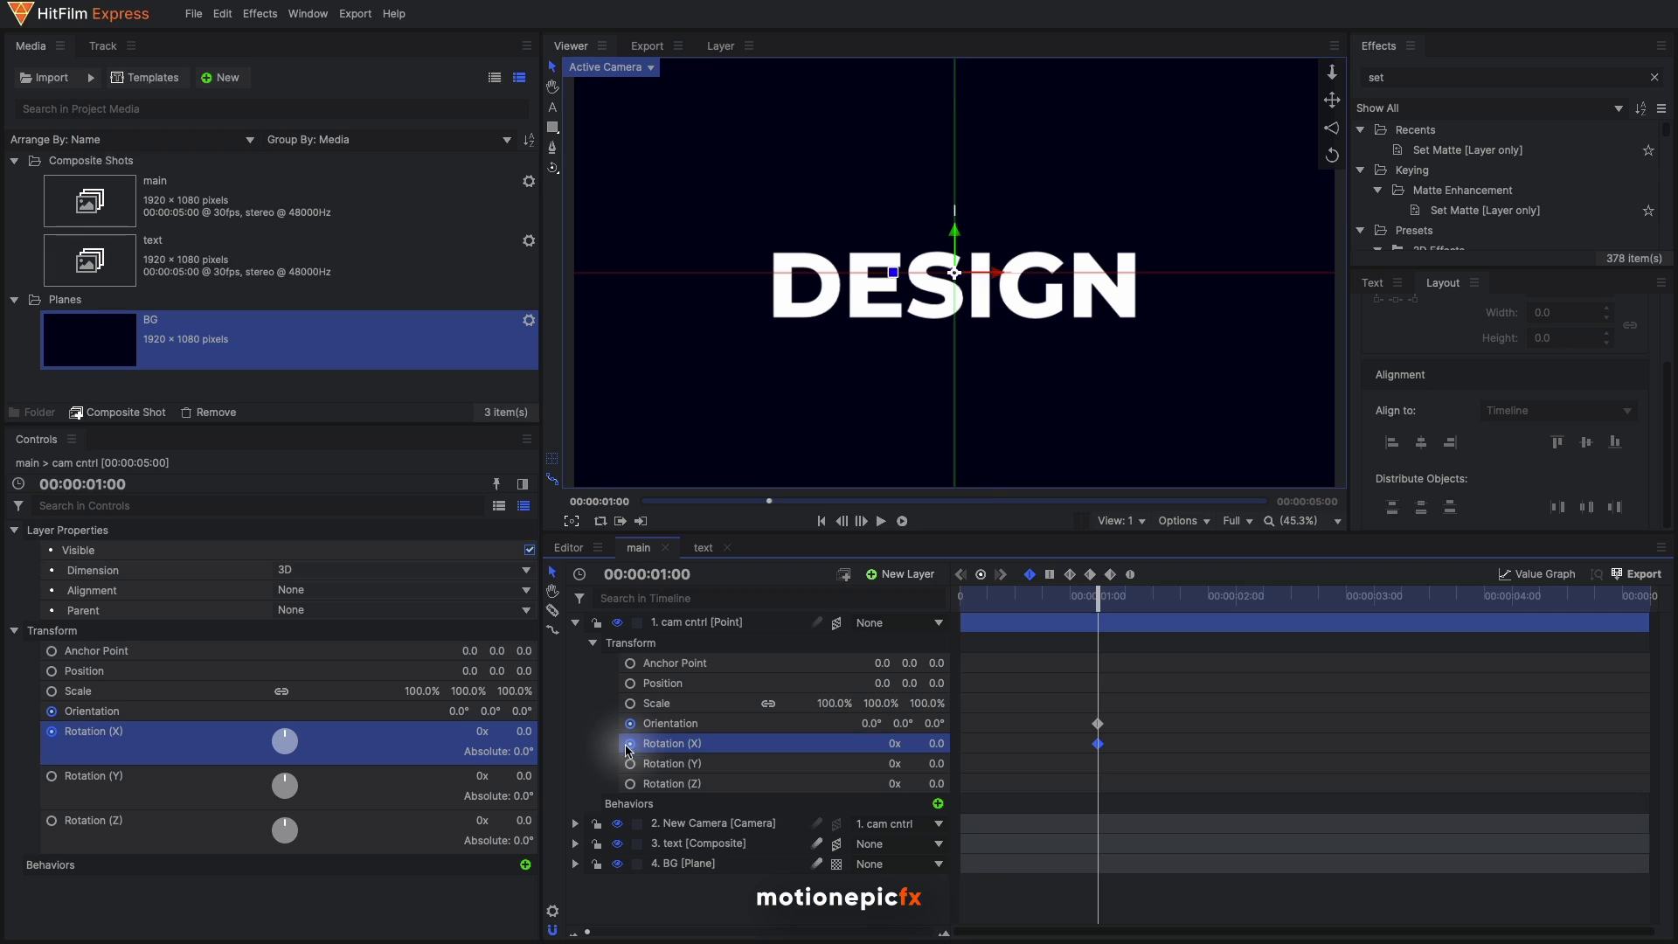
click(631, 764)
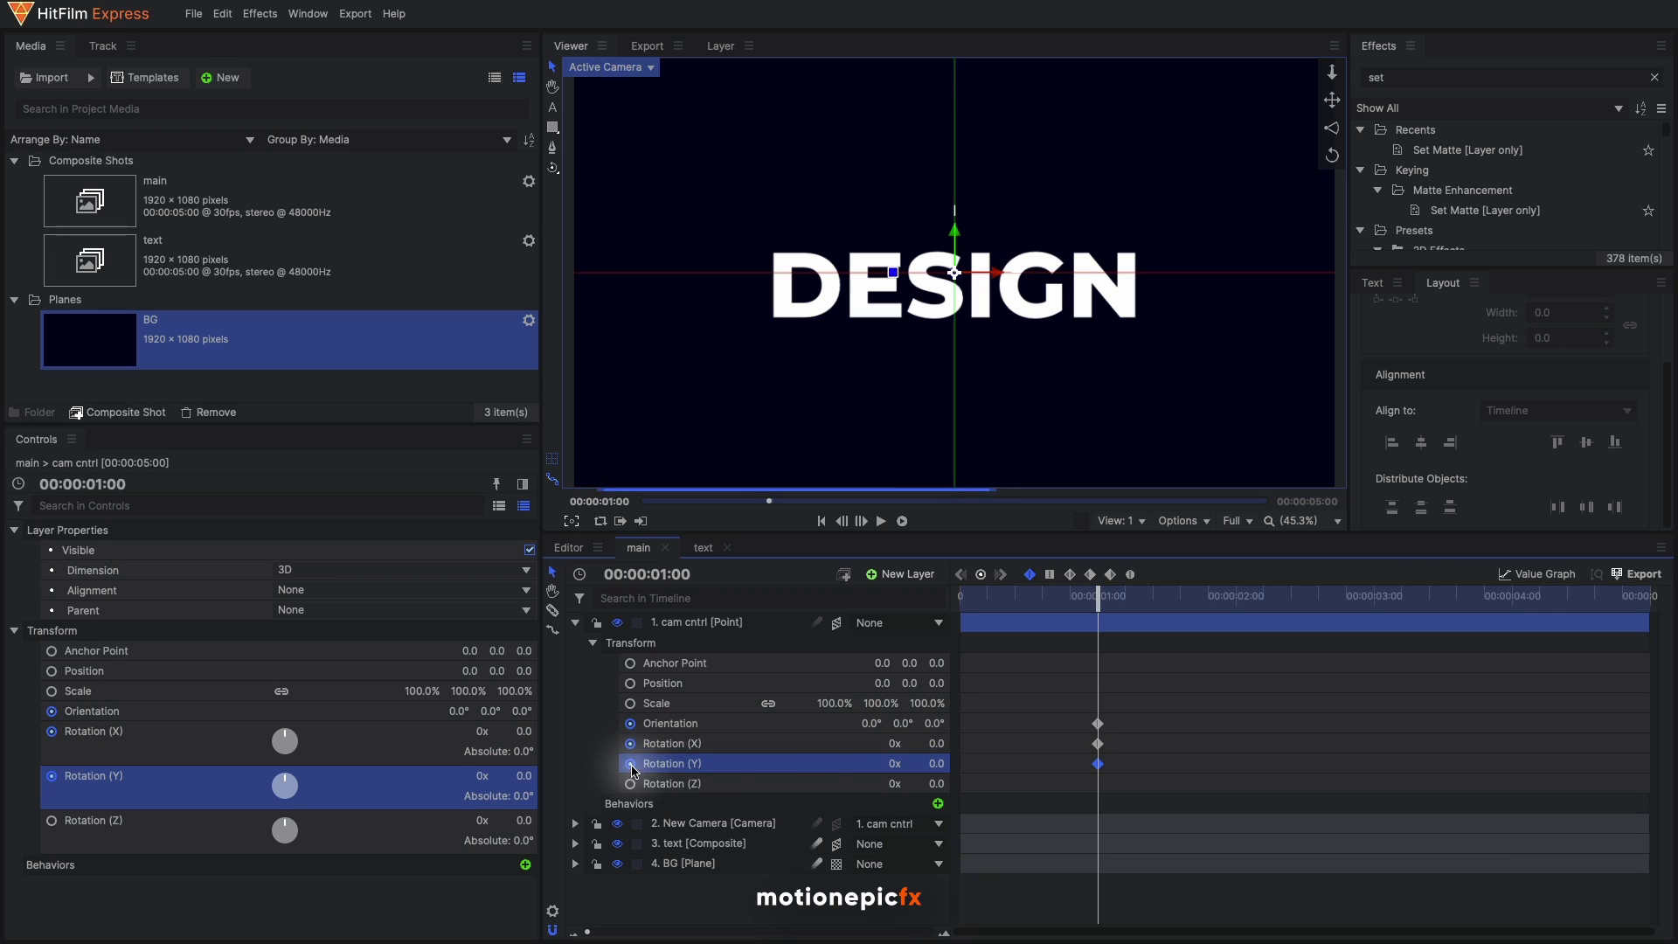
At 2 s, tilt cam cntrl on X and swing Rotation Y to 48°, hiding the floor grid
click(1237, 603)
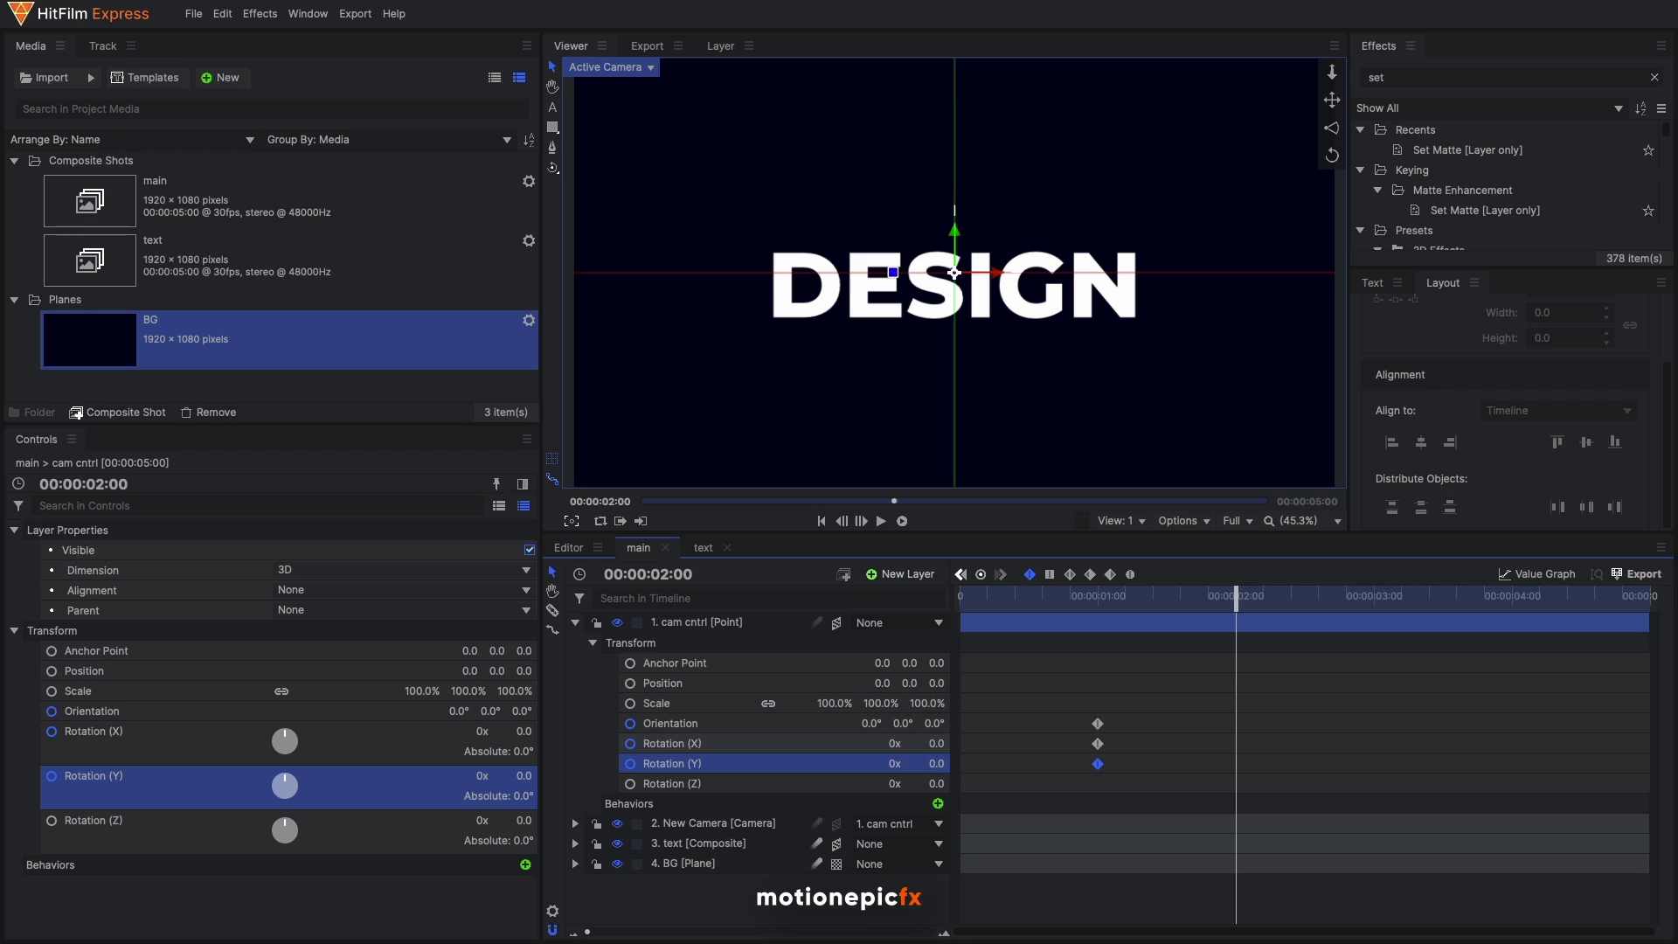
drag(523, 731, 482, 731)
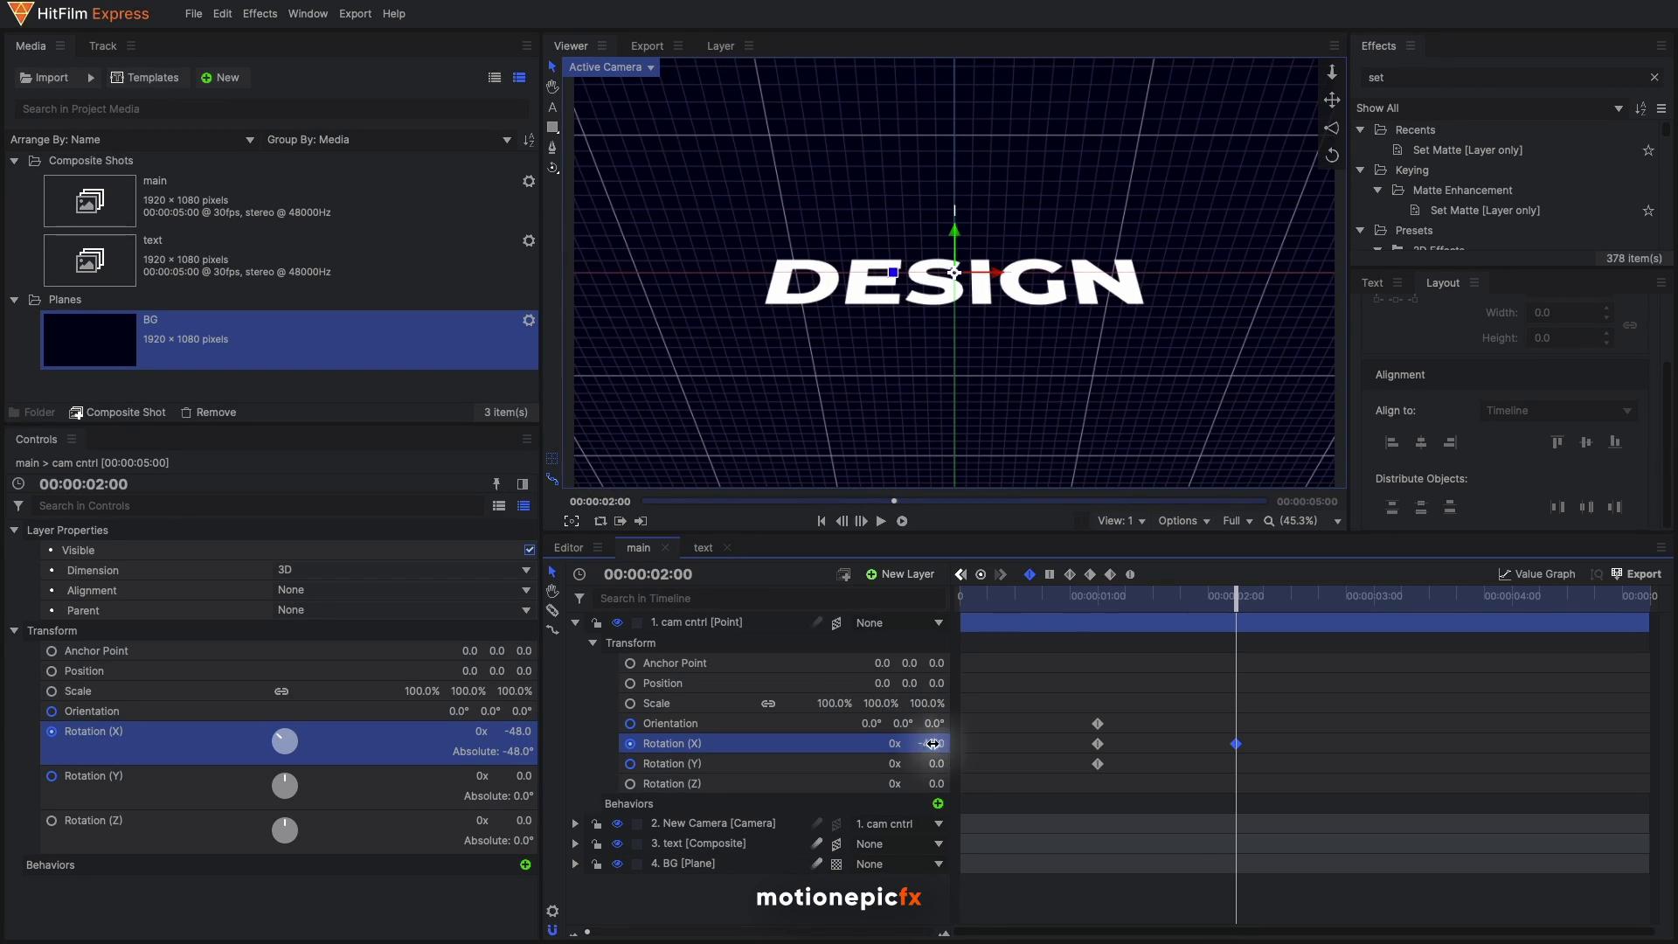
drag(930, 762, 972, 762)
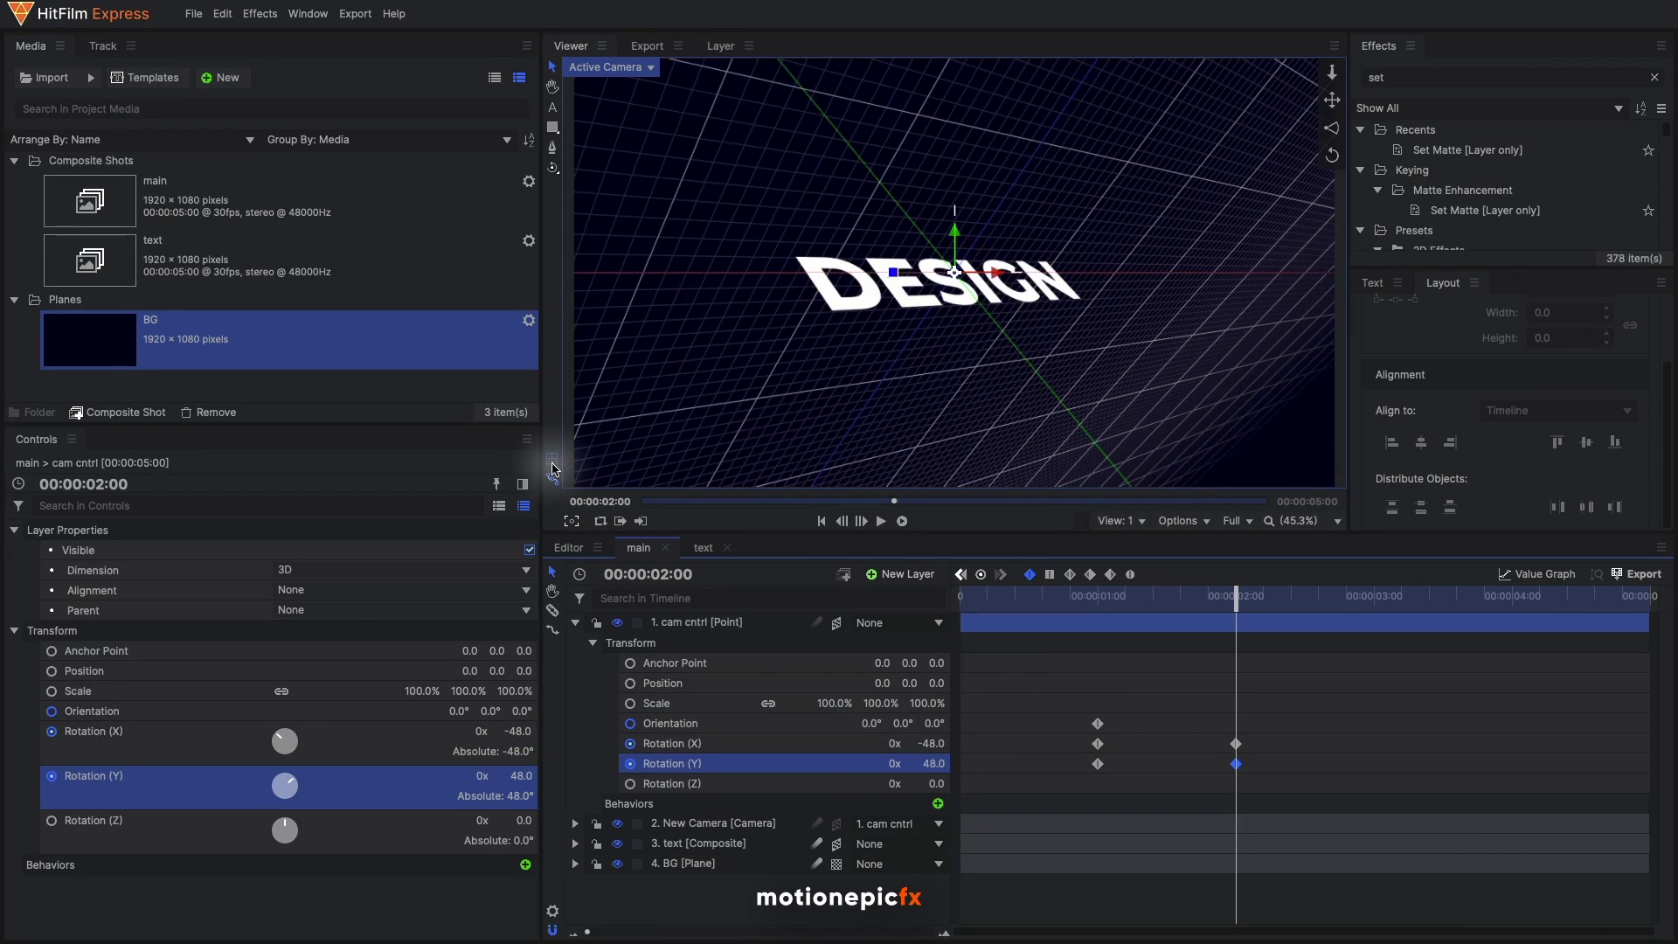
click(552, 462)
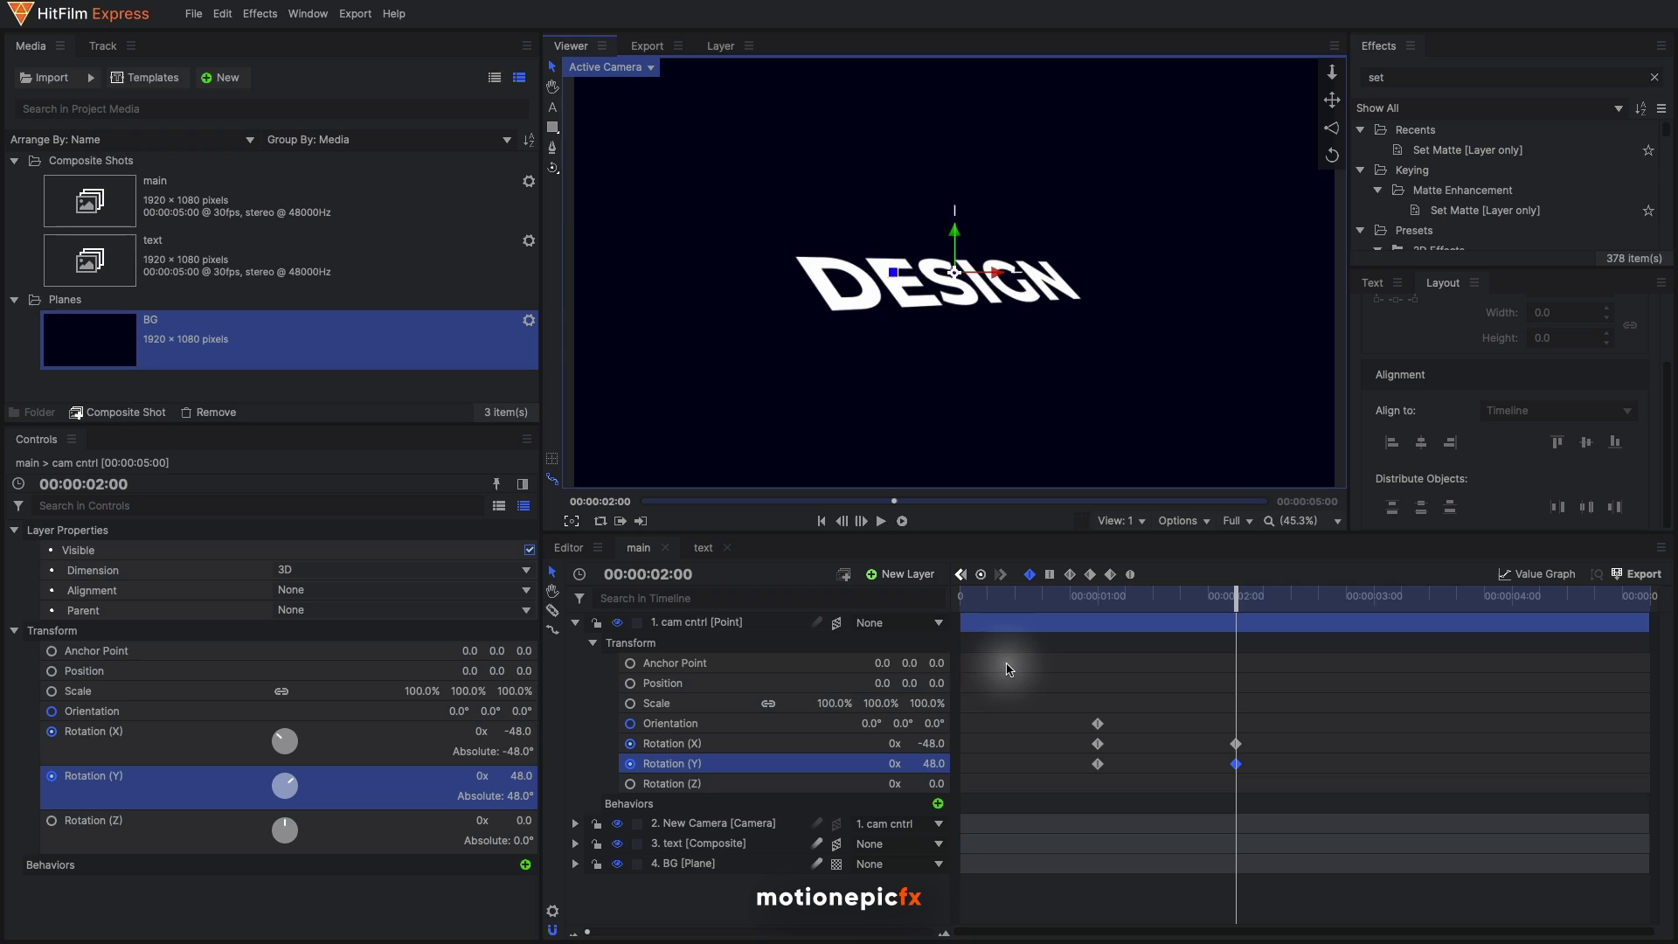
drag(933, 764, 938, 765)
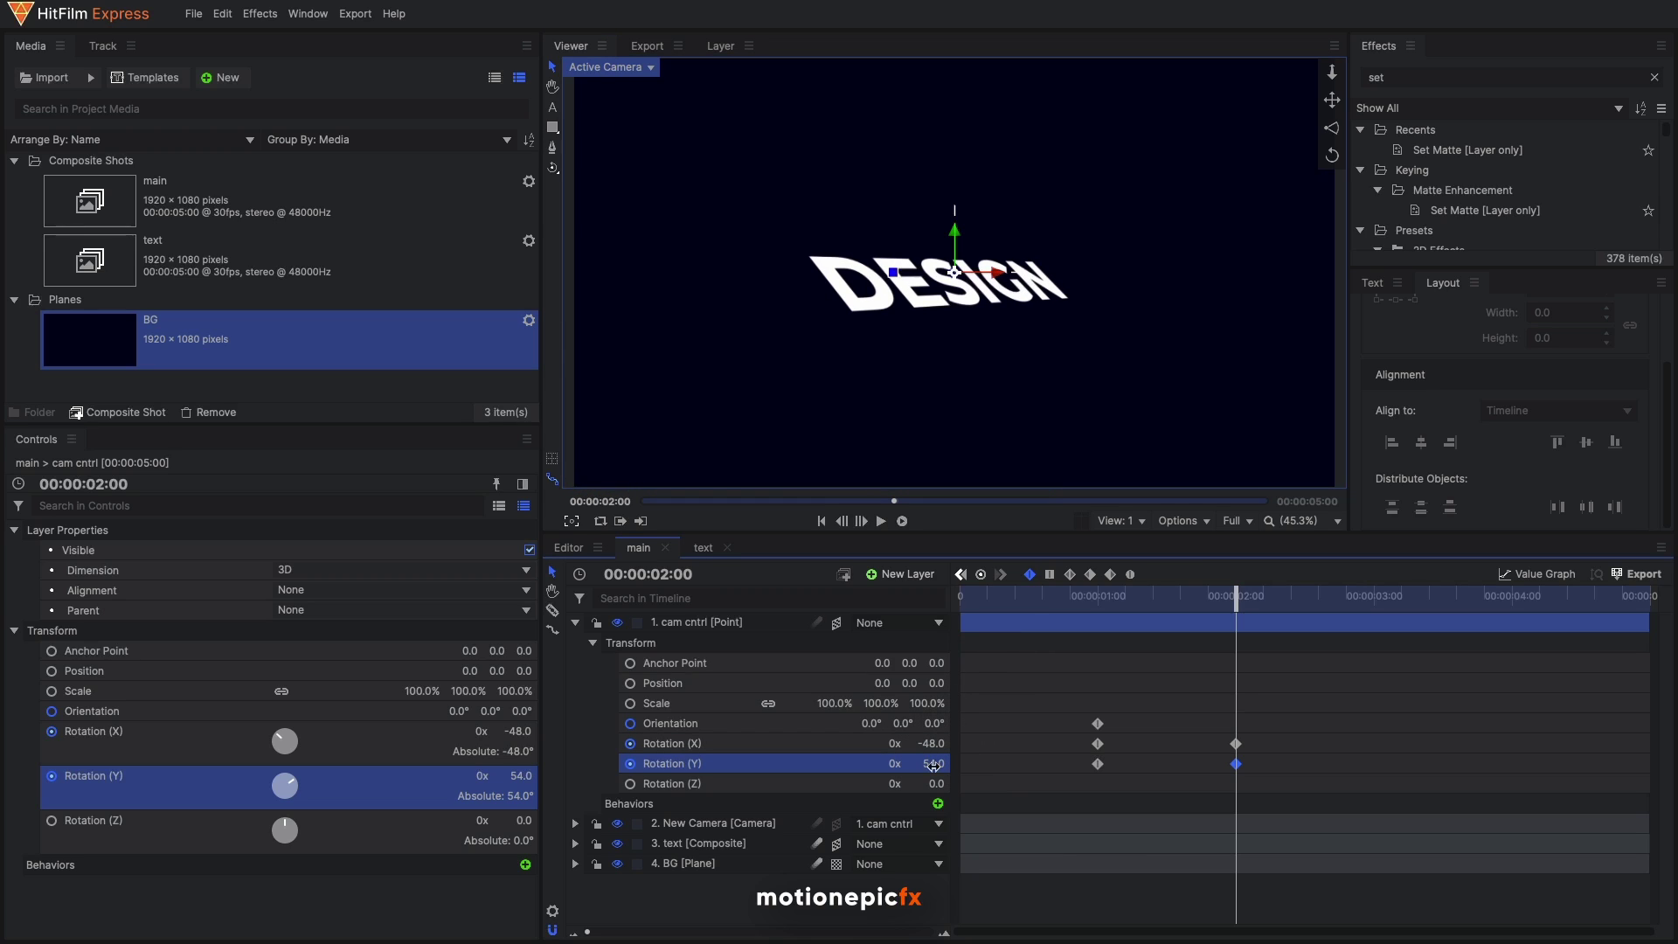
key(super+z)
Refine cam cntrl's Rotation X from -54 toward -65, then select all six keyframes
click(934, 743)
text(-54)
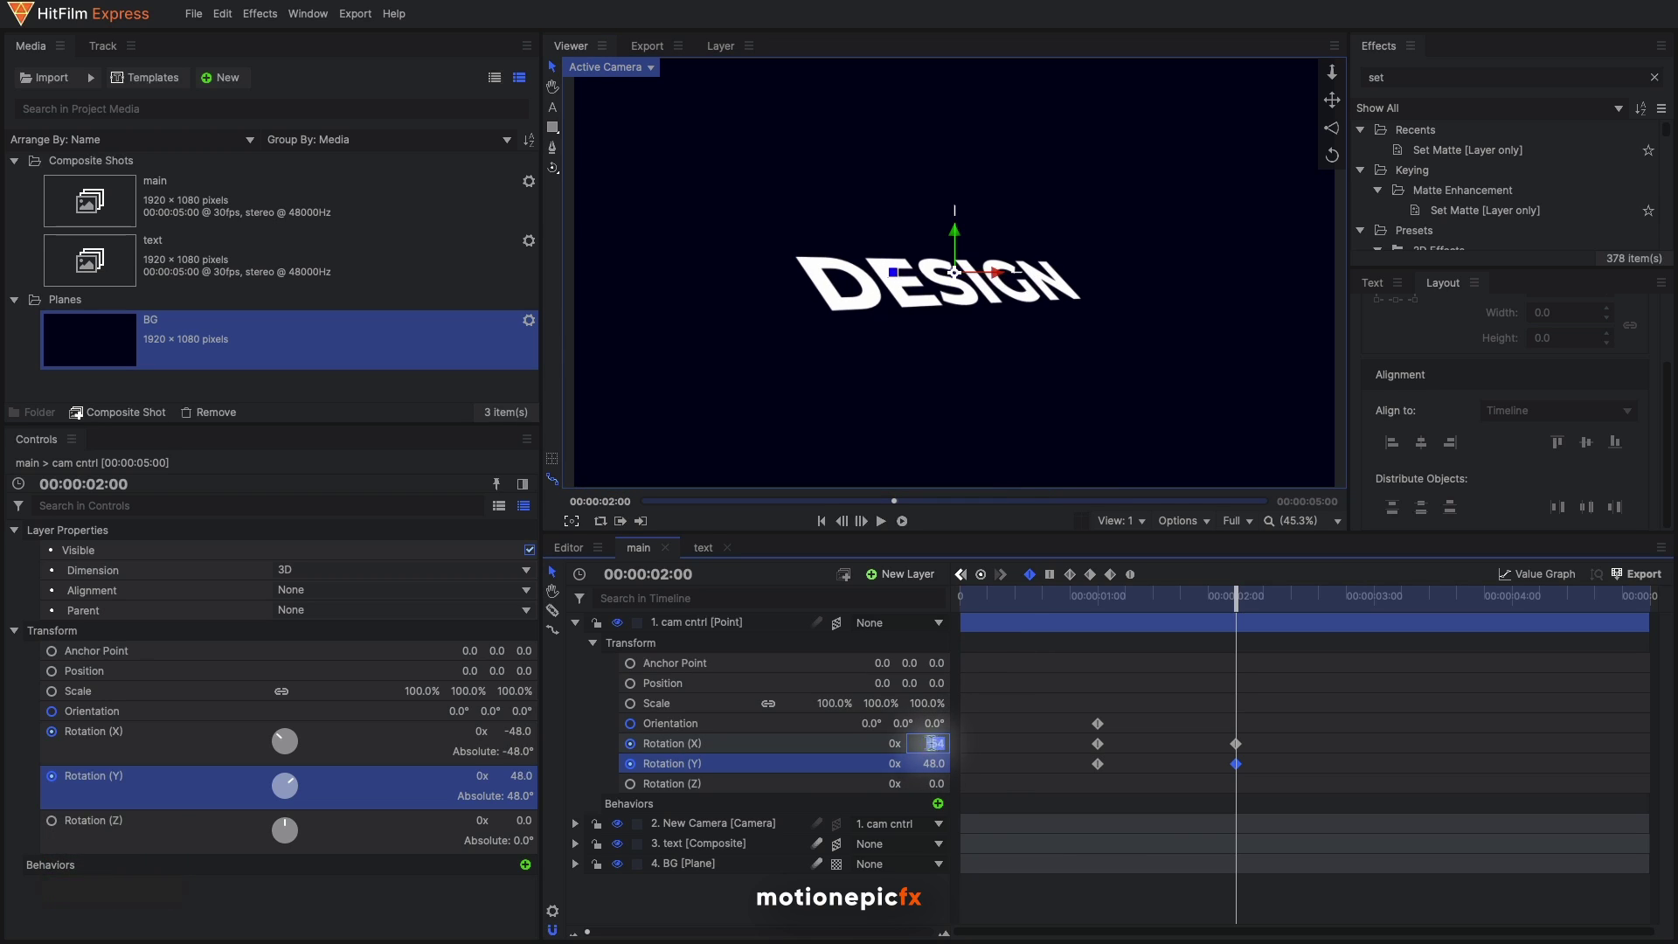
click(829, 743)
drag(933, 743, 943, 743)
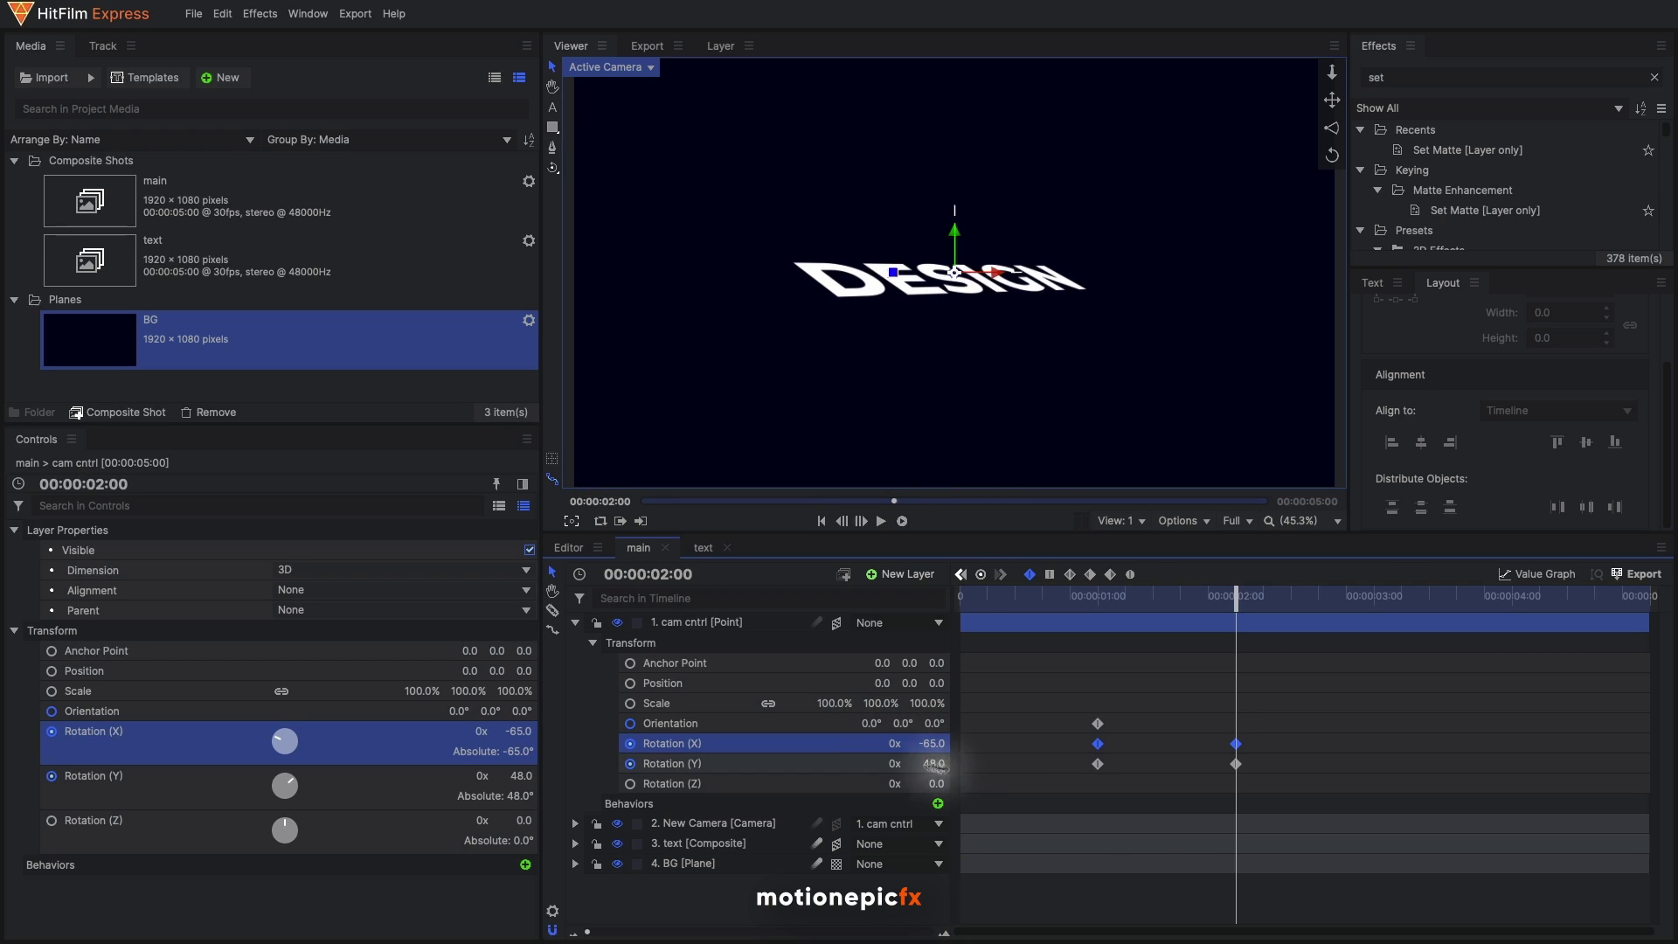
drag(929, 721, 909, 726)
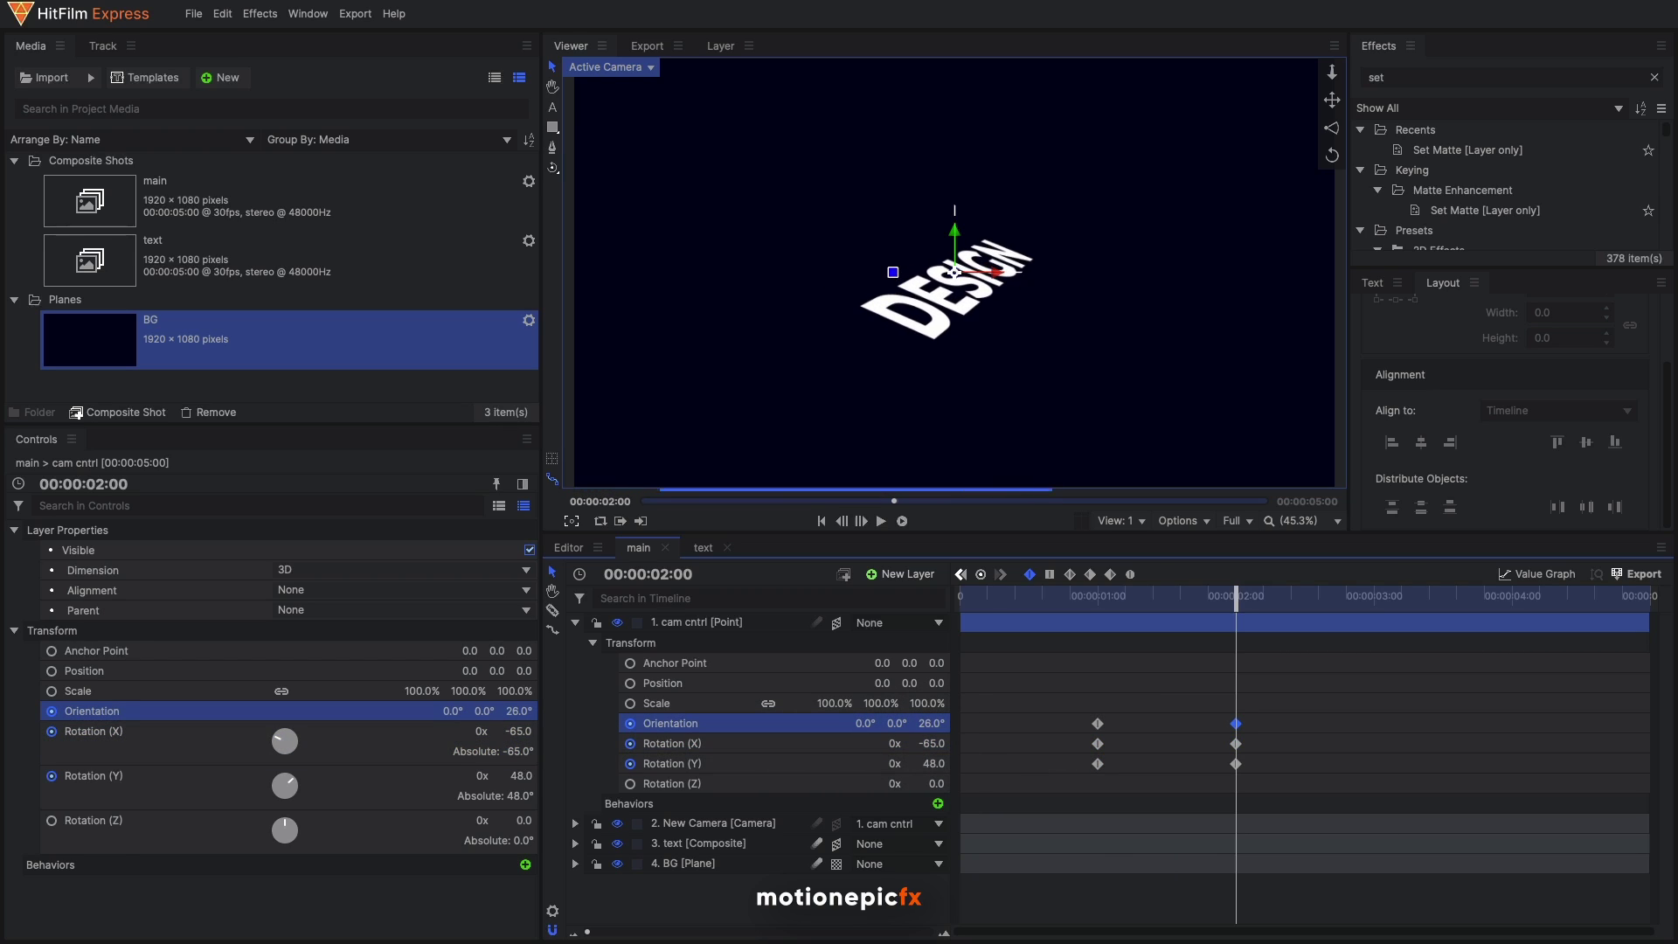
key(super+z)
key(super+z)
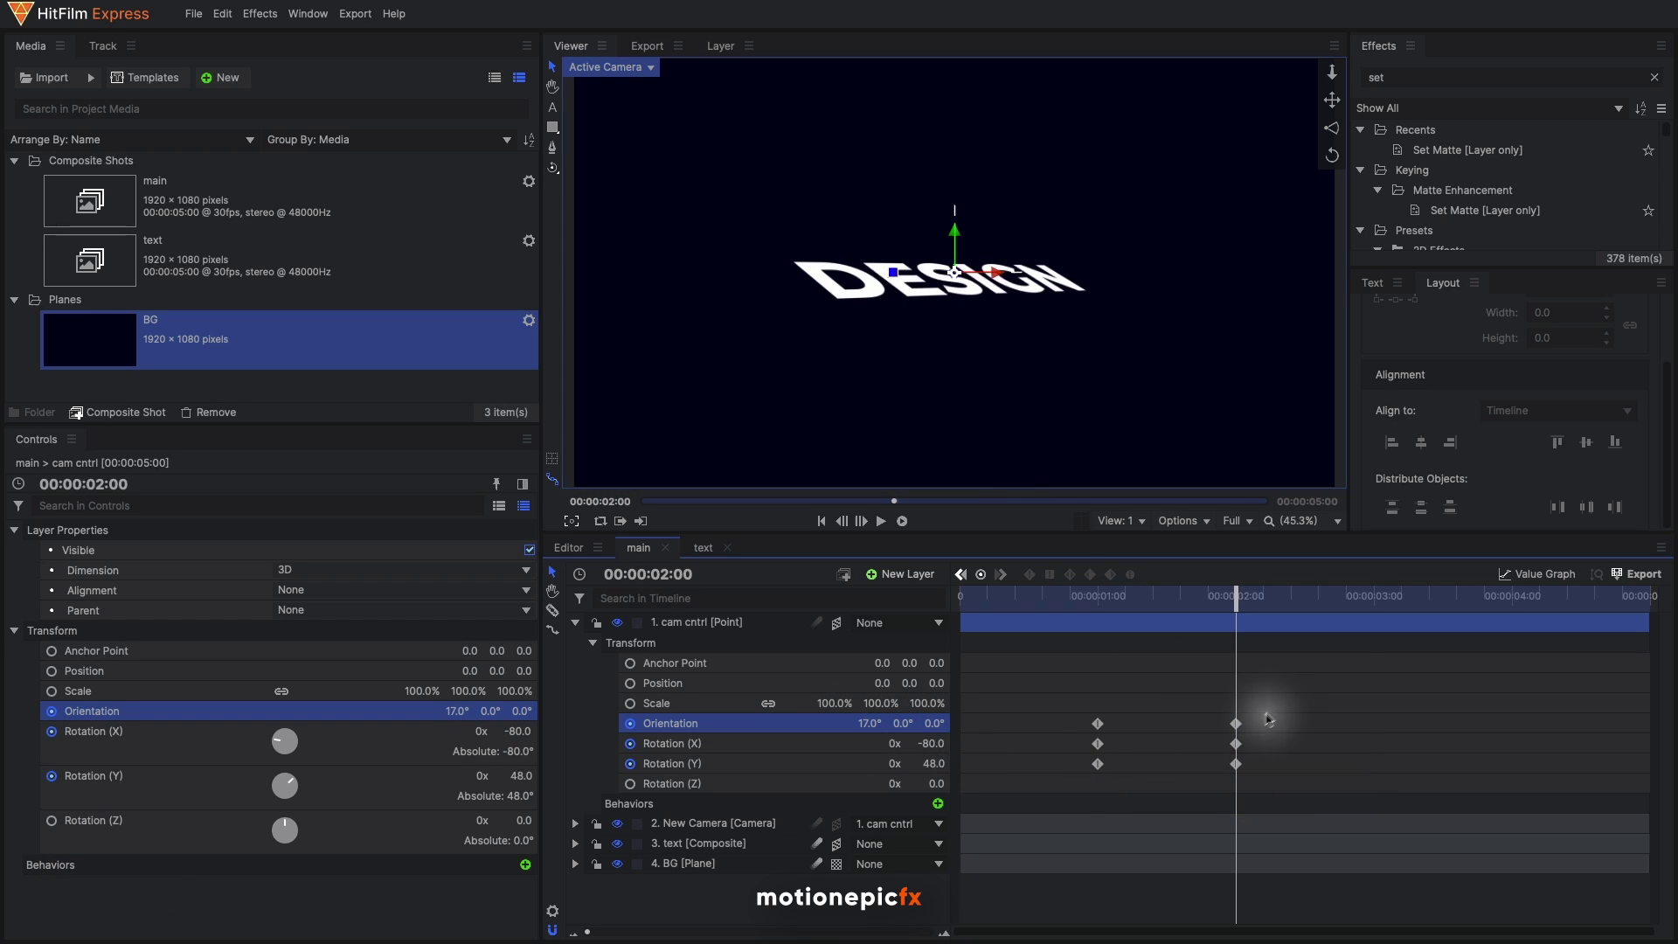
drag(1269, 711, 1084, 771)
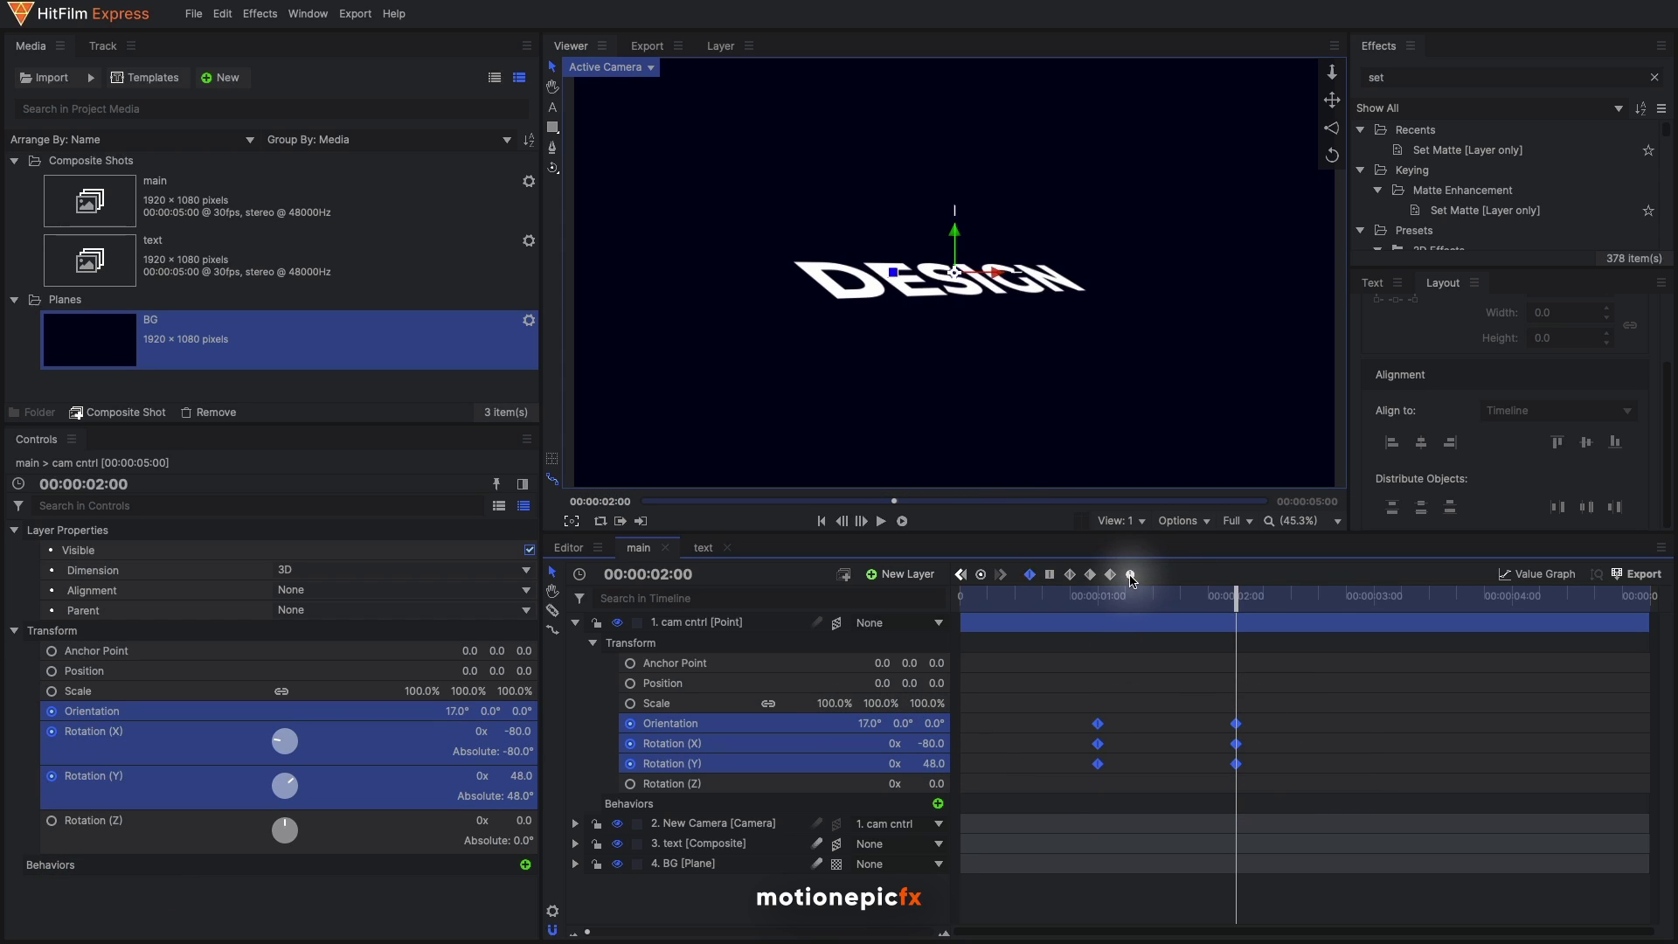
Ease the Orientation, Rotation X and Rotation Y curves with bezier handles in the Value Graph
click(1537, 574)
shift+click(1160, 658)
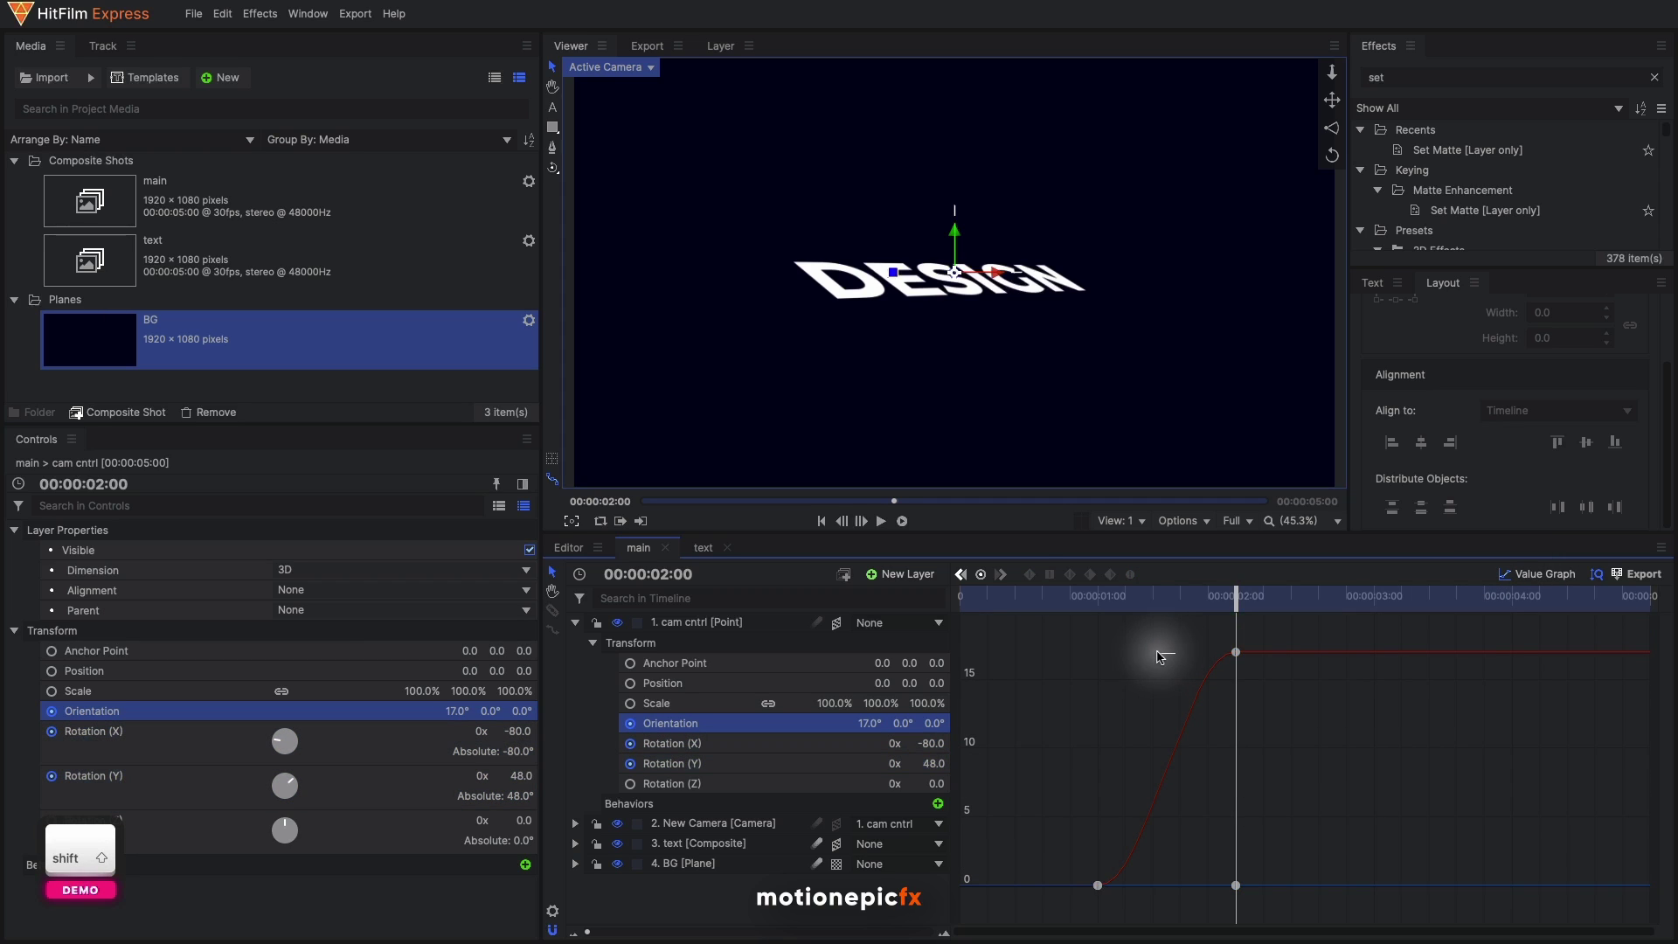
drag(1236, 652, 1001, 675)
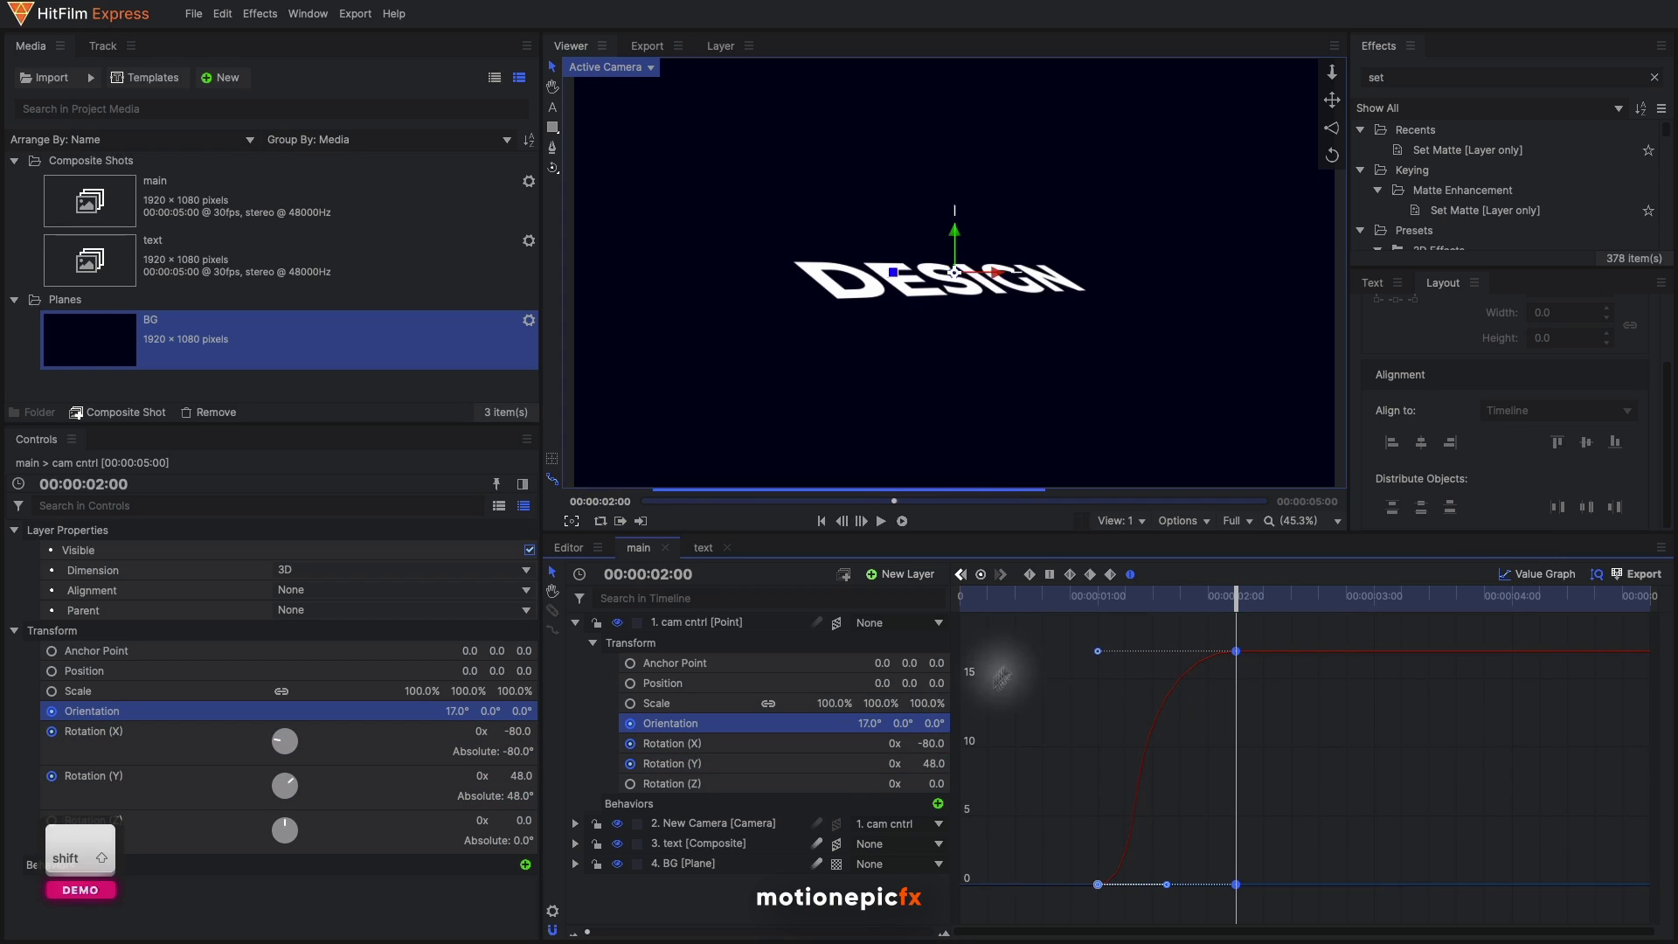
click(825, 743)
drag(1103, 653, 1166, 652)
drag(1233, 885, 1123, 882)
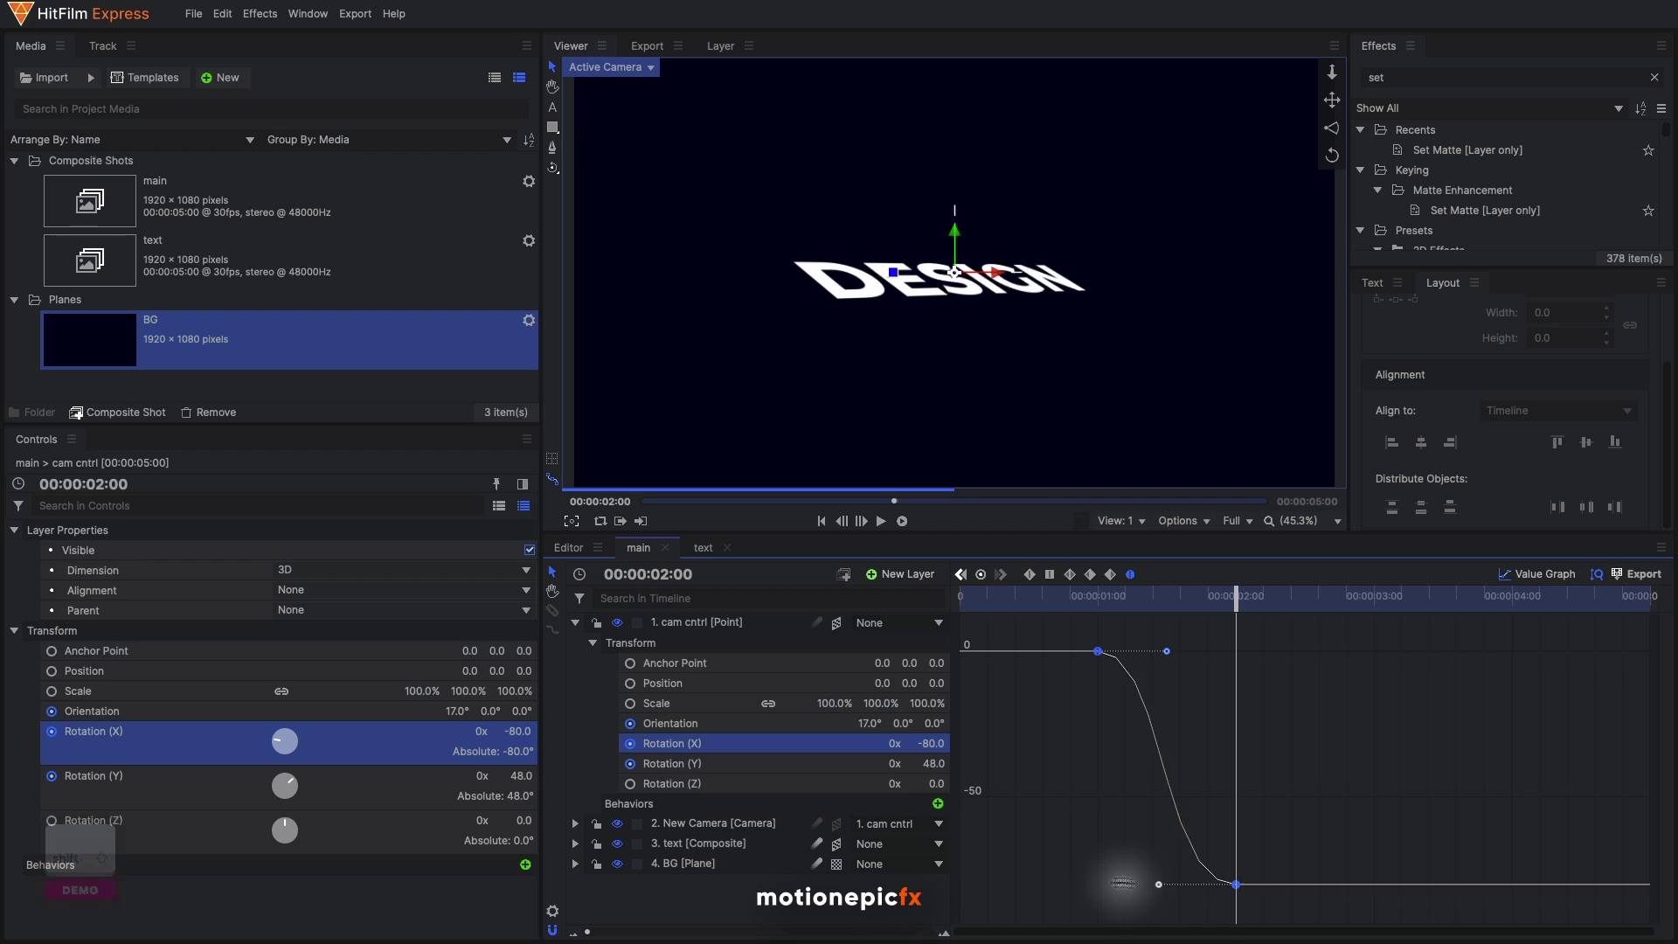
click(843, 763)
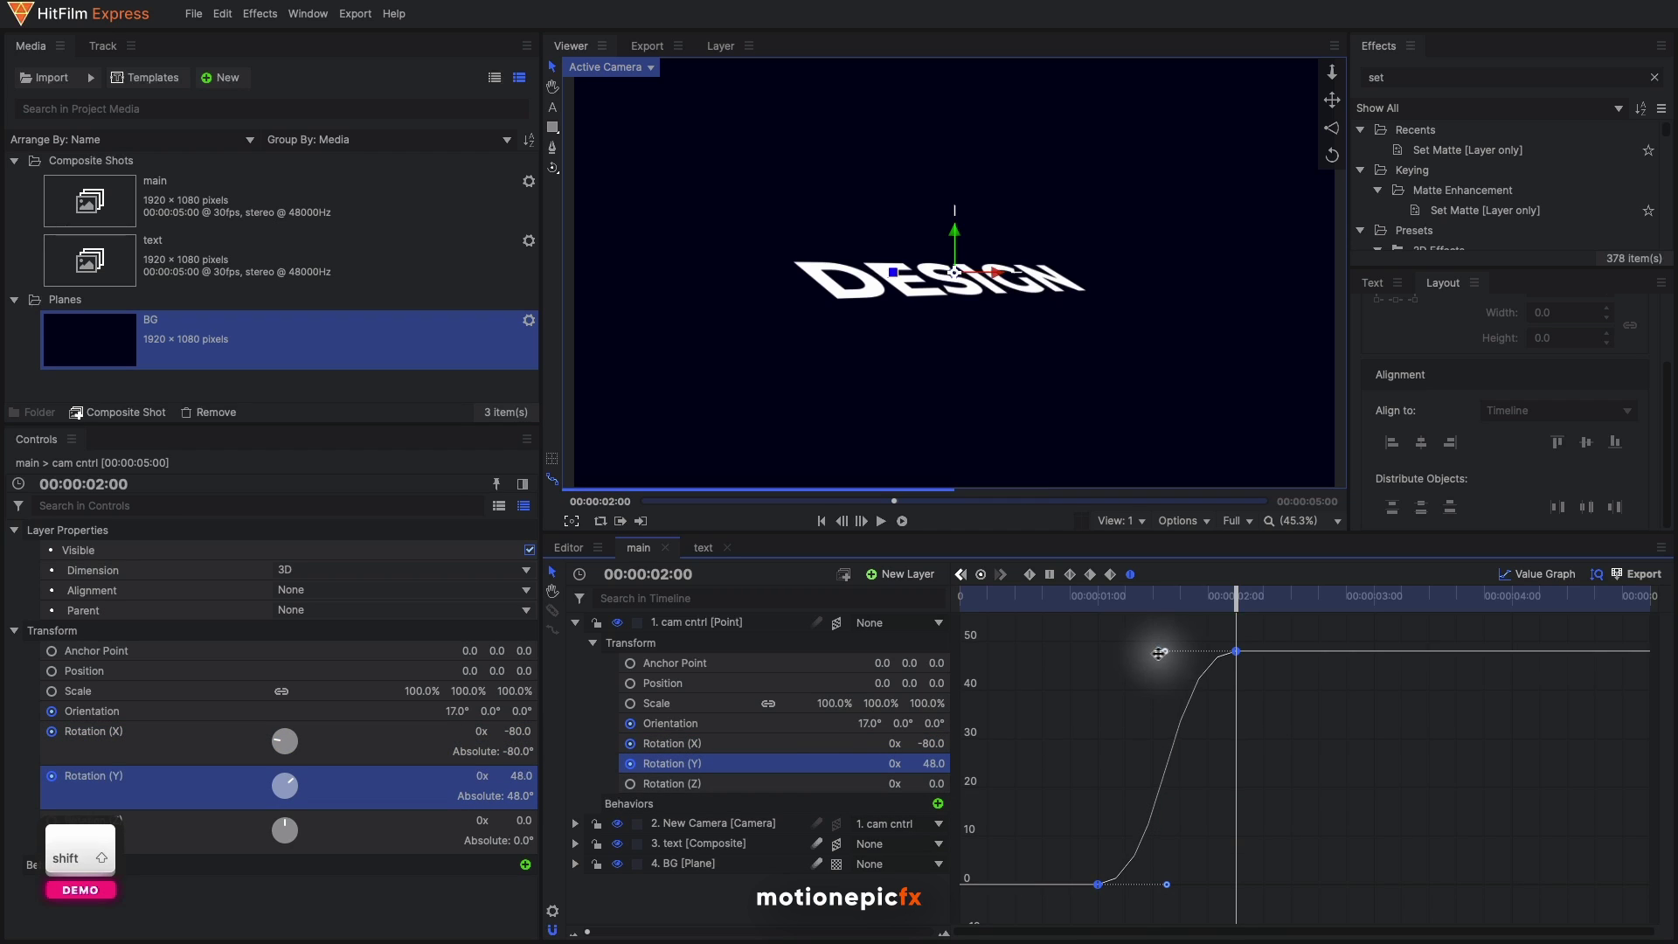
click(1538, 573)
Play back the tilt animation from the start, then collapse cam cntrl
click(1070, 595)
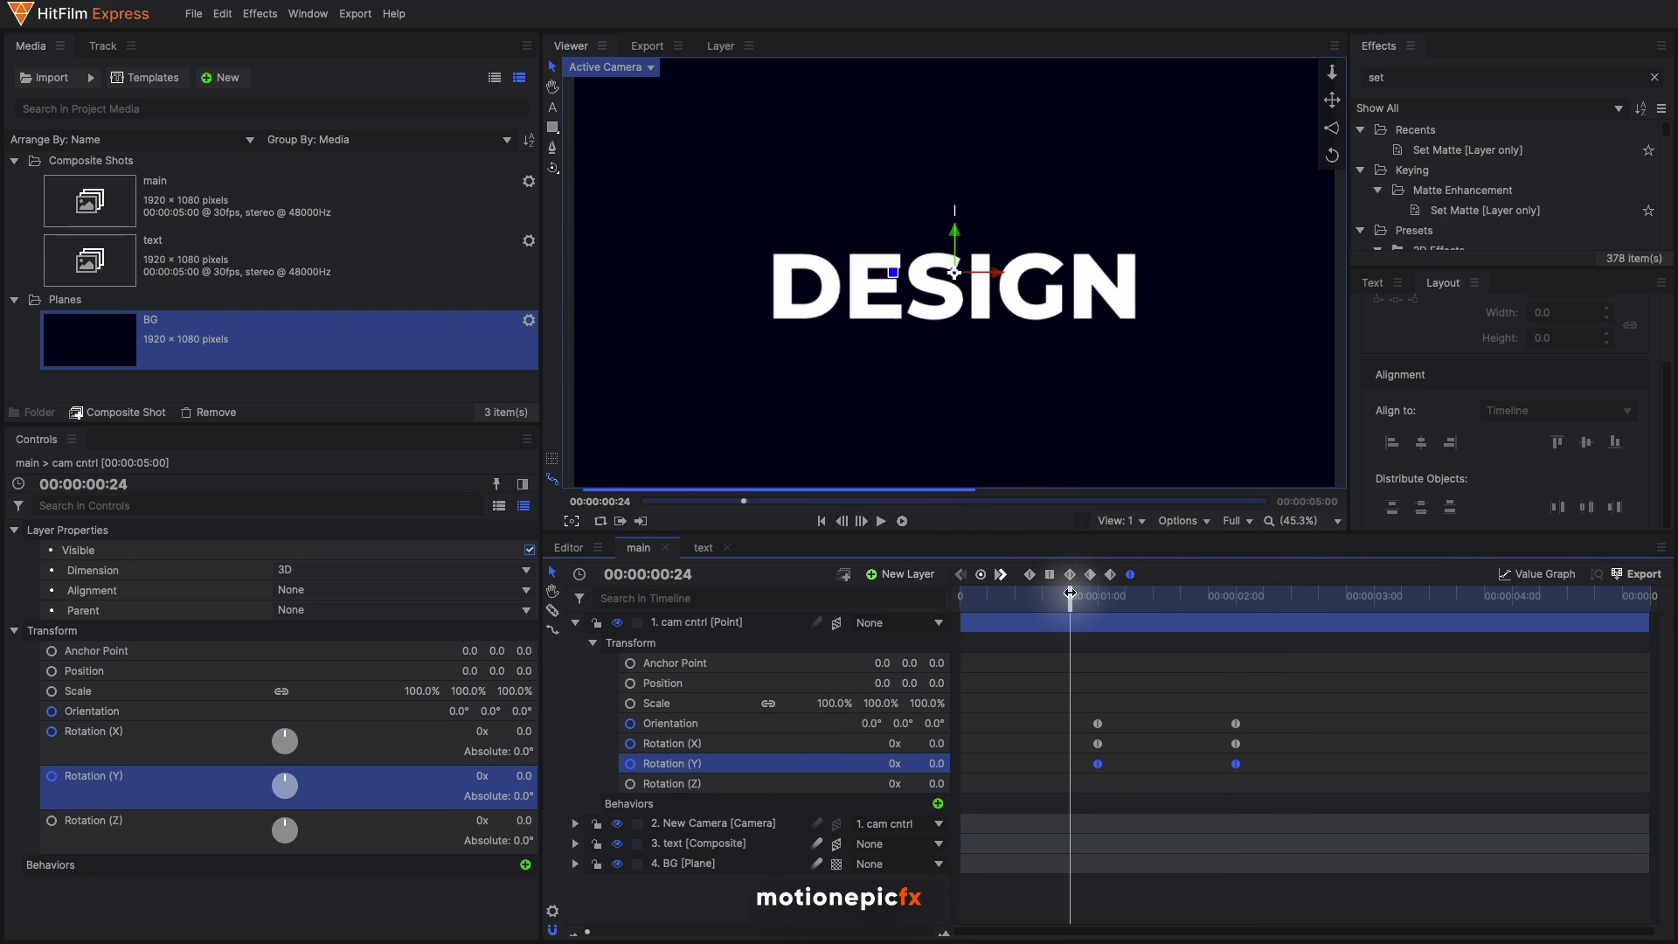
key(space)
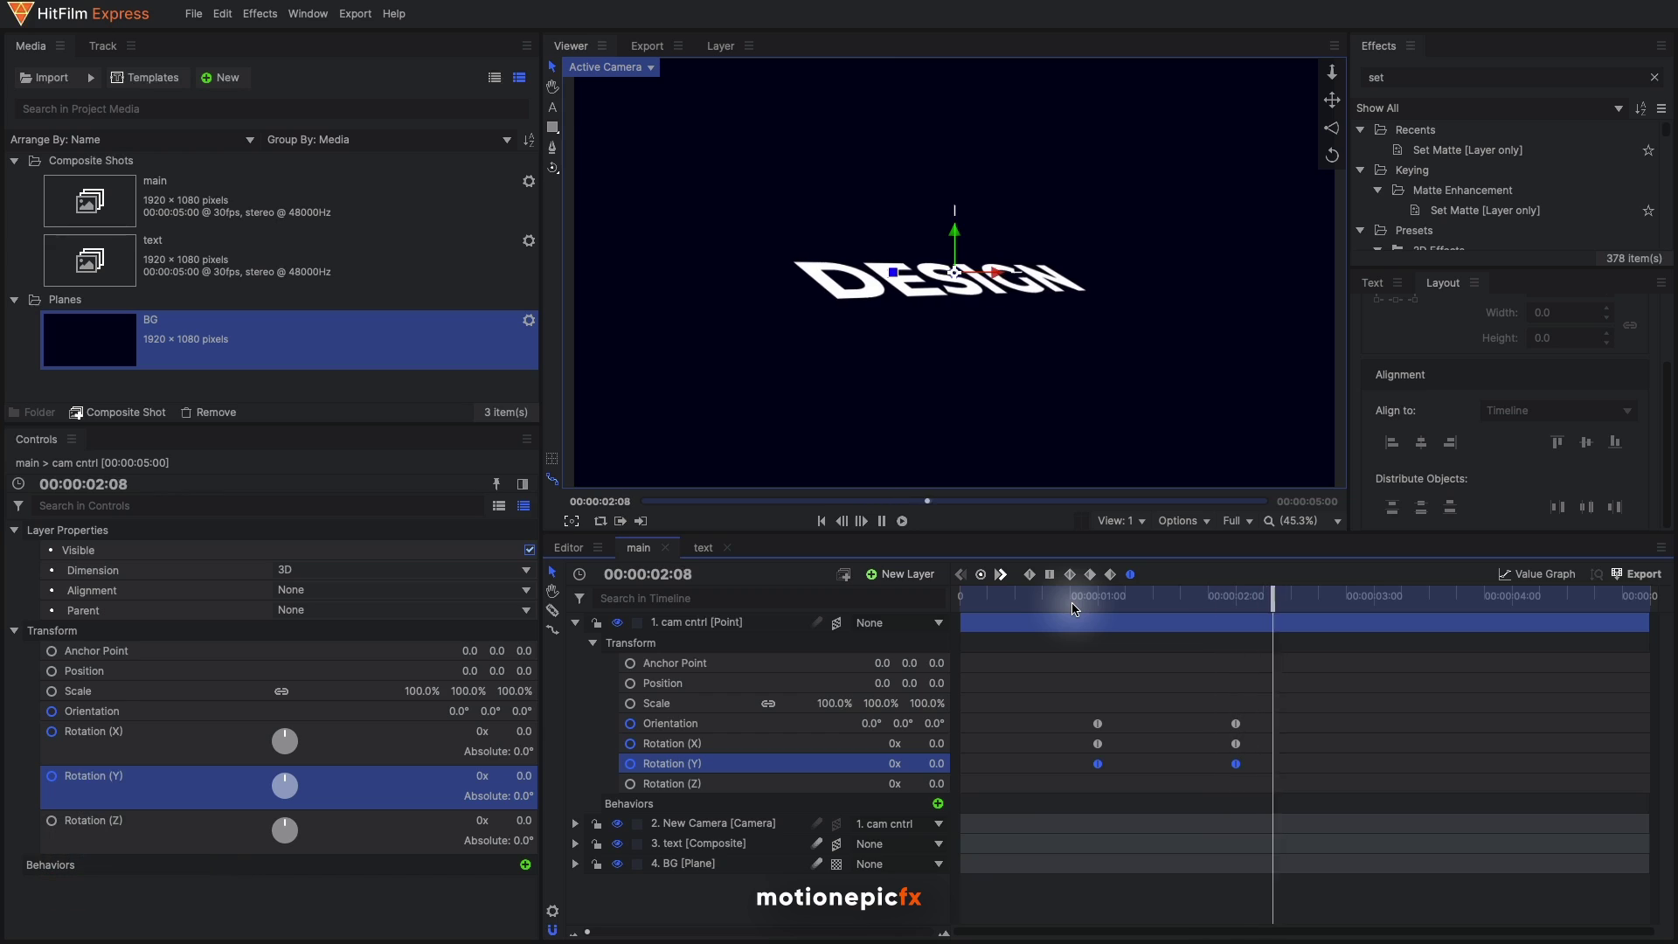
key(space)
click(575, 622)
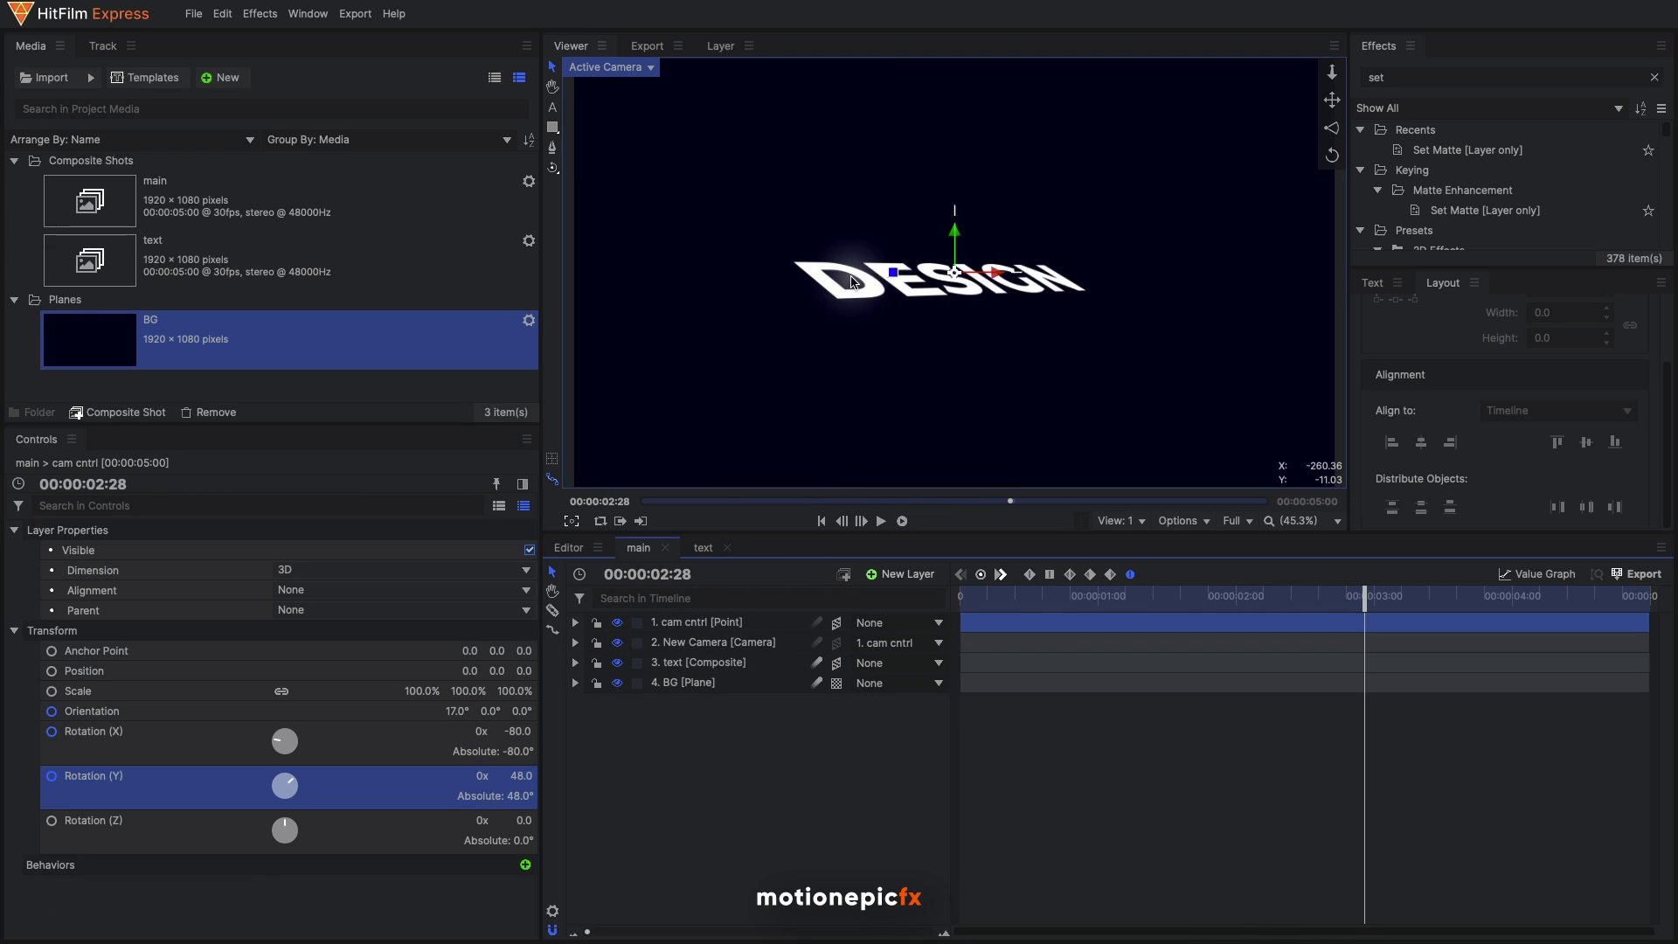
Duplicate the text composite shot in the Media panel and name the copy 'text 2'
click(171, 253)
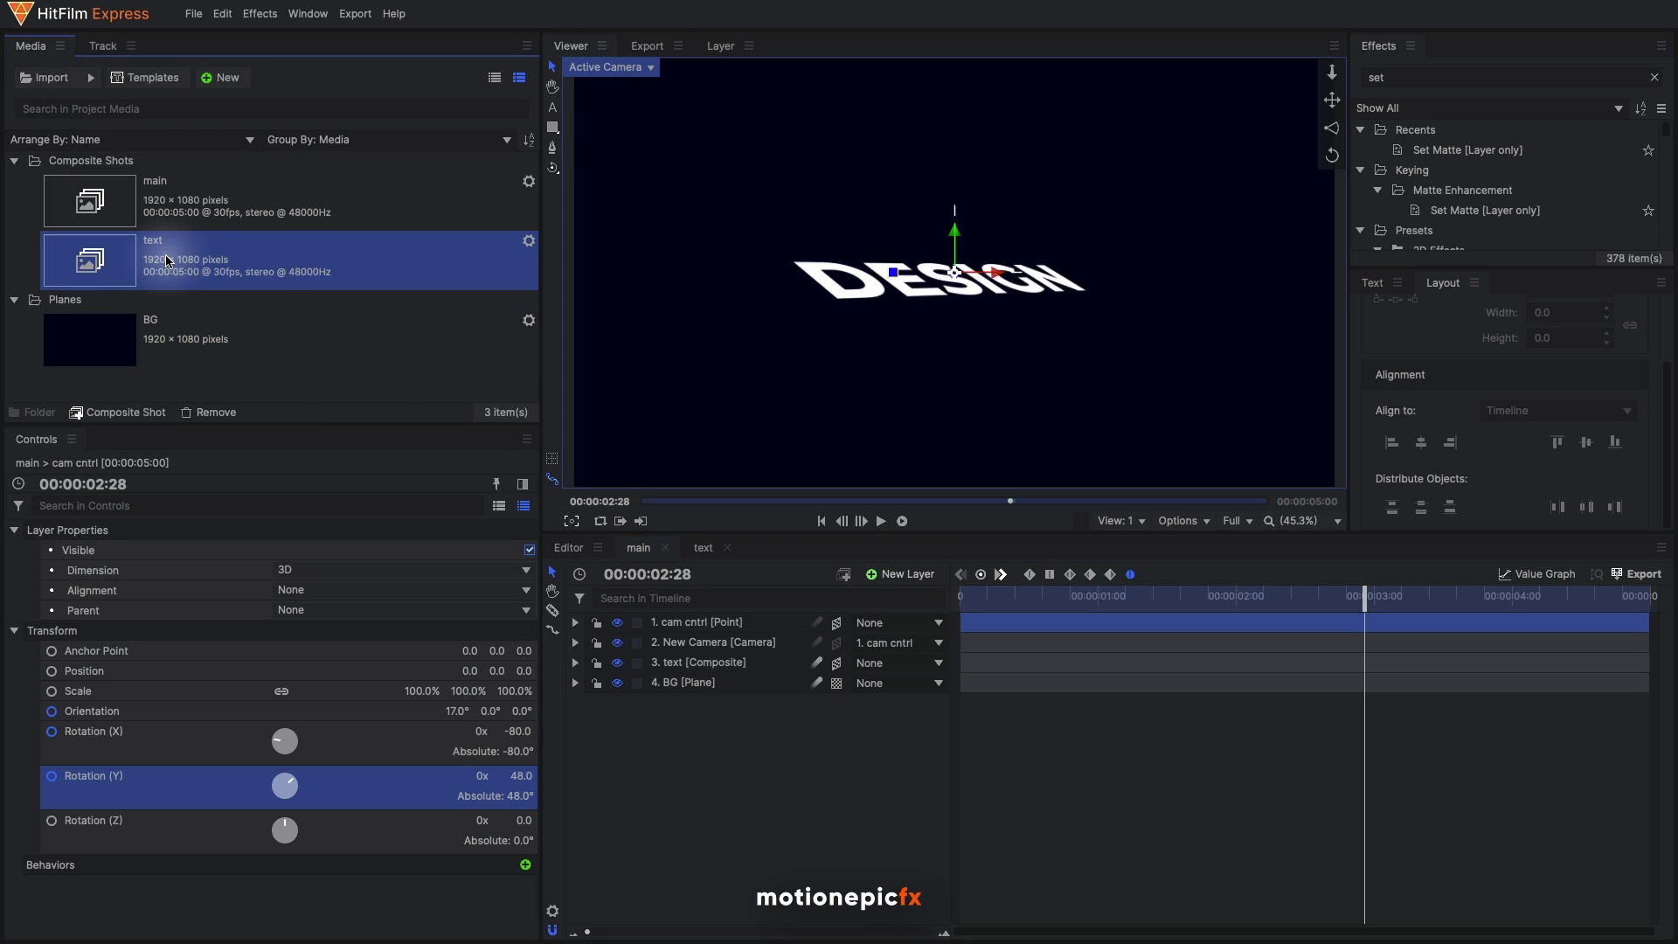
key(super+d)
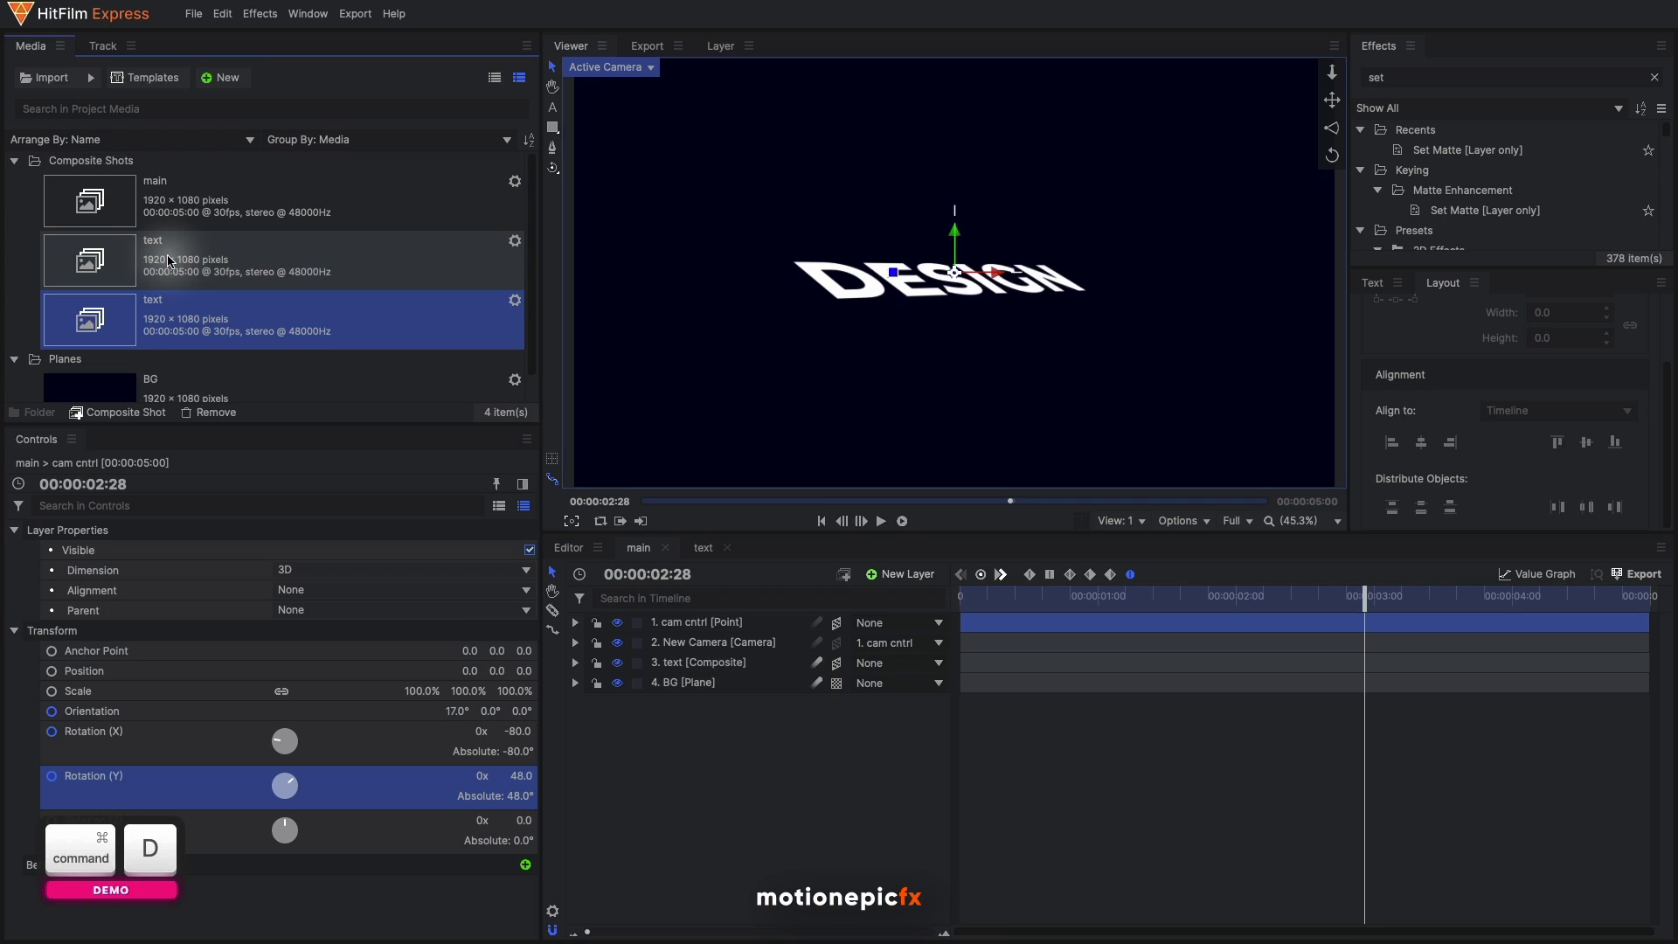
key(Return)
text(2)
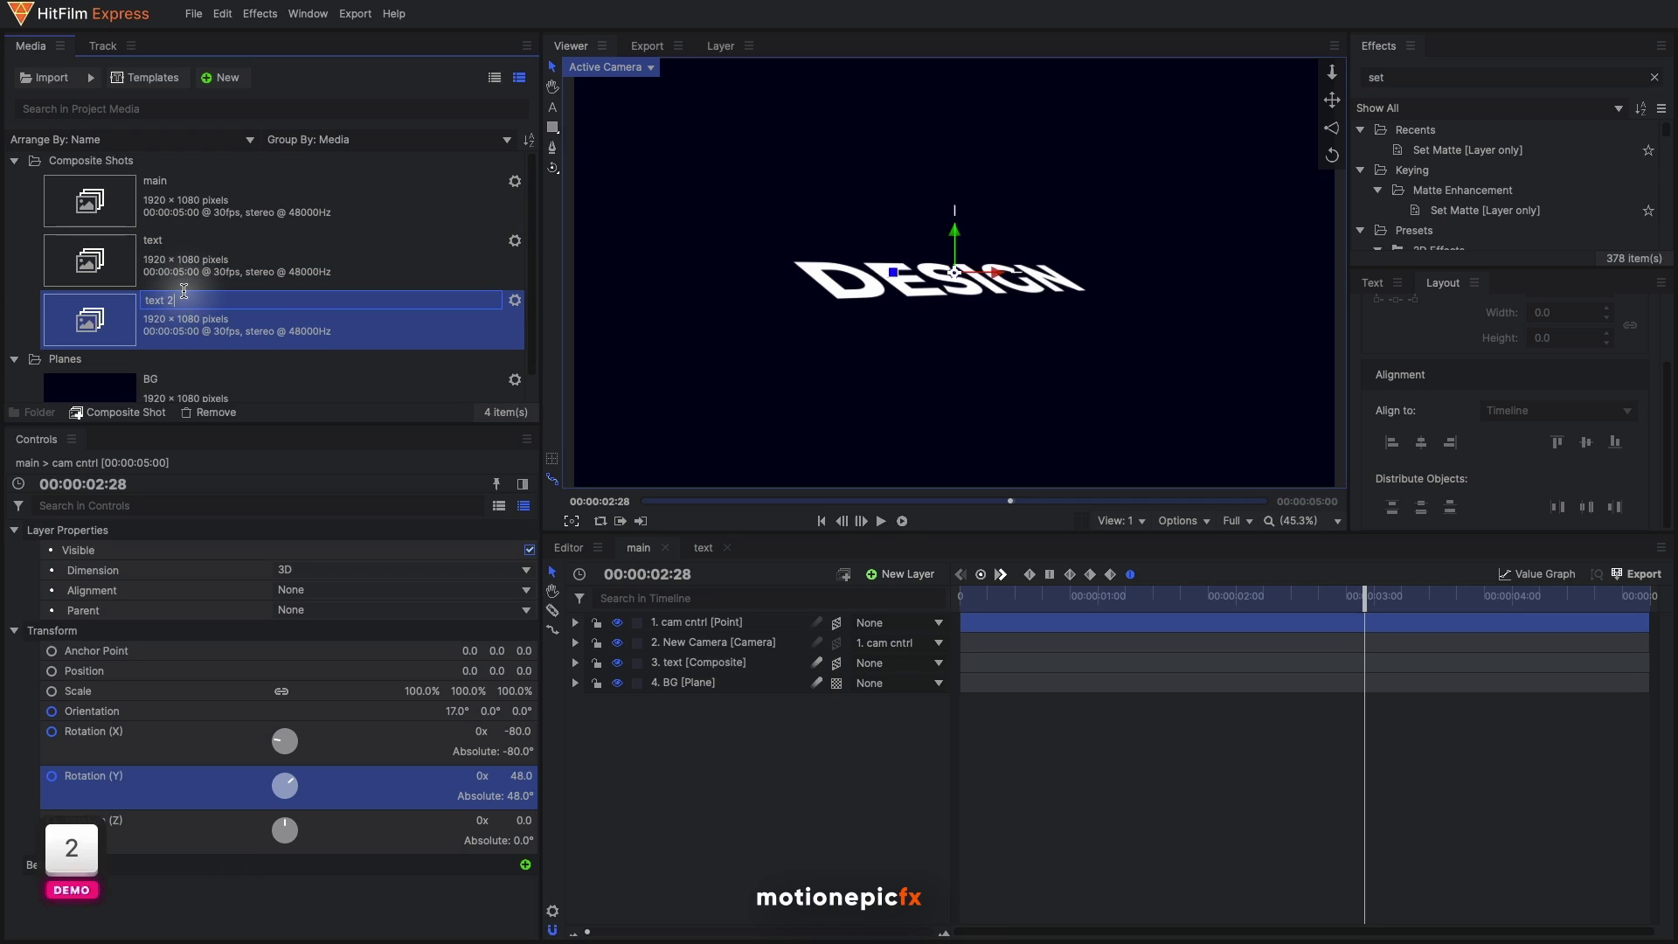
key(Return)
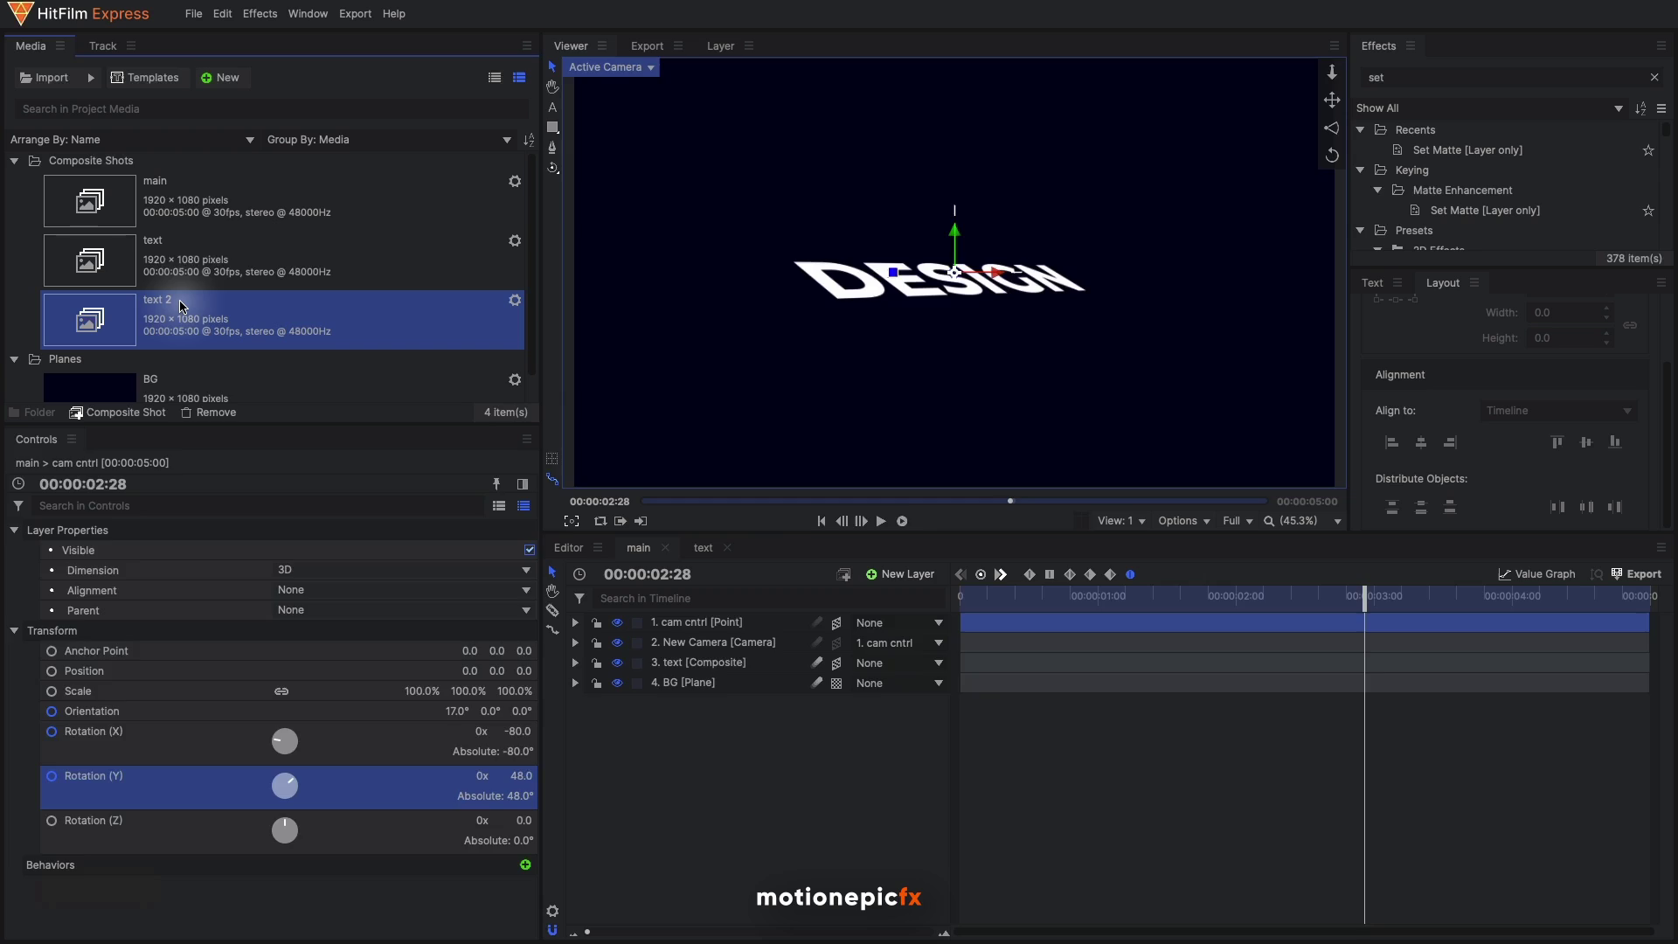
In text 2 at frame 29, set the New Text layer's fill opacity to 0%
double_click(183, 301)
drag(1036, 597, 1094, 597)
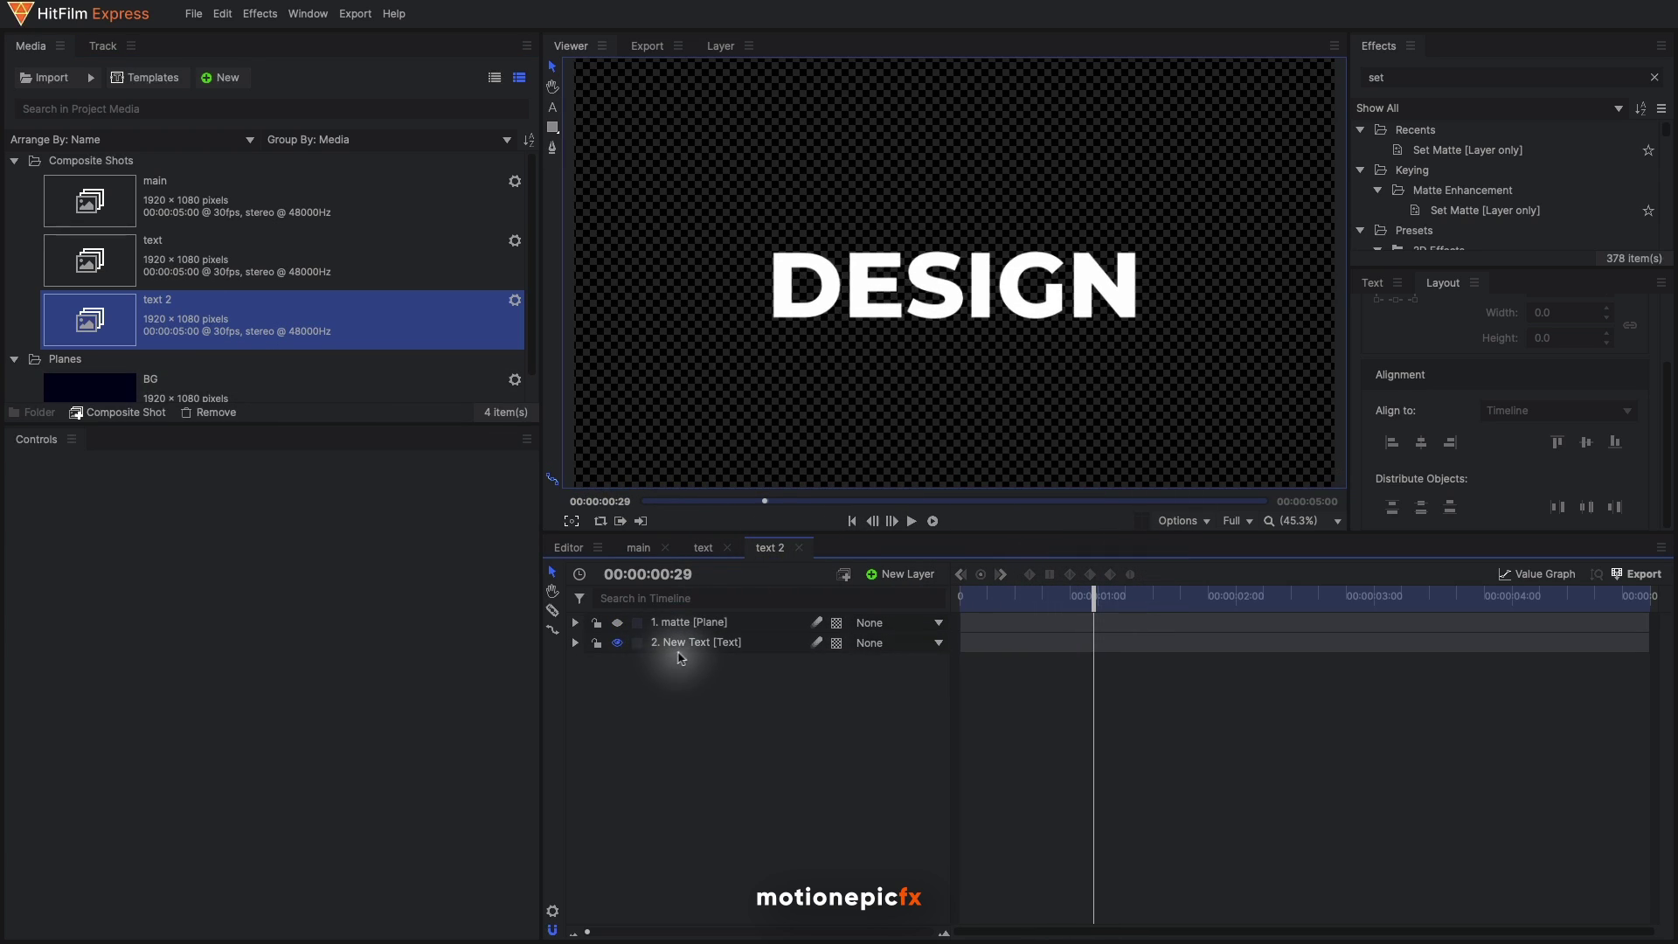
click(697, 643)
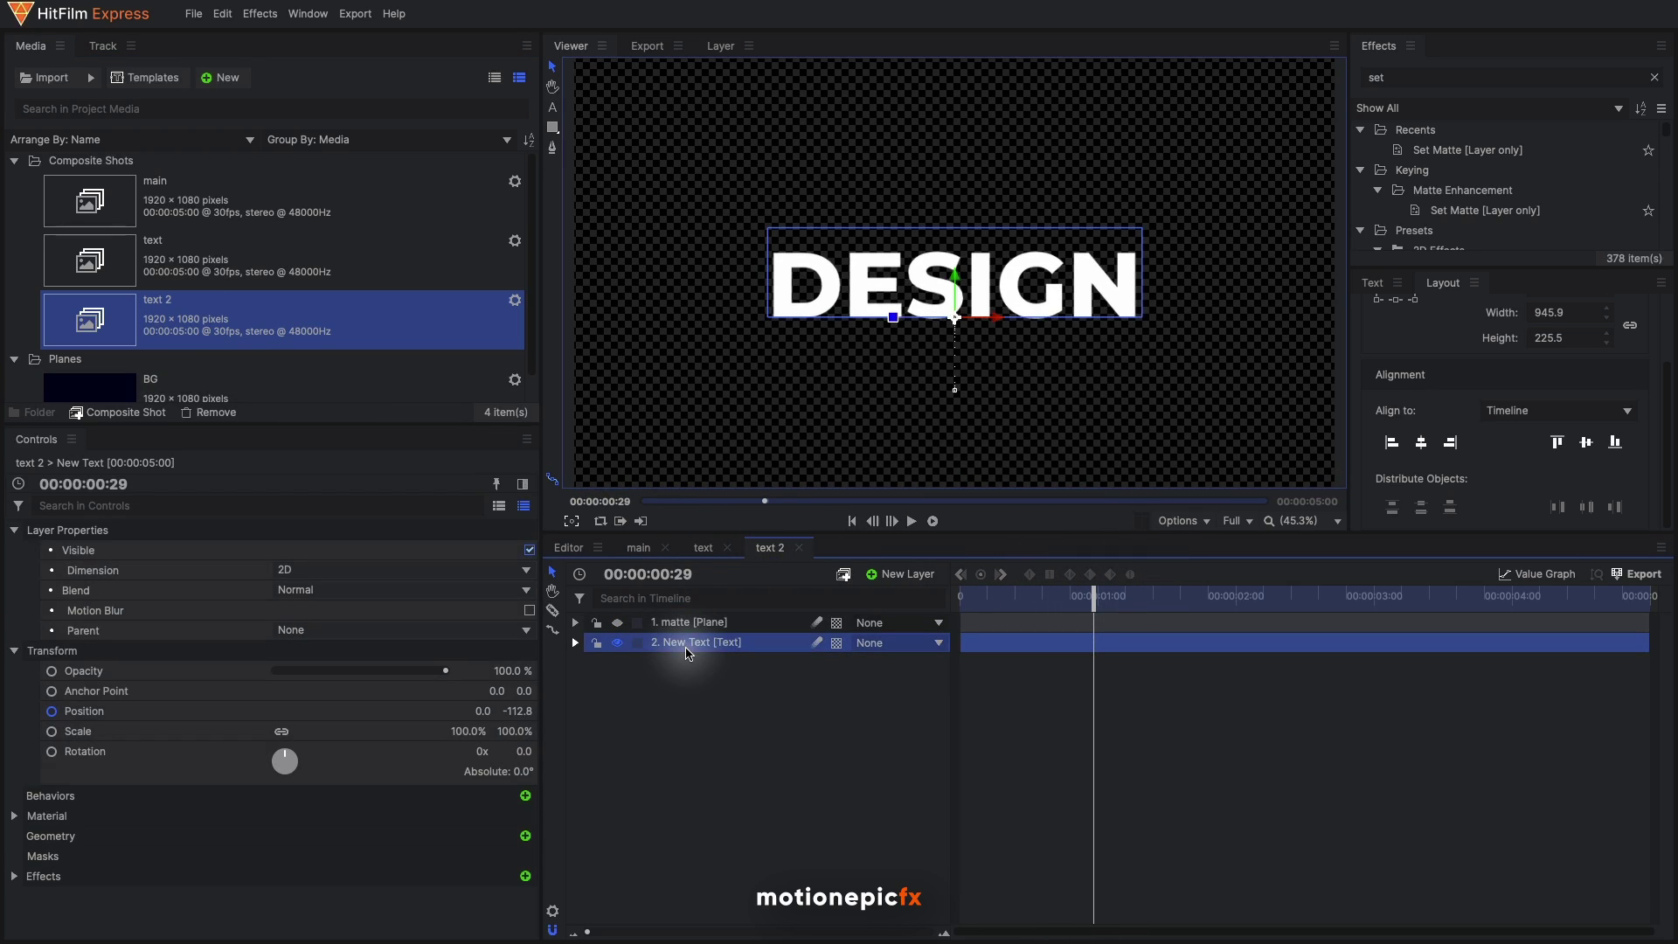
click(1373, 282)
scroll(1588, 376, up, 1)
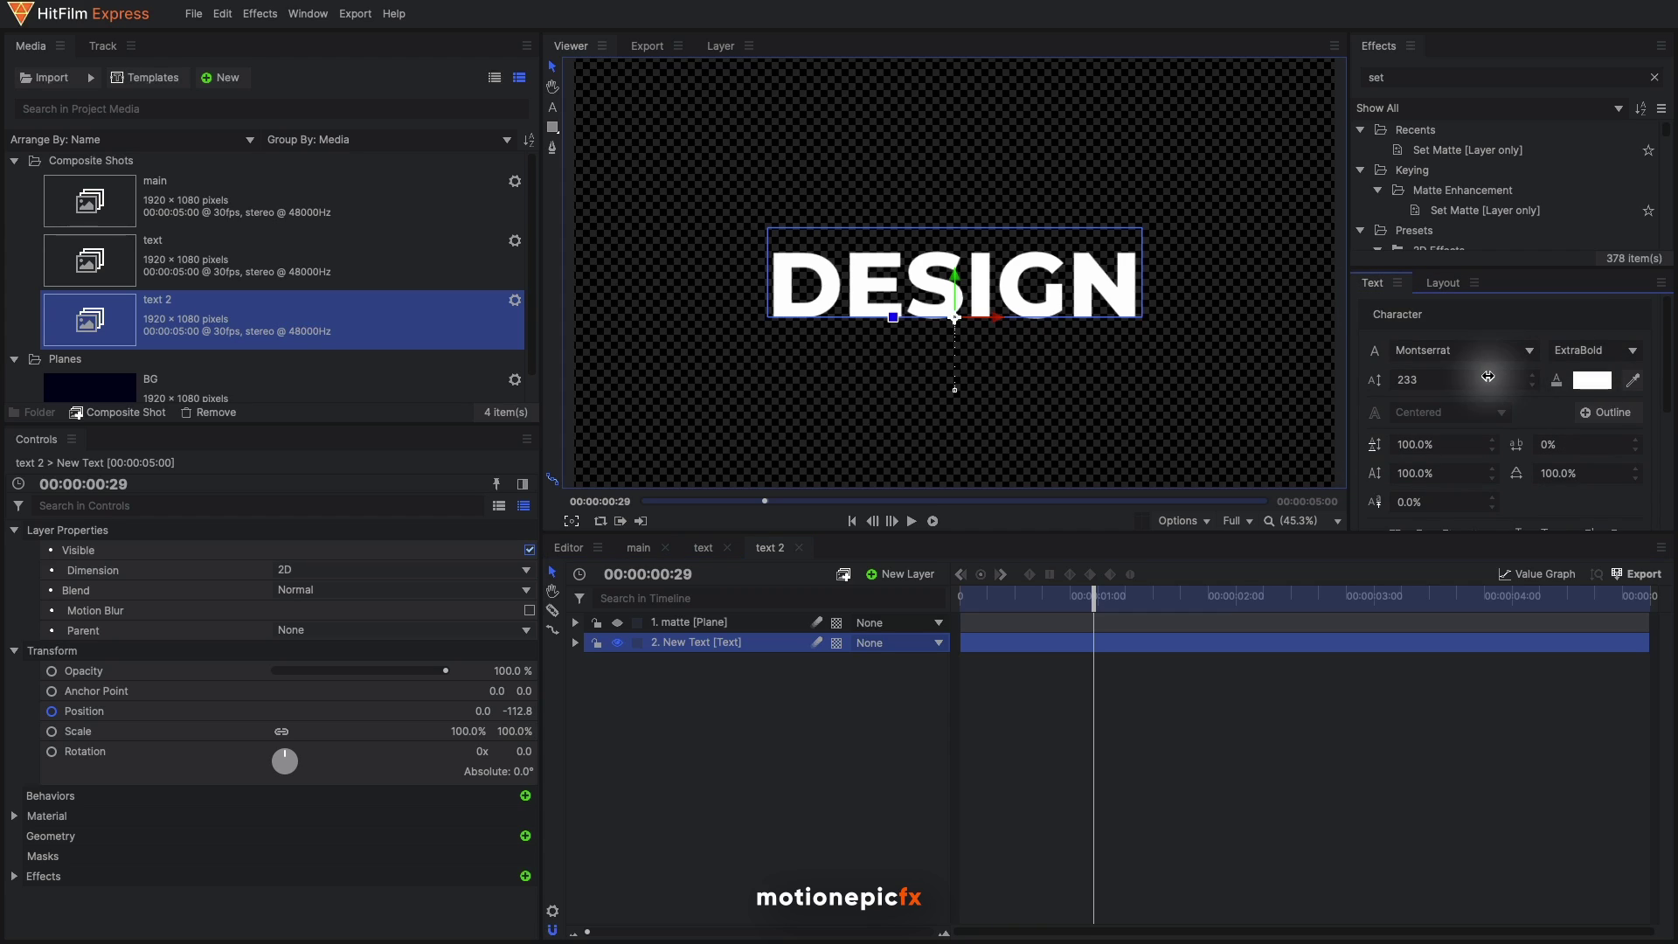
click(1592, 381)
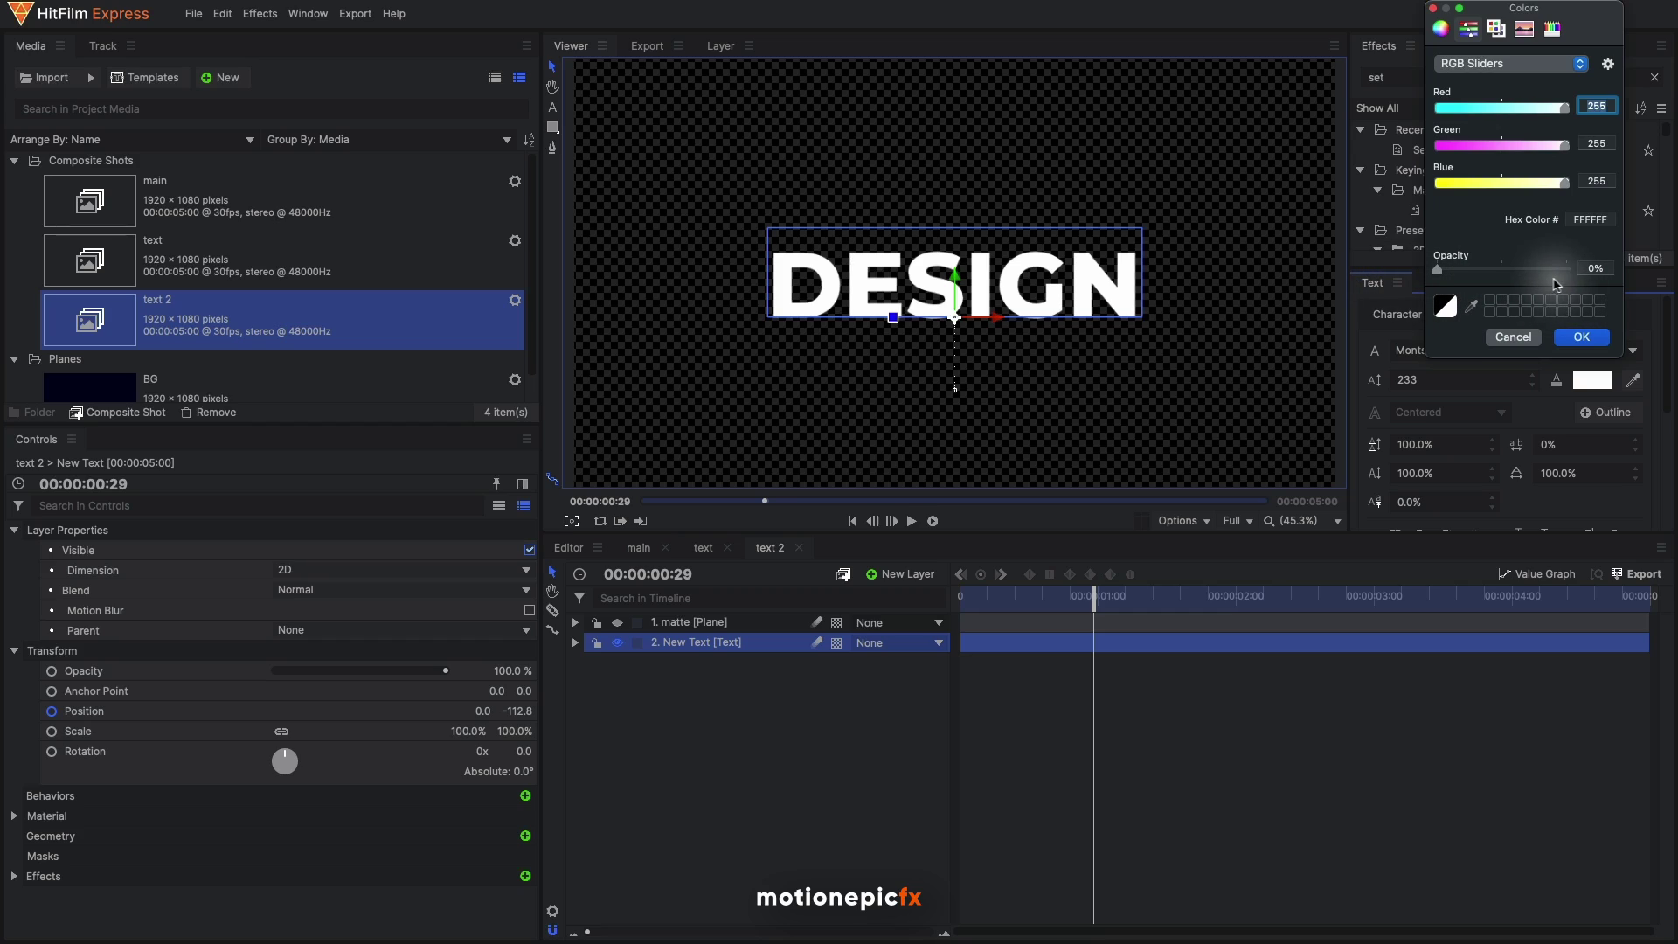
click(1569, 338)
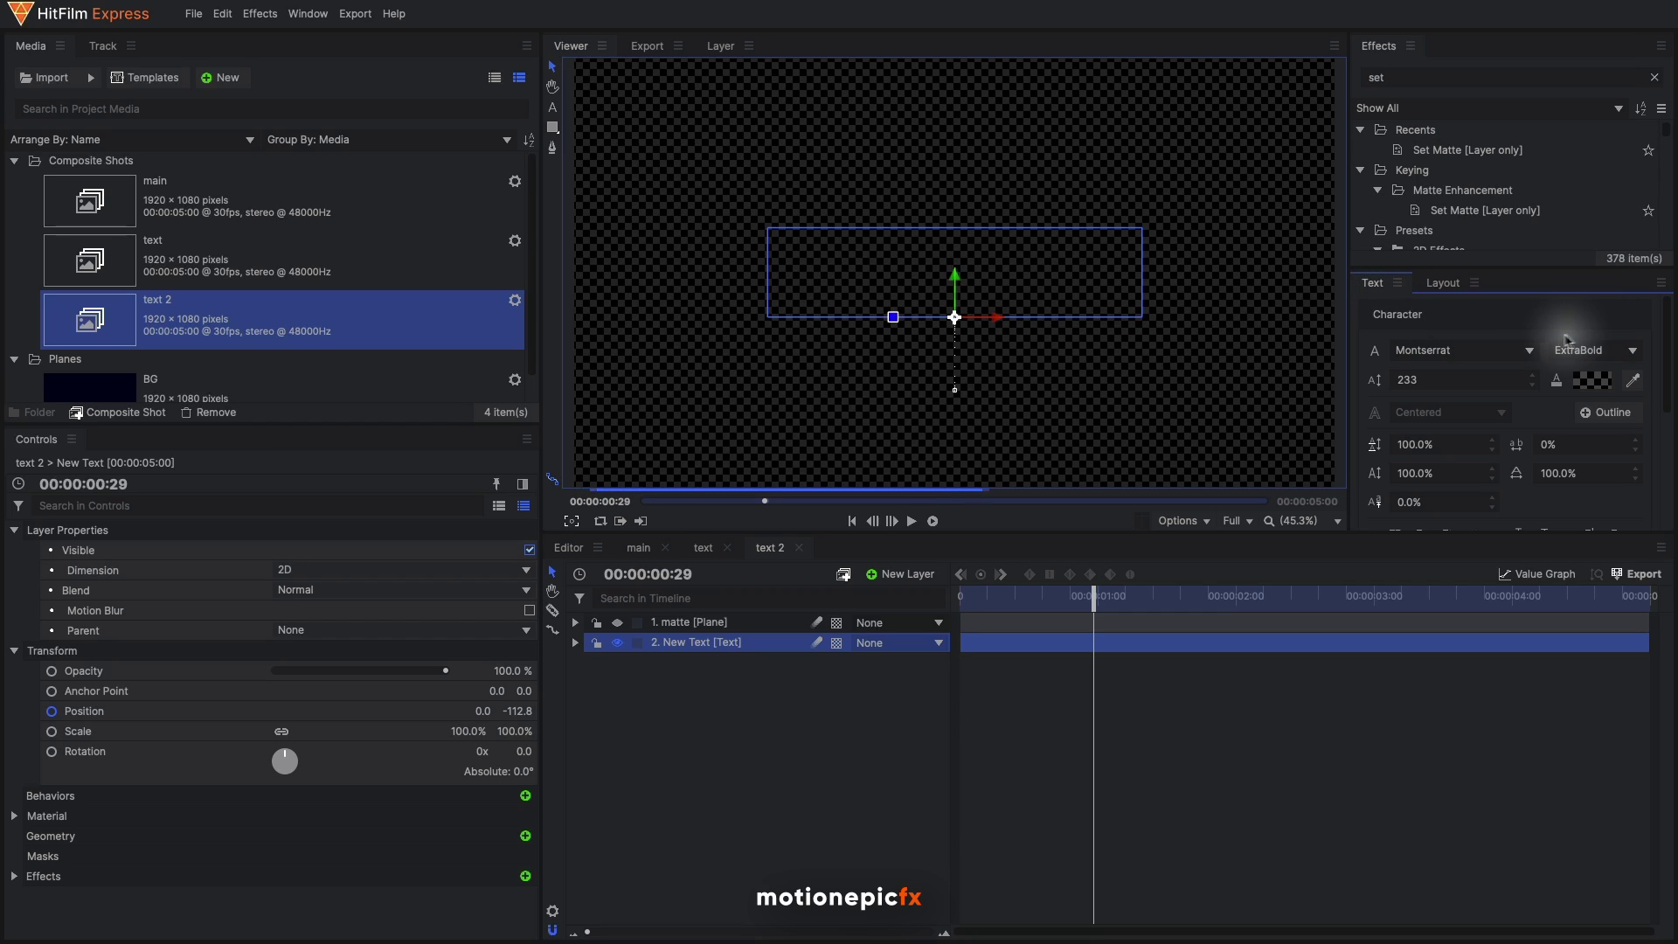
Add an outline to the DESIGN text and colour it white (FFFFFF)
click(1609, 414)
click(1584, 417)
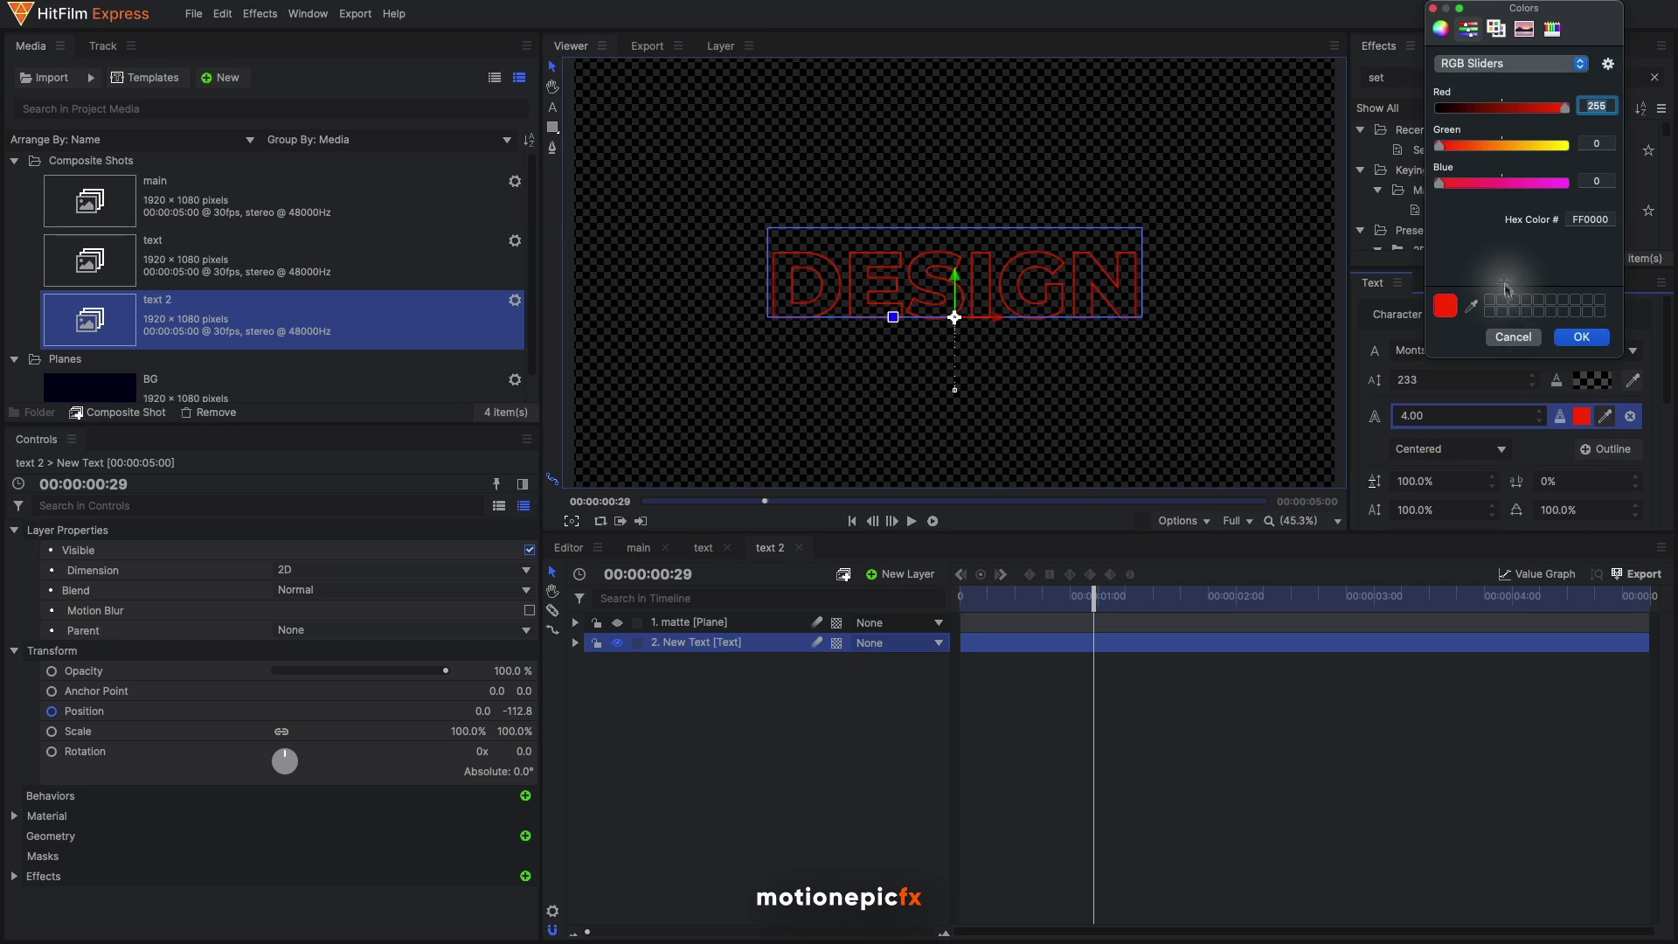
drag(1521, 146, 1569, 160)
click(1566, 182)
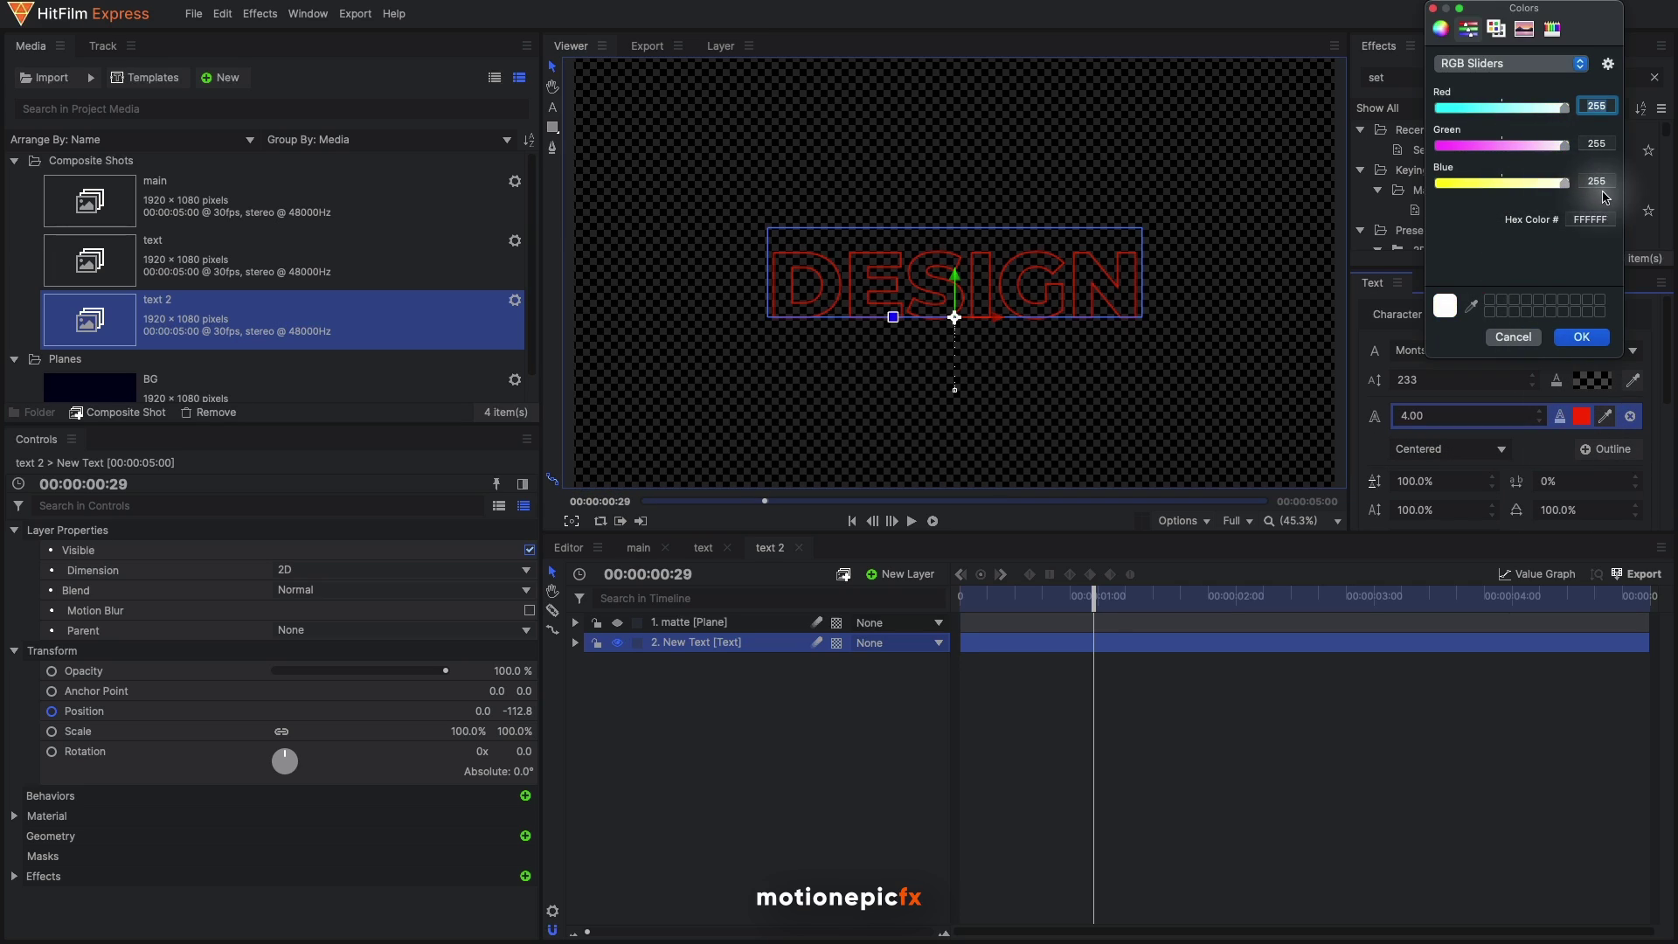
click(1581, 340)
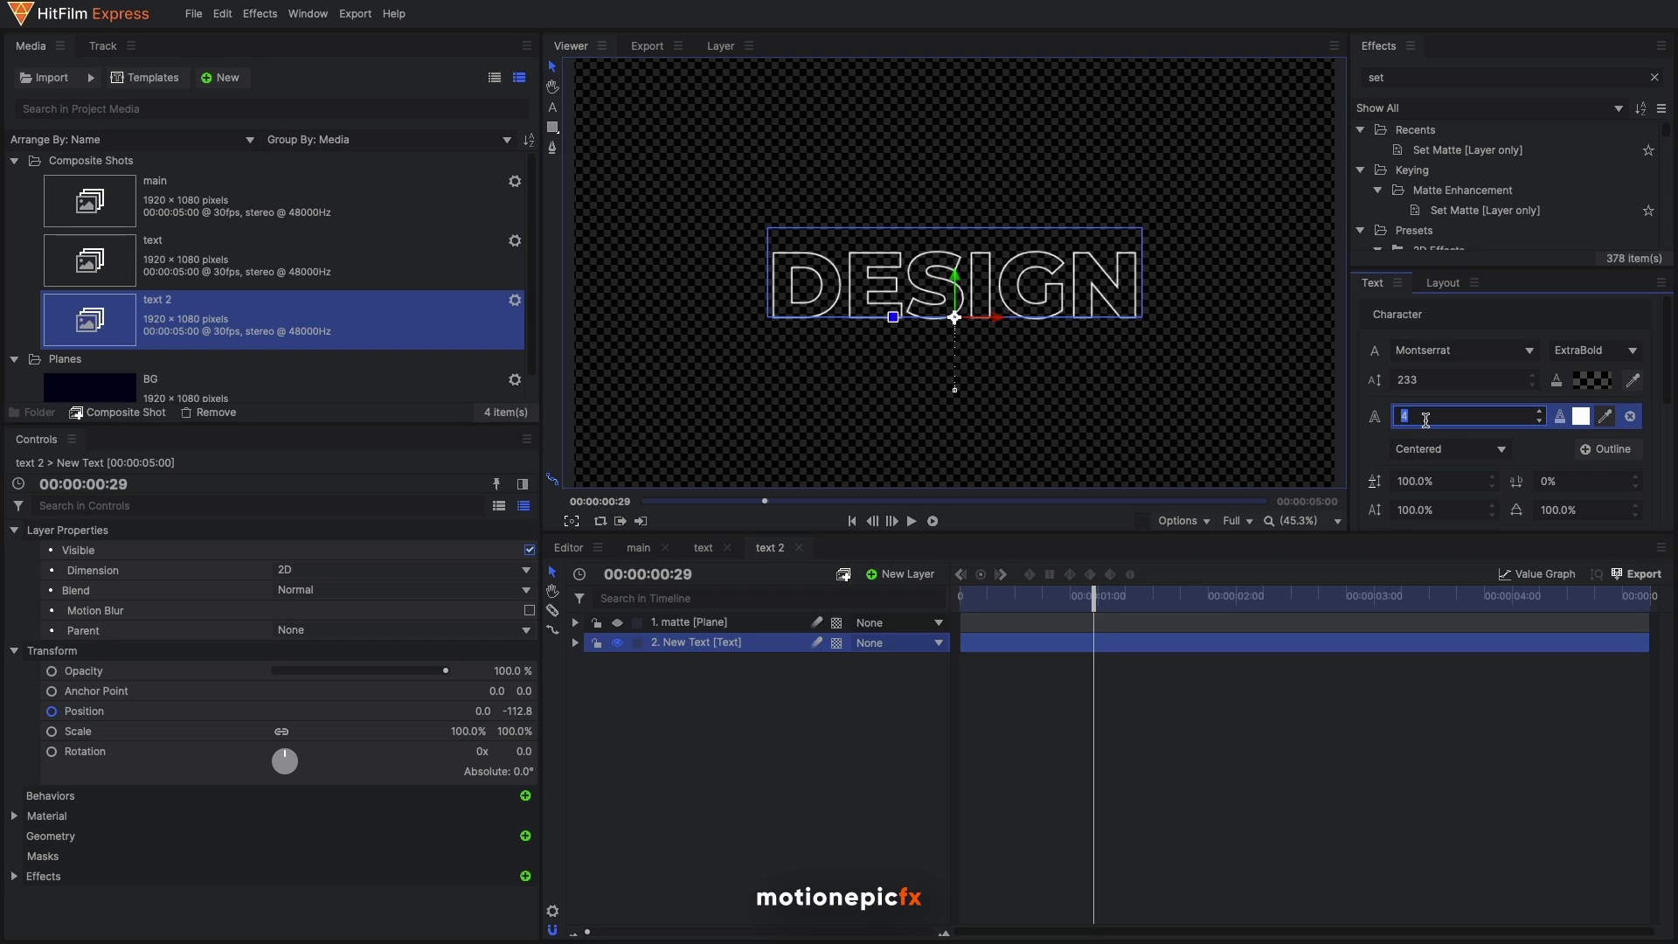
Set the outline width to 4 after trying 10, and discard an accidental second outline
click(1426, 420)
text(10)
key(Return)
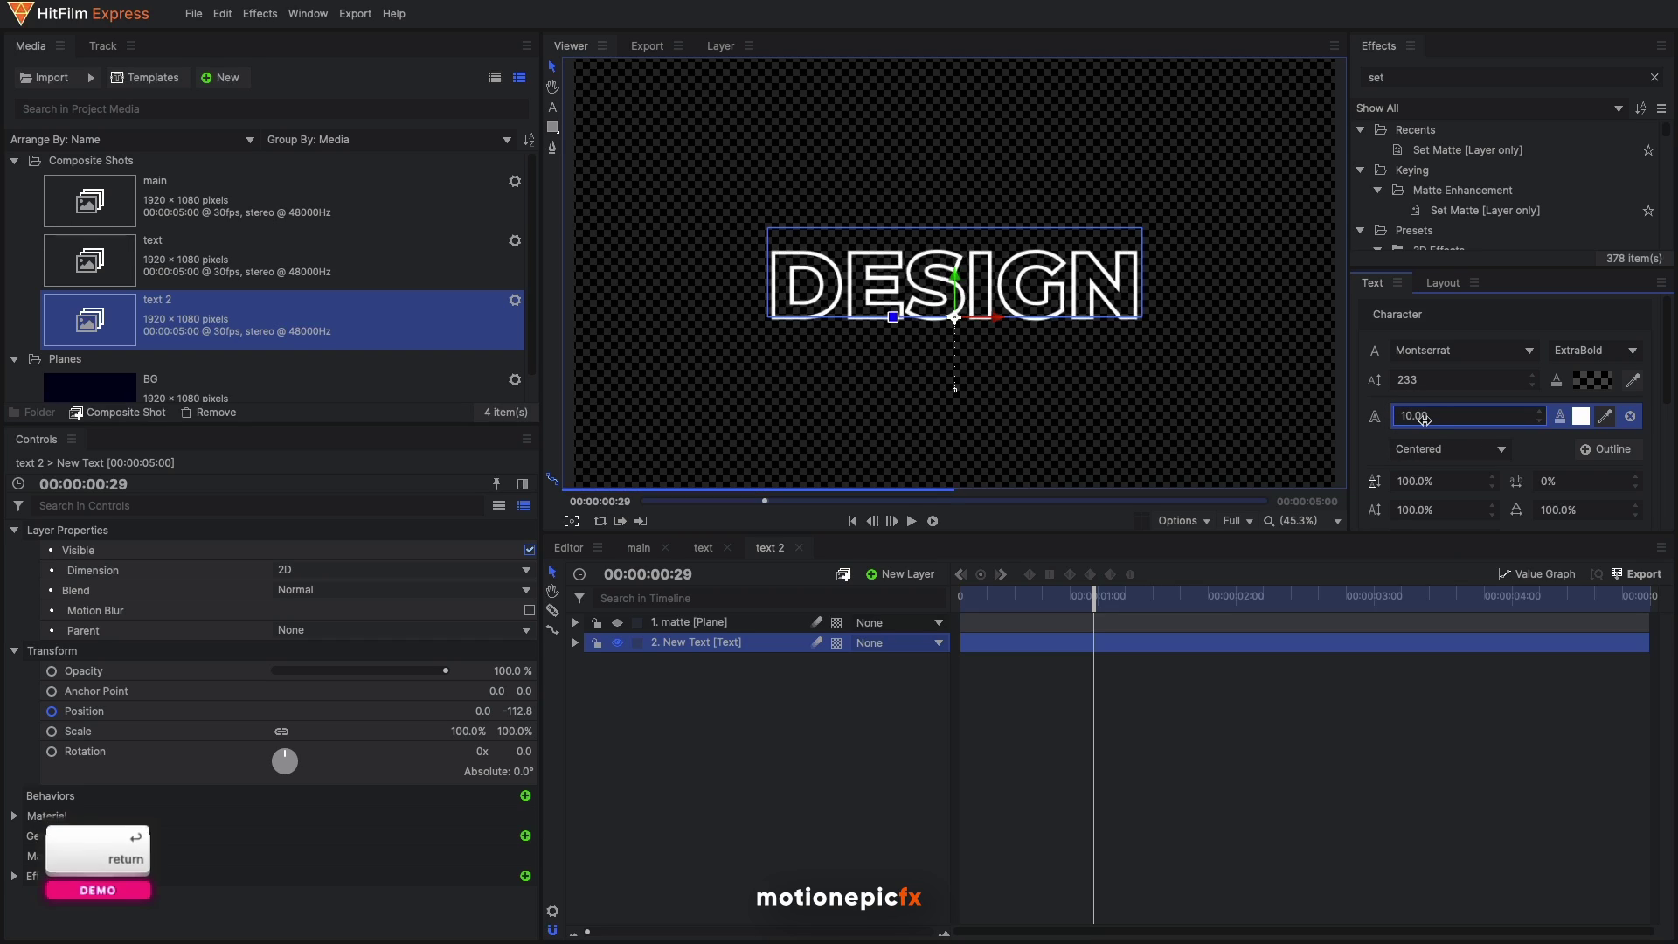
click(1426, 418)
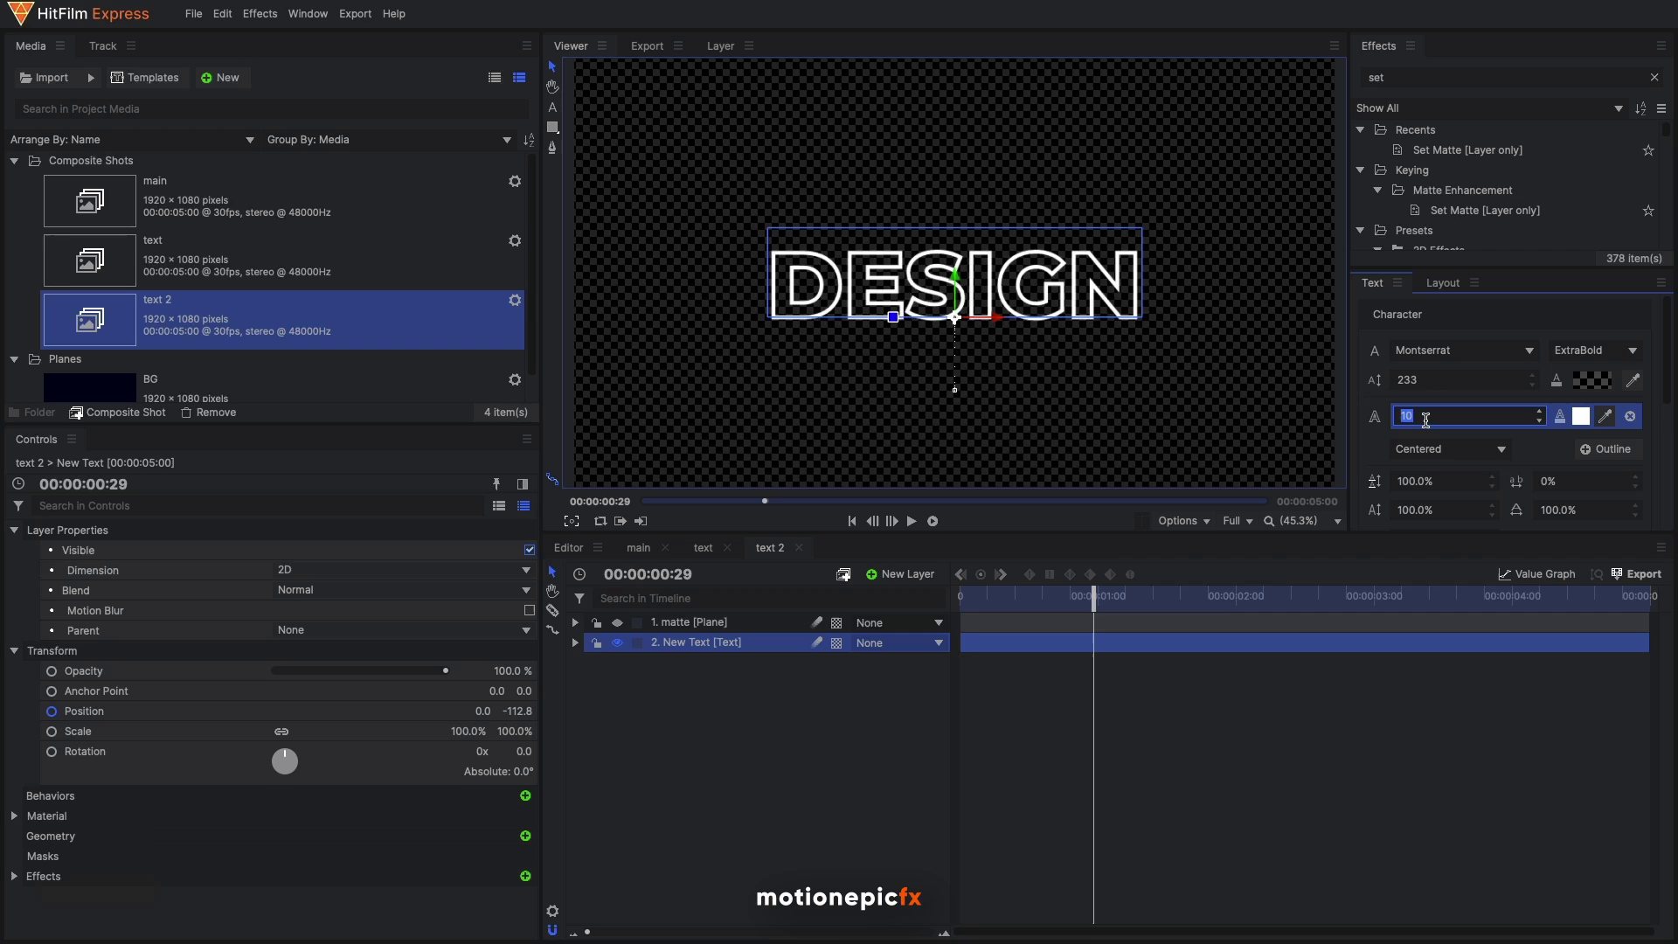
text(4)
key(Return)
click(748, 759)
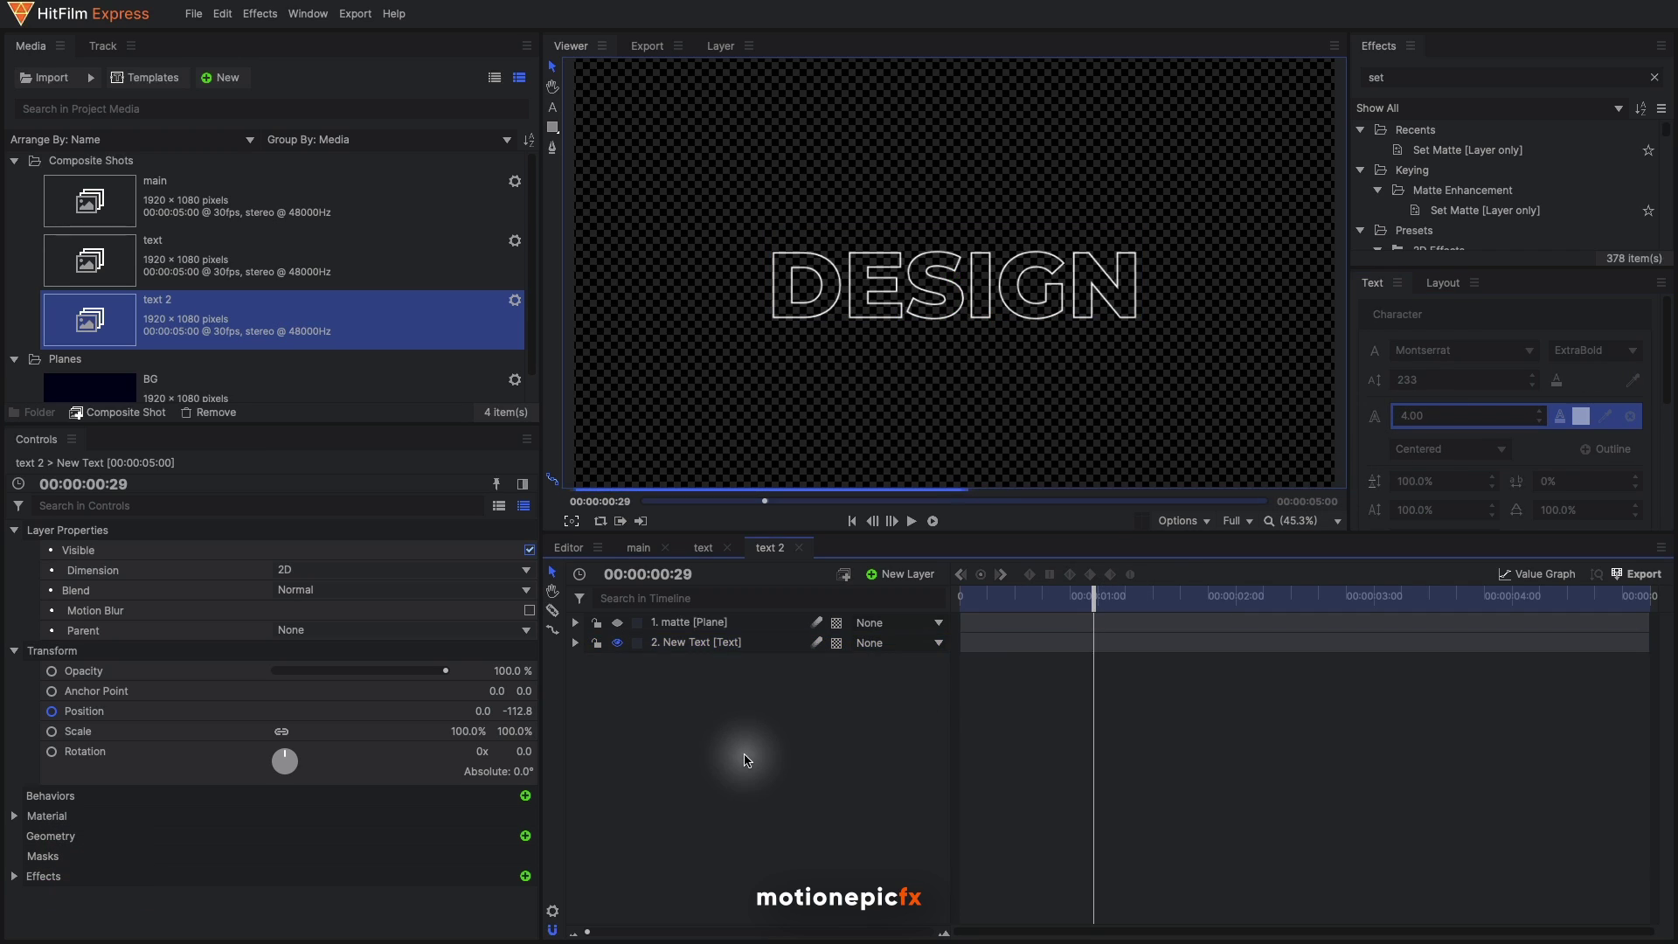
click(745, 643)
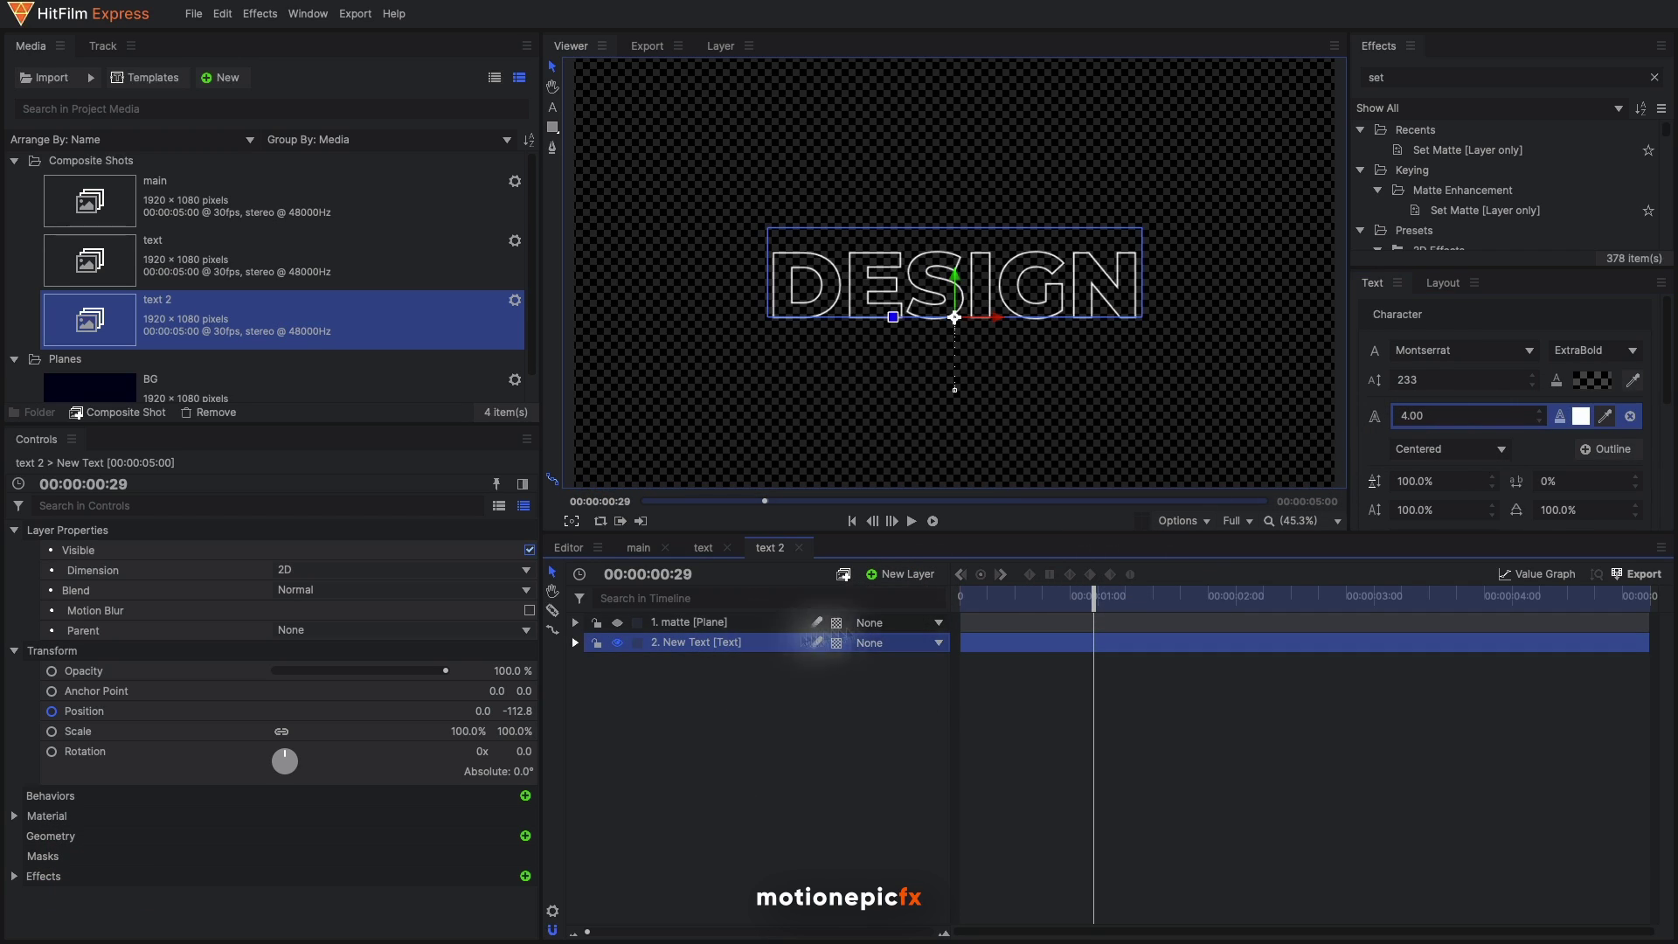
click(1607, 451)
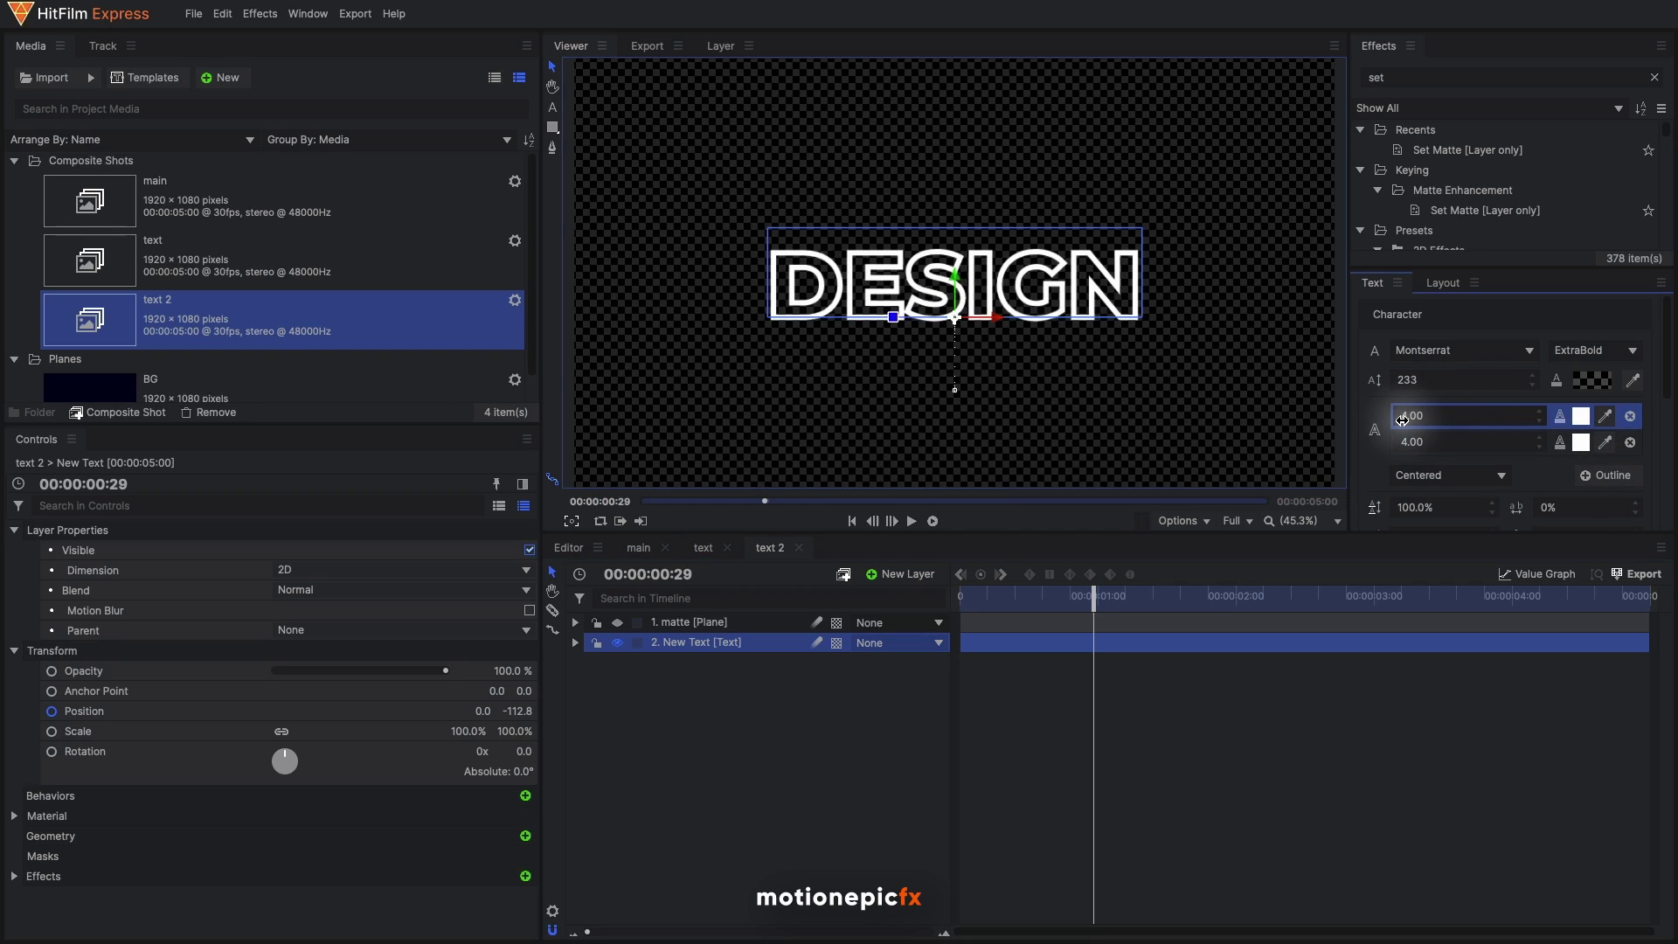
key(super+z)
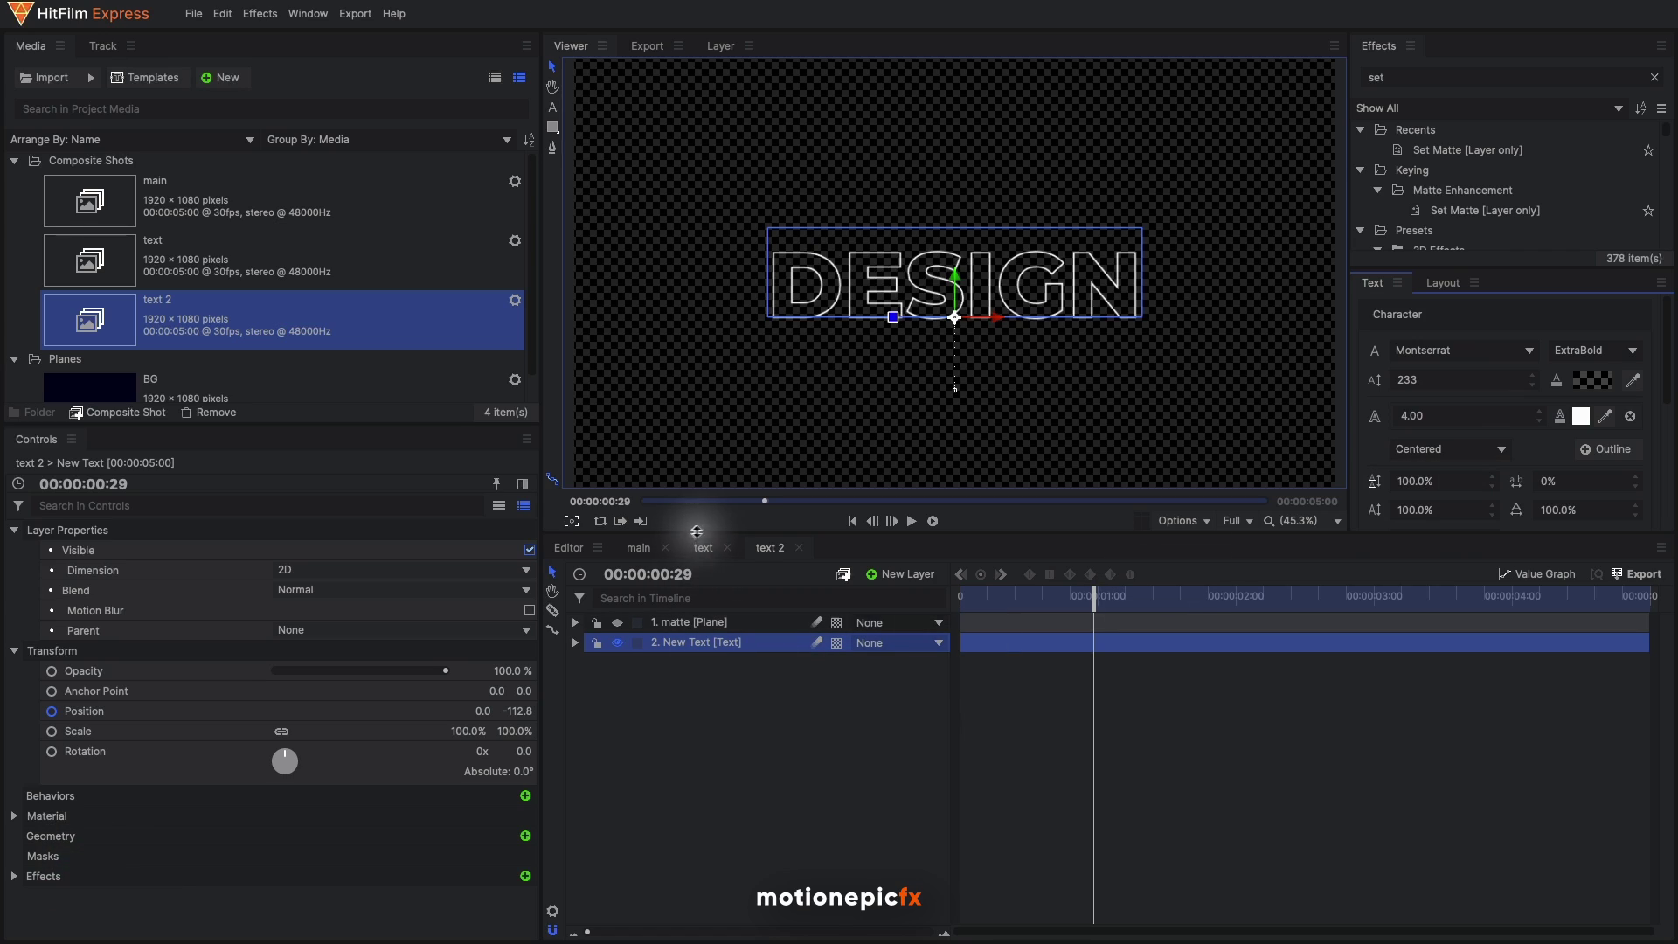
Place the text 2 shot into the main comp above BG as a 3D Plane layer
click(639, 548)
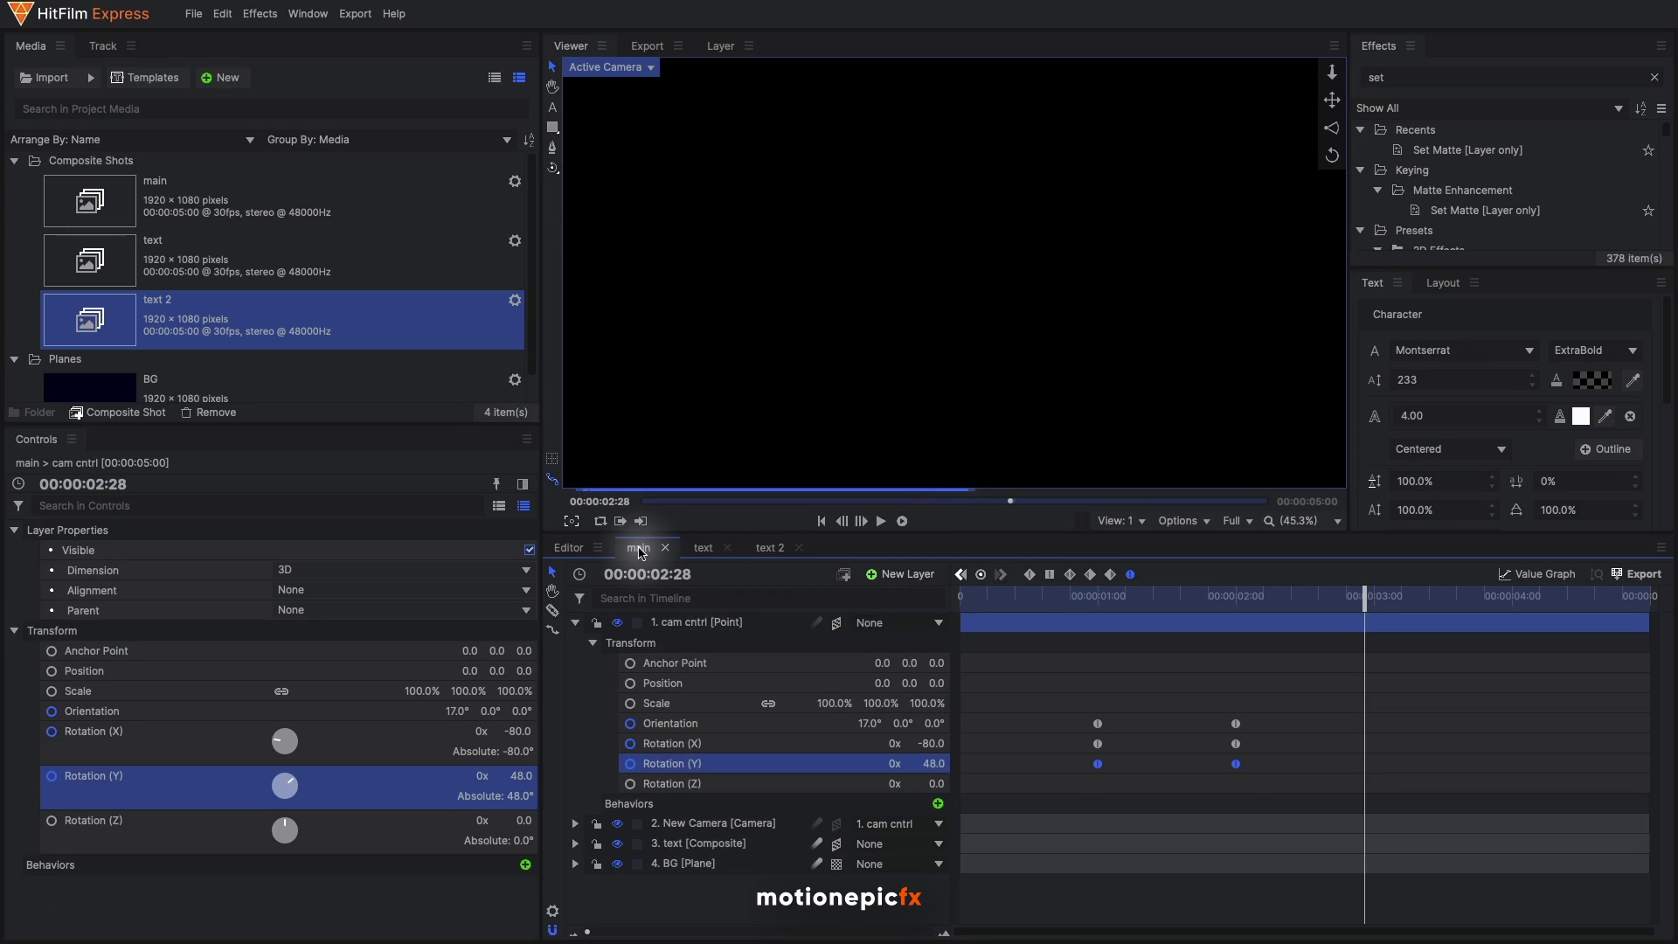
click(575, 623)
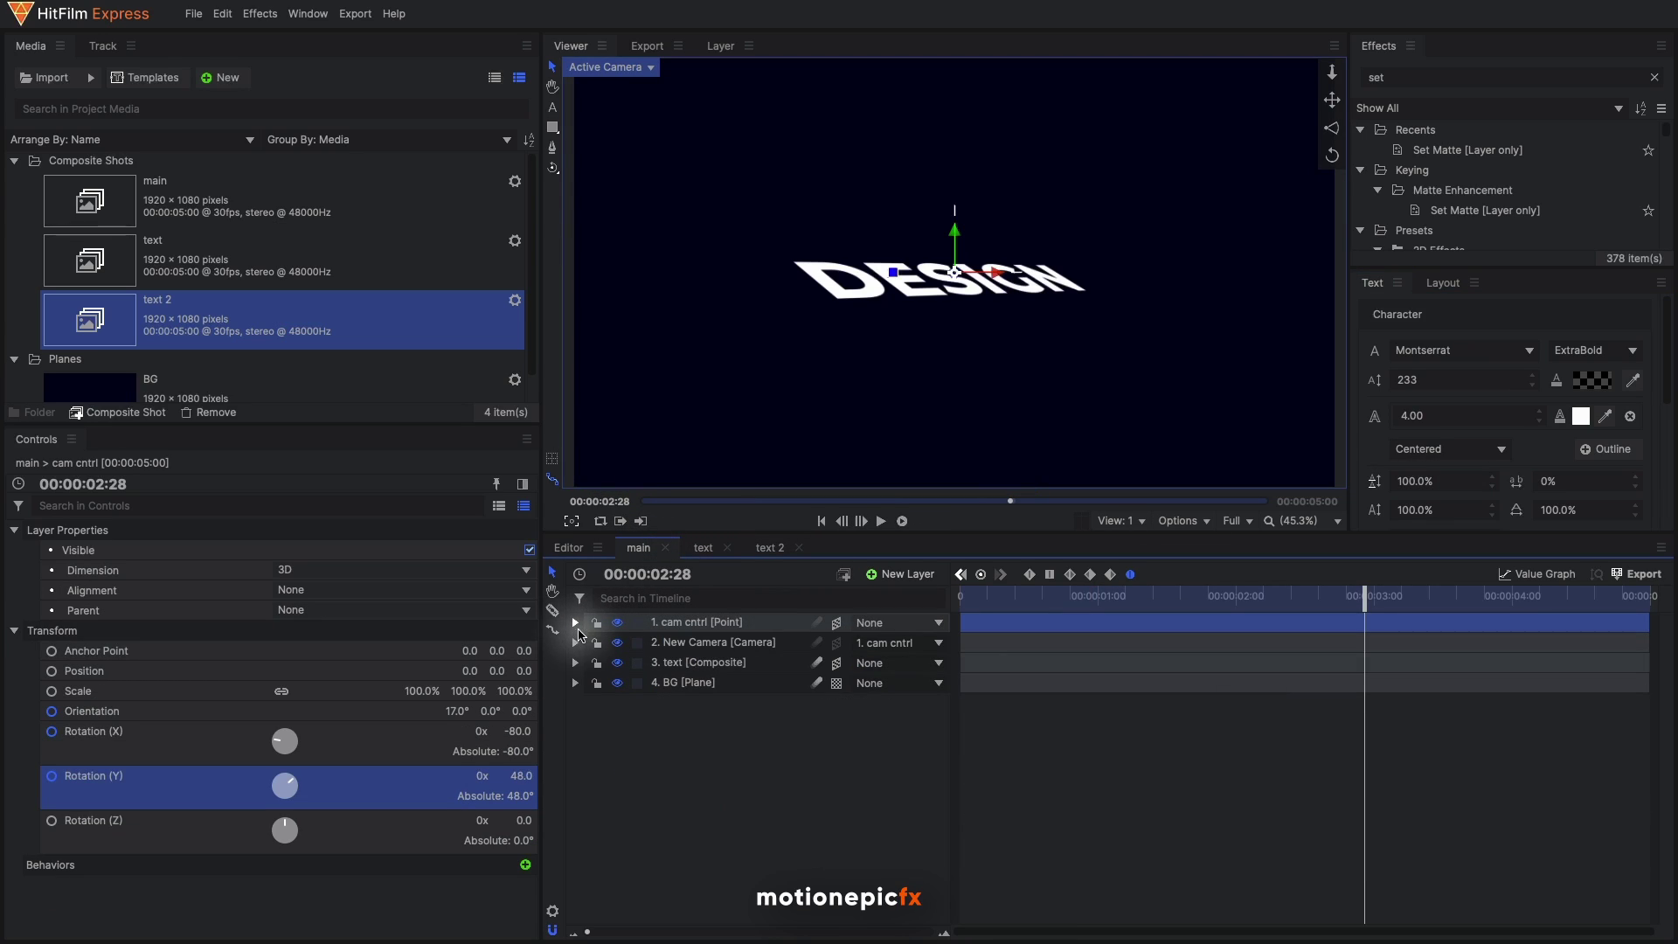
scroll(140, 332, down, 1)
drag(600, 609, 686, 680)
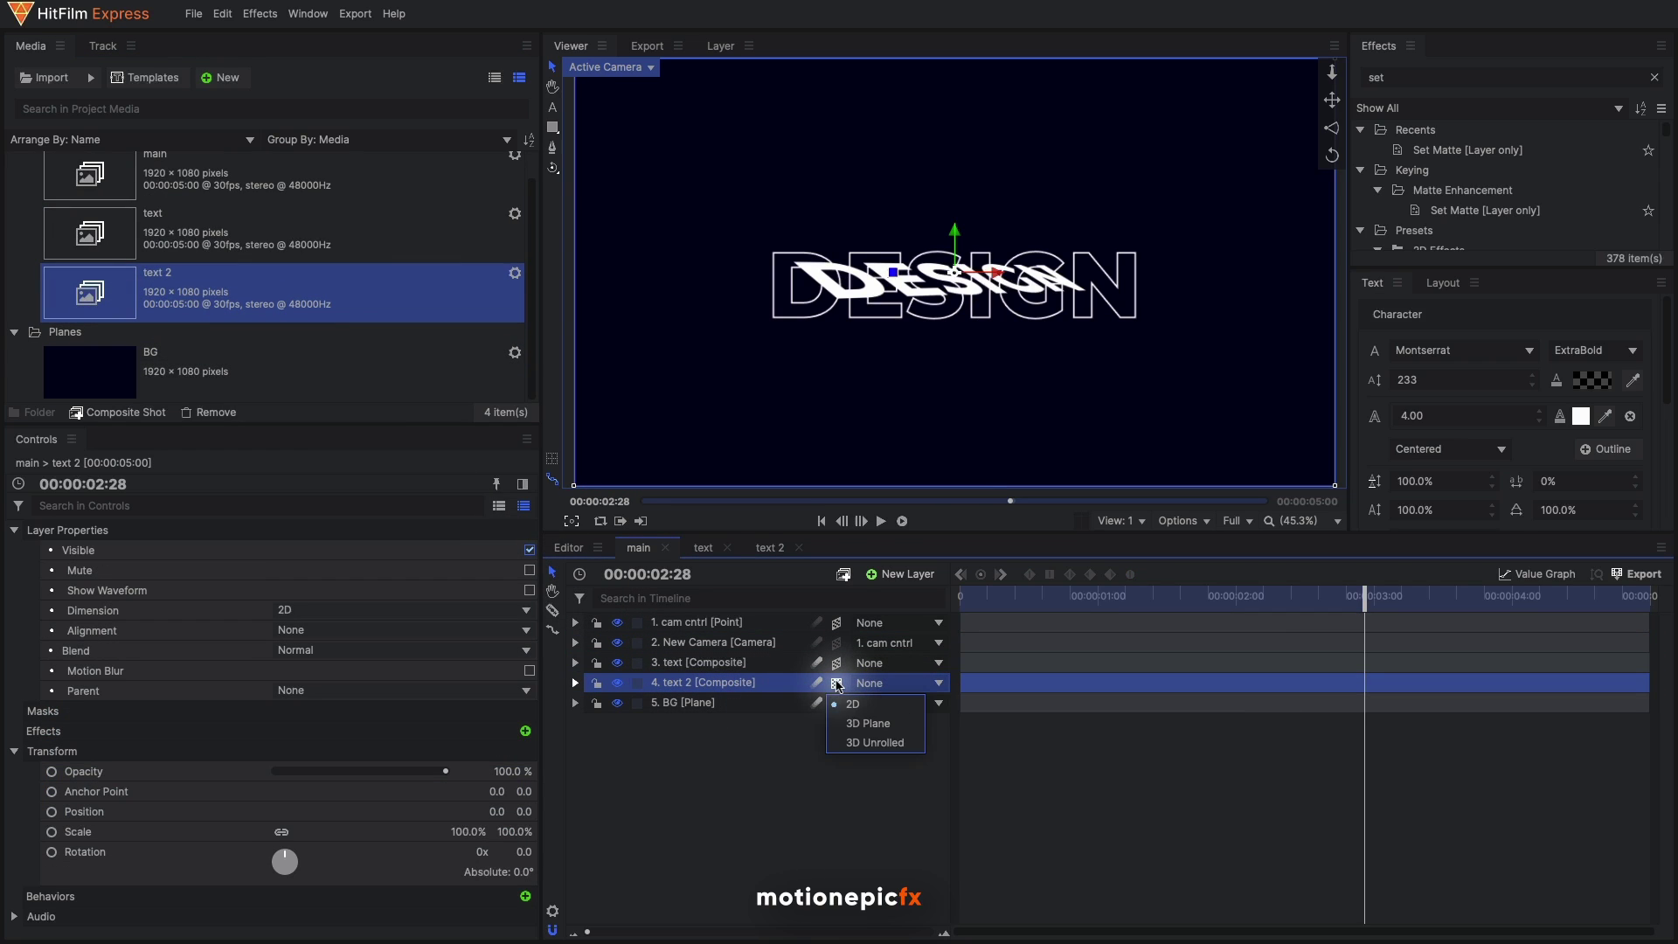
click(859, 724)
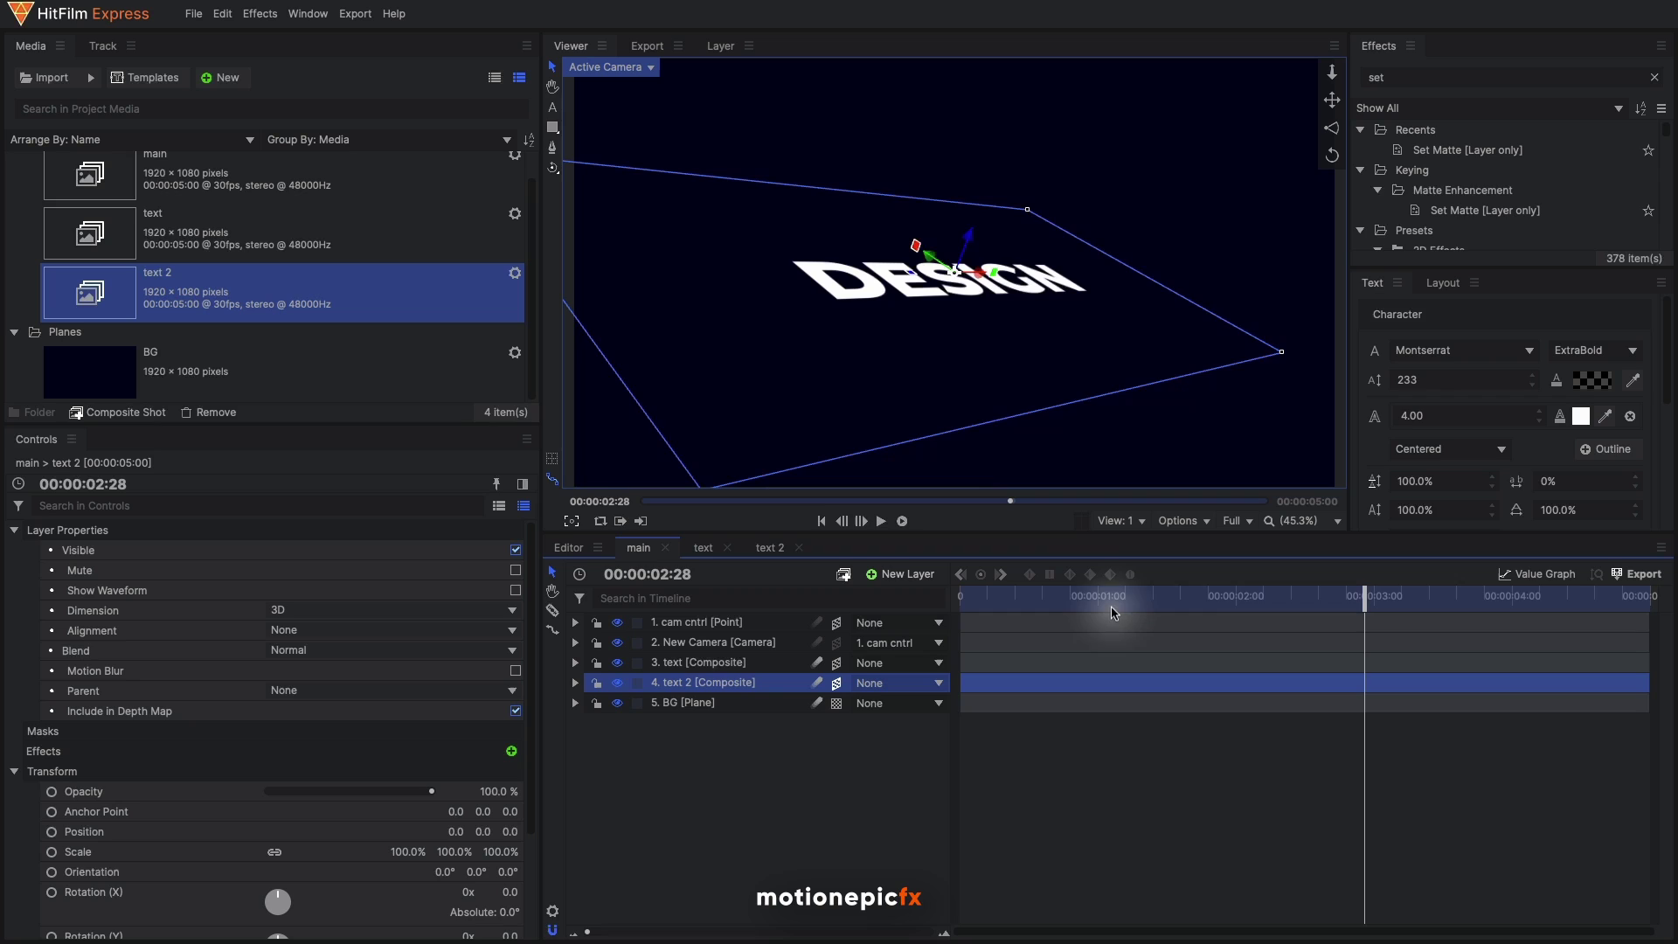
Preview the animation, then push text 2 back to about Z -24.8 at 2 s
click(1063, 598)
key(space)
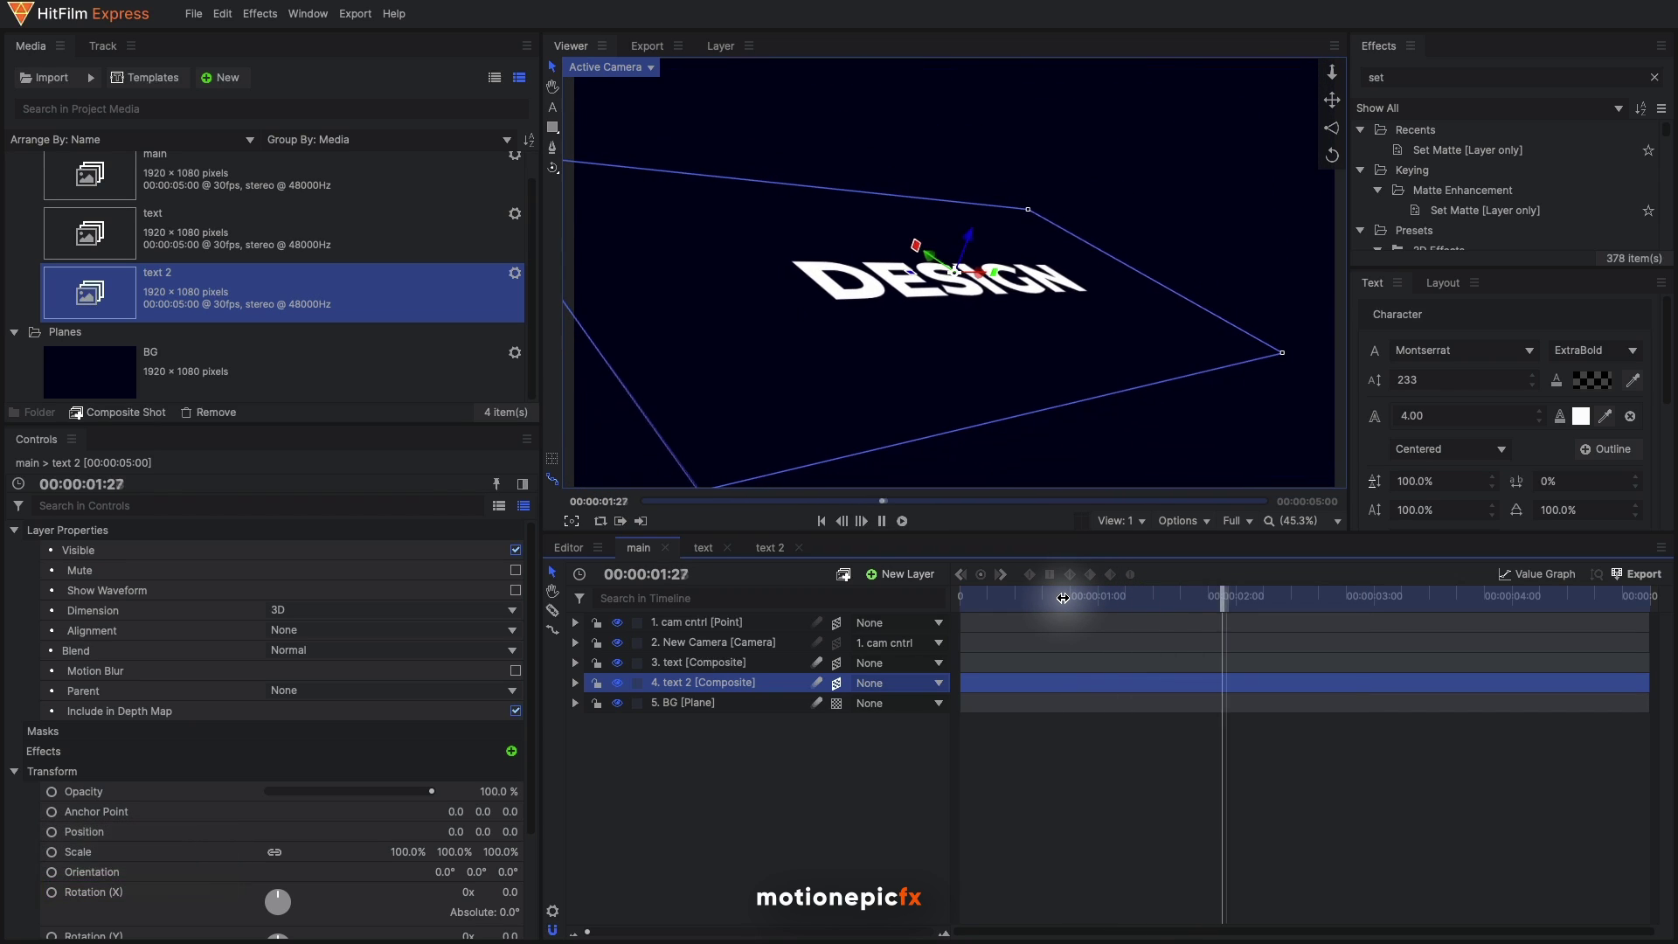
key(space)
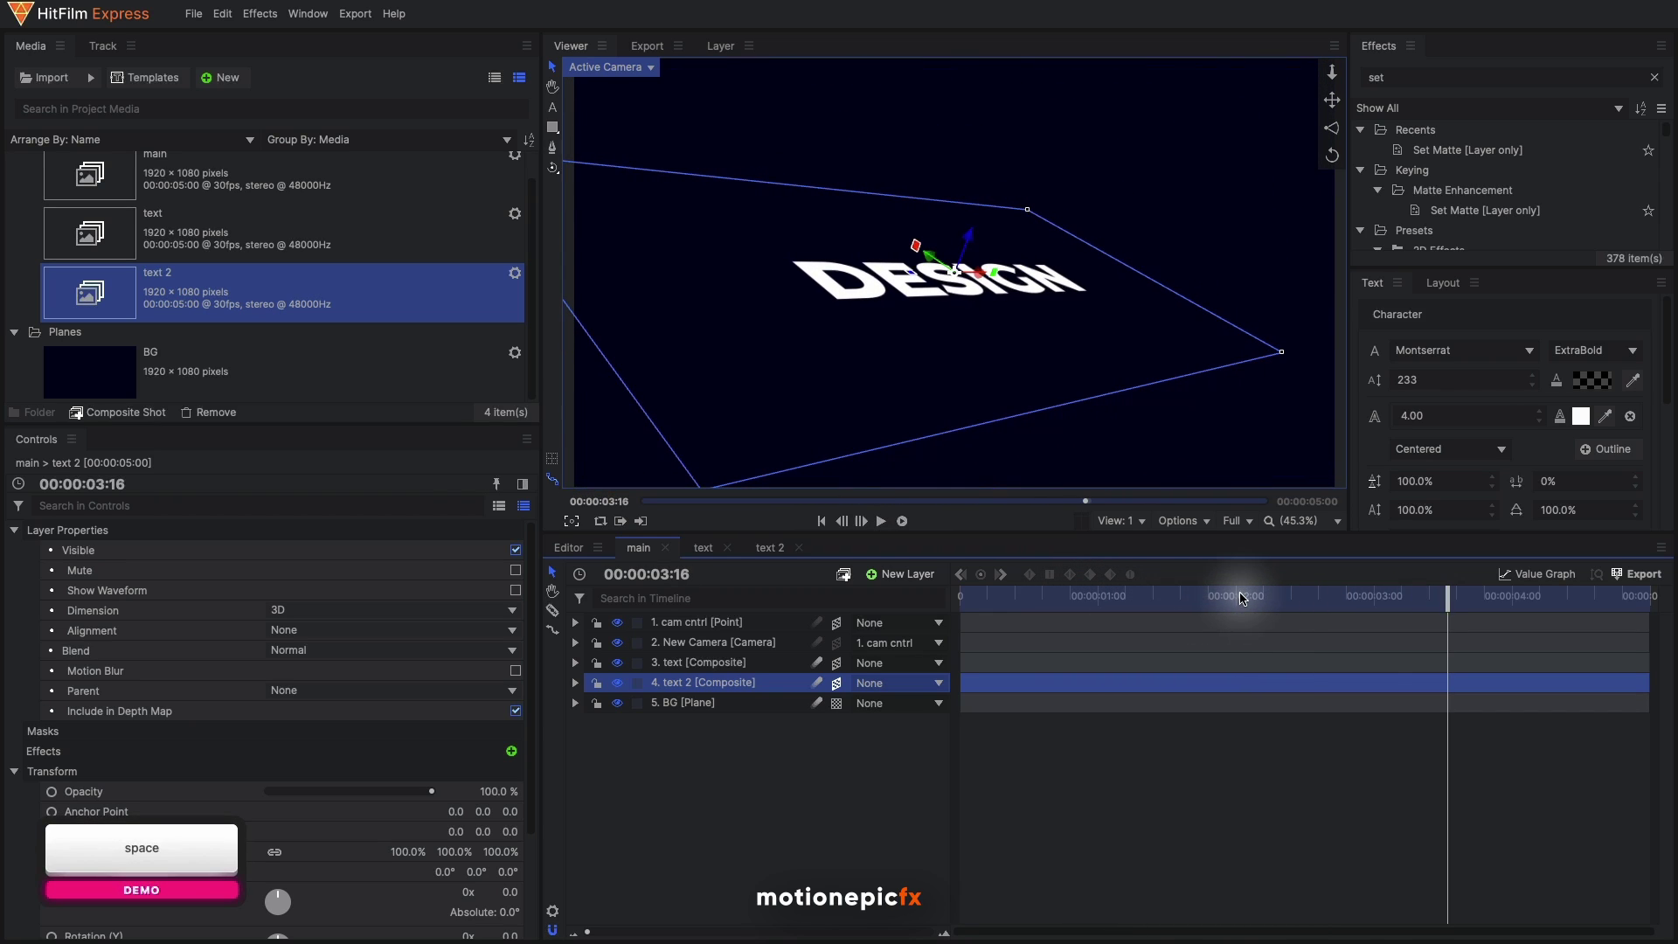
click(1236, 594)
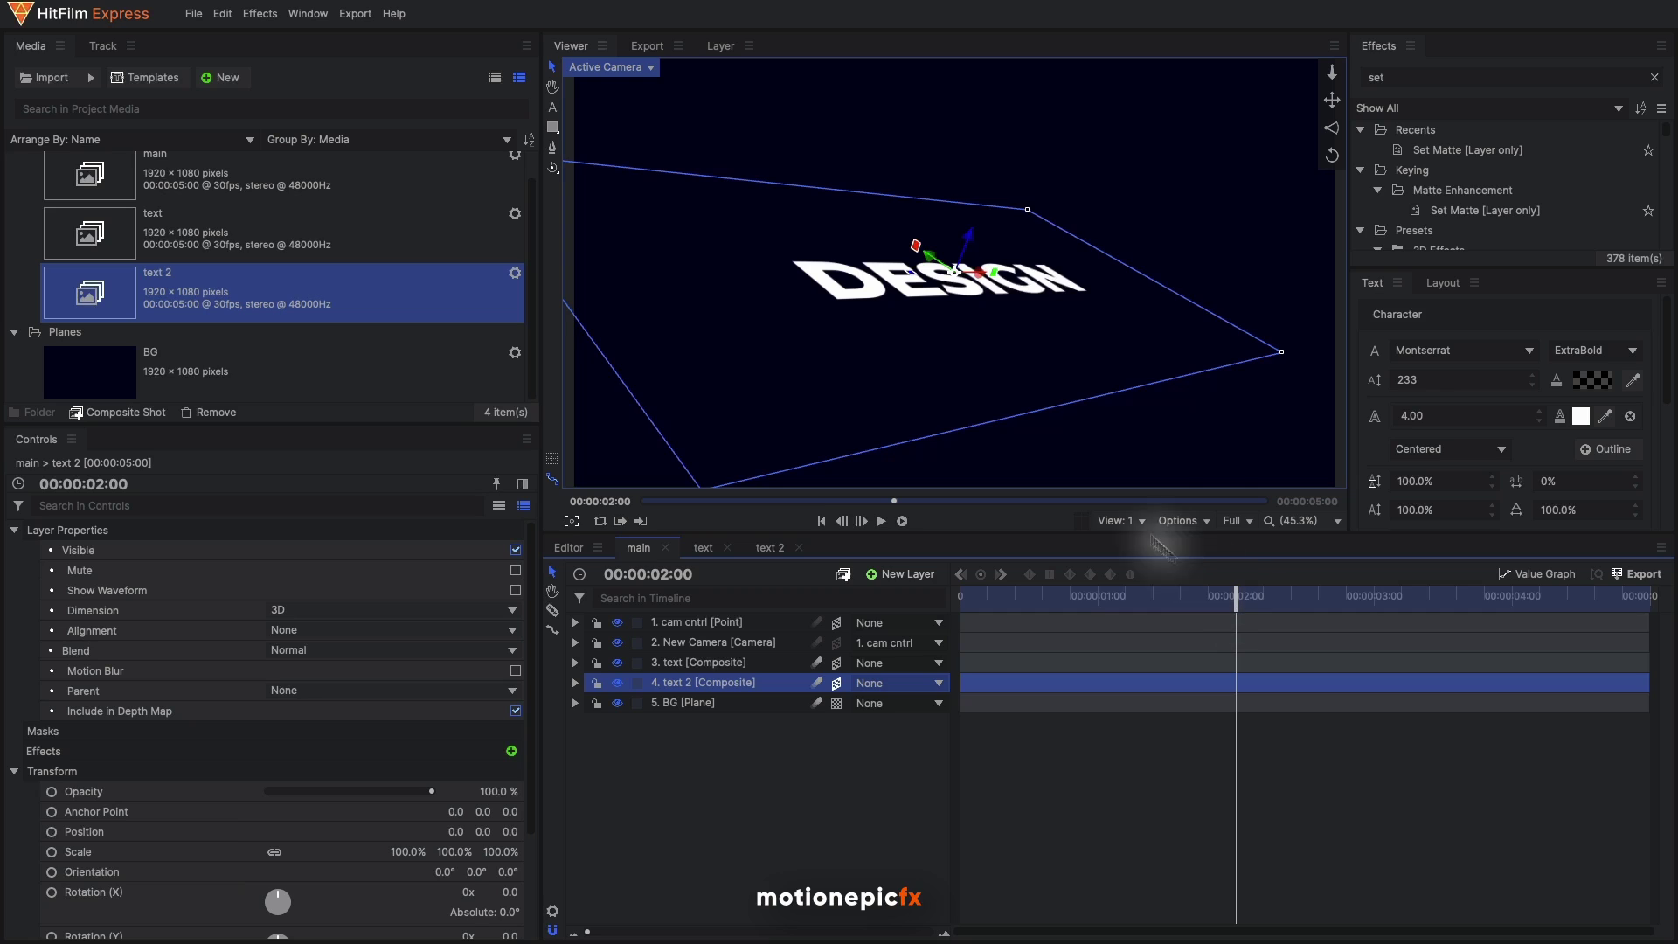
drag(969, 240, 966, 247)
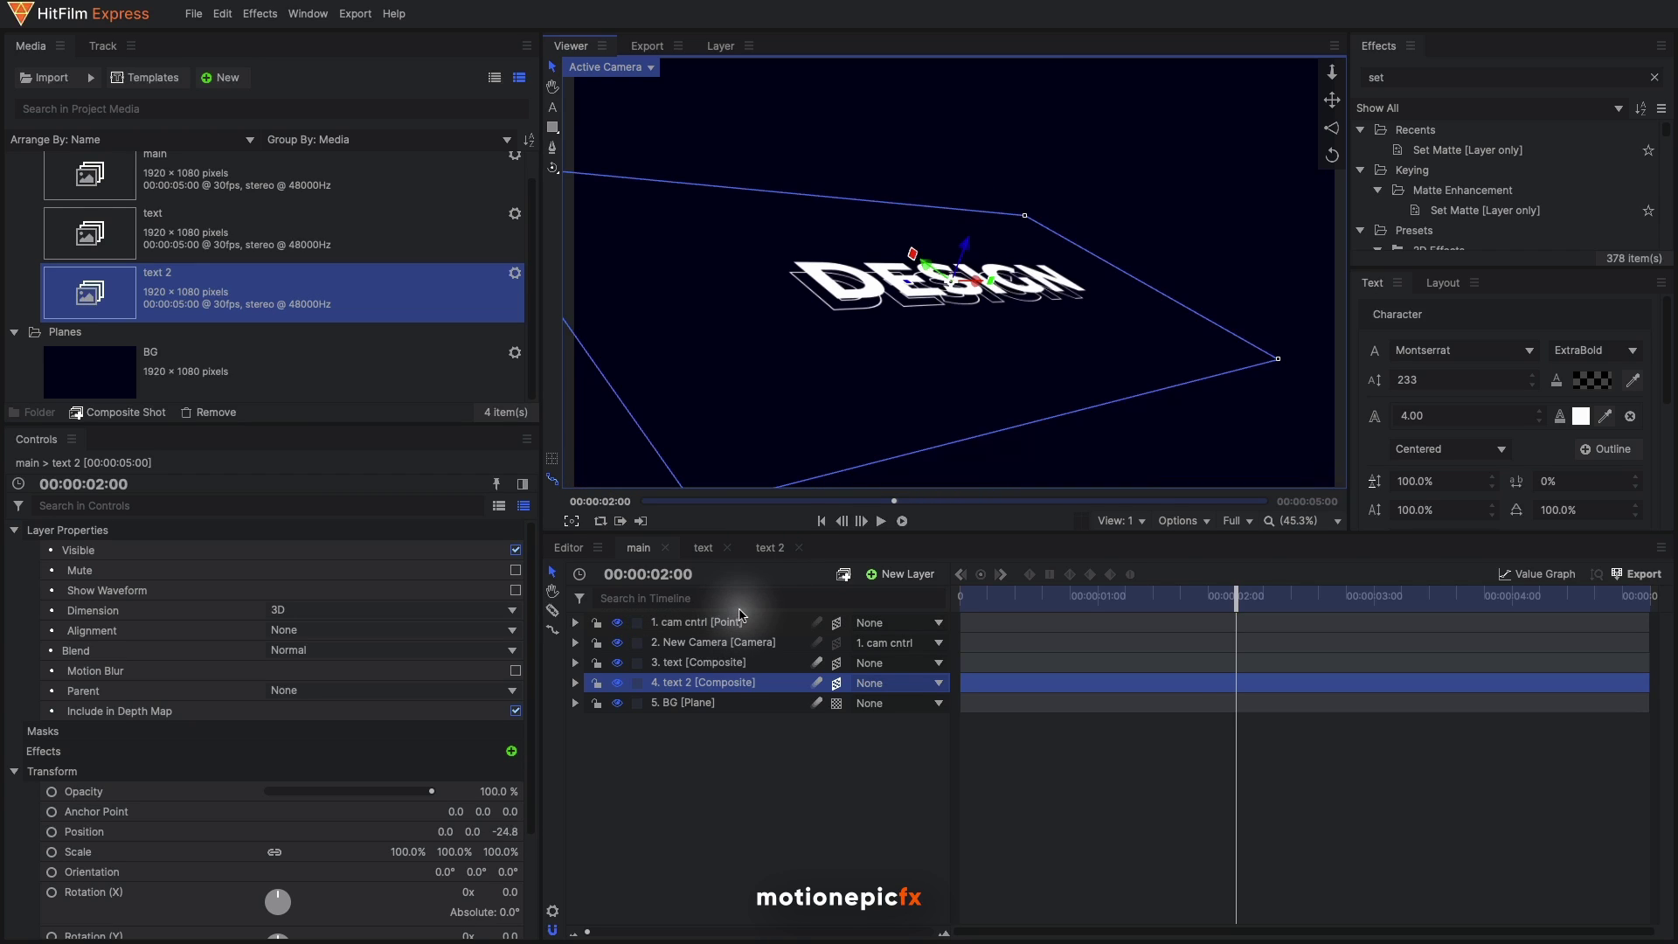
Apply a Blur effect to the text 2 layer with a 1 px radius
double_click(1409, 77)
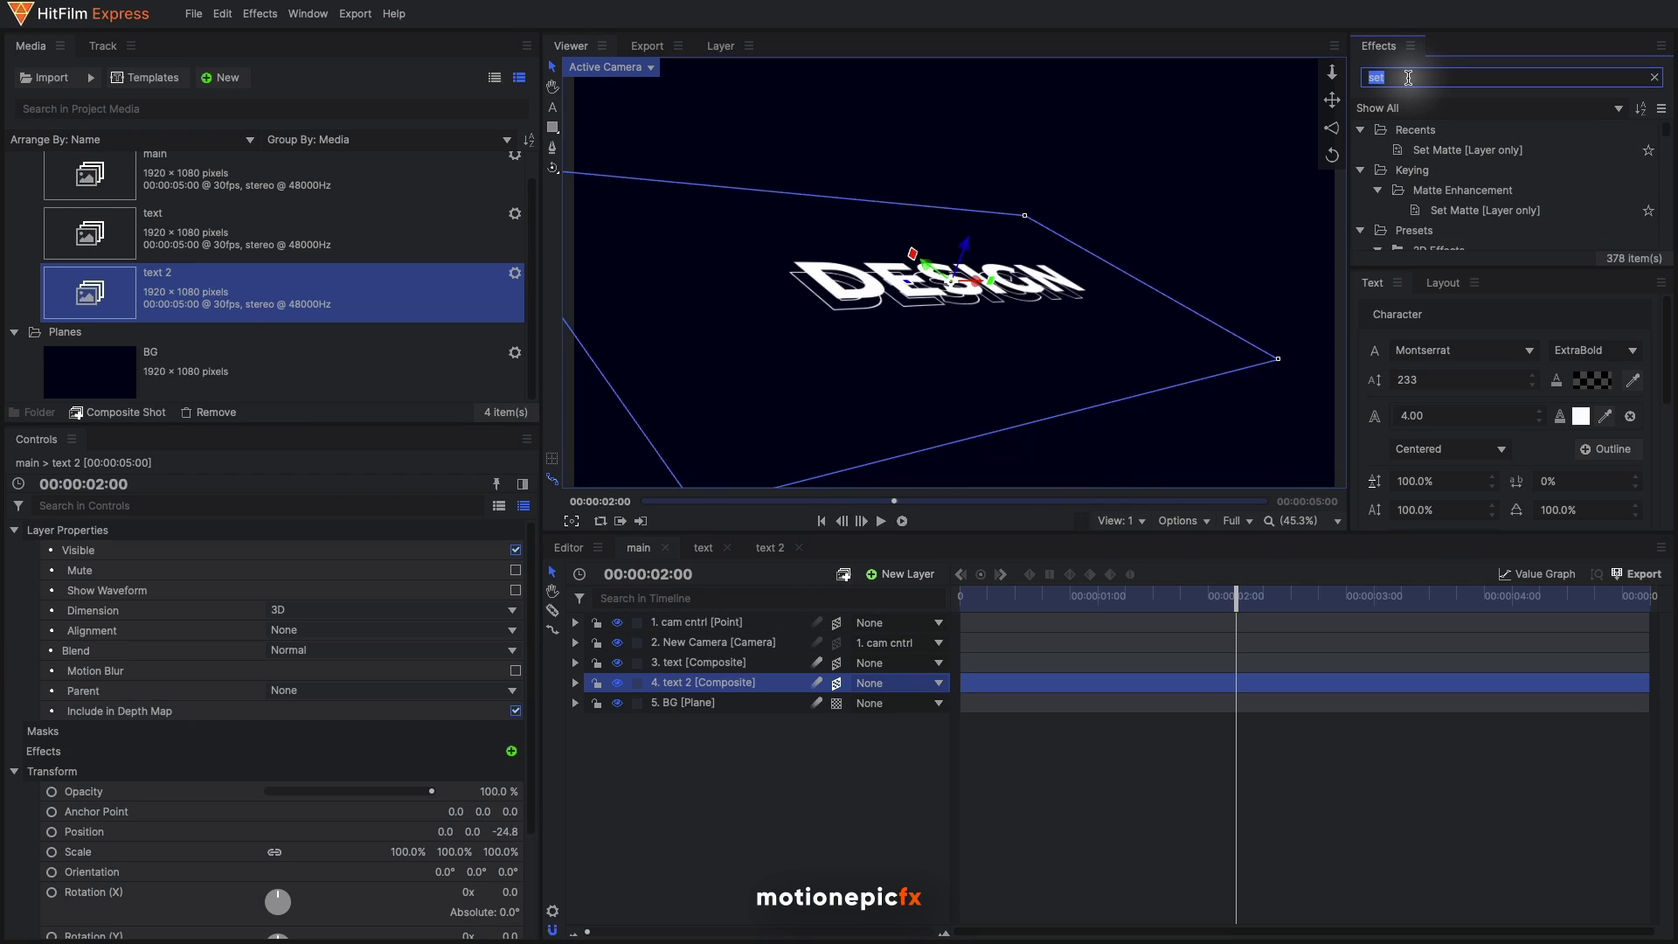
text(bl)
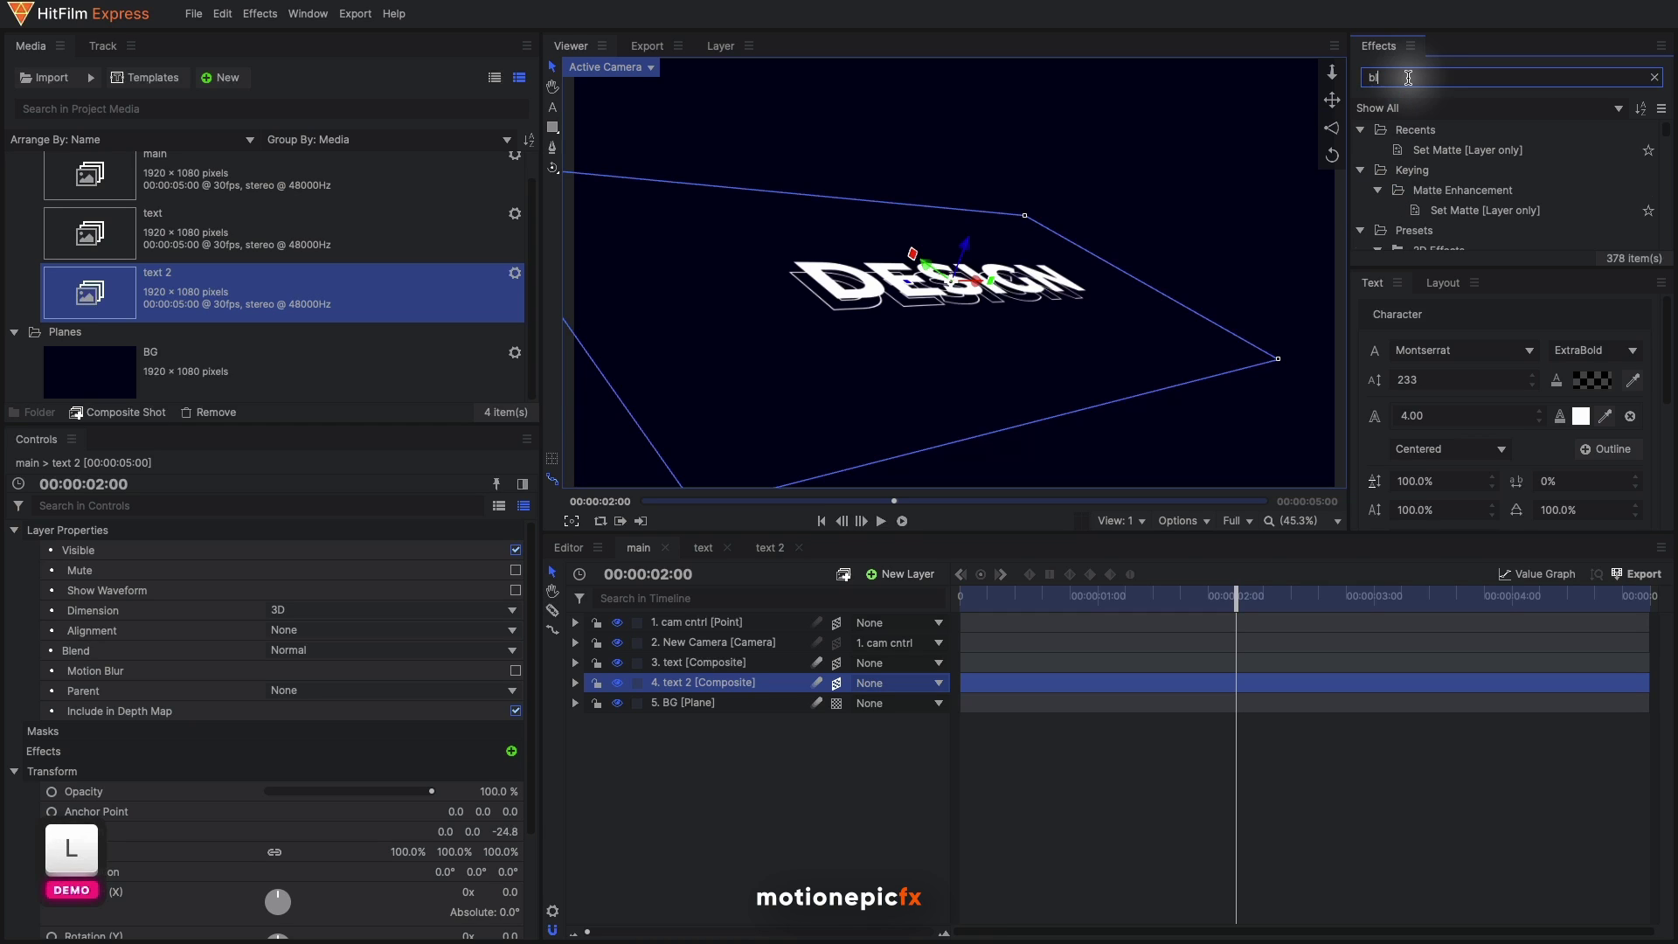
text(ur)
drag(1429, 149, 691, 680)
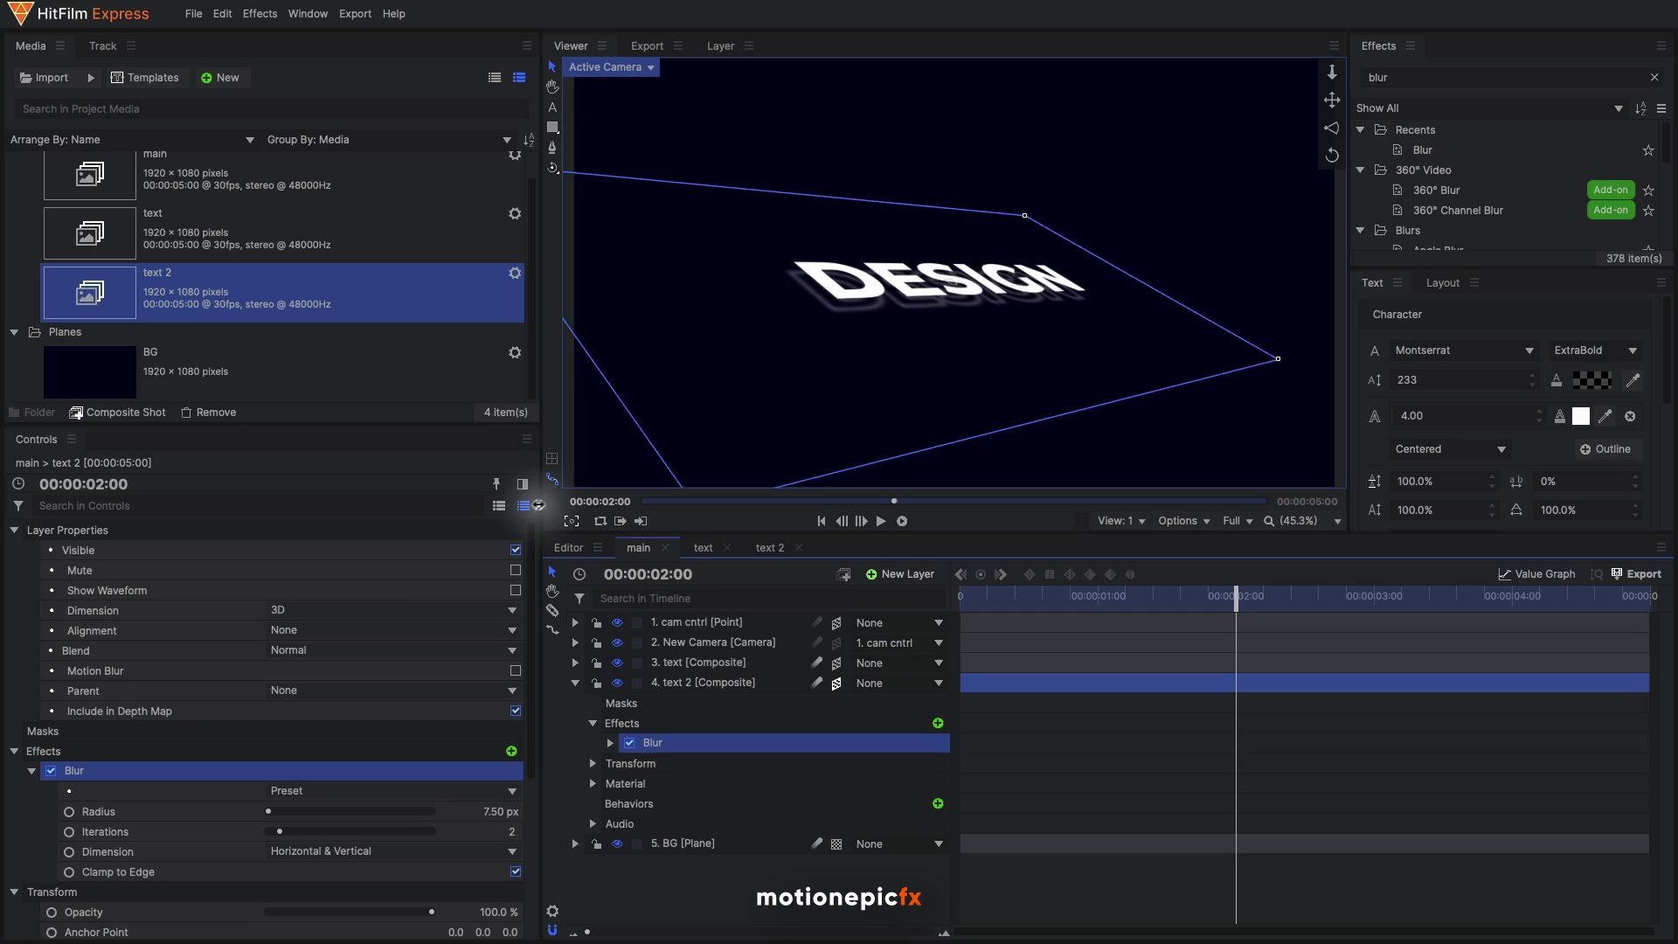
click(484, 812)
text(1)
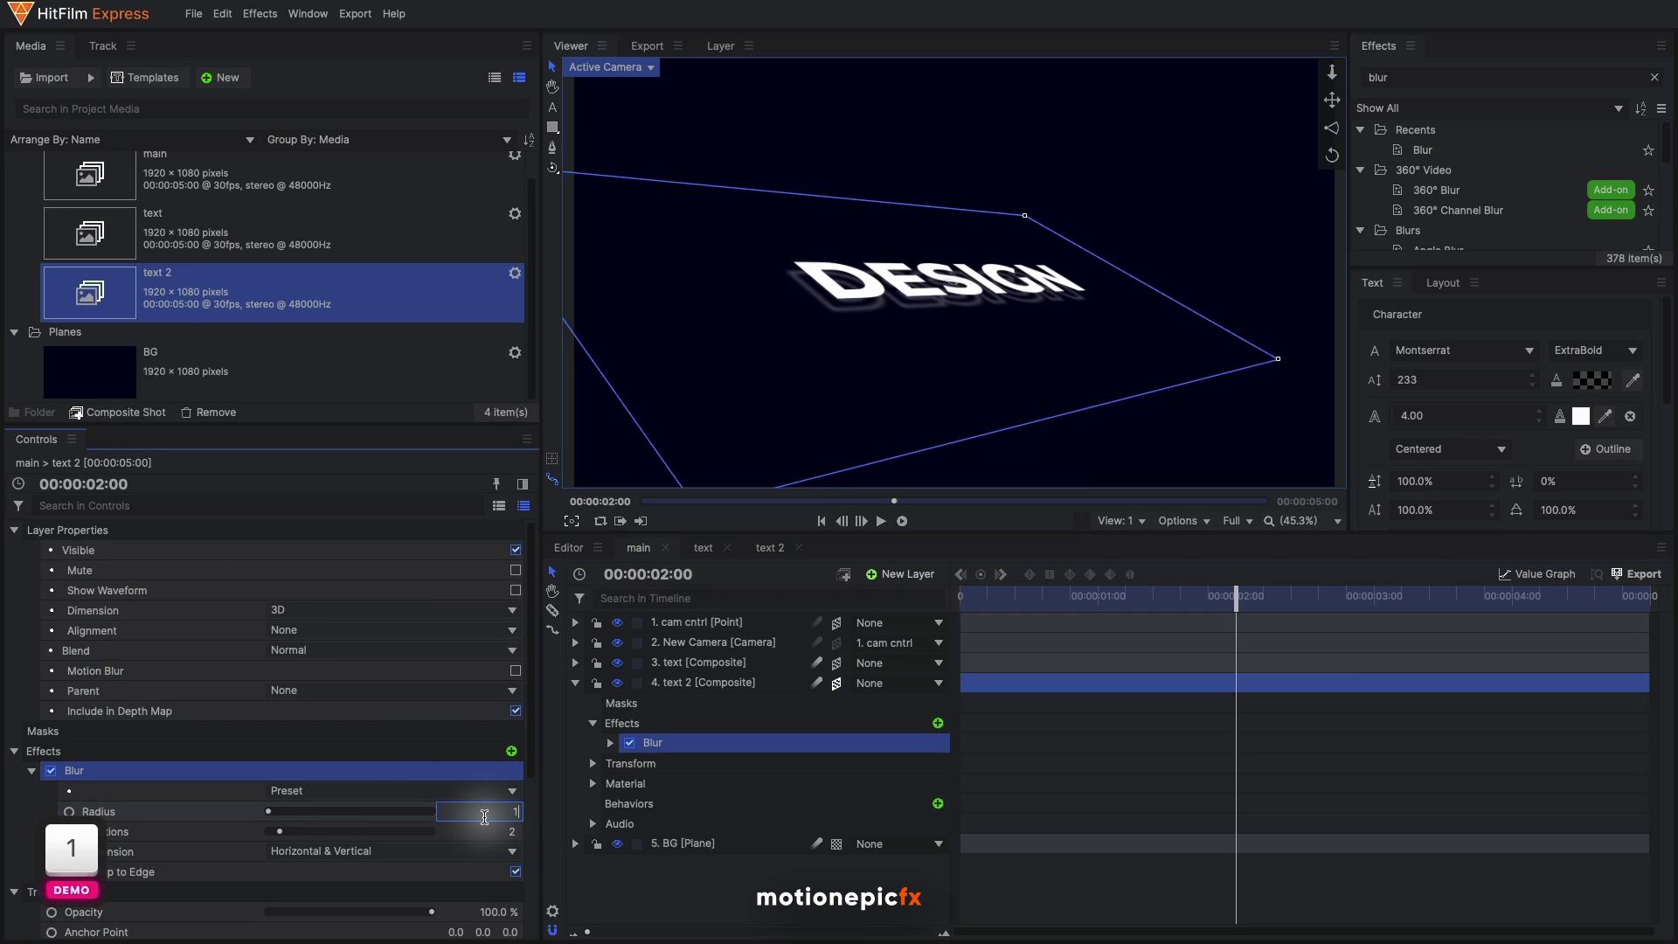
key(Return)
click(576, 682)
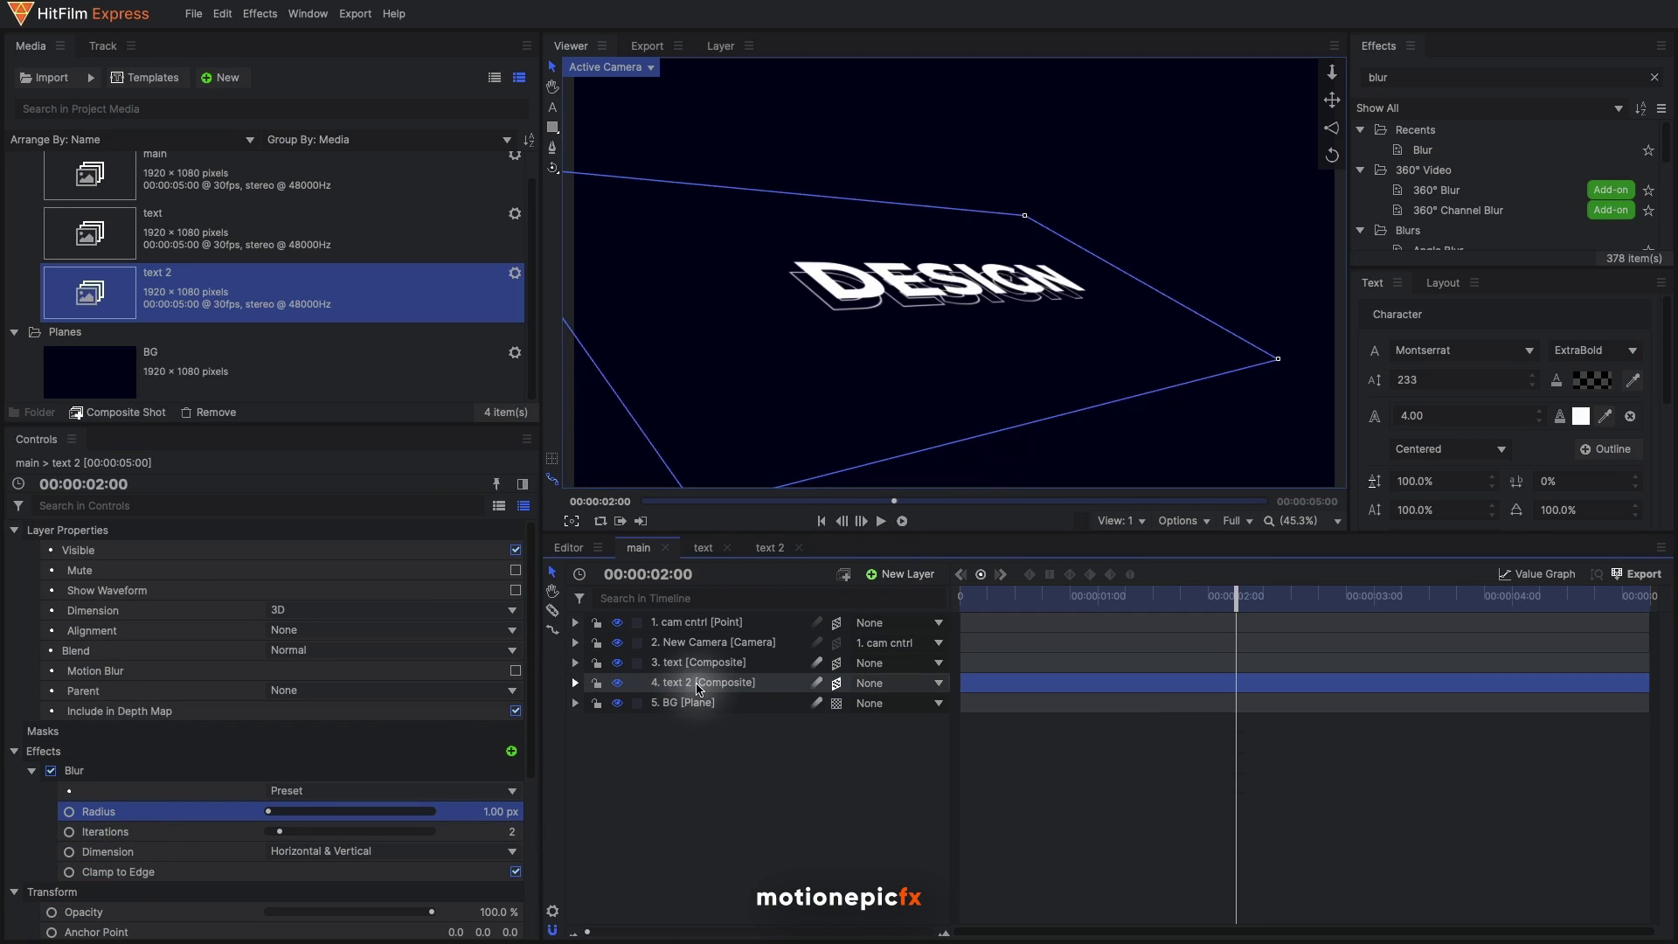
Duplicate text 2, push the copy further back in depth and set it to 70% opacity
click(699, 689)
key(super+d)
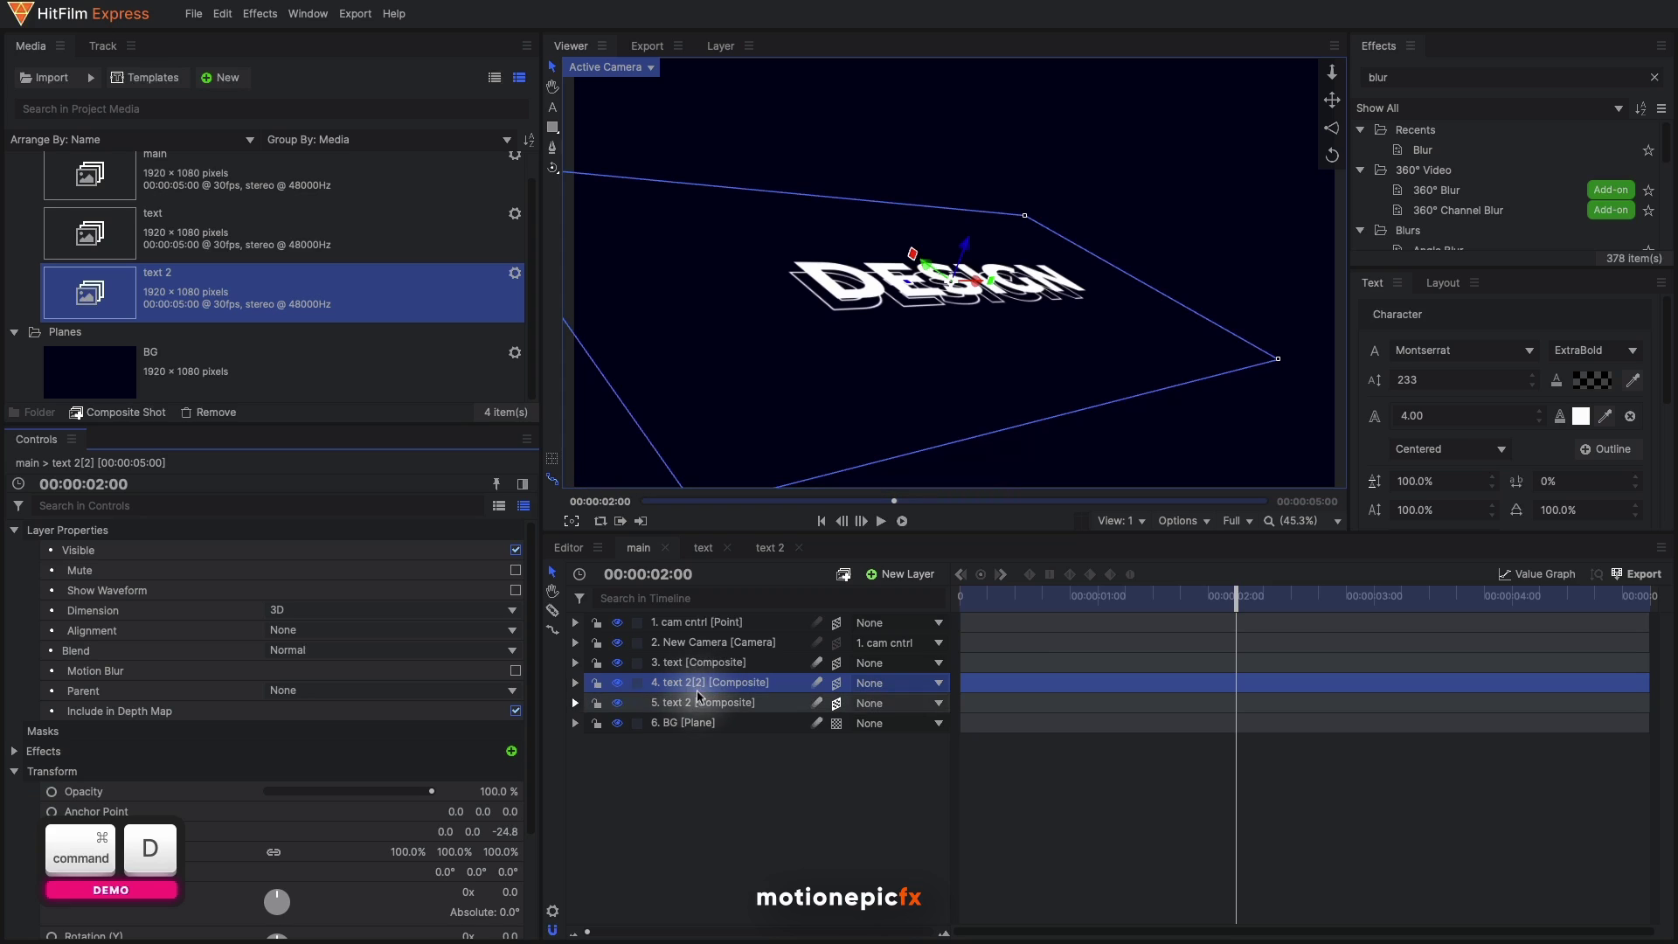
drag(696, 690, 691, 712)
key(Return)
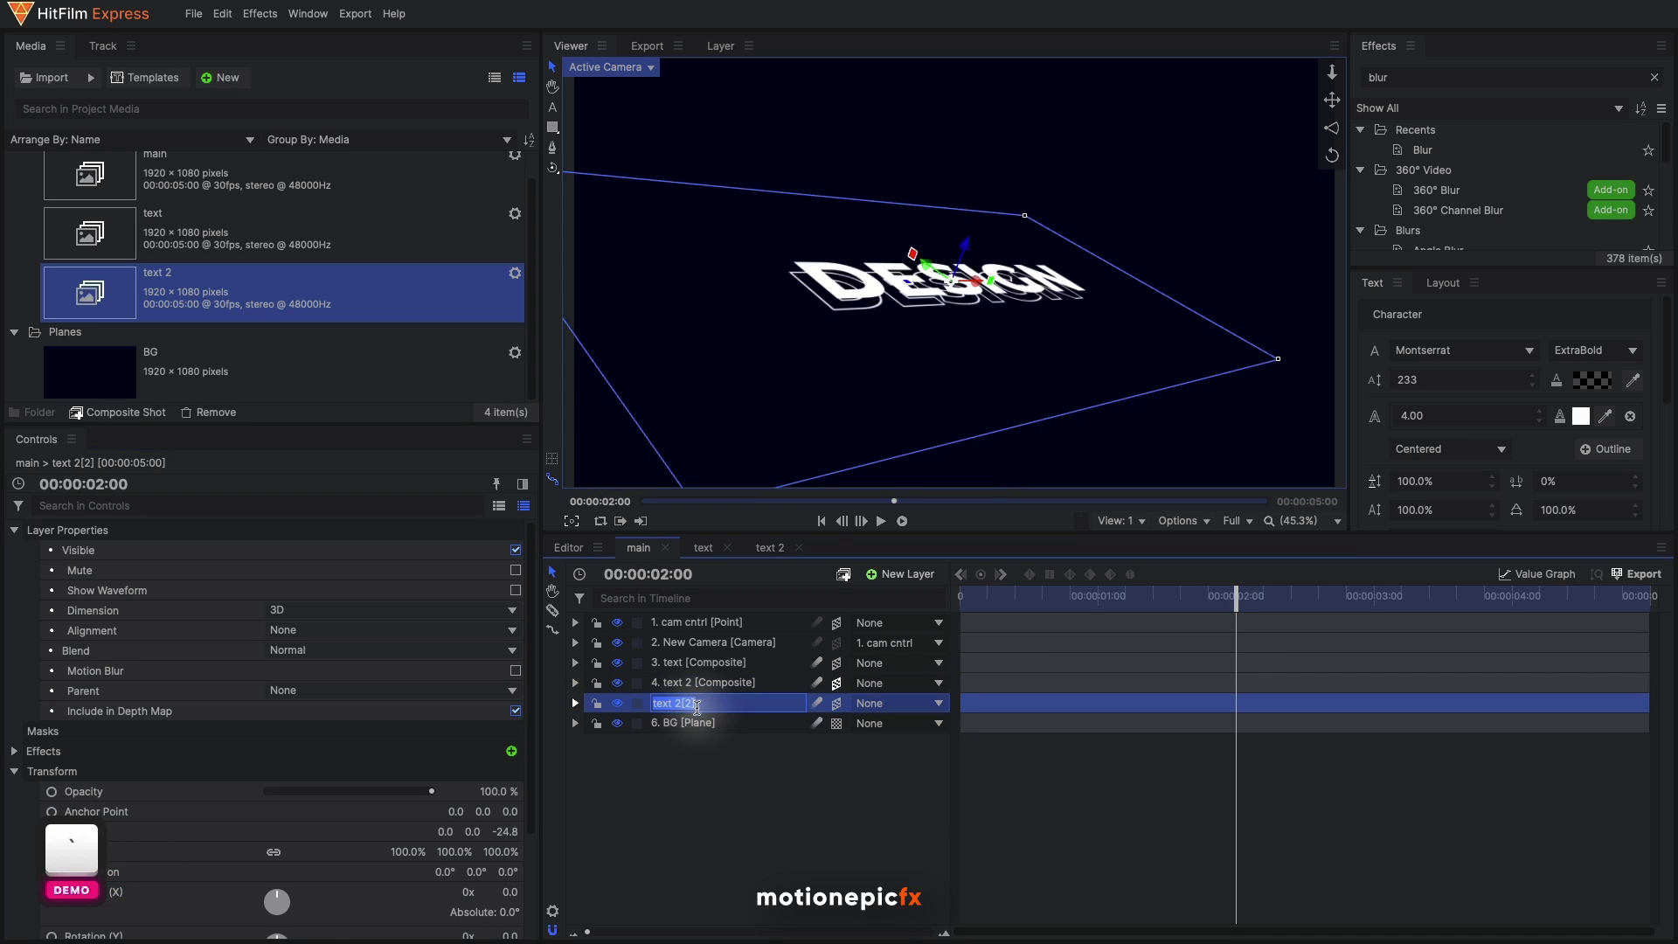
click(690, 706)
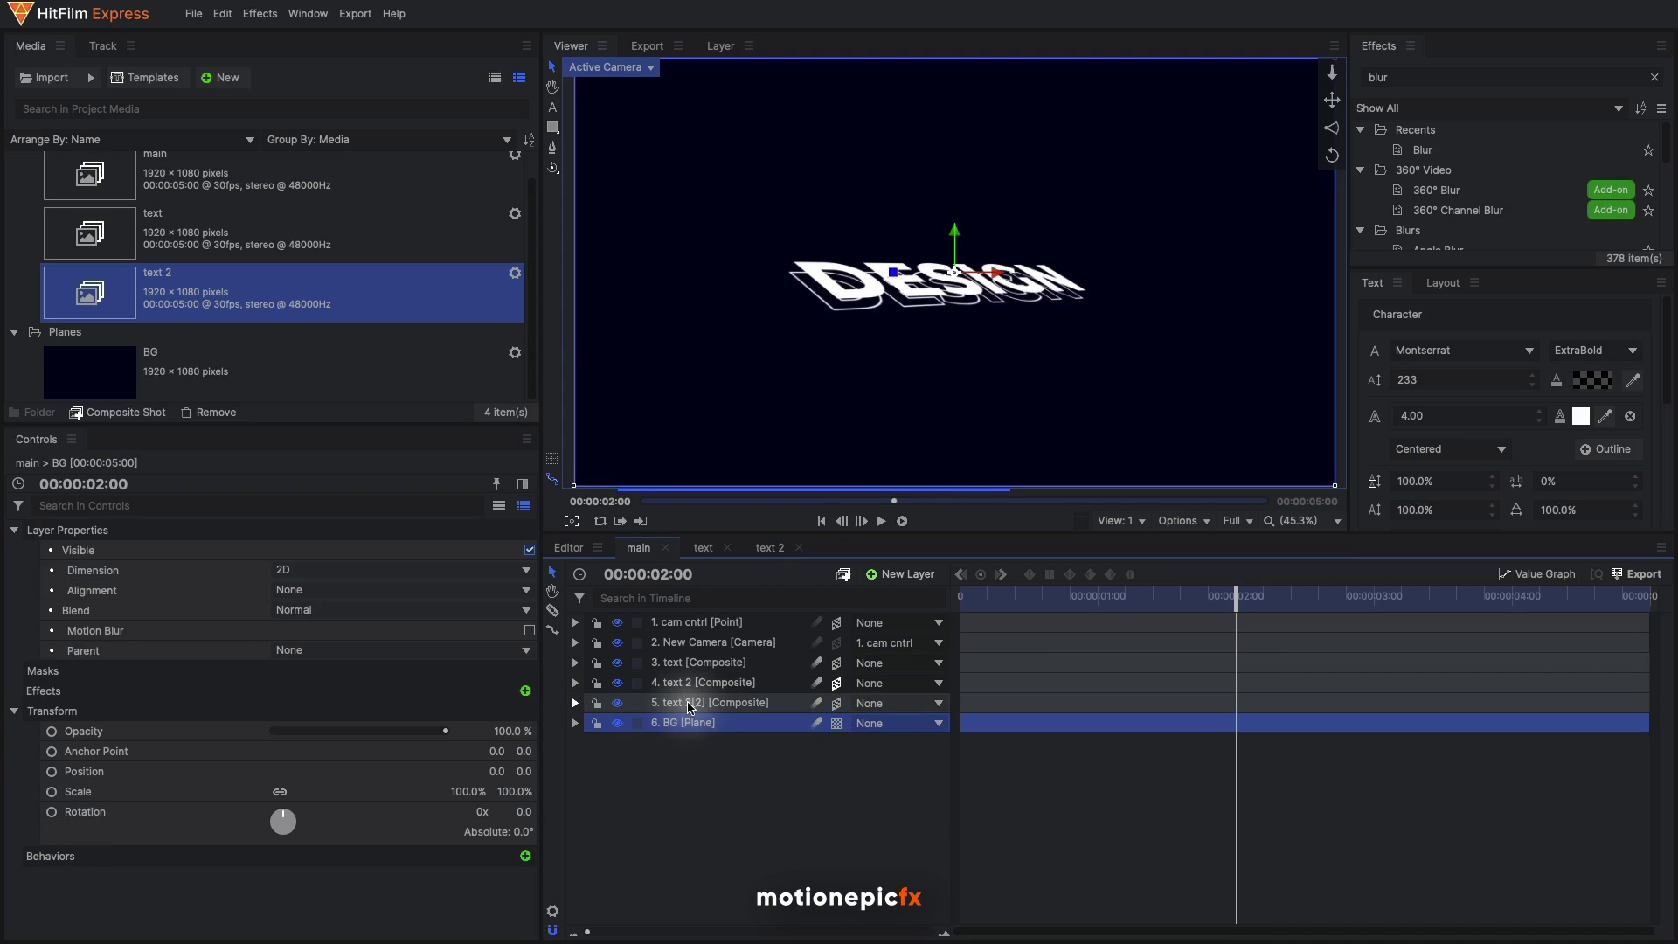
drag(963, 249, 962, 256)
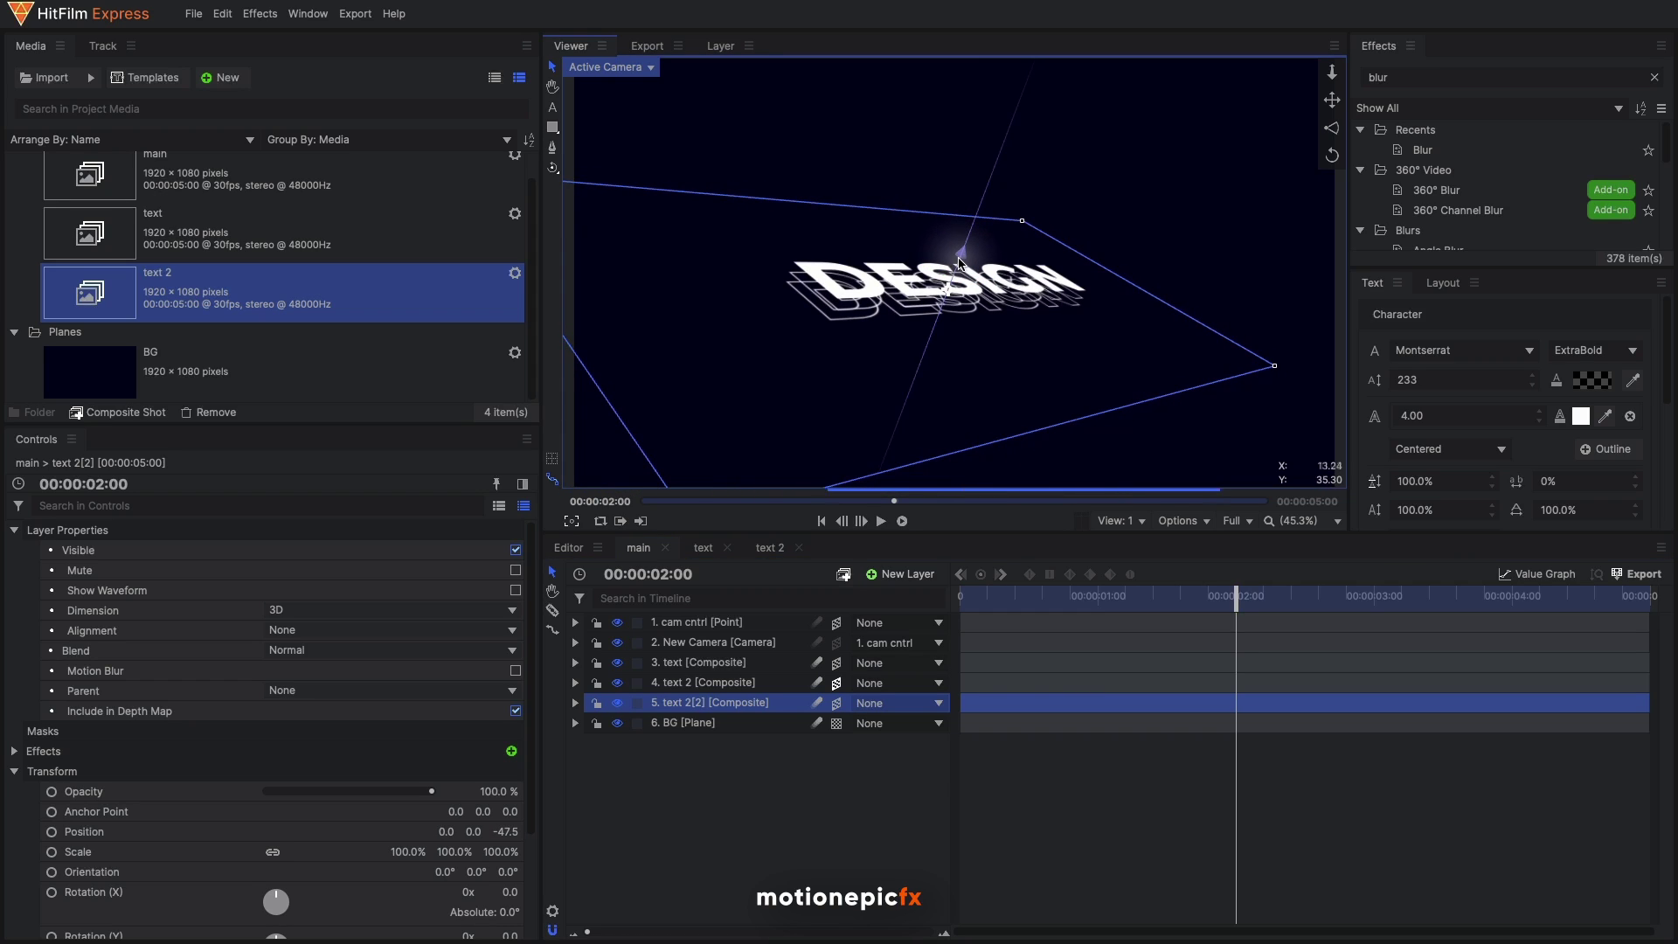
drag(958, 264, 960, 258)
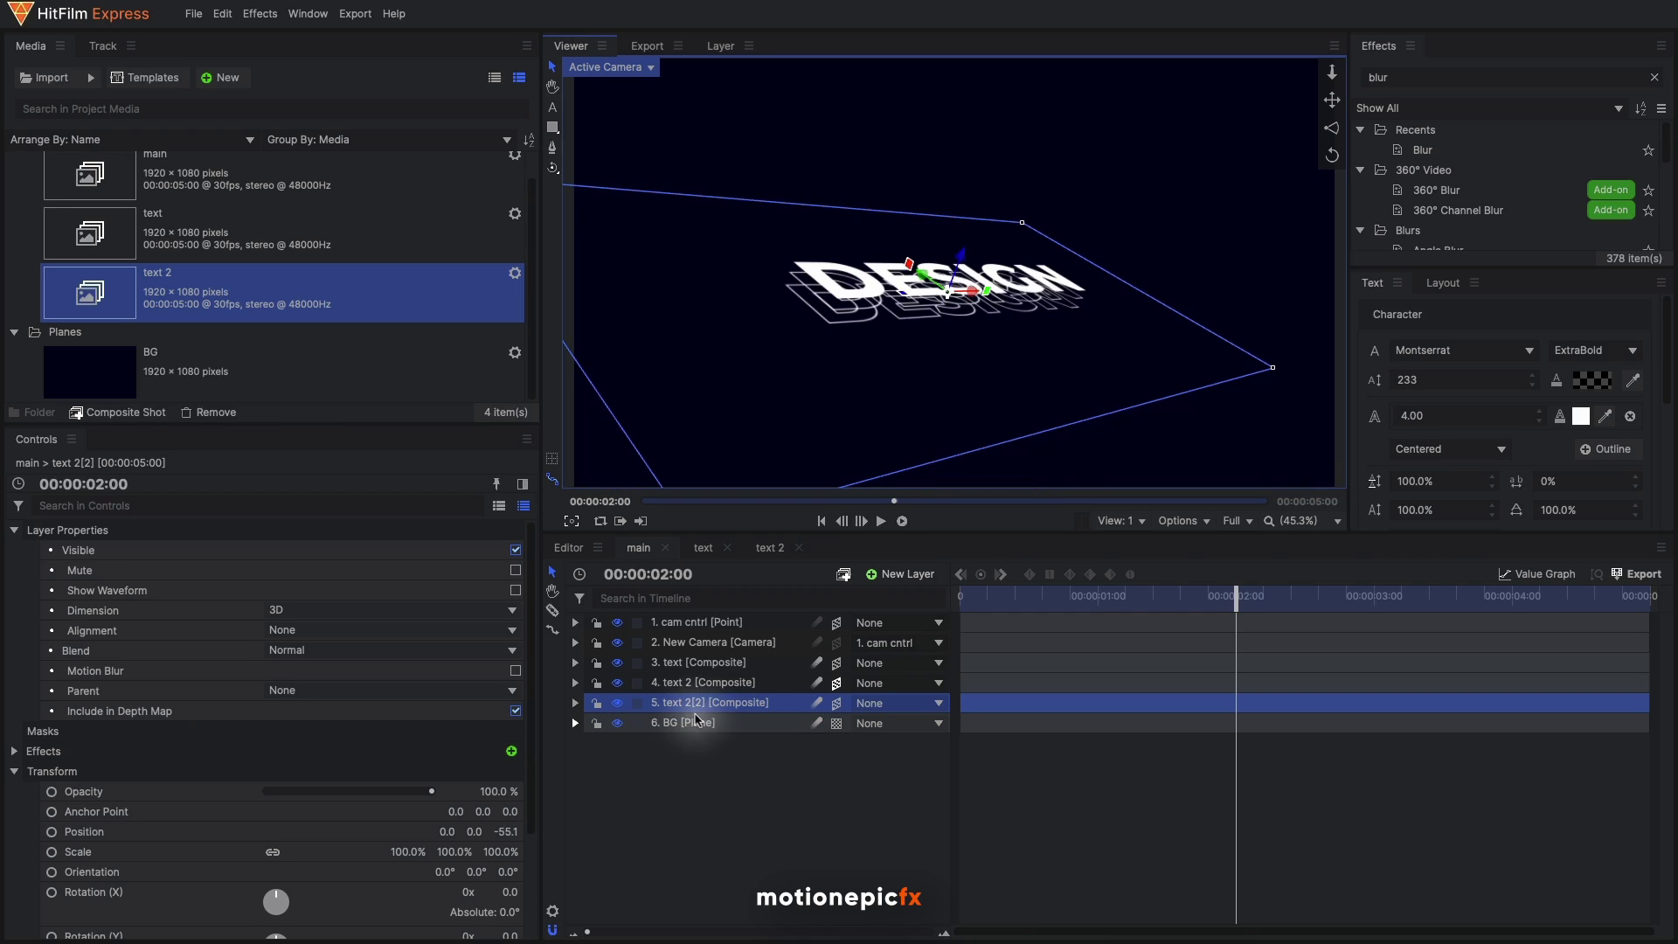
click(488, 791)
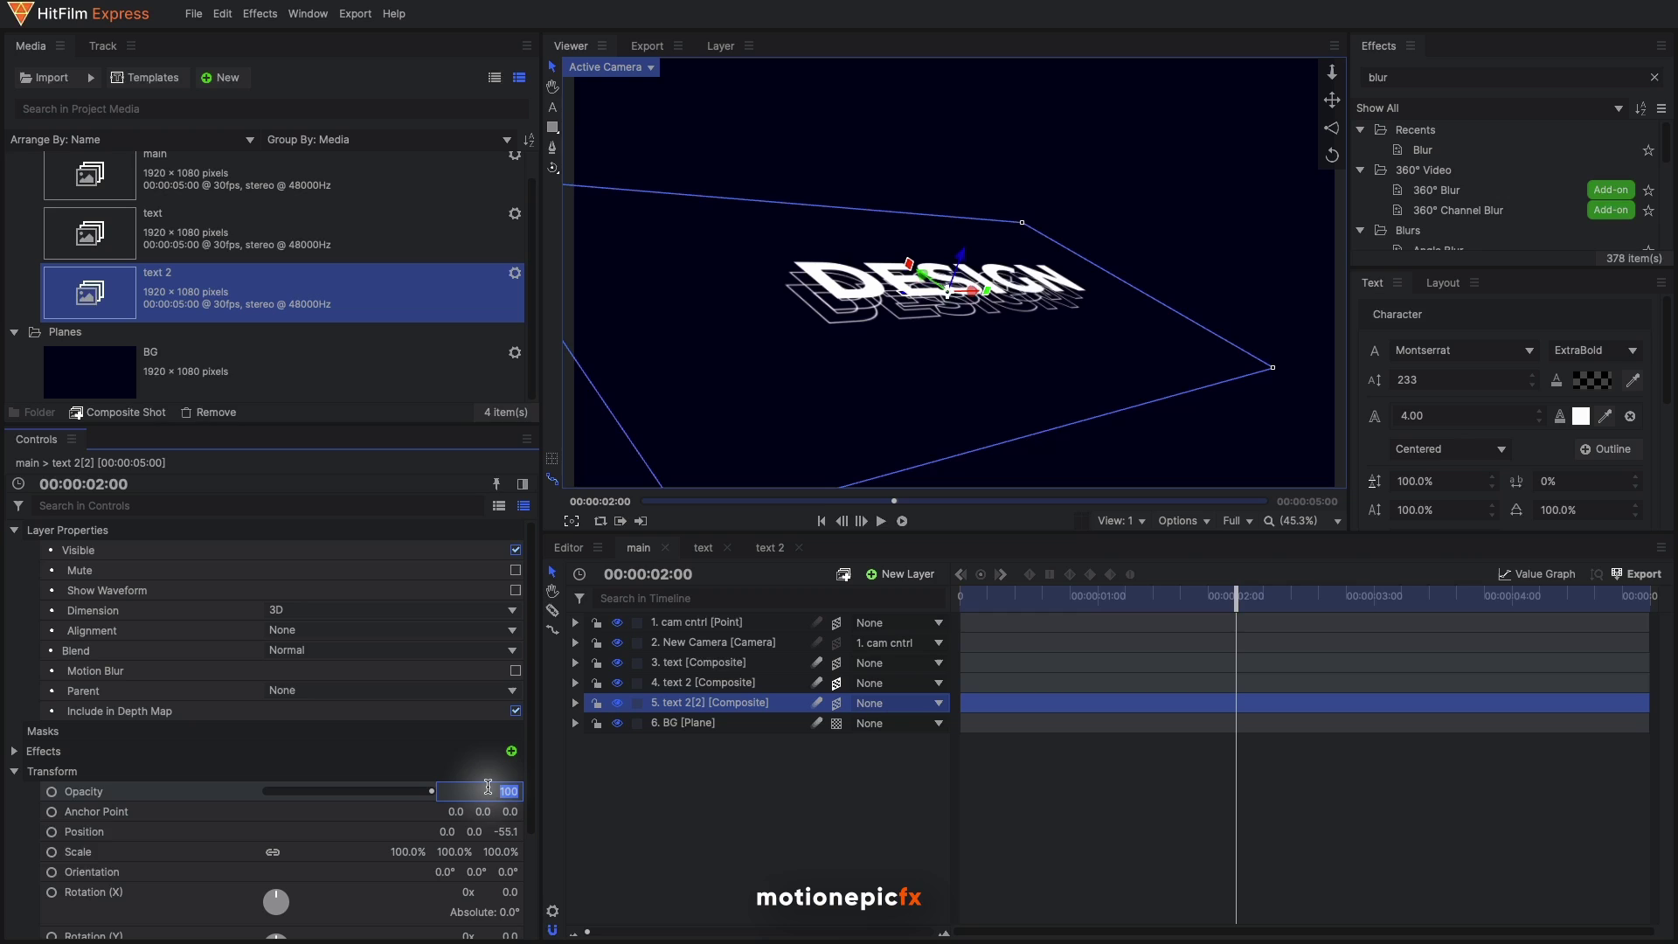
text(70)
key(Return)
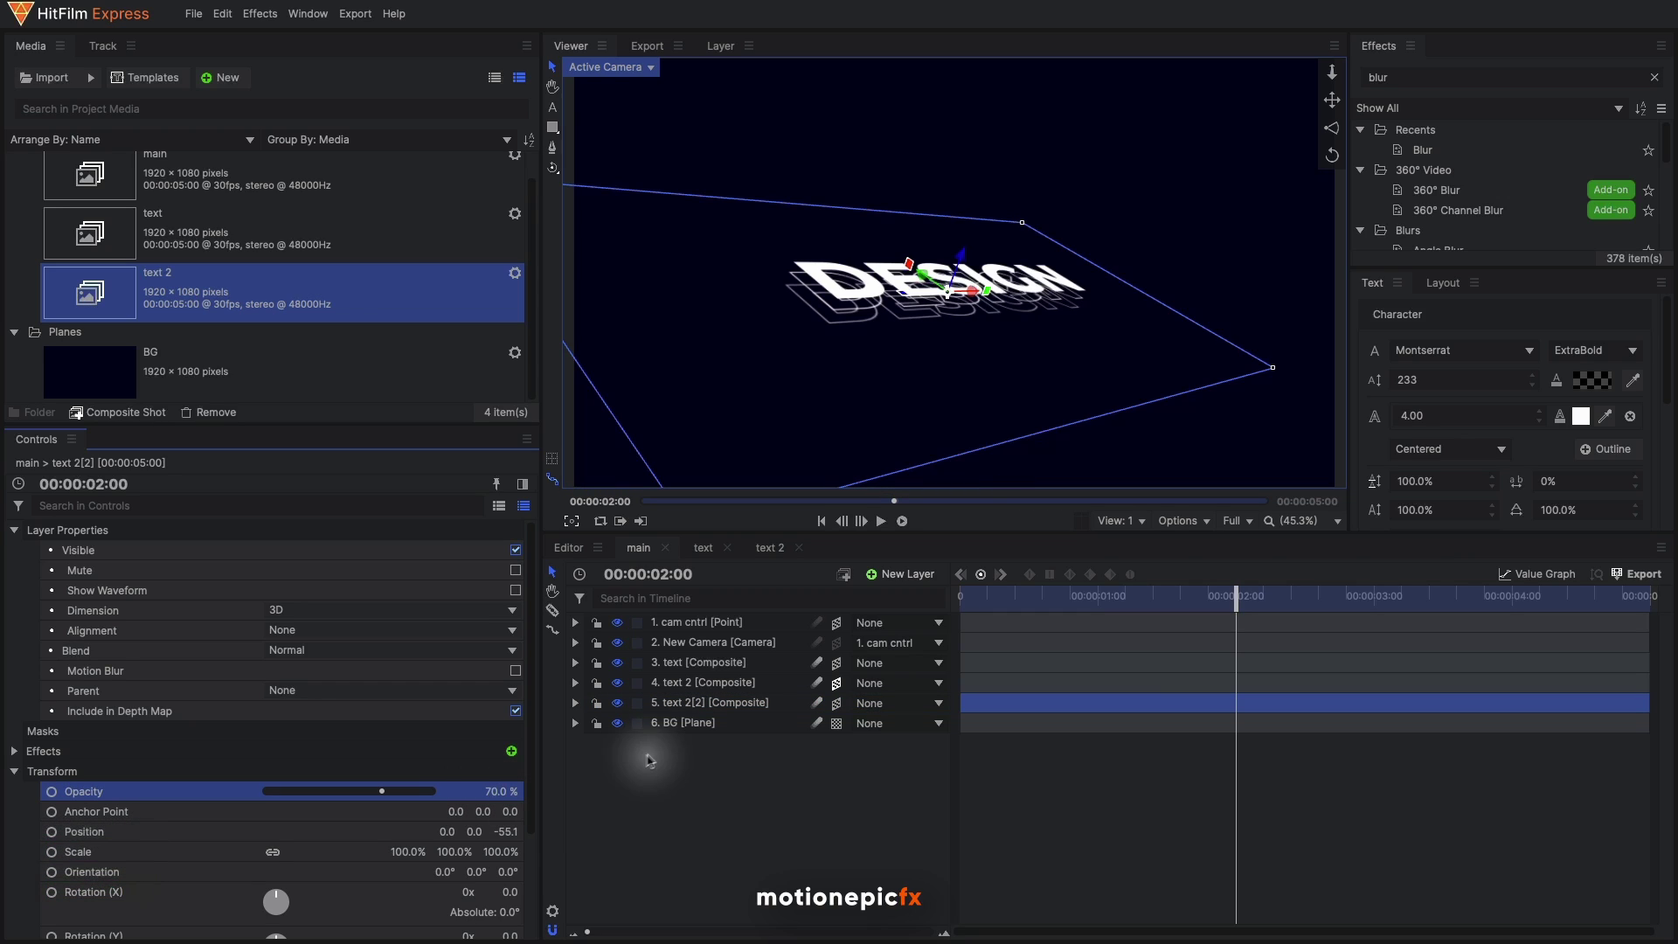
Duplicate text 2[2] into a second copy at 40% opacity, pushed further back
click(693, 703)
key(super+d)
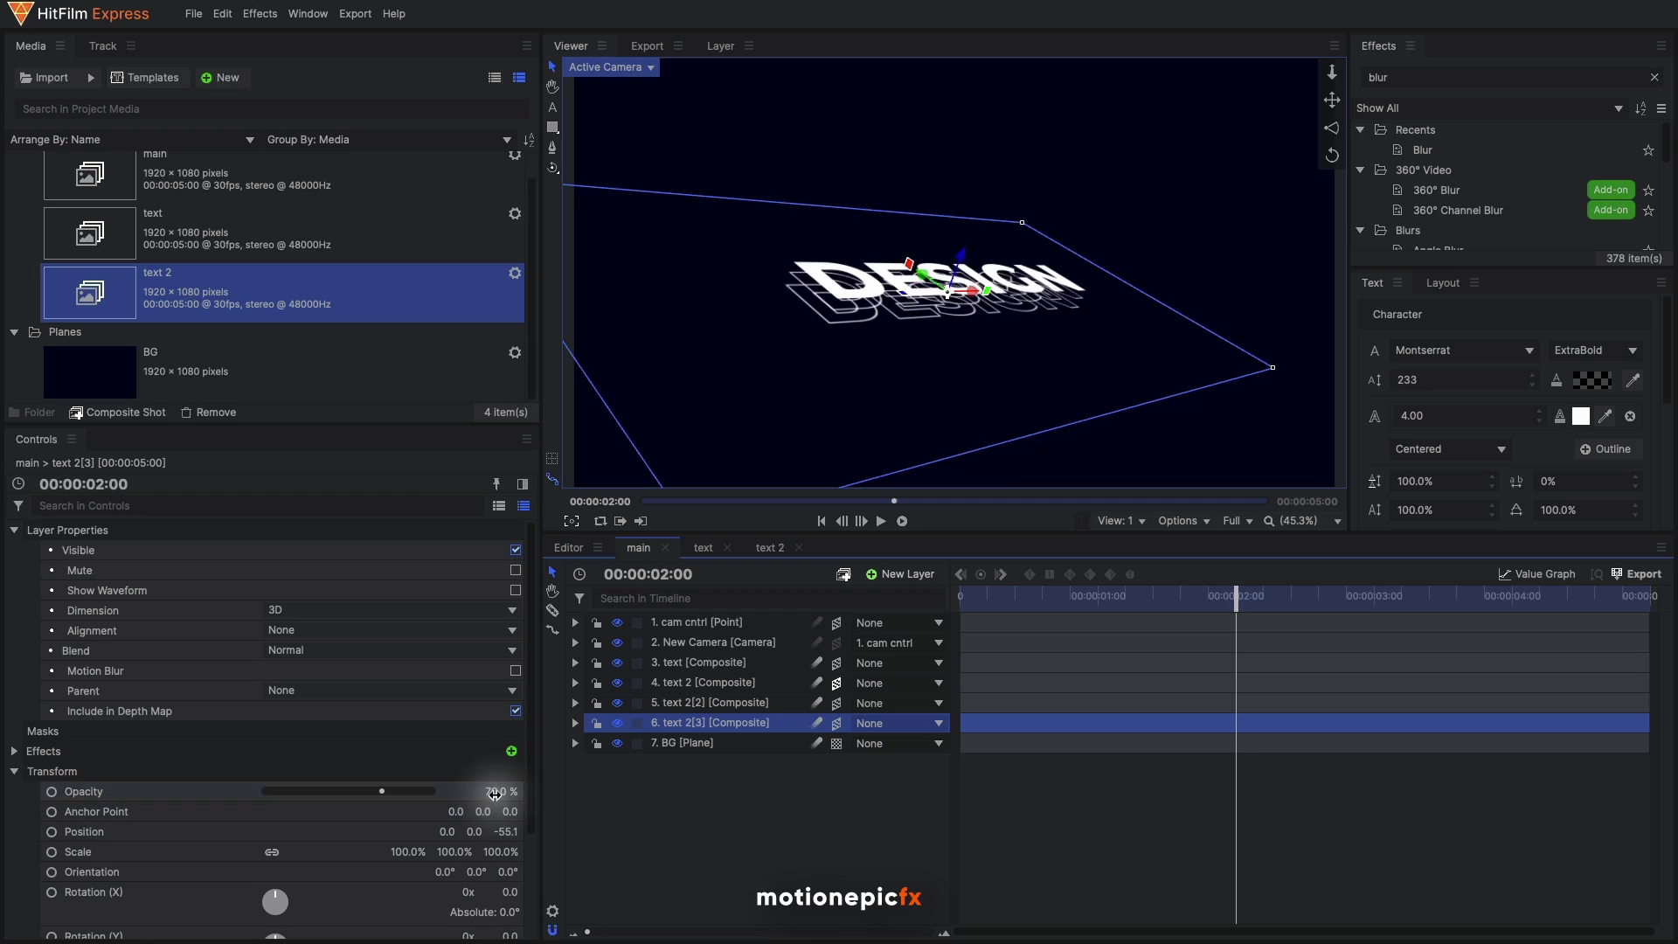
click(493, 791)
text(40)
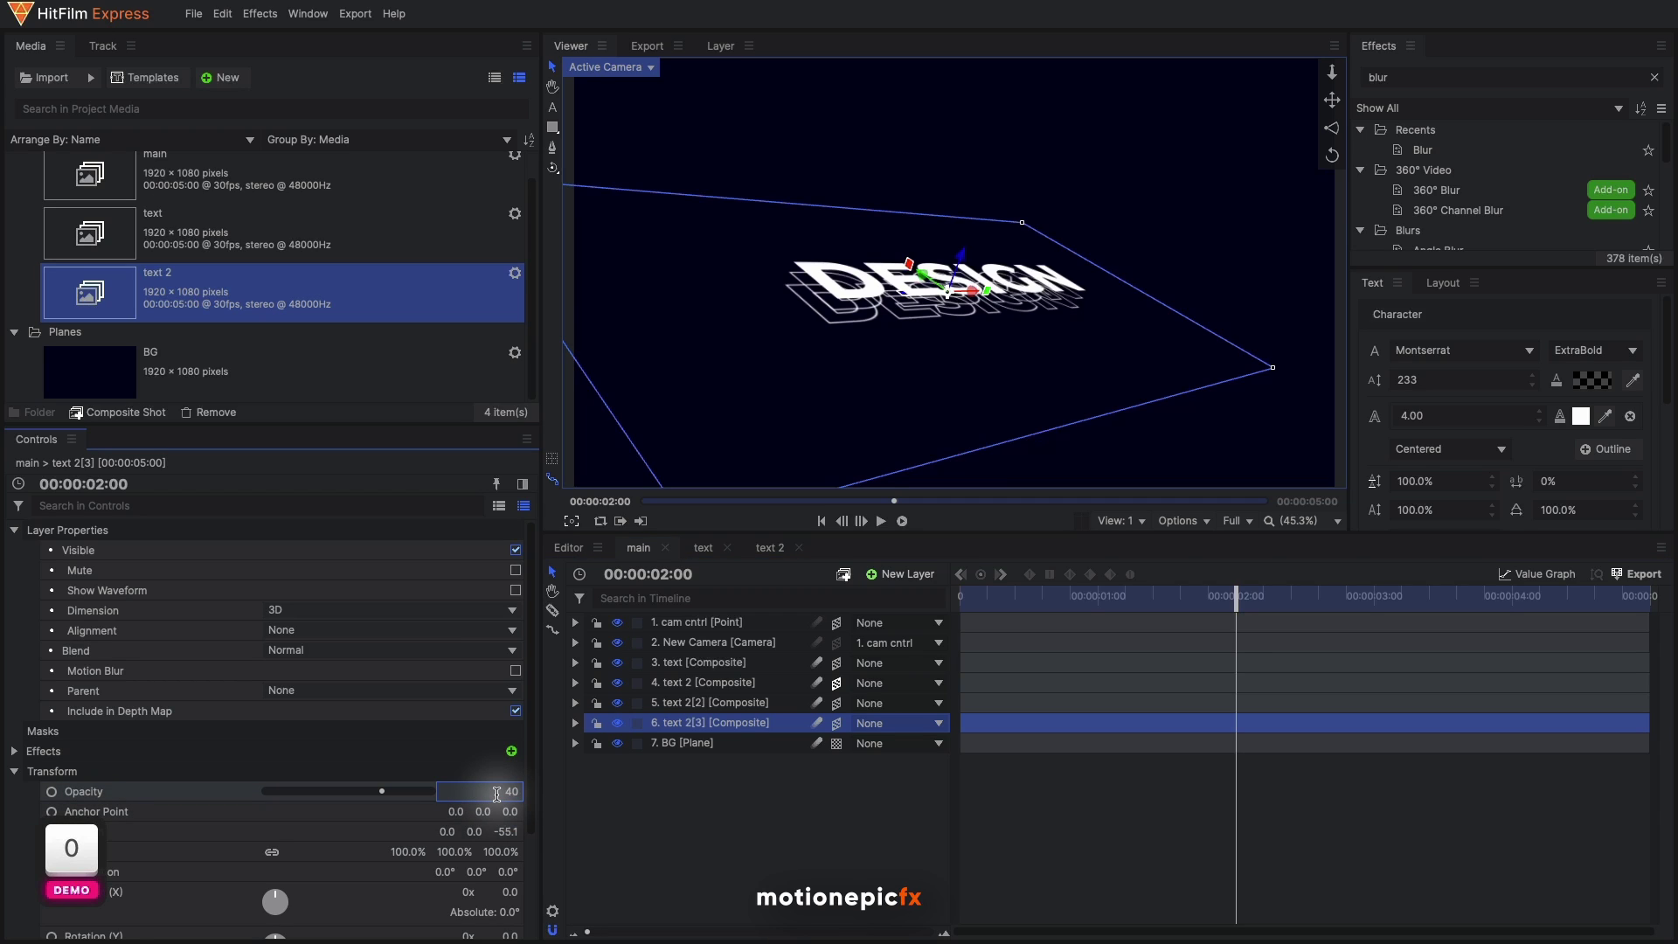
key(Return)
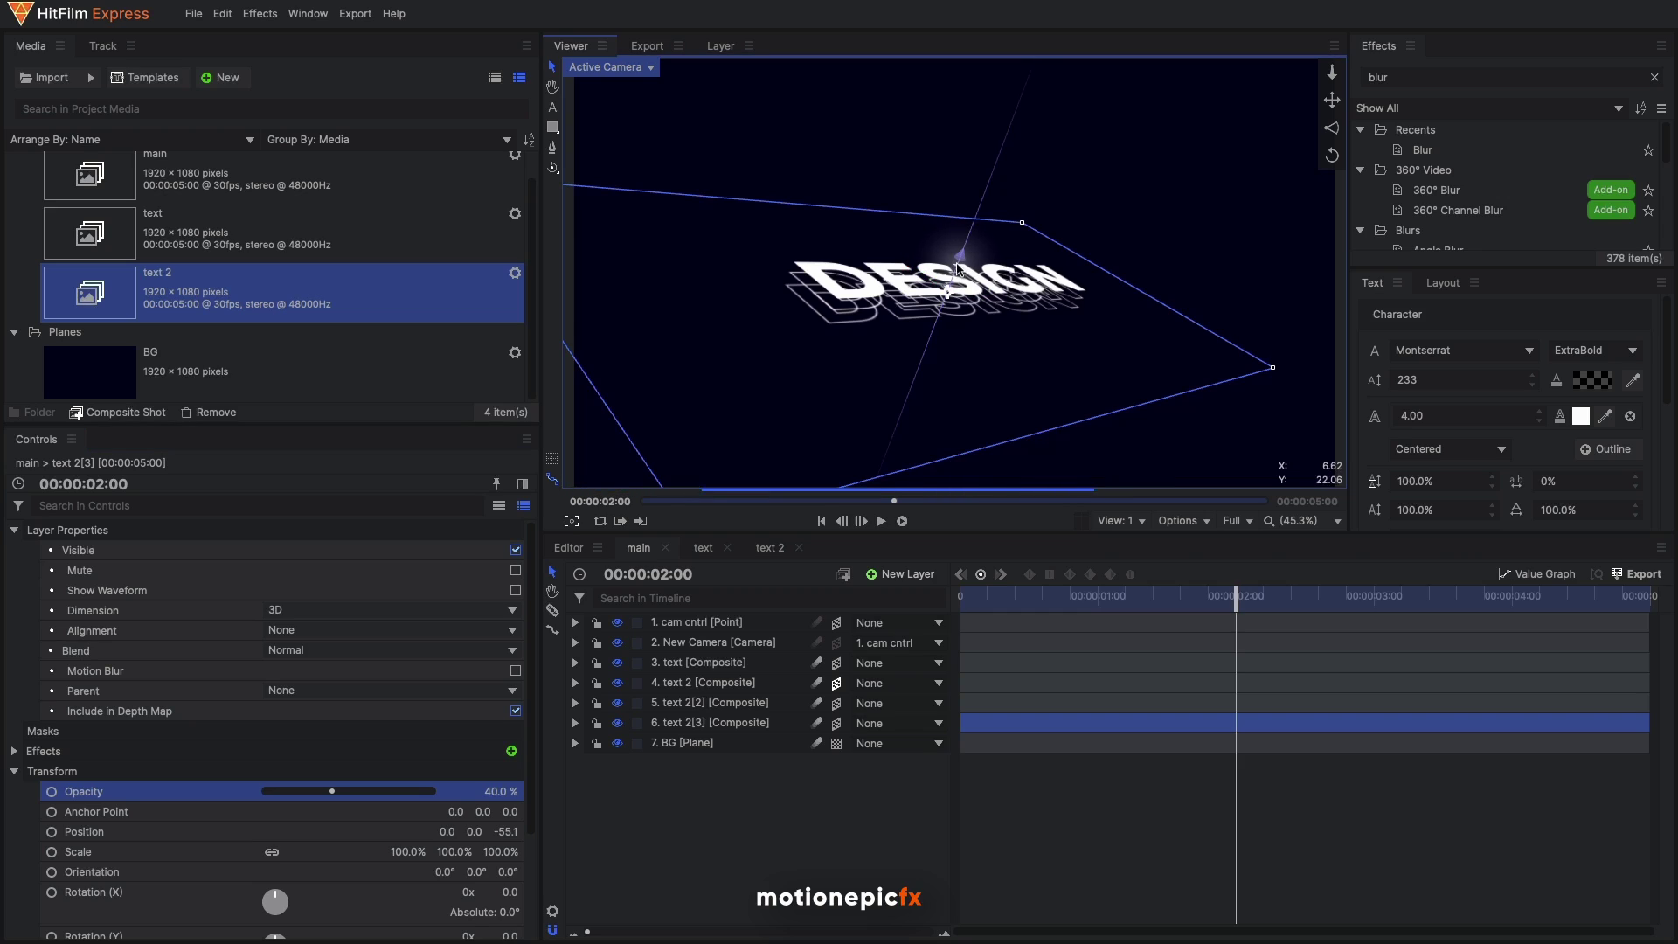
mouse_move(958, 269)
mouse_down()
mouse_move(947, 309)
mouse_move(956, 276)
mouse_up()
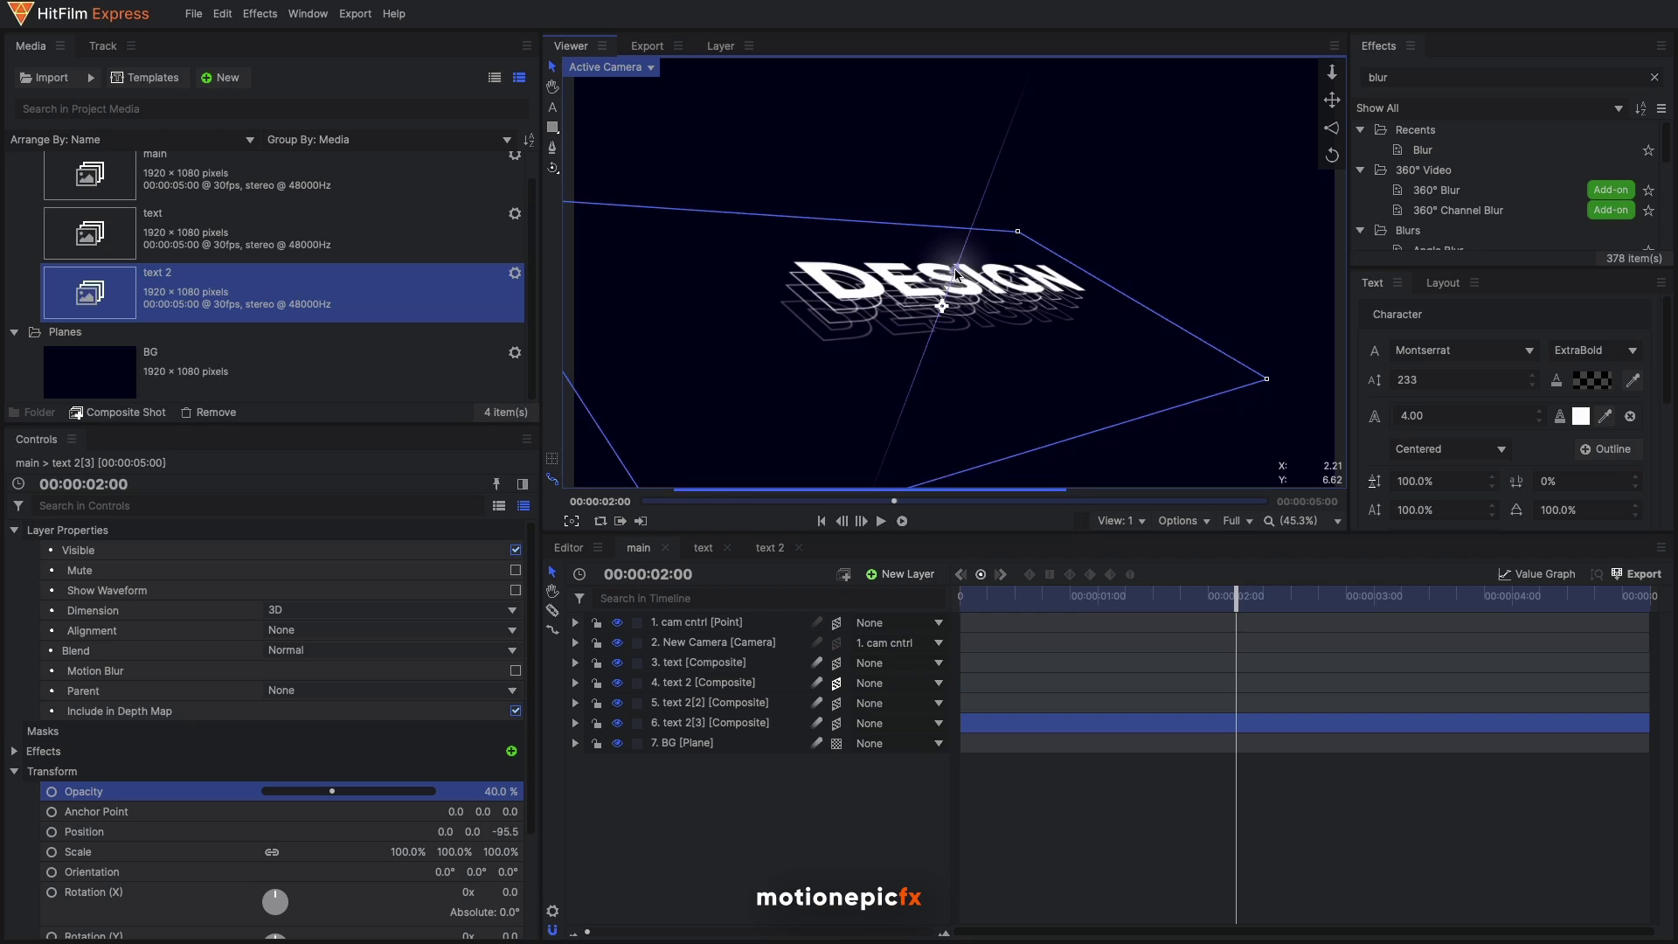
Add a third copy at 10% opacity, deepest at Z -131.0, then preview the animation
click(705, 729)
key(super+d)
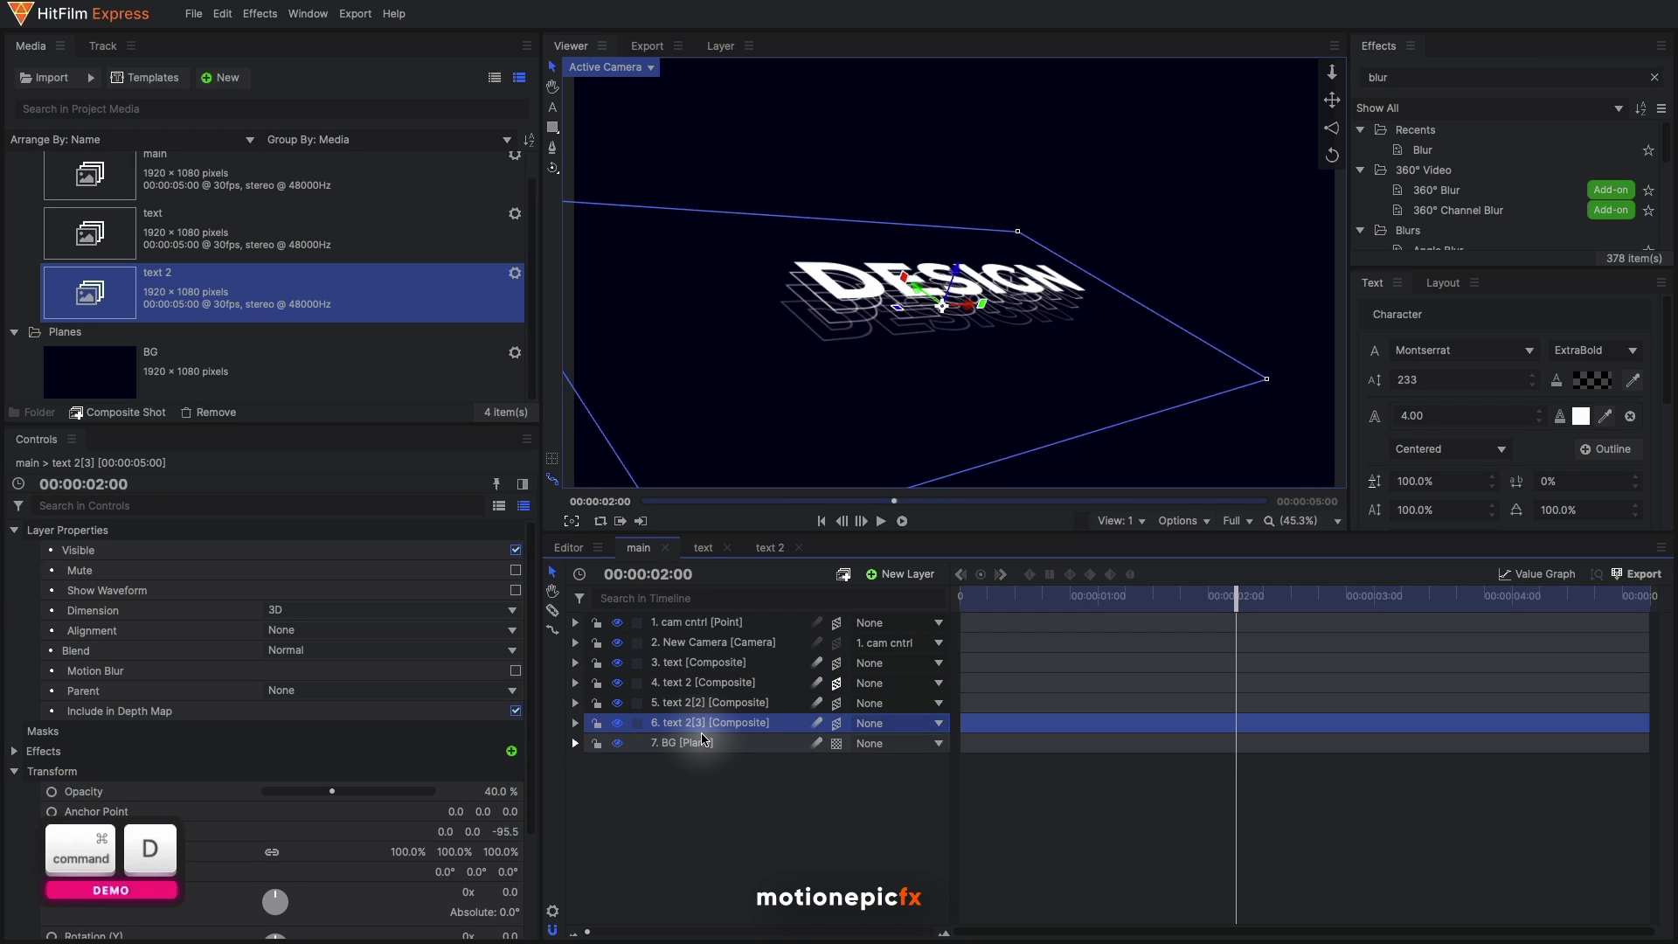
drag(706, 750, 707, 753)
click(496, 792)
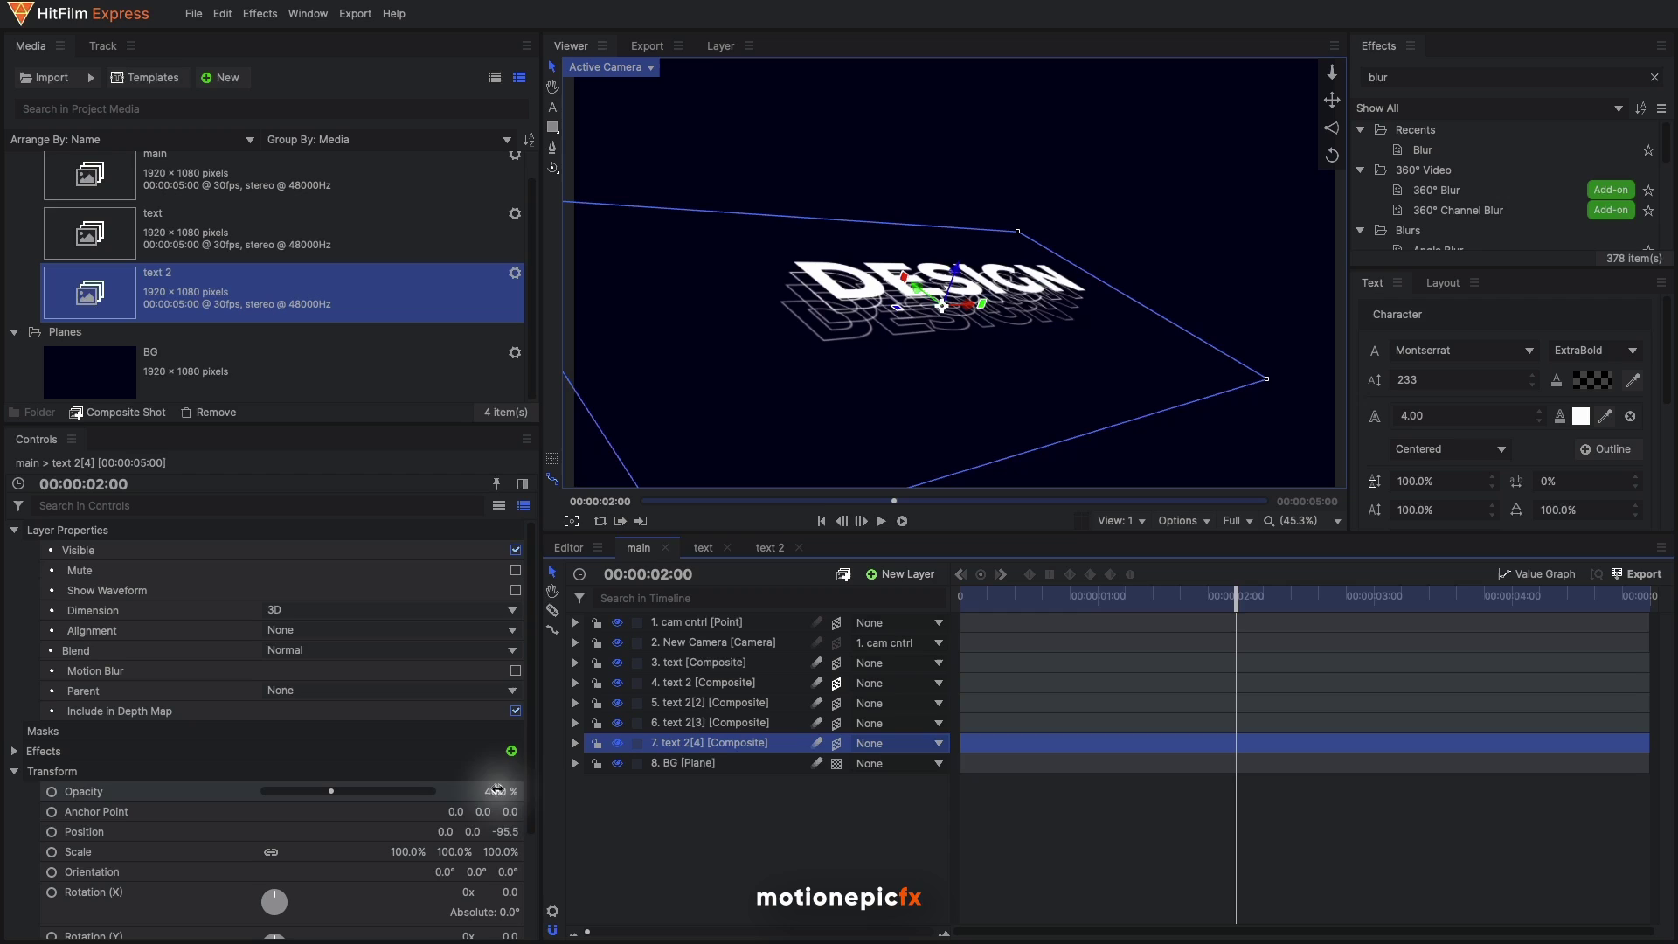
text(10)
key(Return)
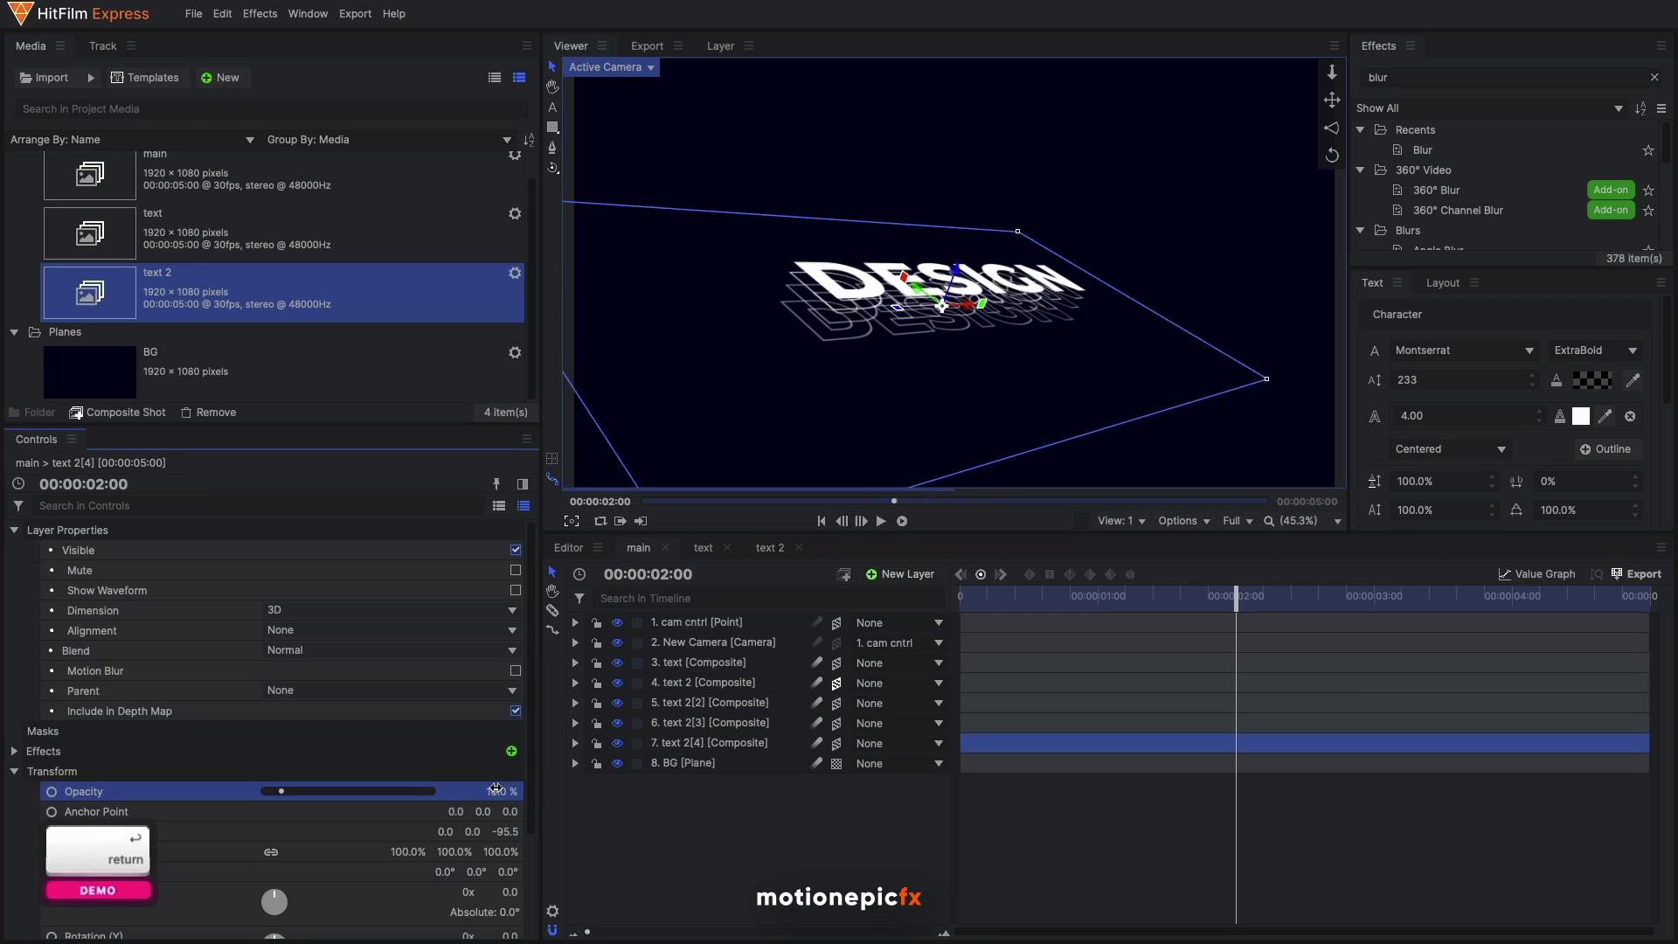
drag(956, 270, 953, 279)
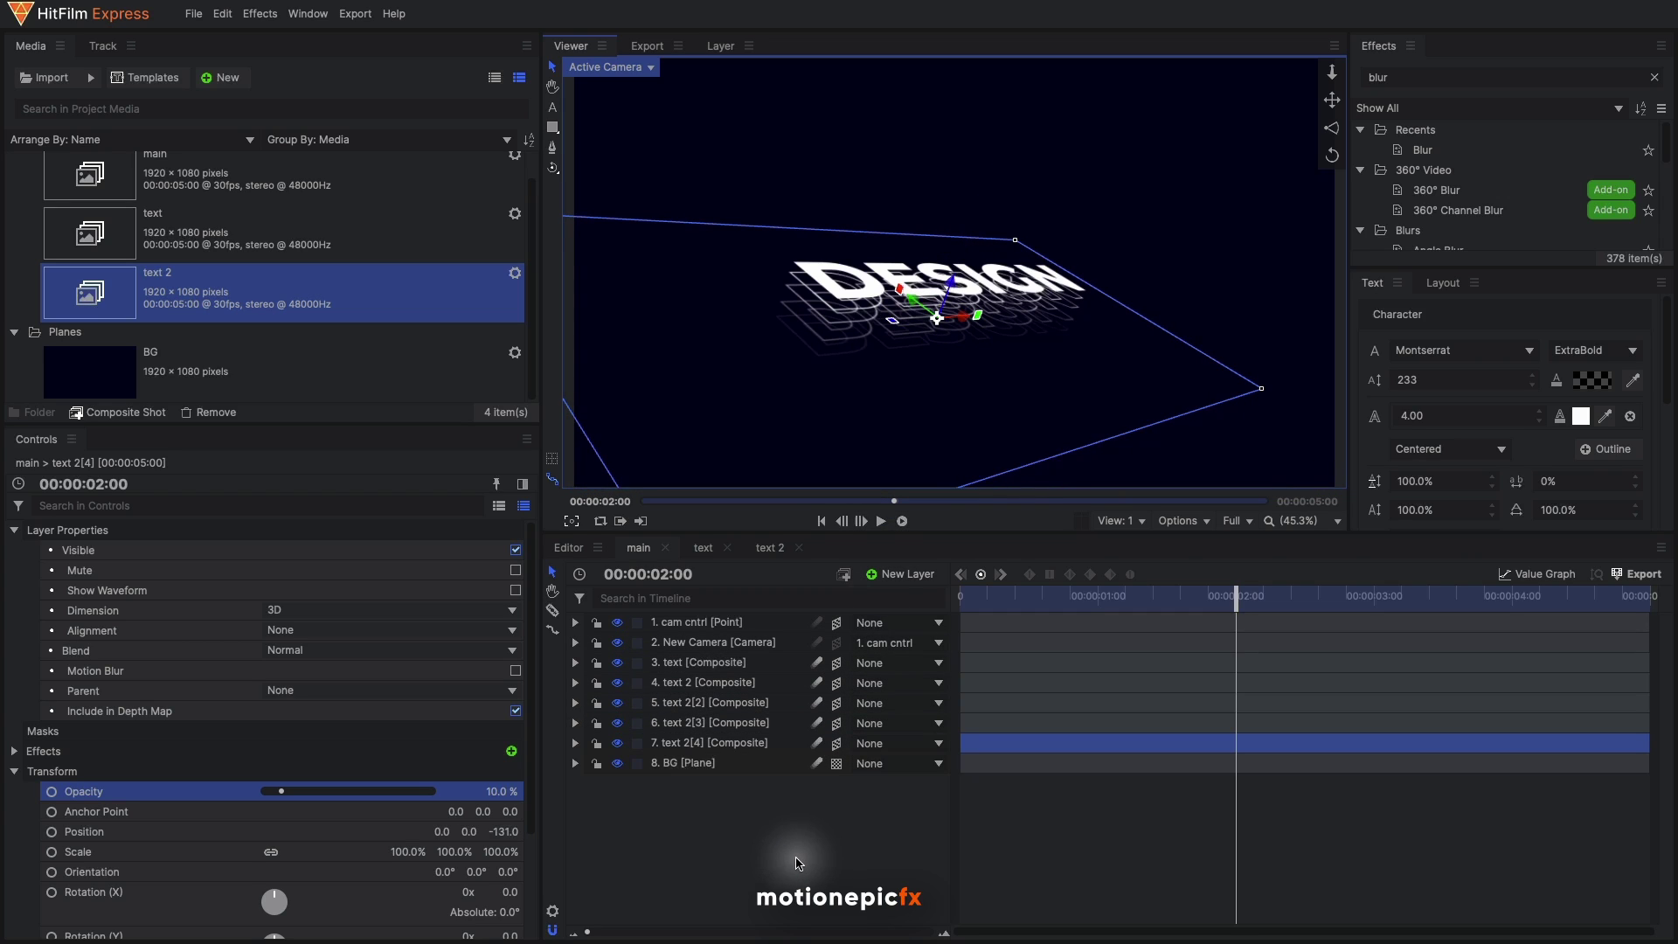
click(797, 864)
click(1061, 607)
key(space)
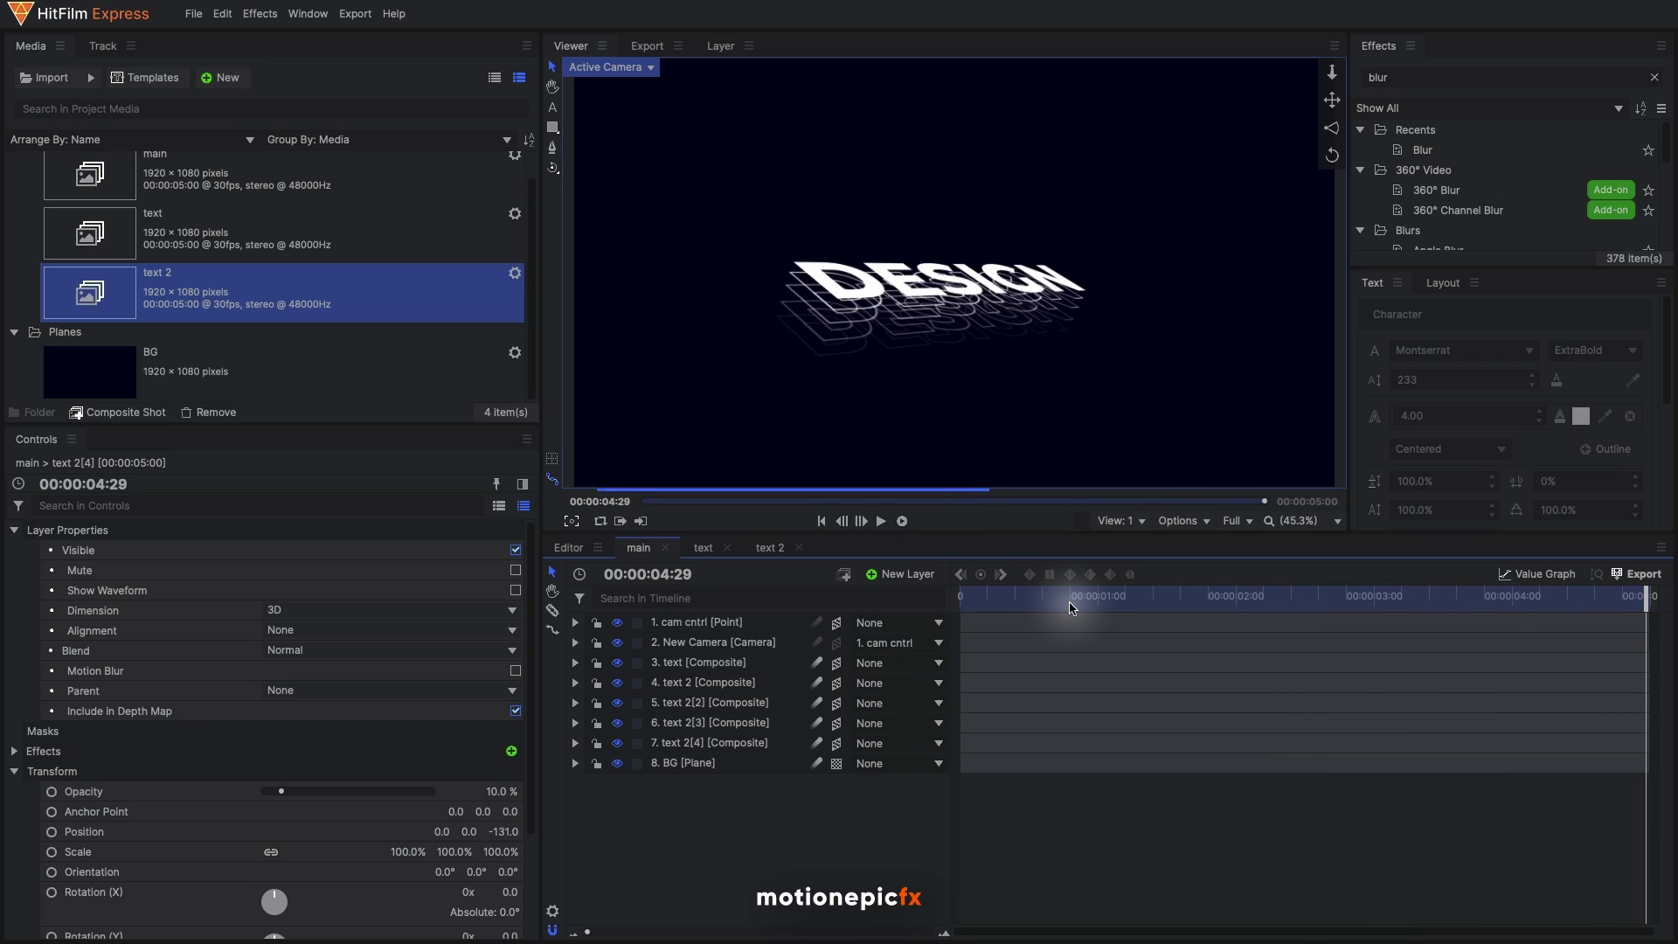
Keyframe cam cntrl at 00:00:04:29 to Rotation X -42° and Rotation Y 30°
click(1099, 601)
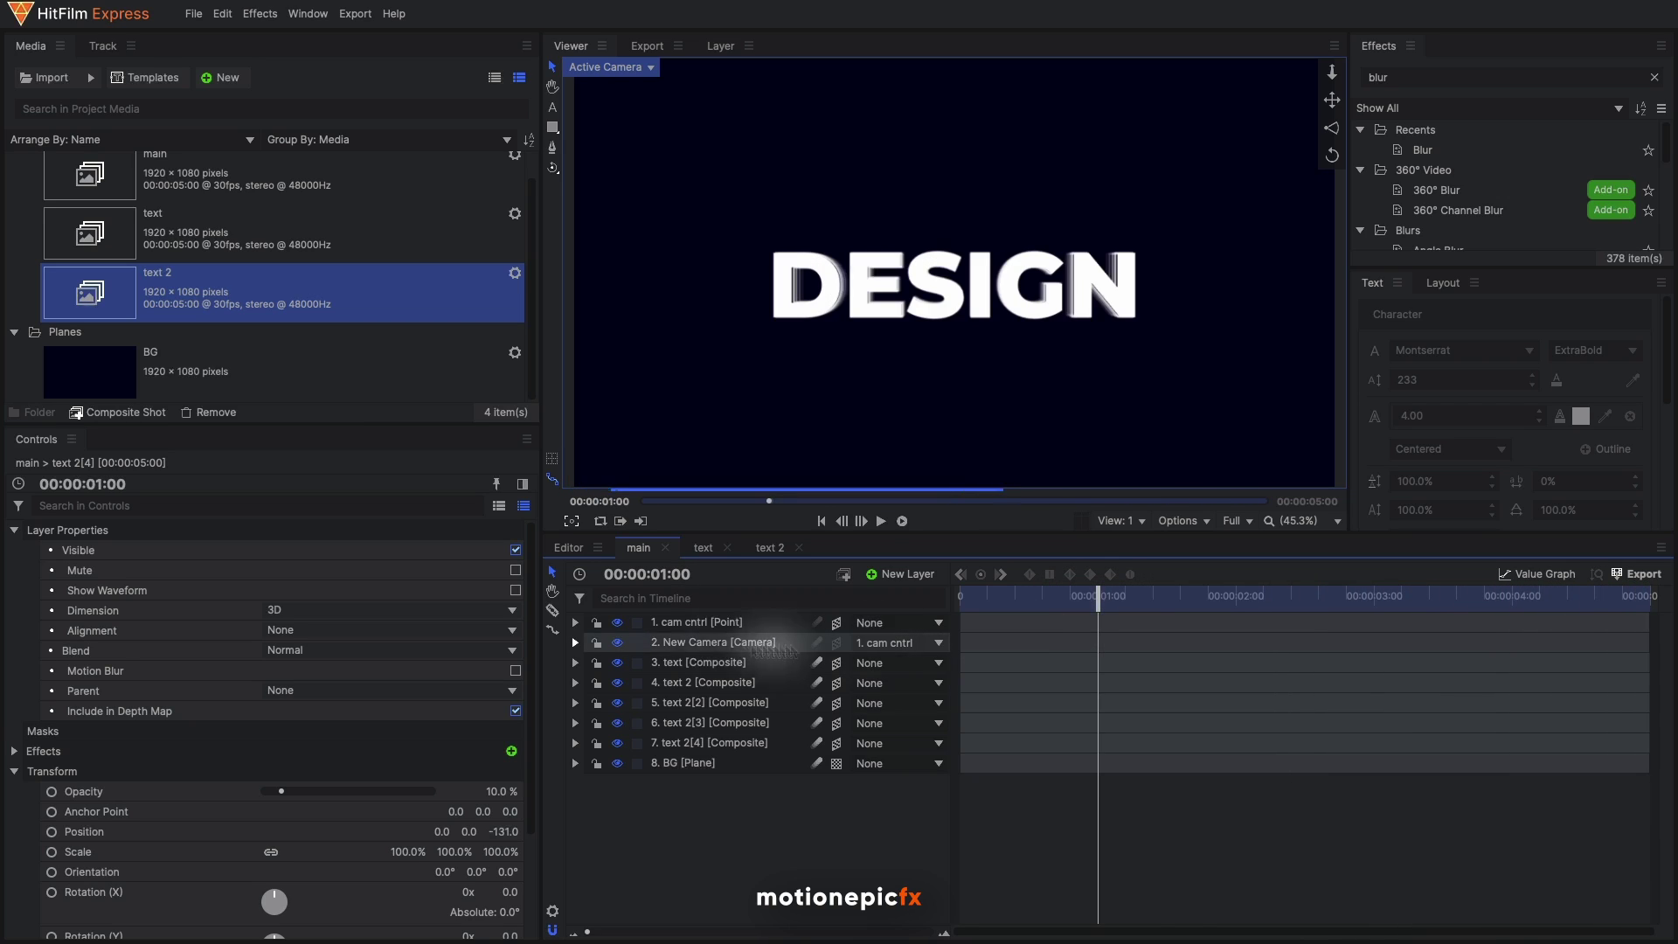
click(575, 623)
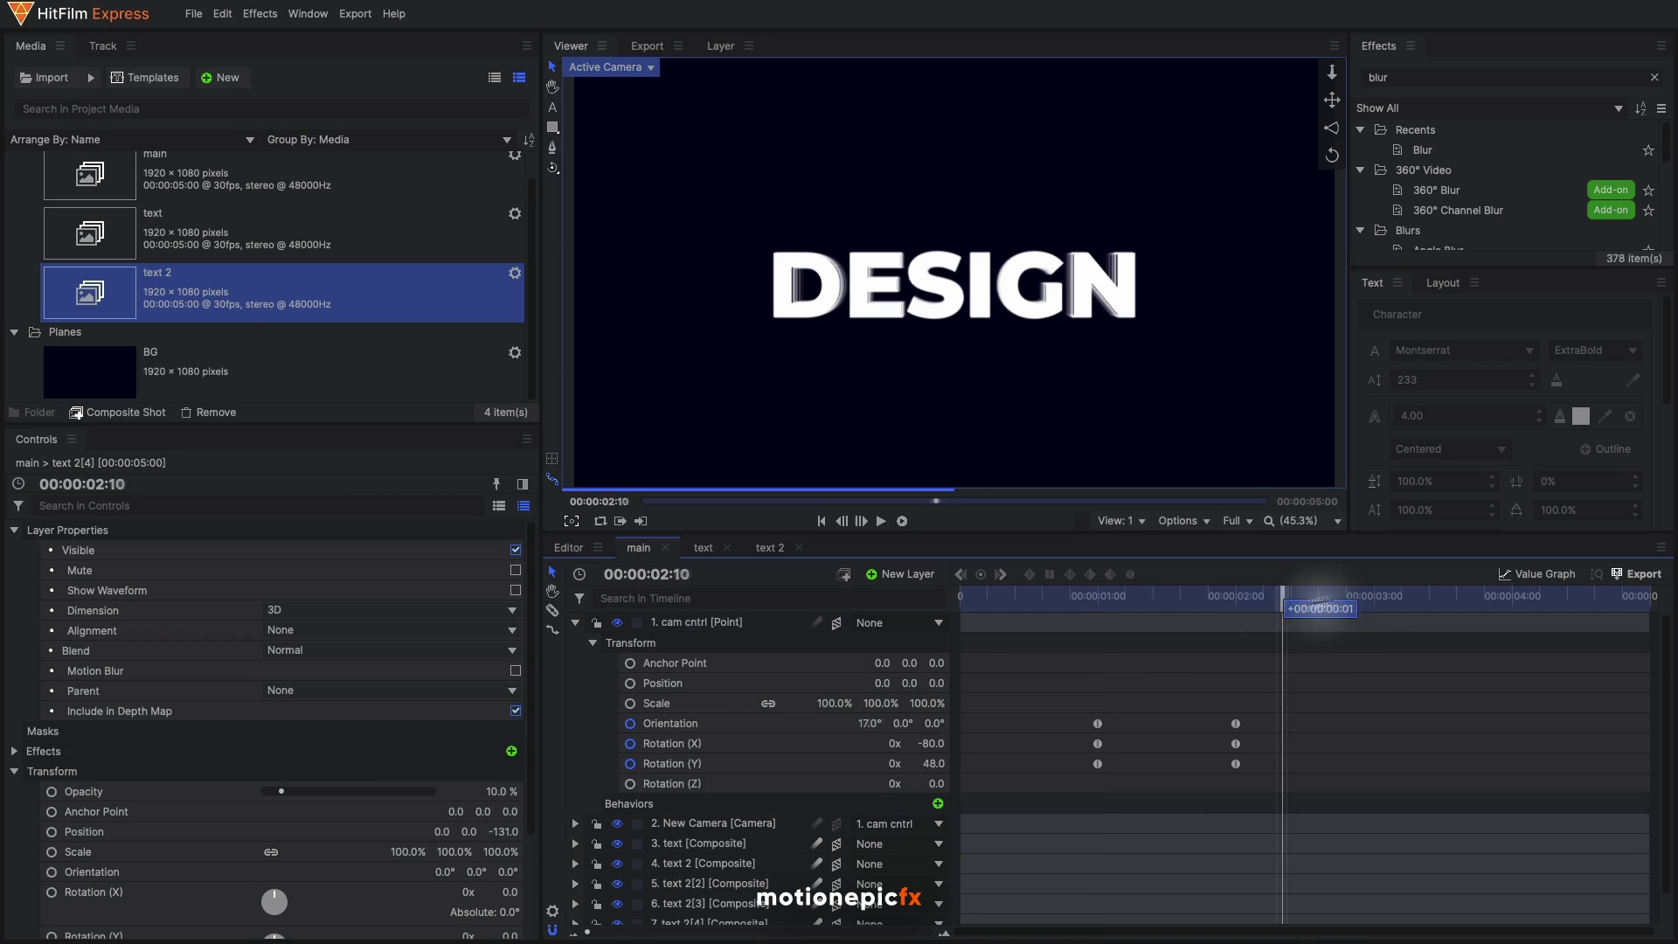
click(1647, 595)
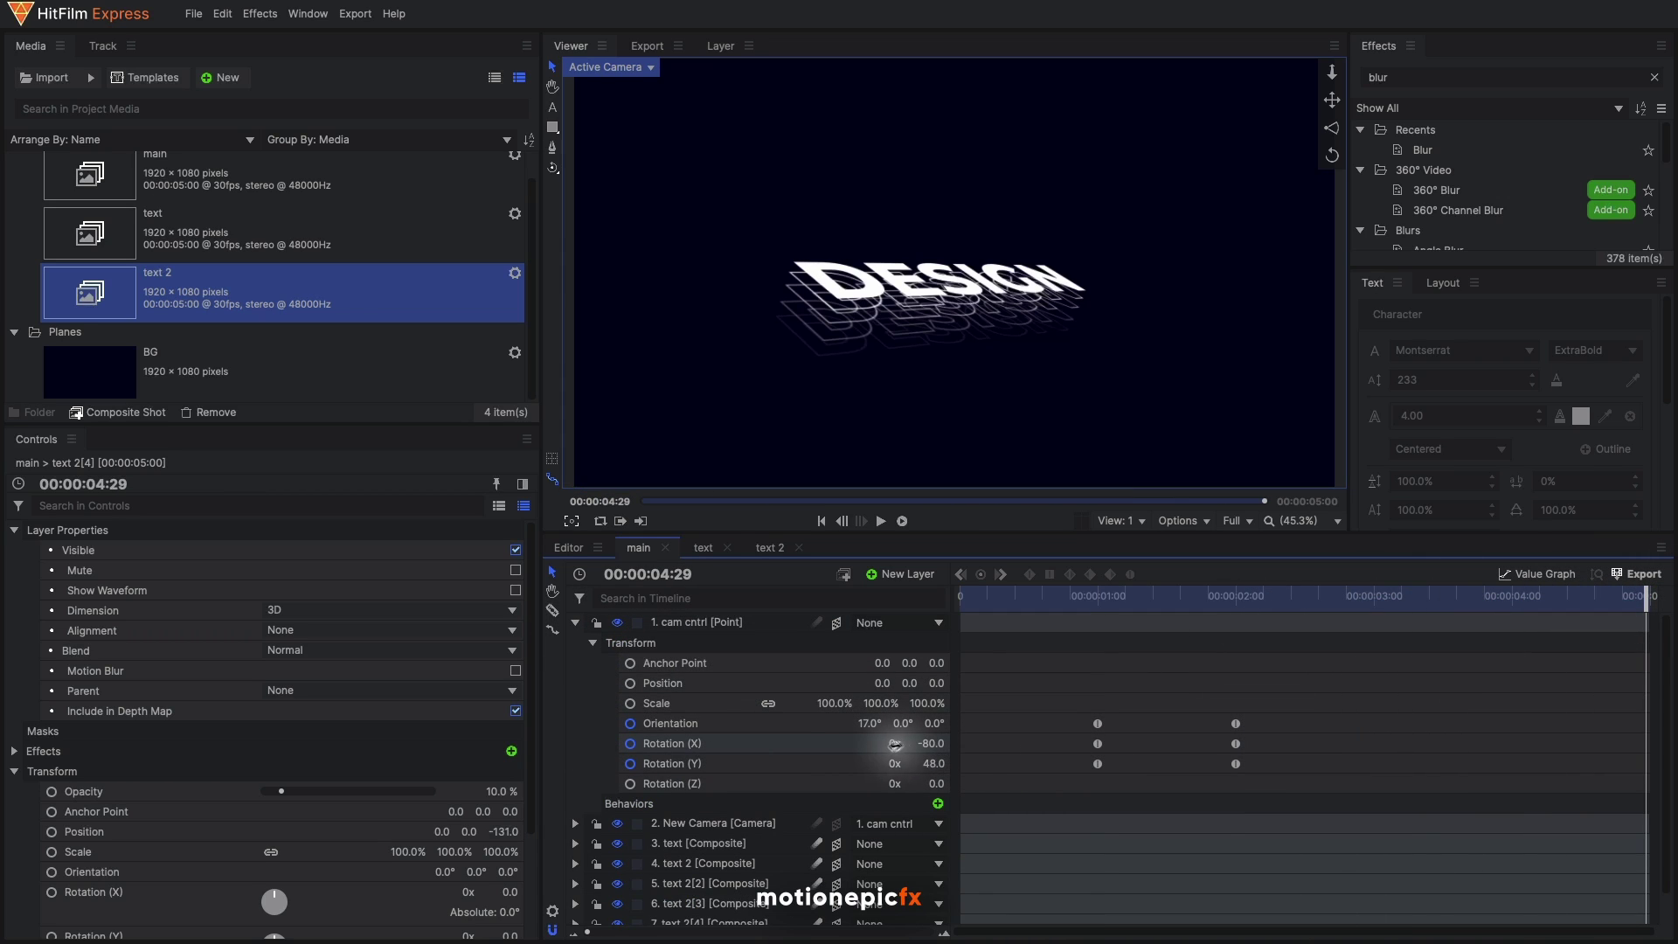
drag(944, 743, 931, 743)
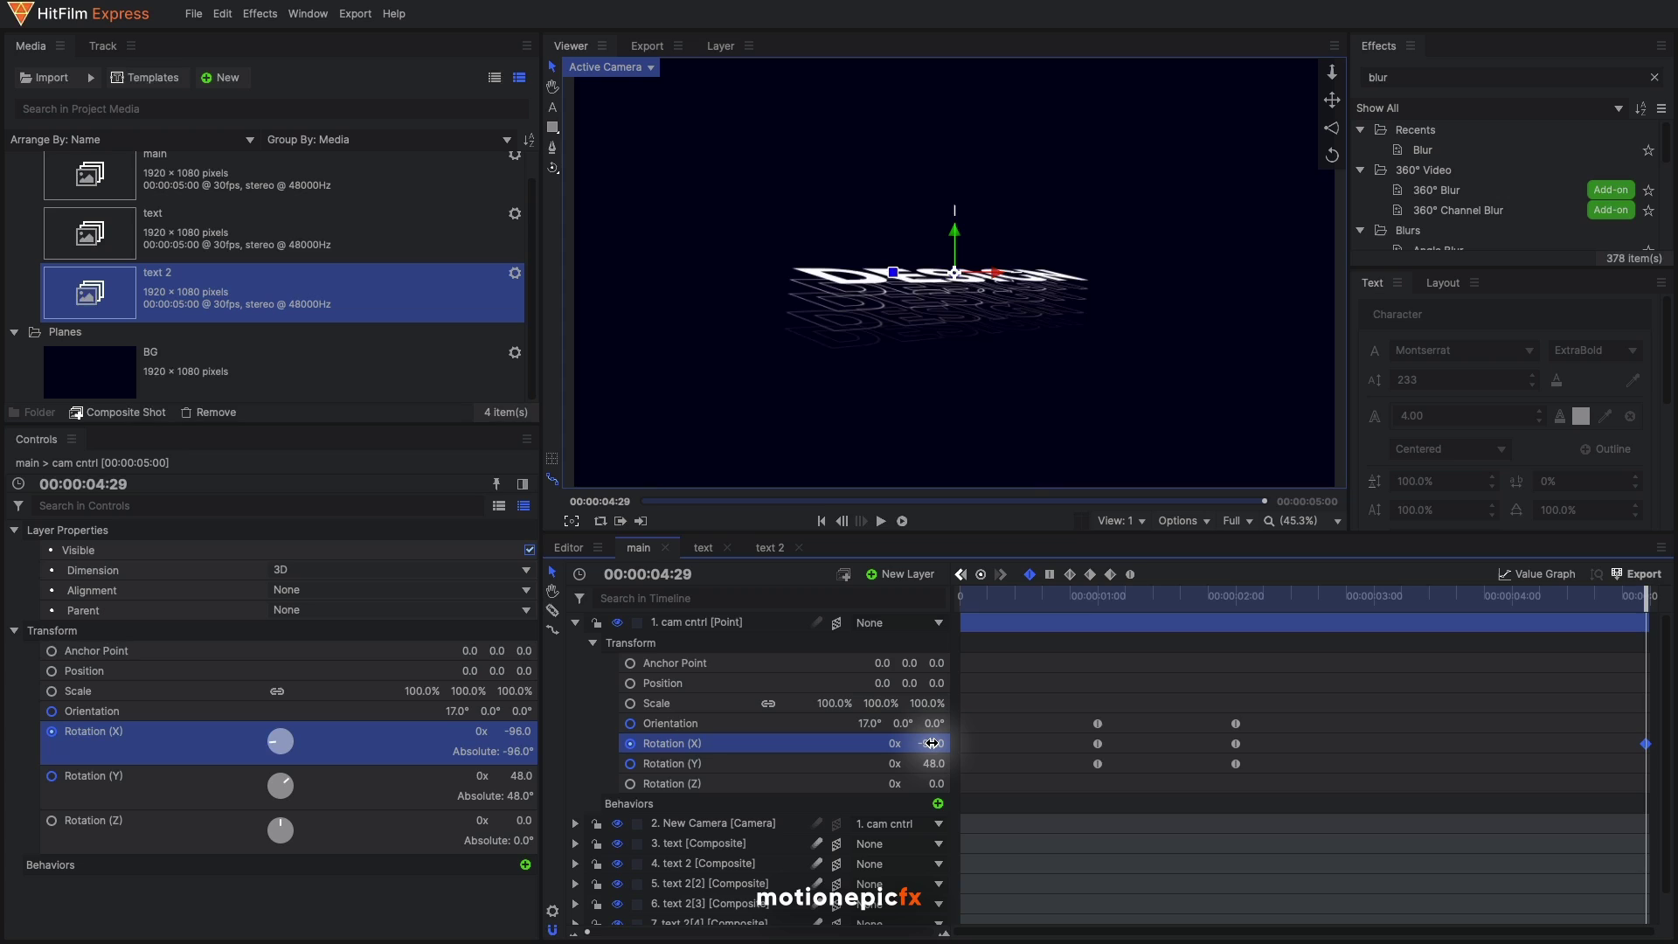
key(super+z)
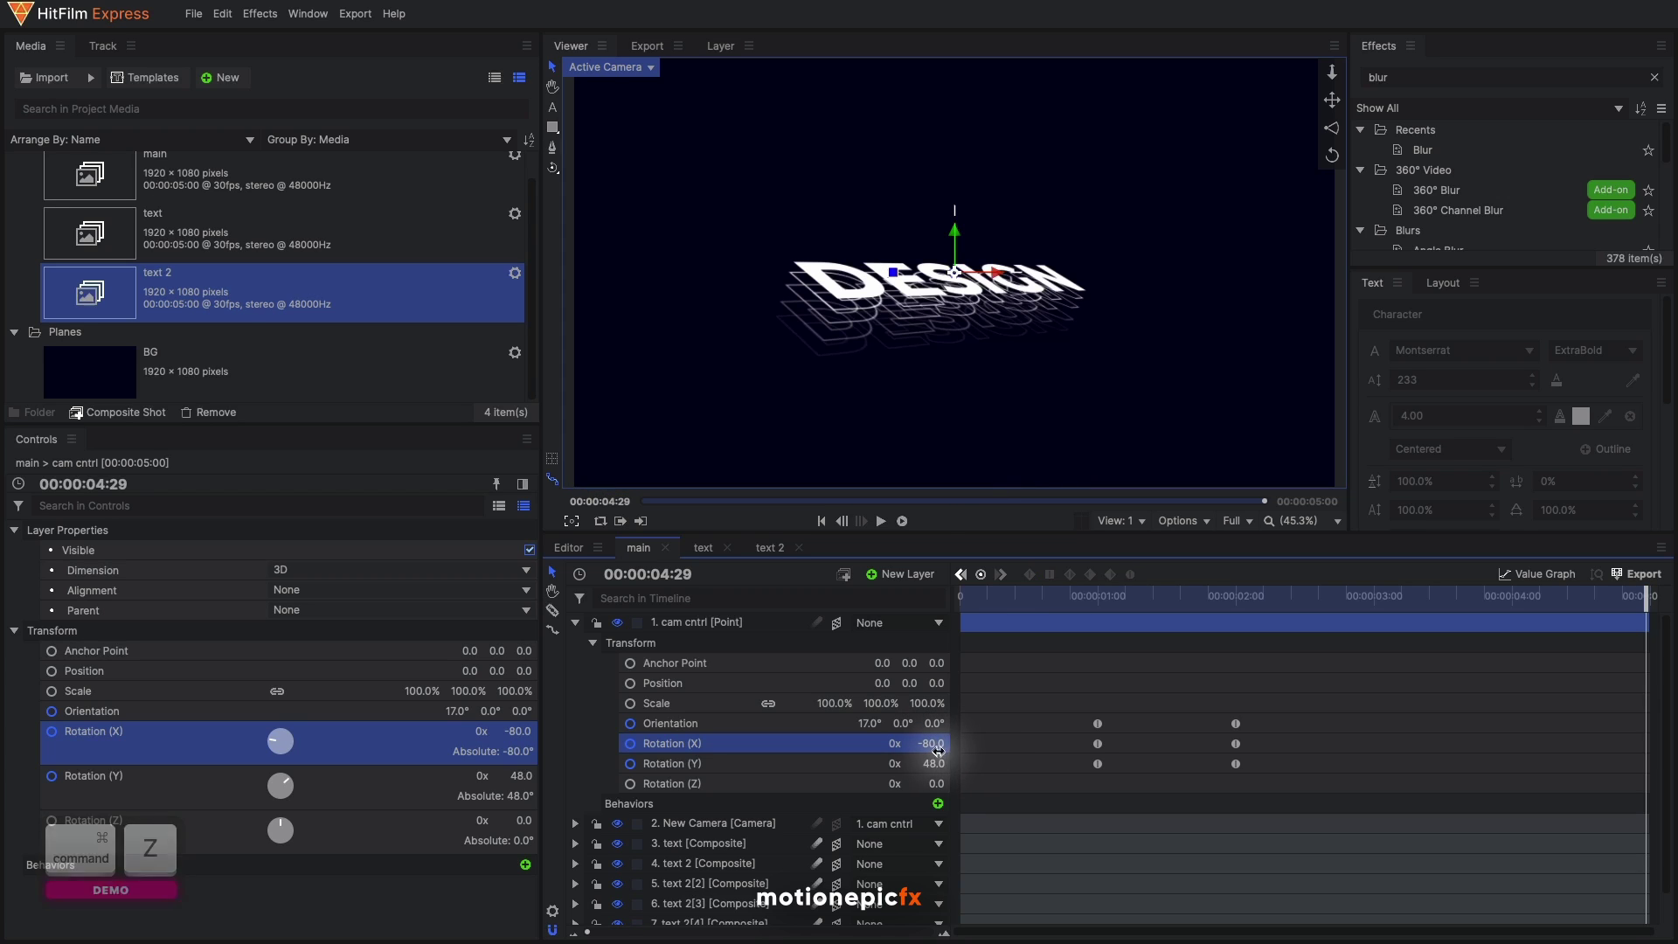
mouse_move(935, 763)
mouse_down()
mouse_move(955, 763)
mouse_move(904, 763)
mouse_up()
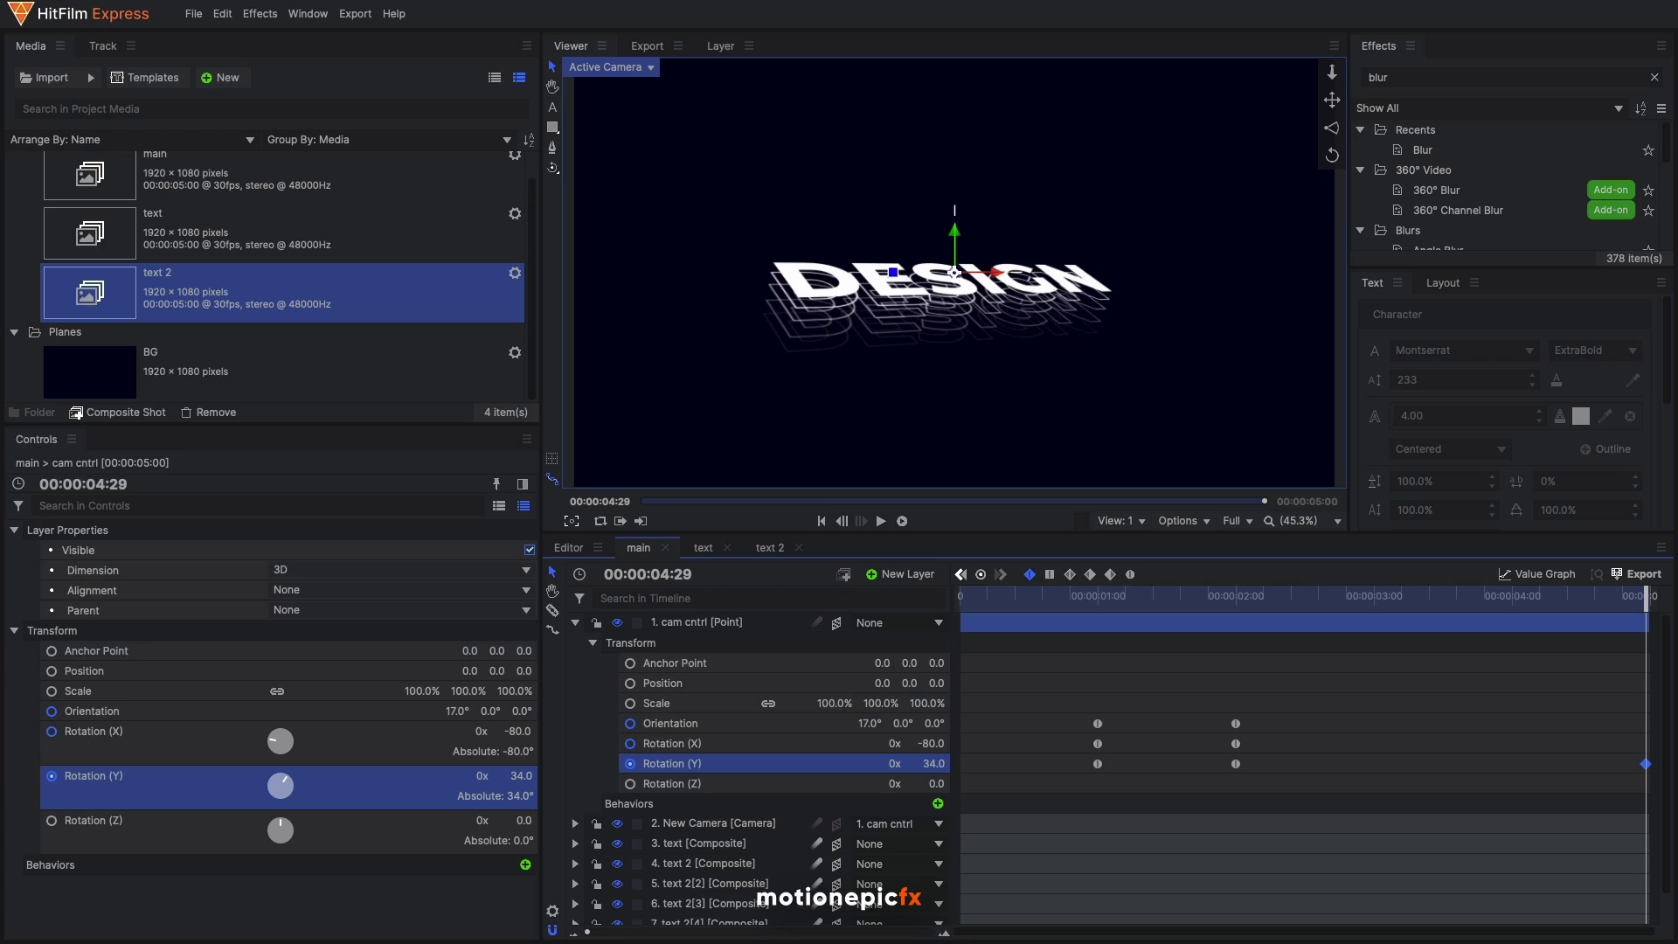
key(Return)
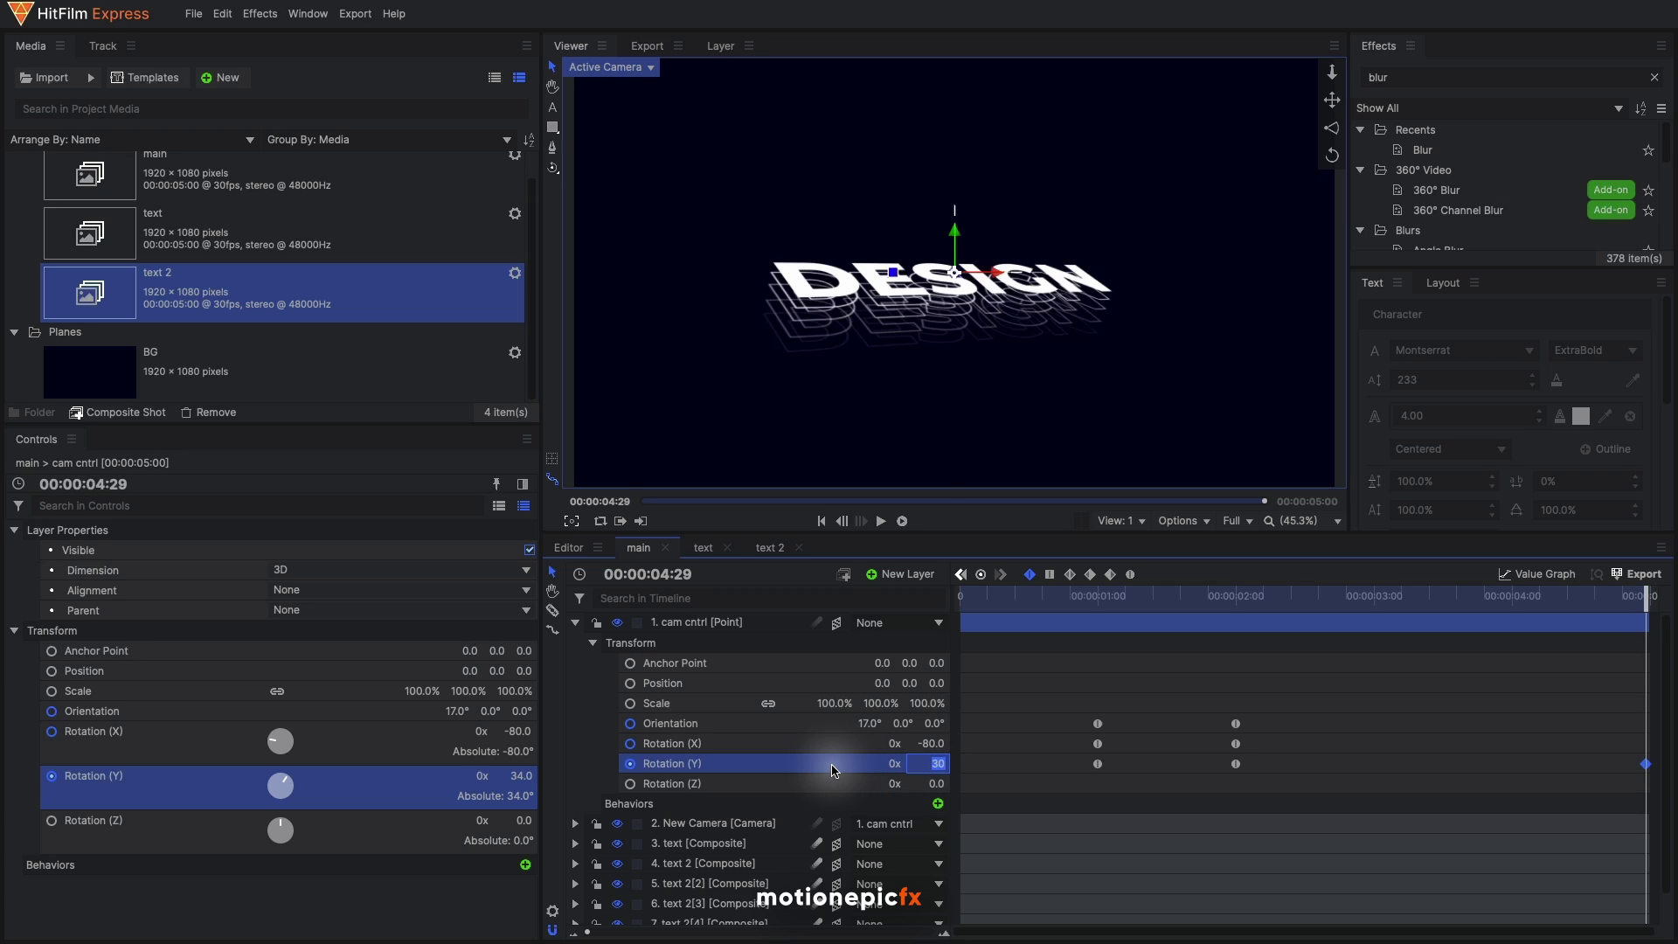
drag(932, 743, 933, 743)
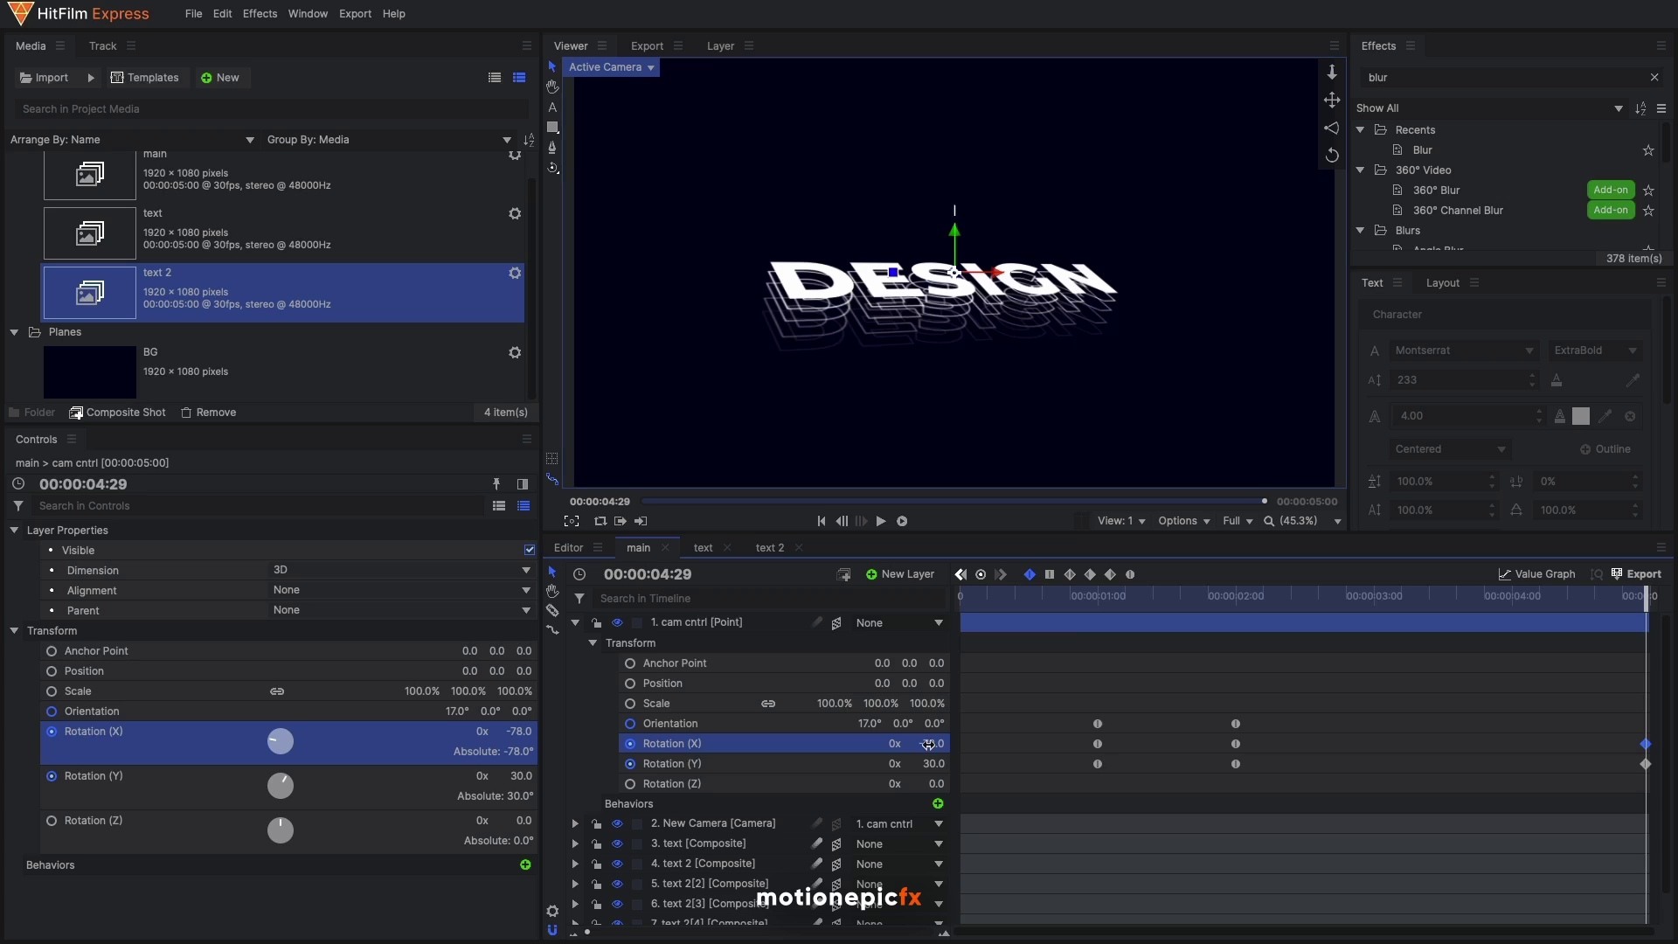
key(space)
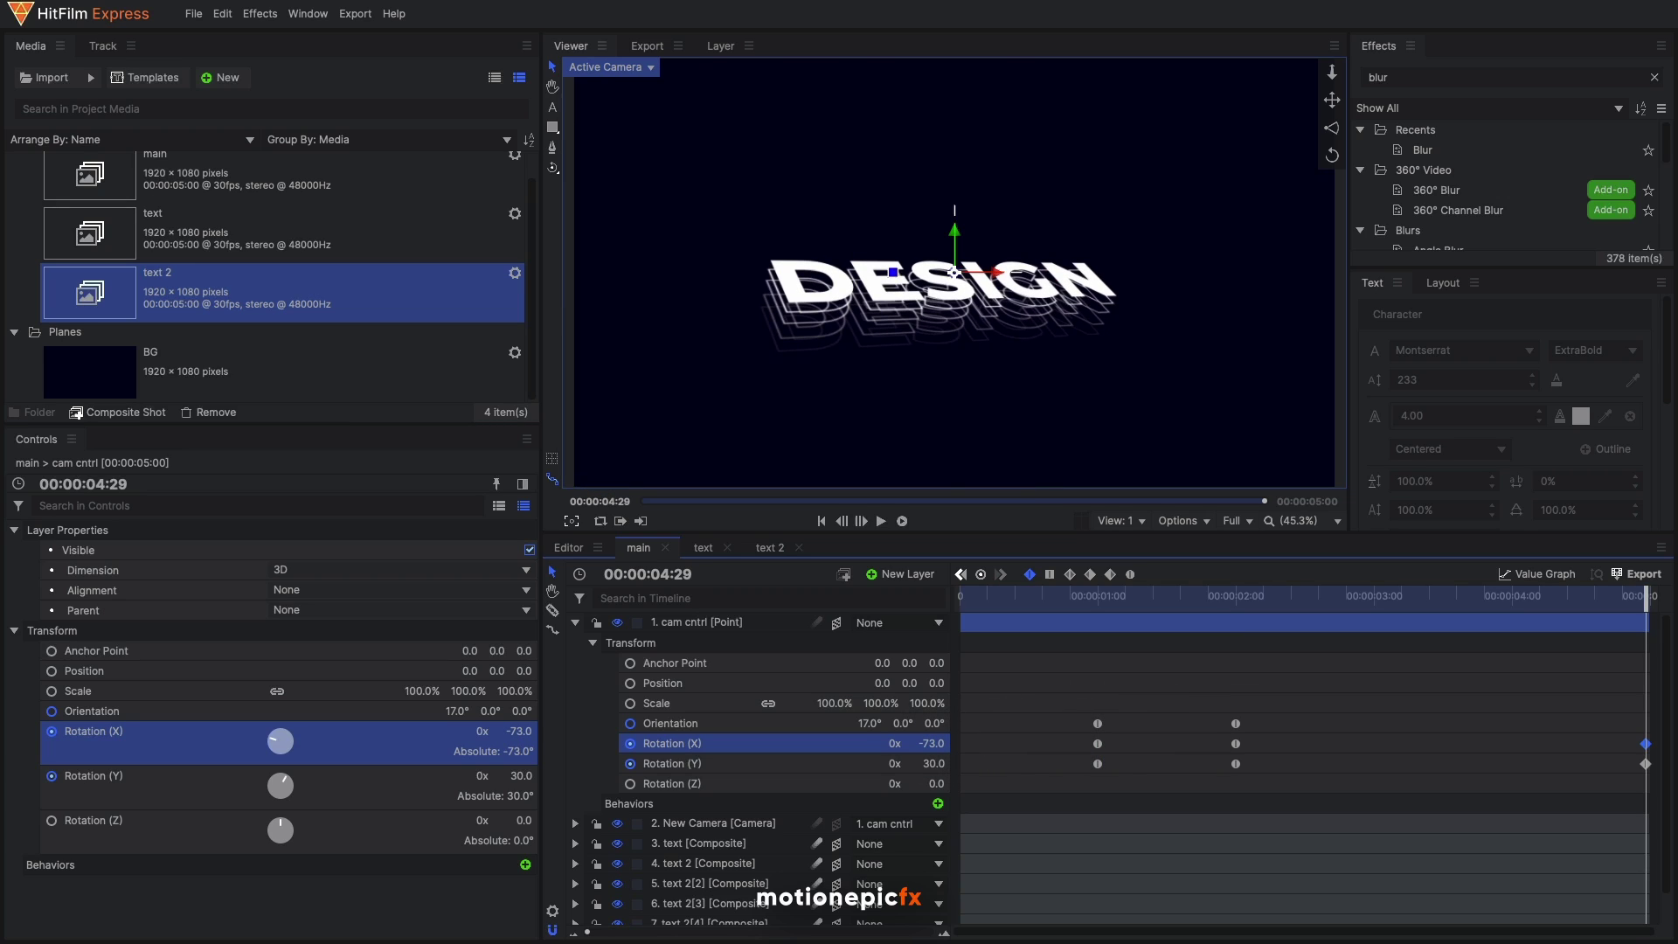
mouse_move(931, 743)
mouse_down()
mouse_move(900, 743)
mouse_move(960, 743)
mouse_up()
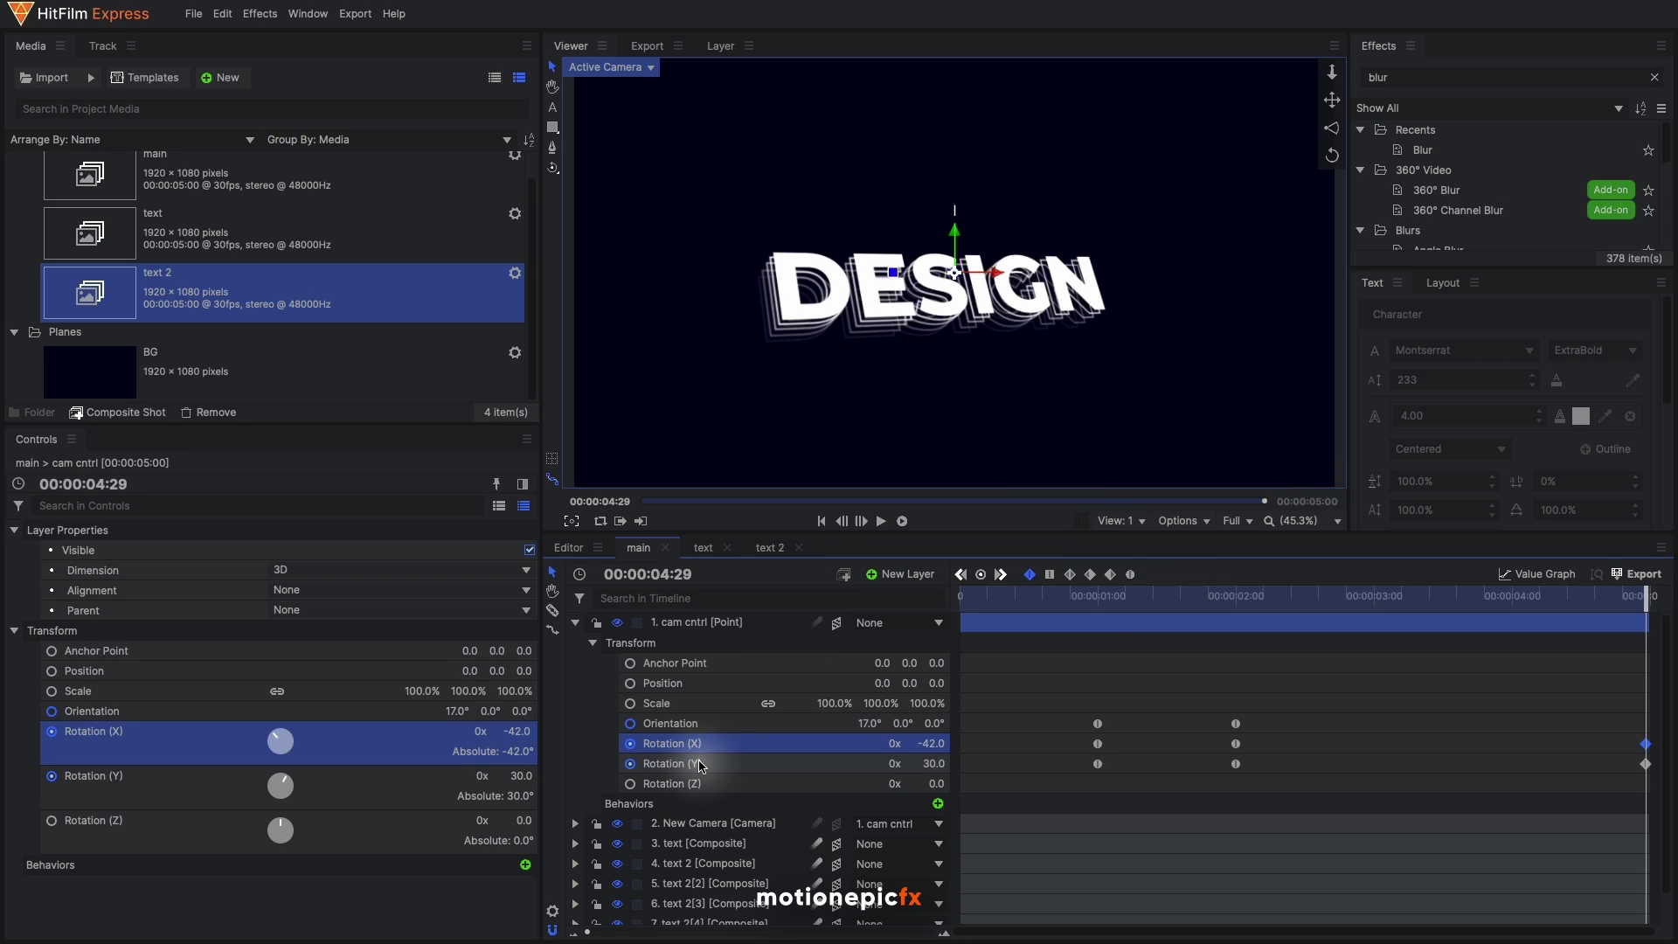
Collapse cam cntrl and preview the animation from the start
click(575, 622)
click(965, 602)
key(space)
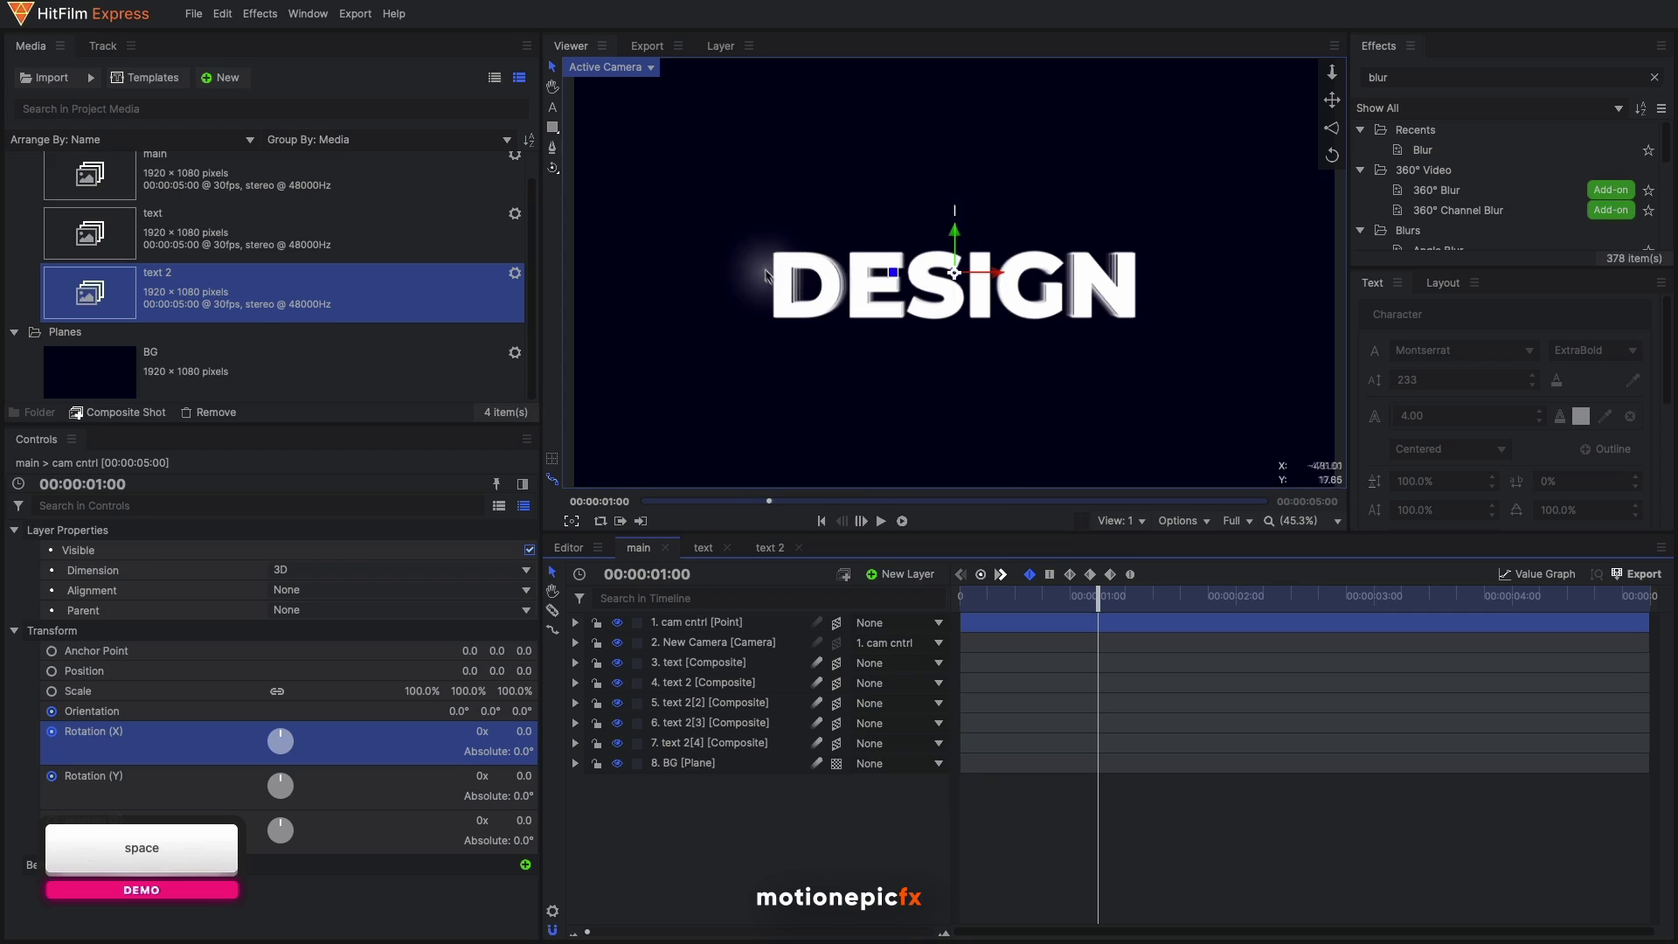
scroll(809, 293, up, 5)
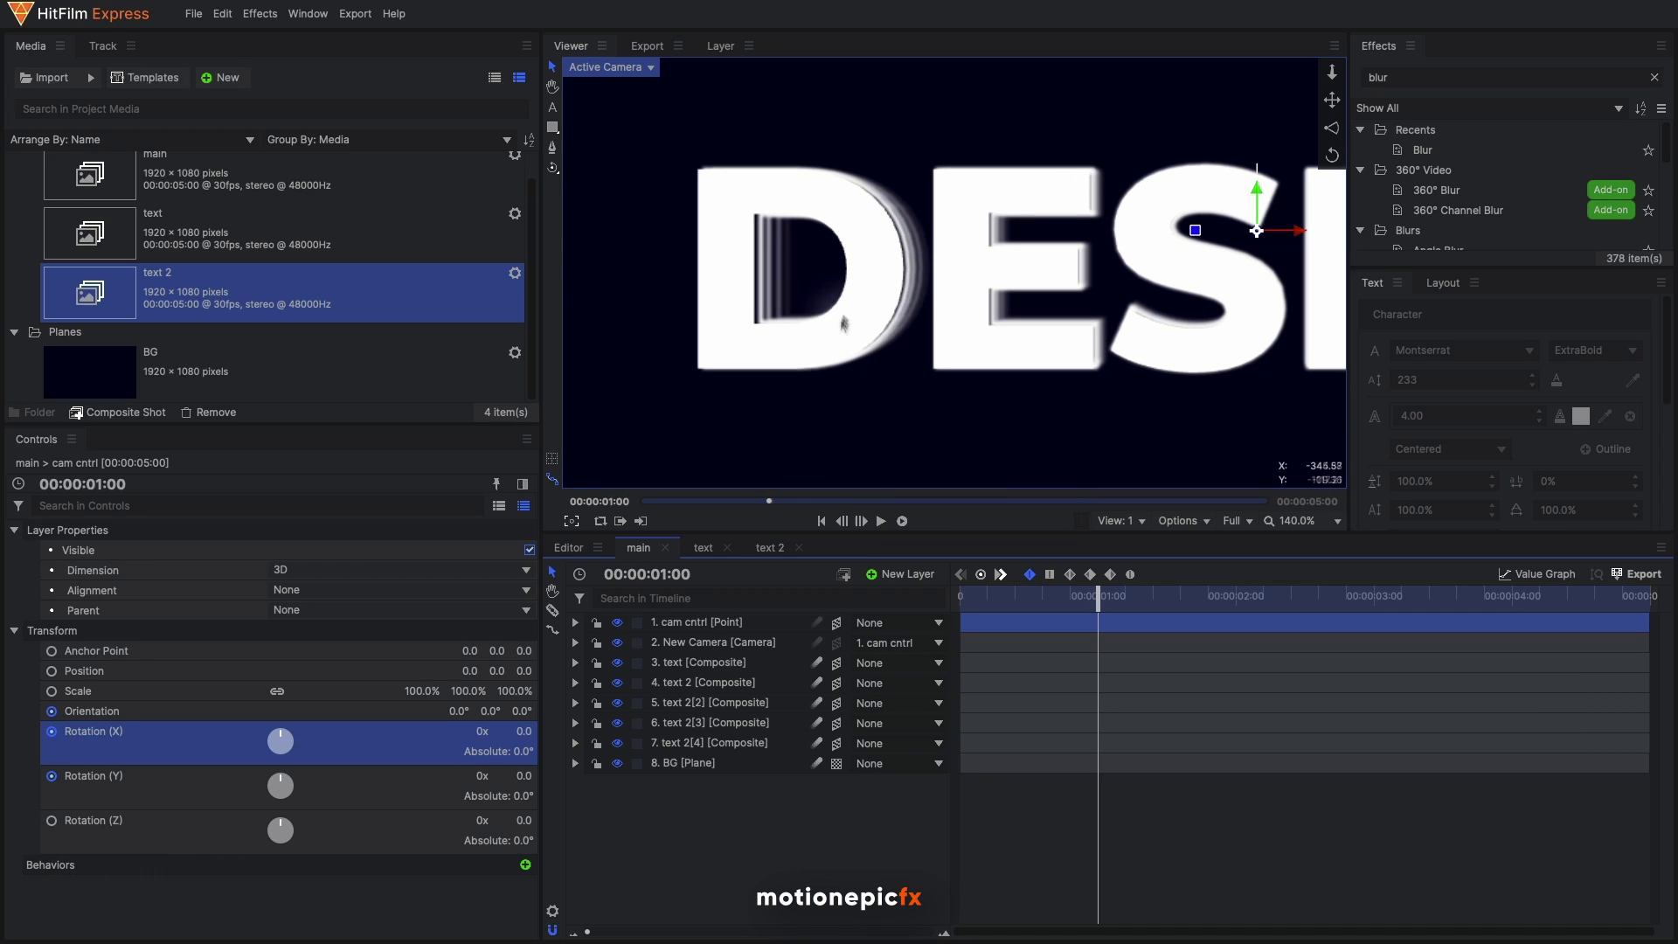
scroll(844, 324, down, 3)
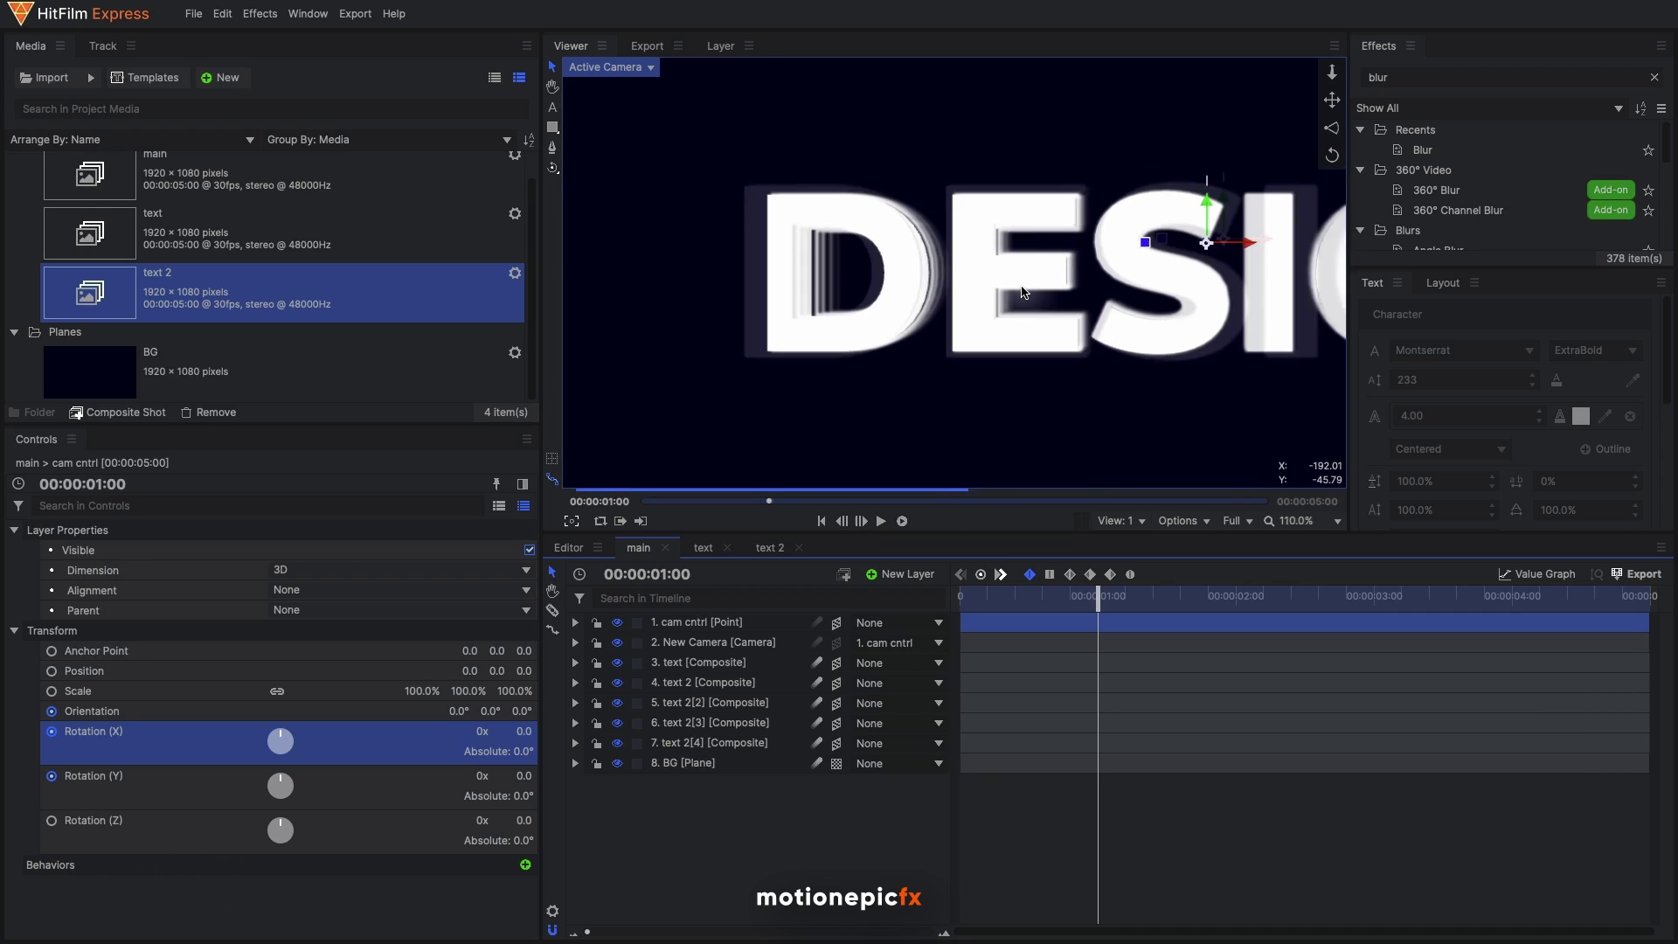
Trim the four echo layers (4–7) to start at 00:00:01:06 and preview the result
click(710, 684)
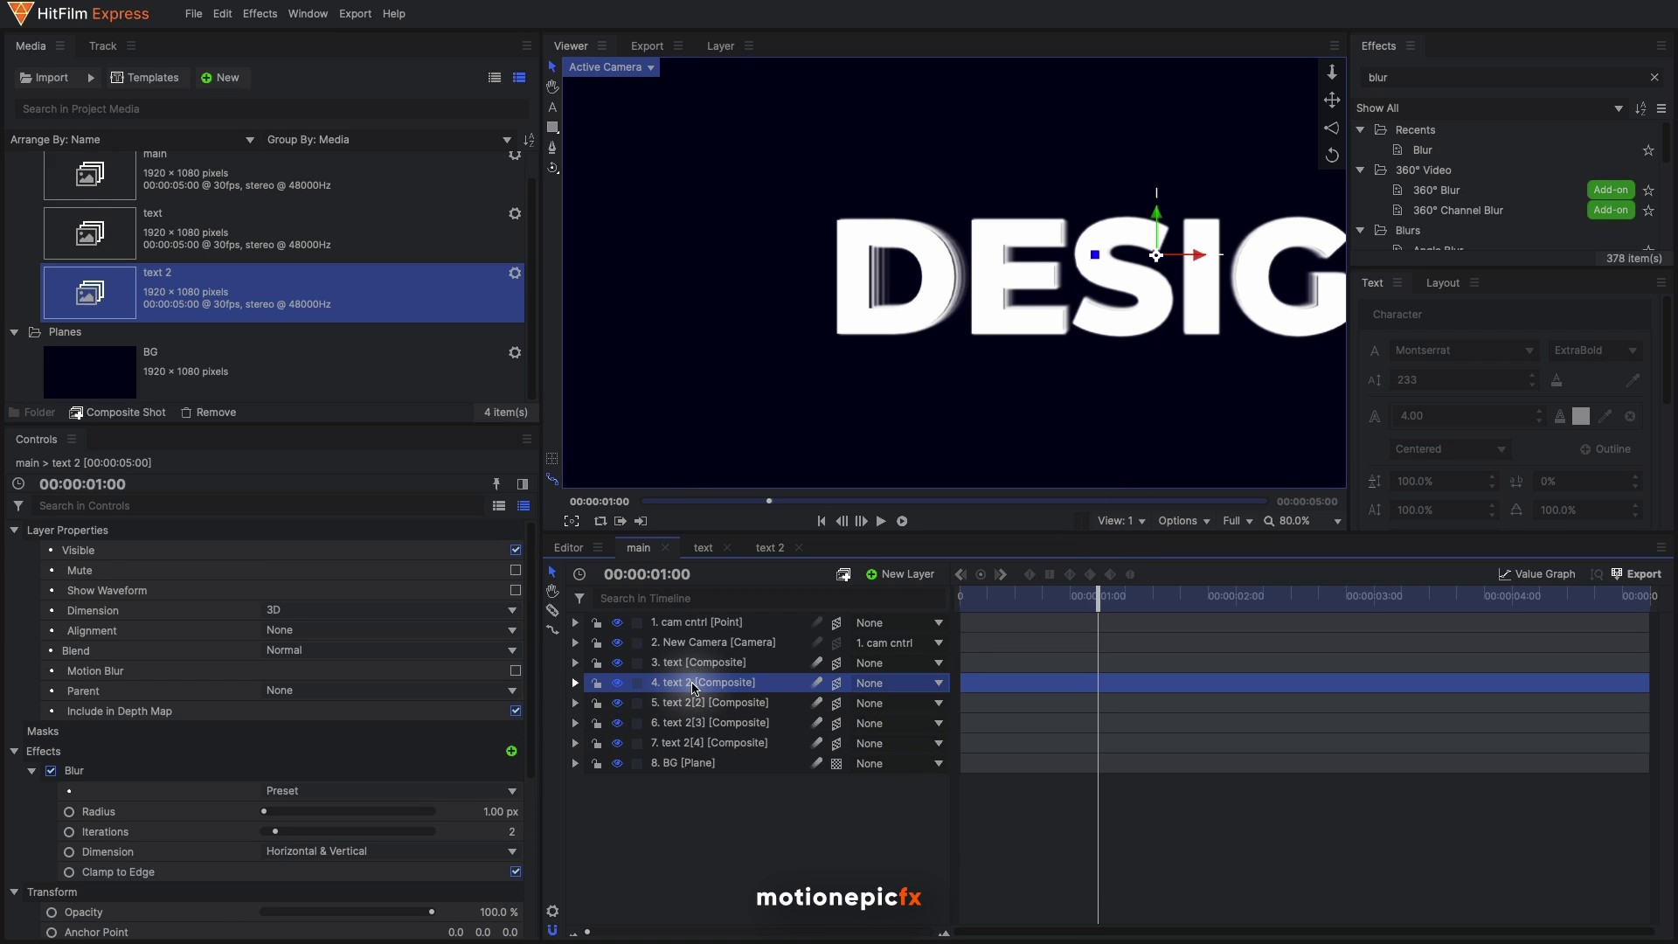
shift+click(709, 743)
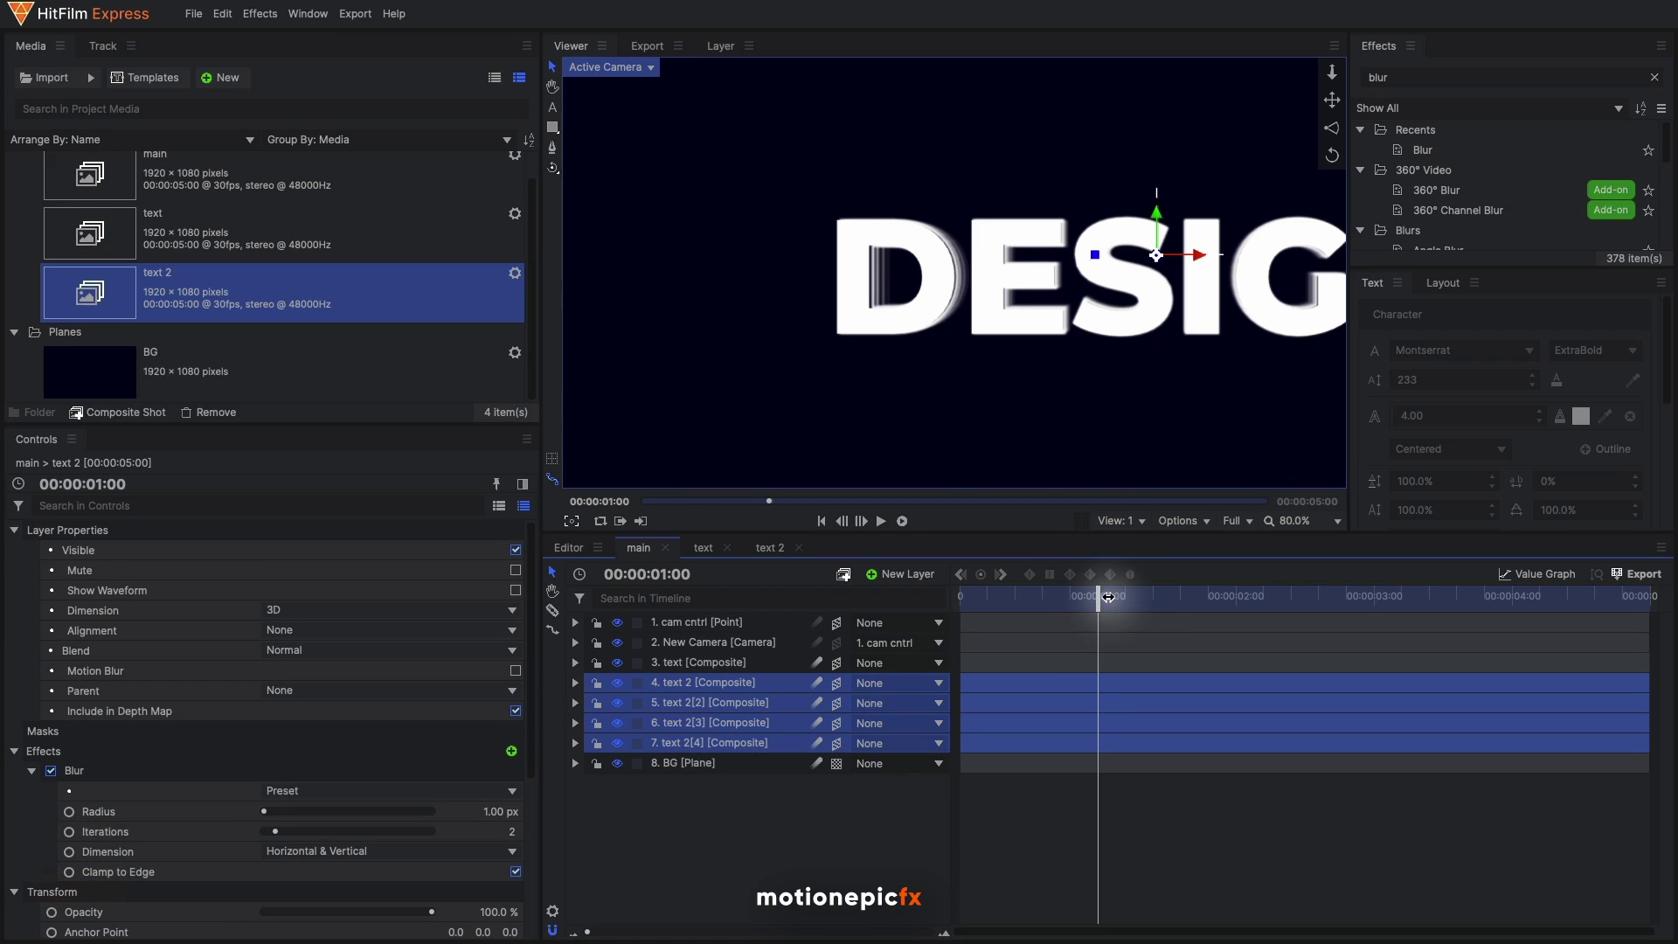
drag(1100, 596, 1137, 600)
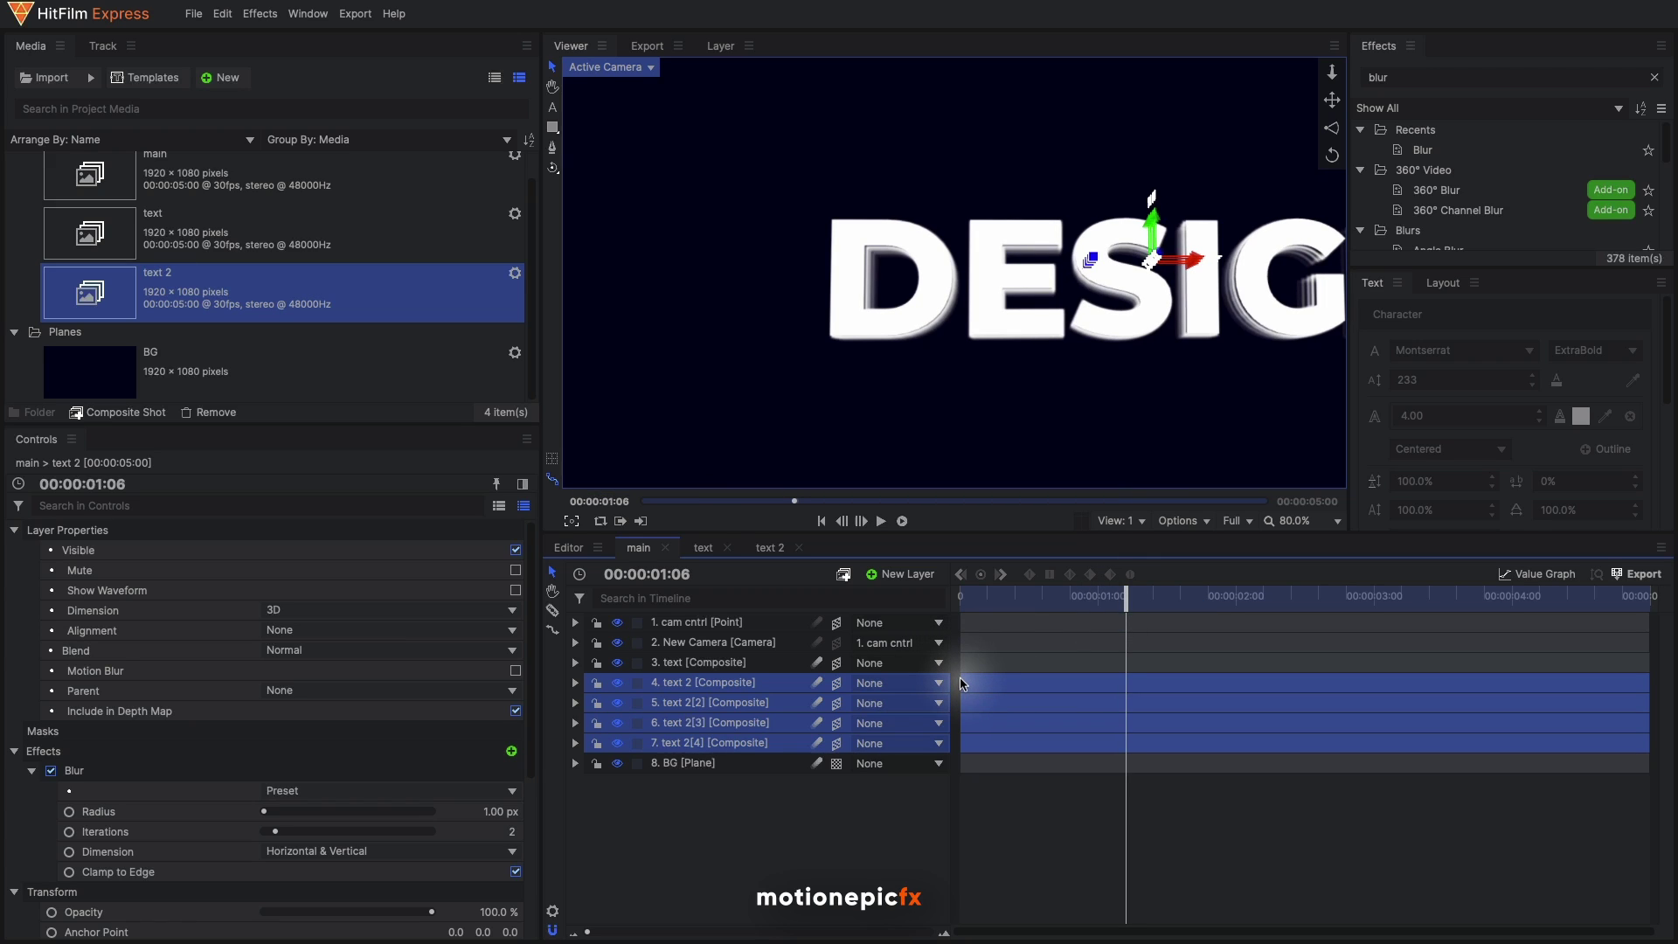
drag(957, 682, 1126, 690)
mouse_move(1066, 599)
mouse_down()
mouse_move(1200, 620)
mouse_move(1075, 618)
mouse_up()
scroll(1058, 472, down, 4)
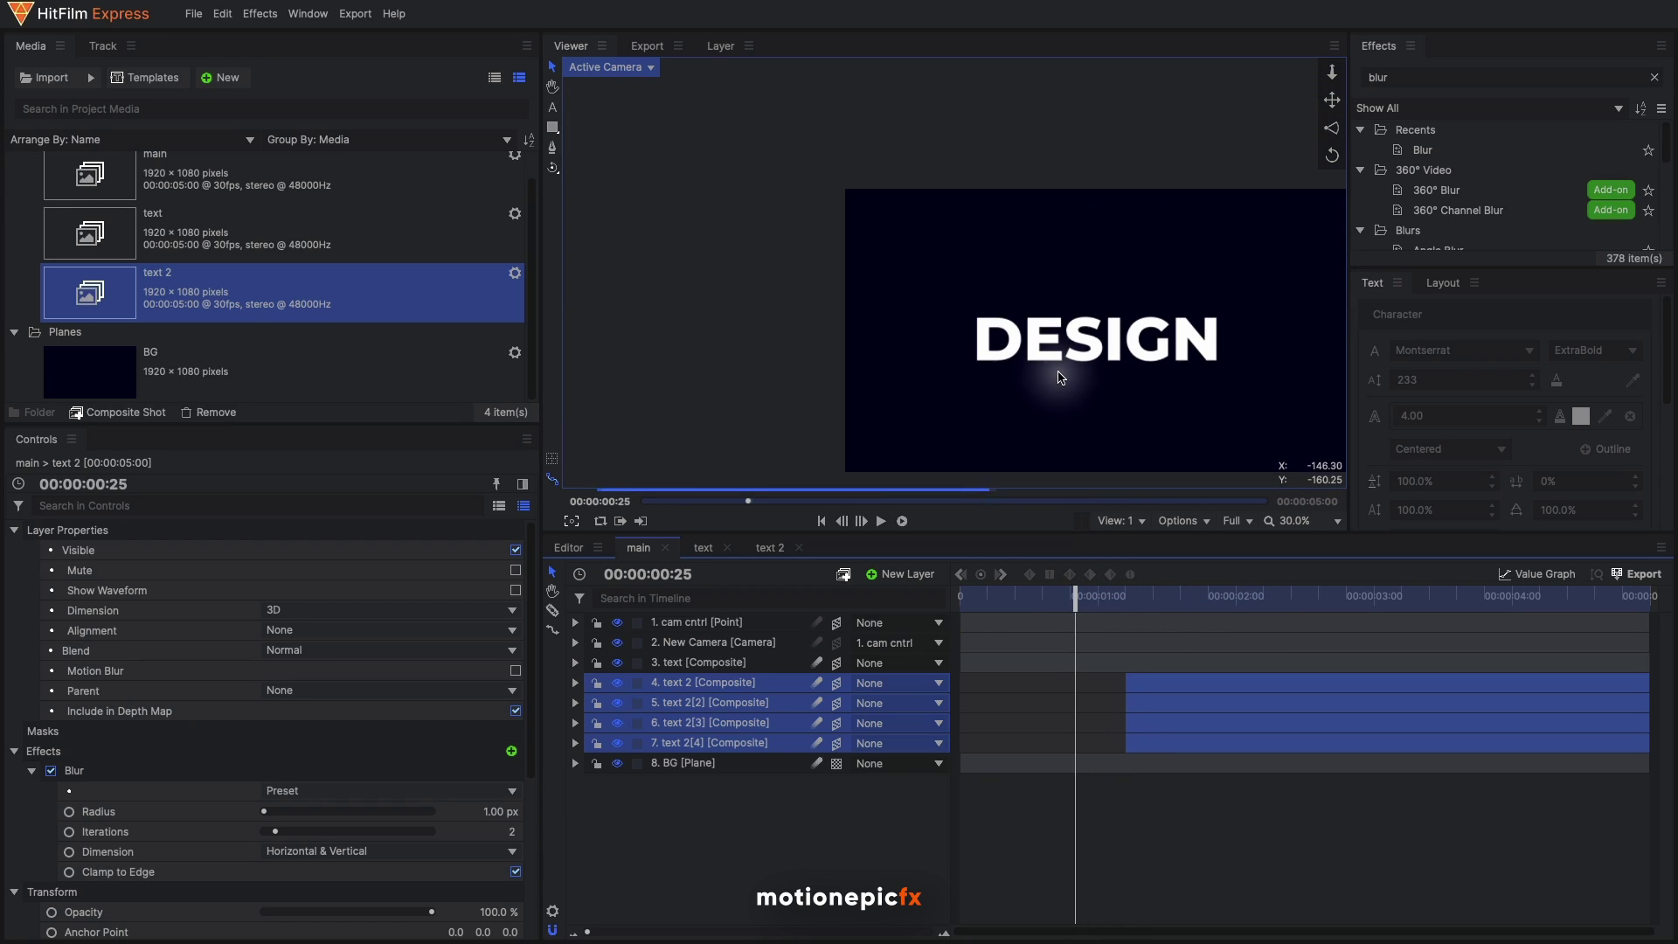
scroll(1014, 365, up, 1)
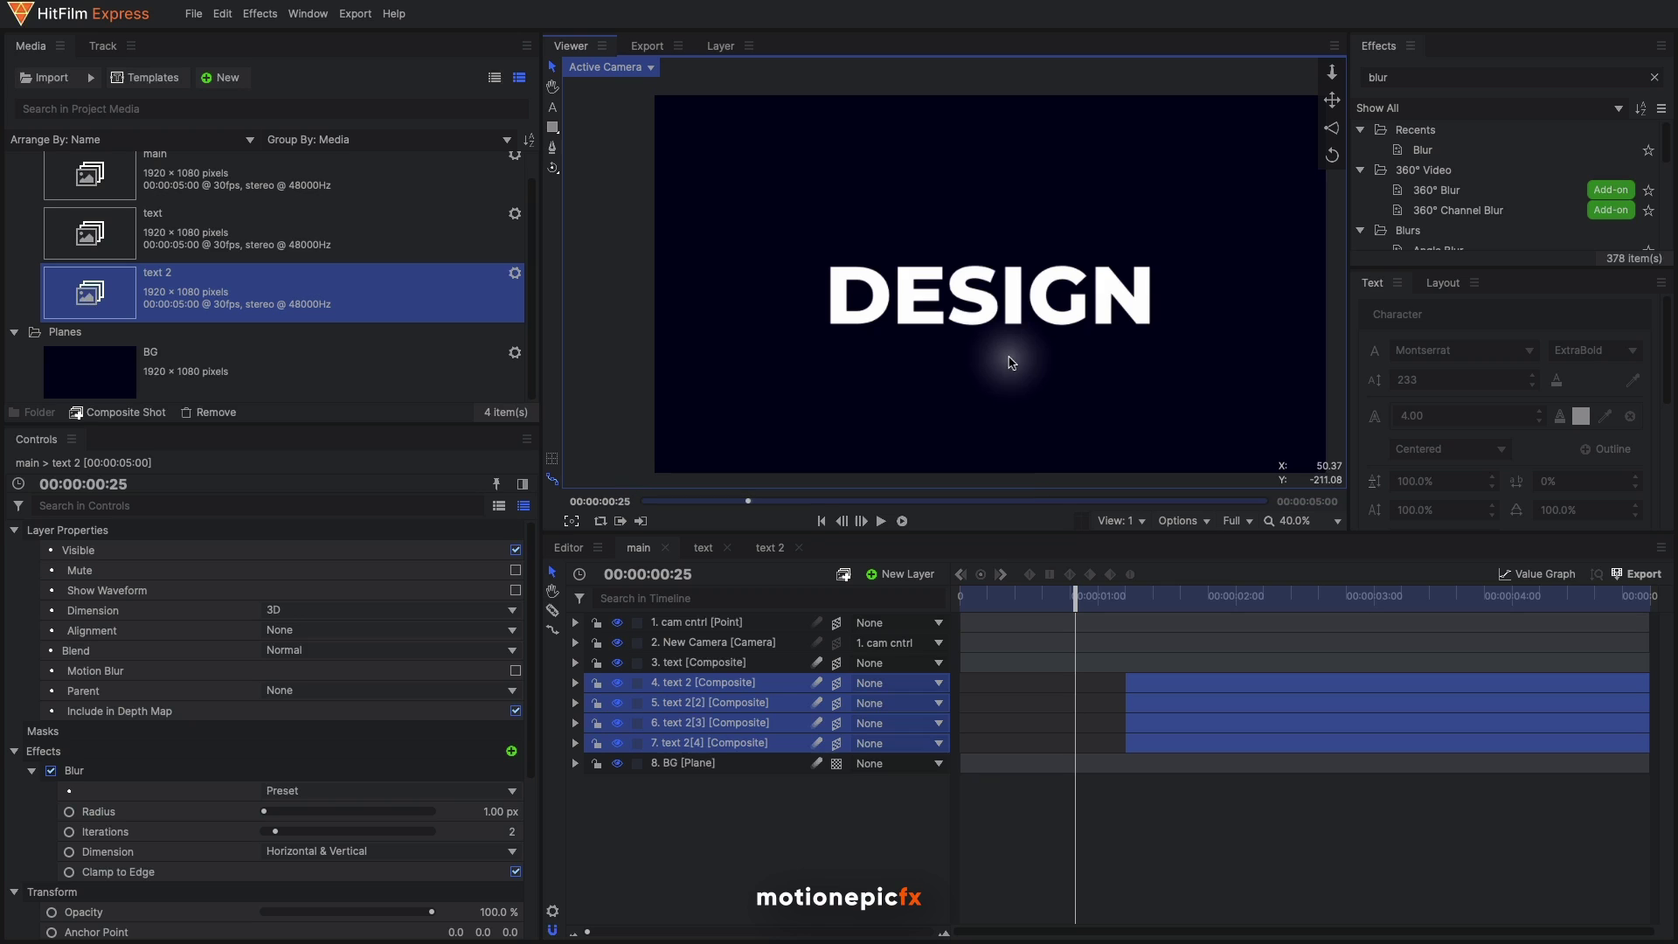
key(space)
click(1284, 636)
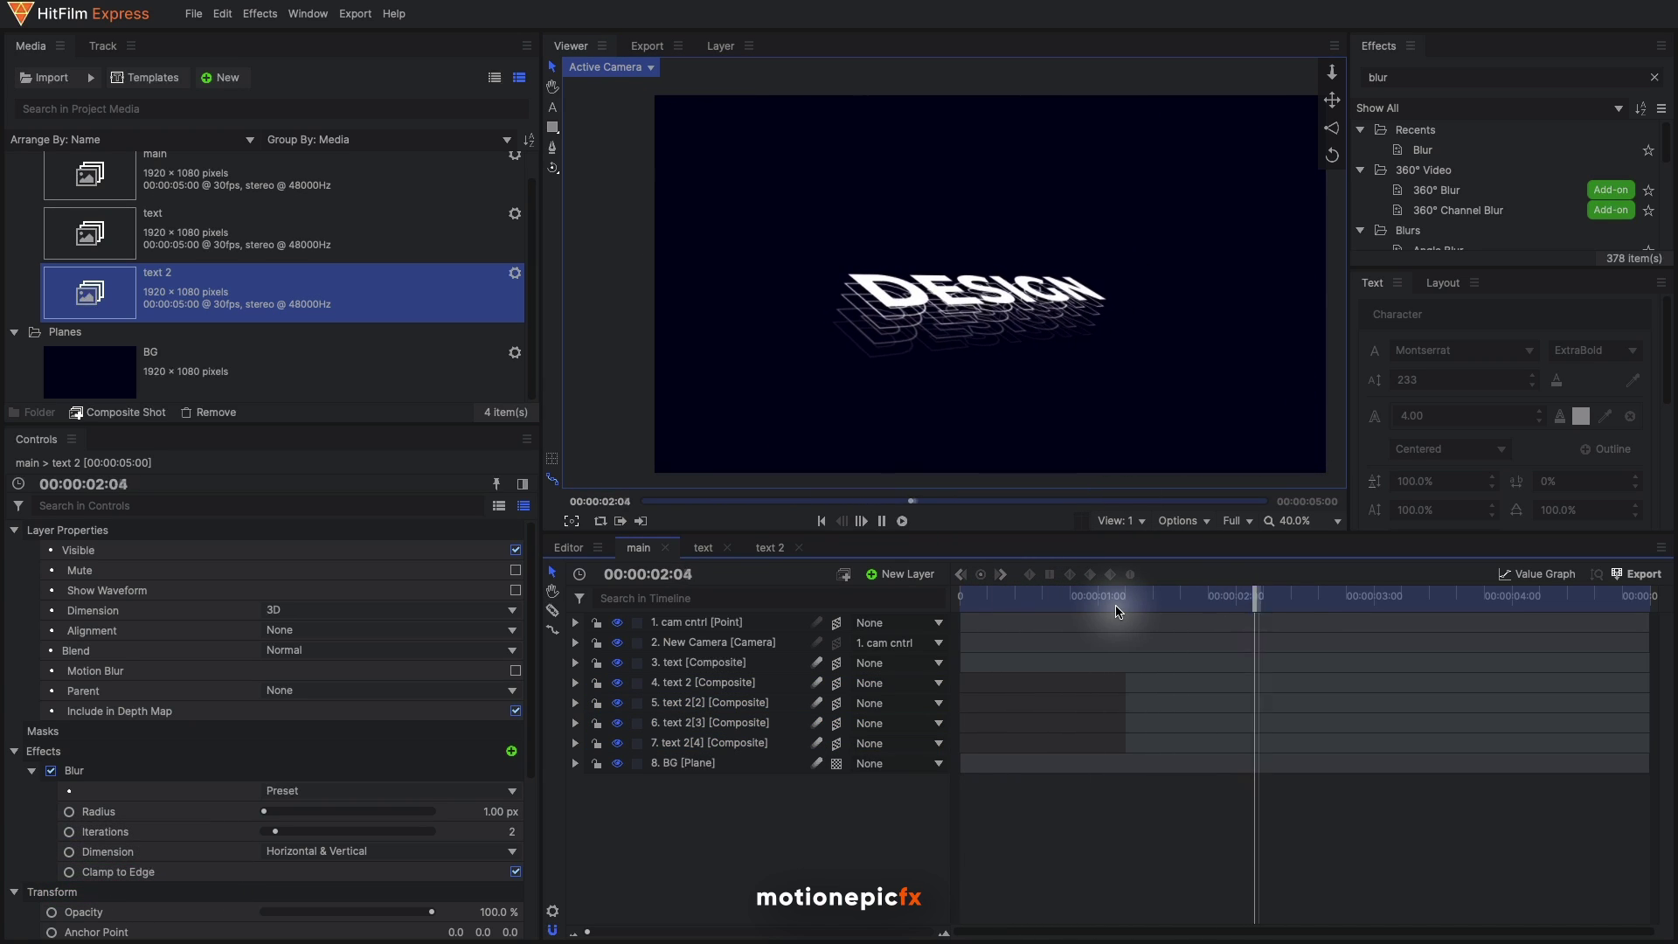
Stop playback and drag the Glow effect onto the main text layer
key(space)
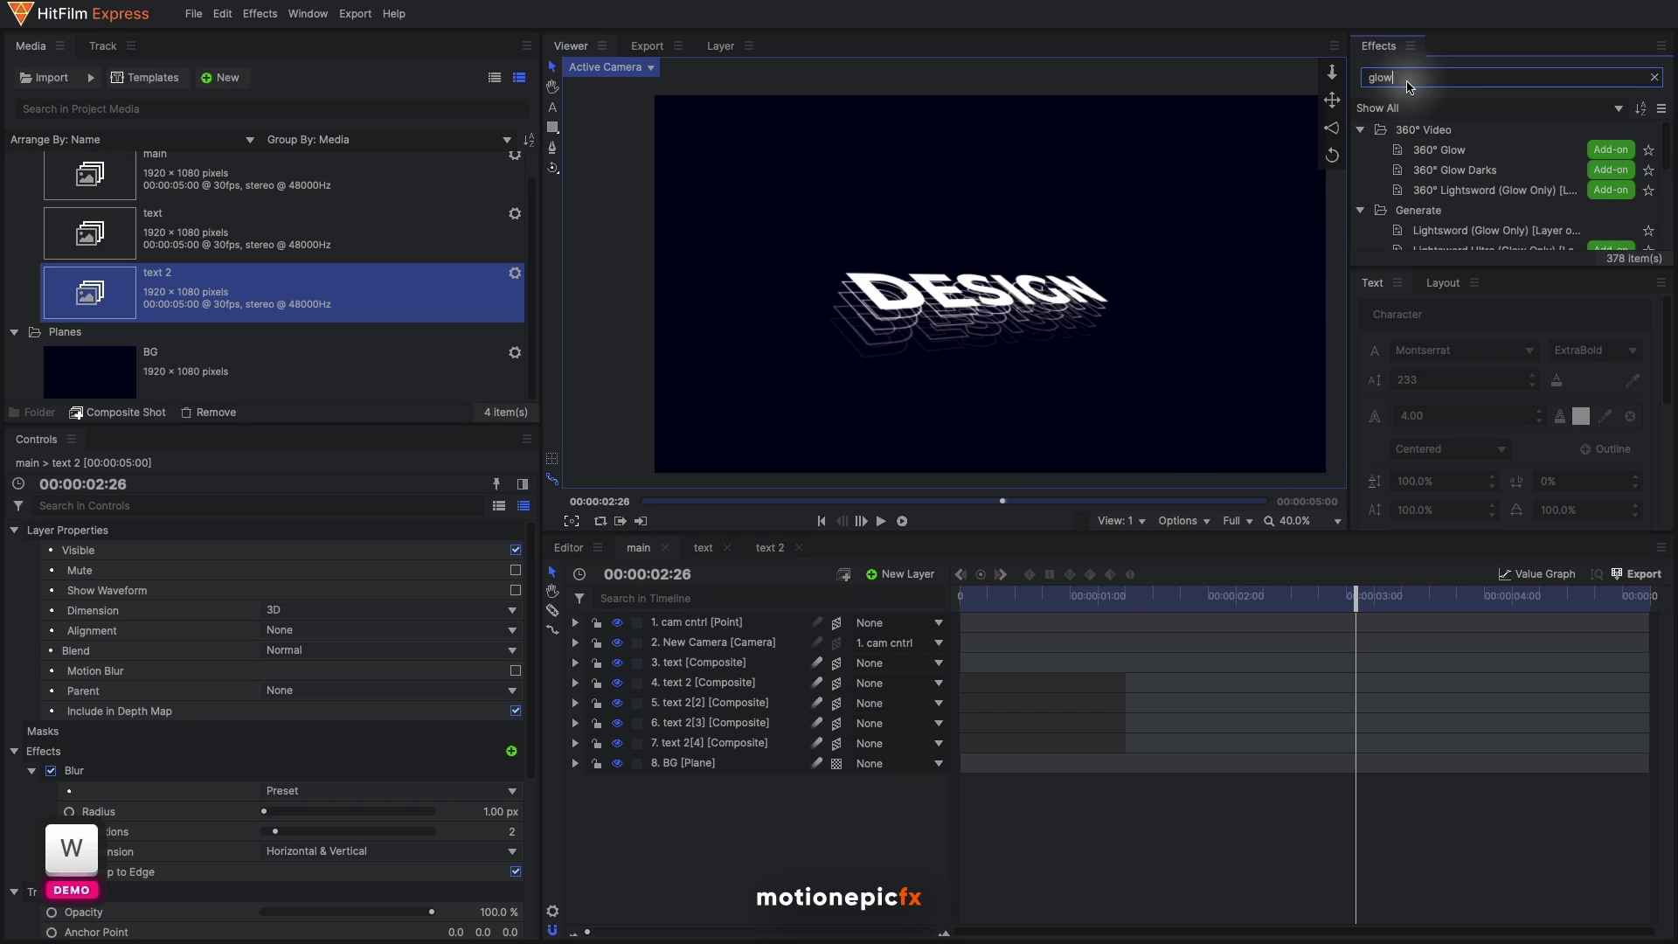
scroll(1469, 175, down, 6)
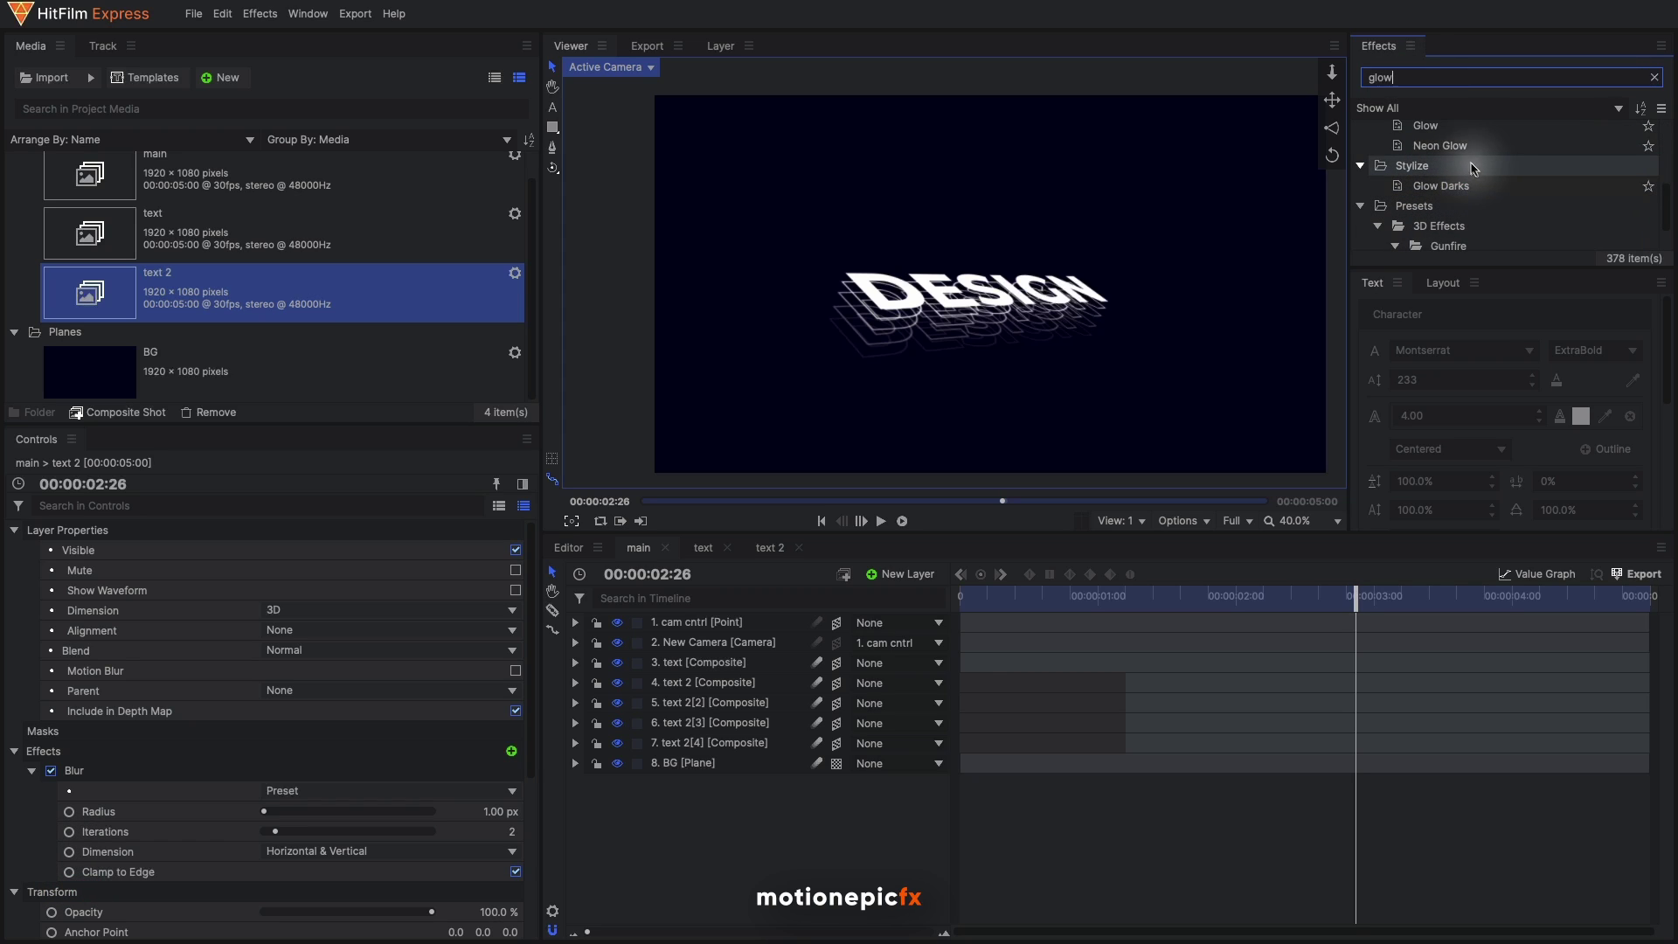
drag(1435, 131, 706, 673)
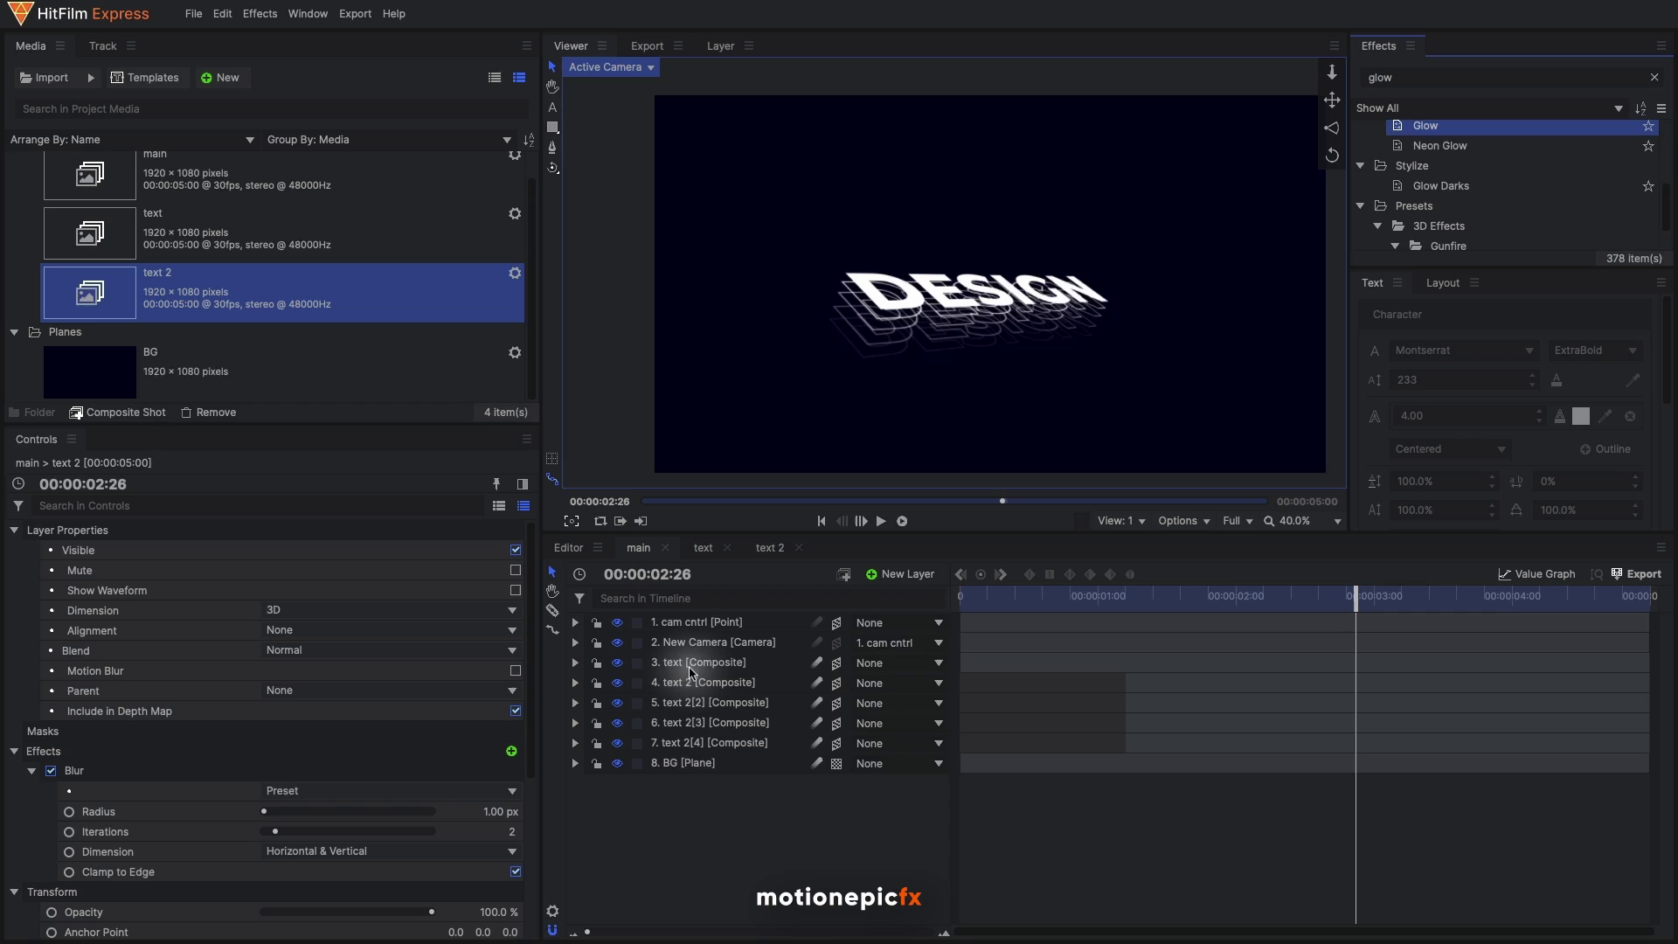
drag(693, 670, 695, 671)
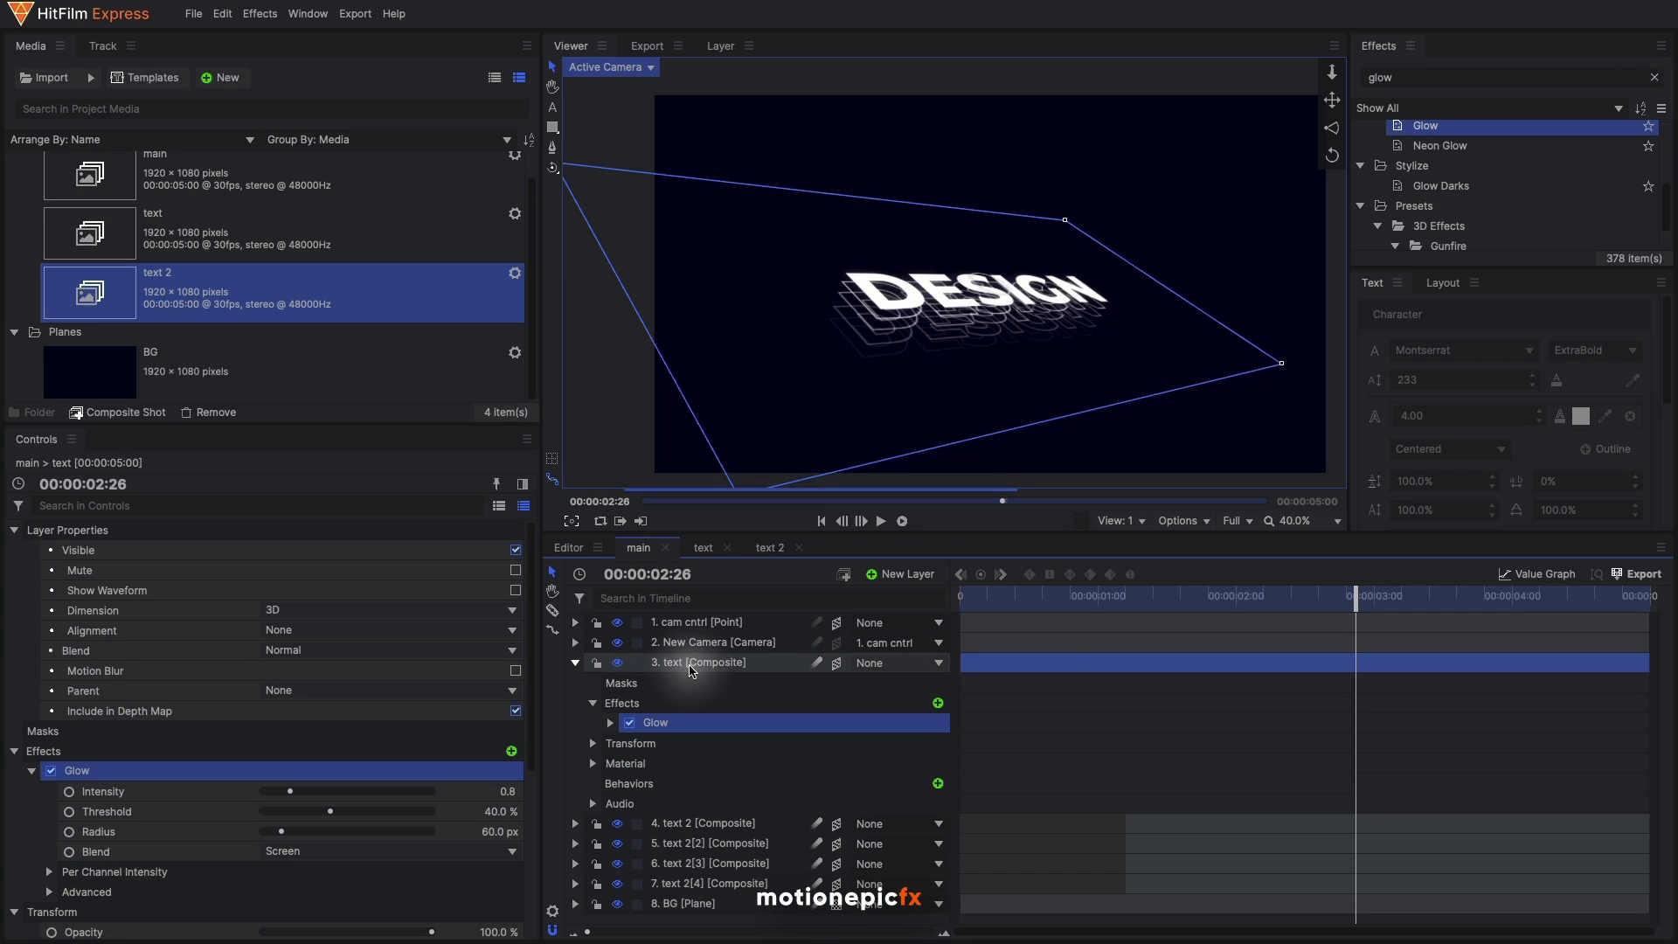
click(1023, 595)
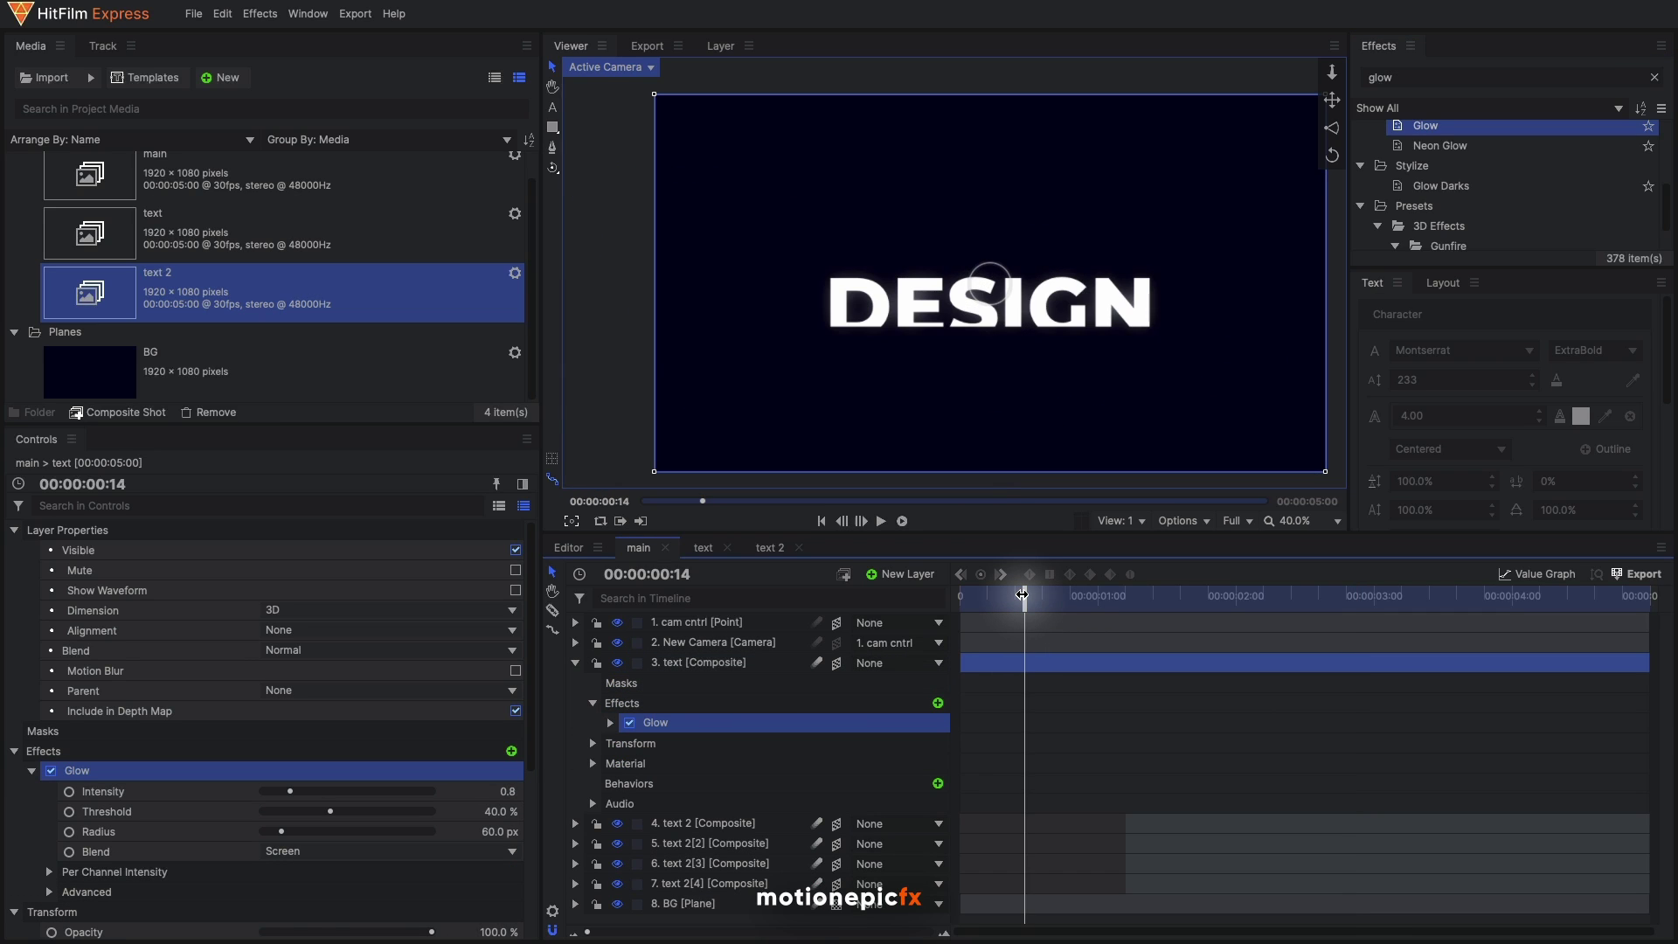
Set the Glow to intensity 1.0, radius 450.5 px and Normal blend, then preview and select it
click(288, 794)
drag(275, 795, 278, 834)
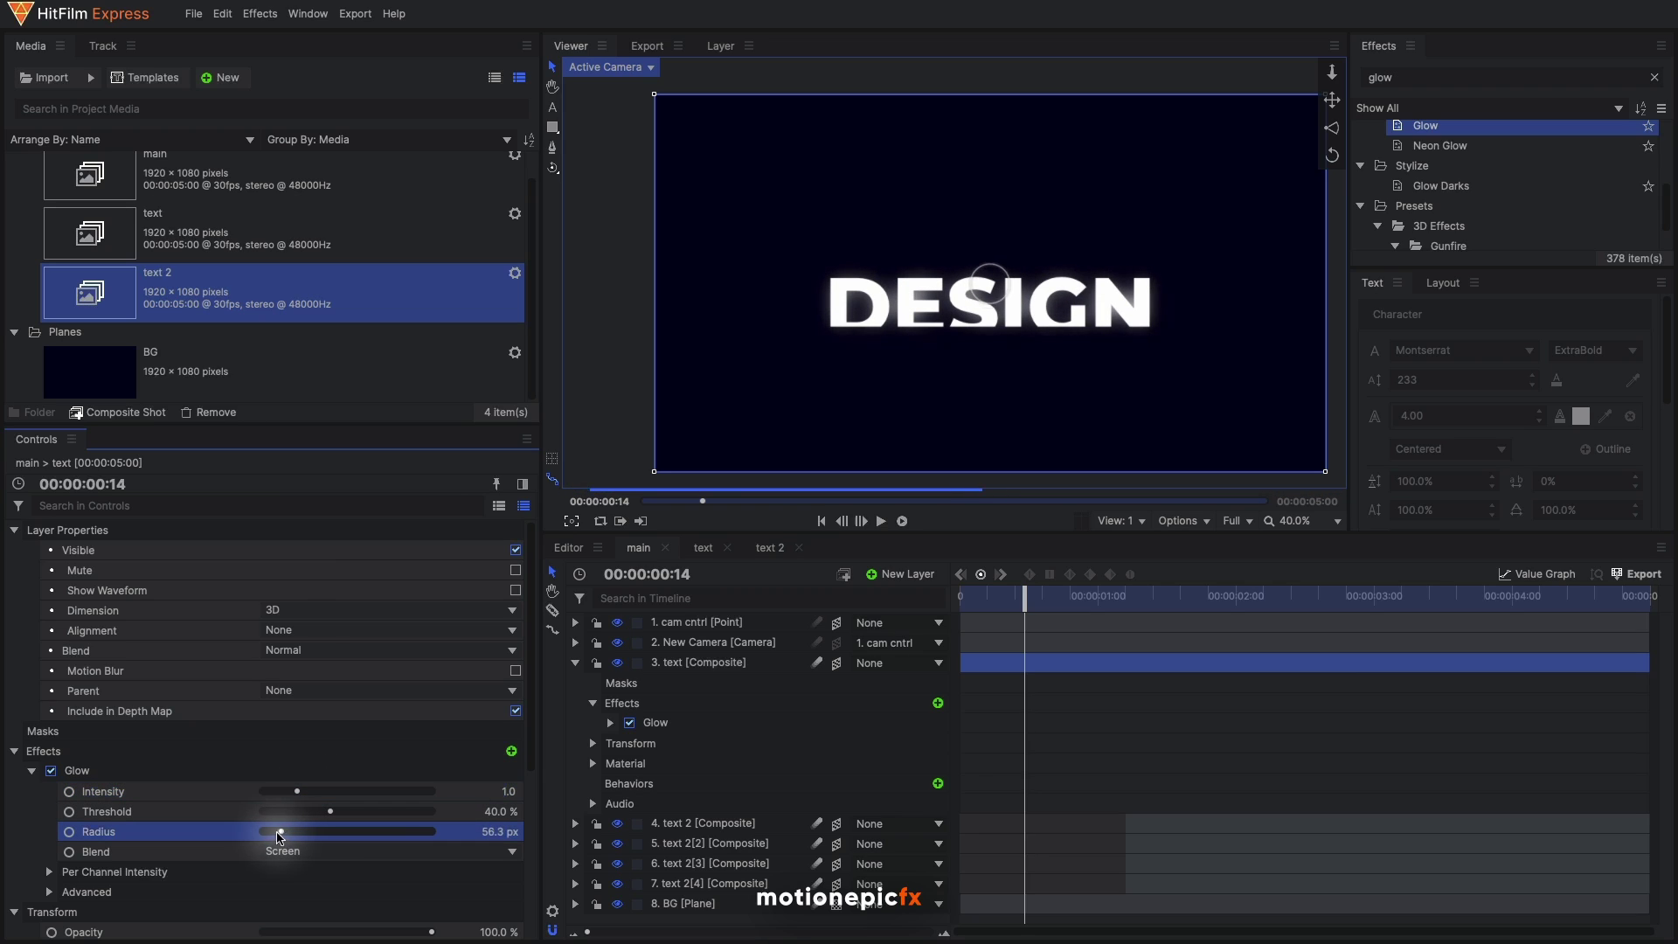
click(296, 792)
mouse_move(293, 793)
mouse_down()
mouse_move(313, 793)
mouse_move(297, 793)
mouse_up()
click(288, 851)
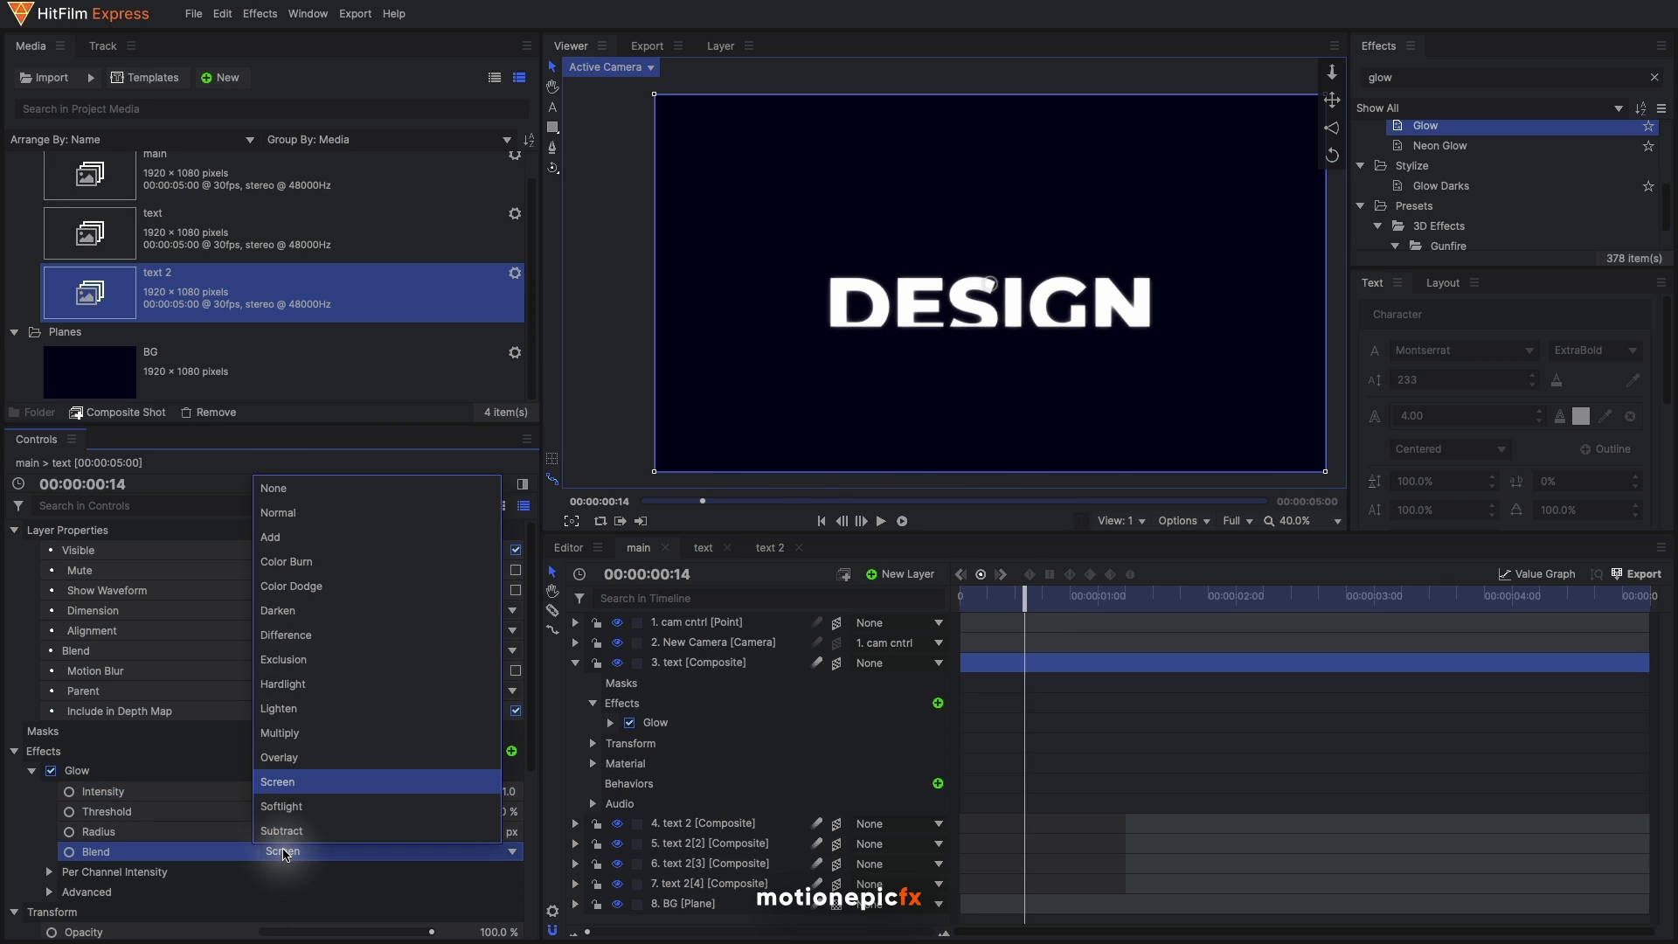
click(288, 513)
key(space)
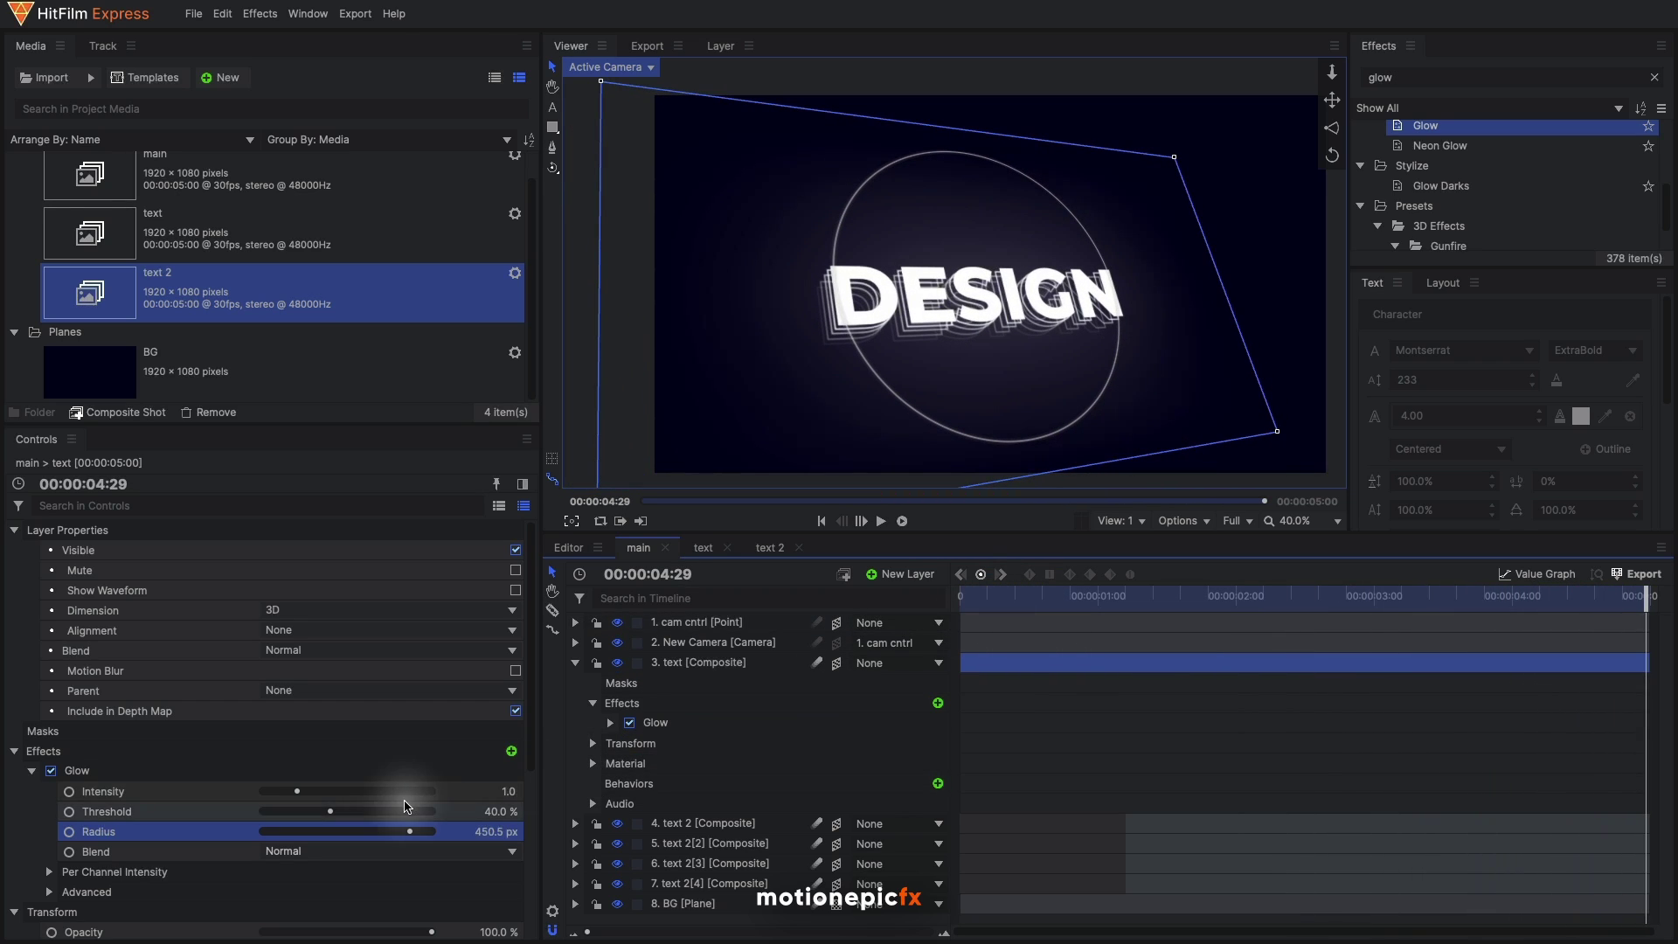
click(125, 773)
Copy the Glow effect and paste it onto the text 2 echo layer
key(super+c)
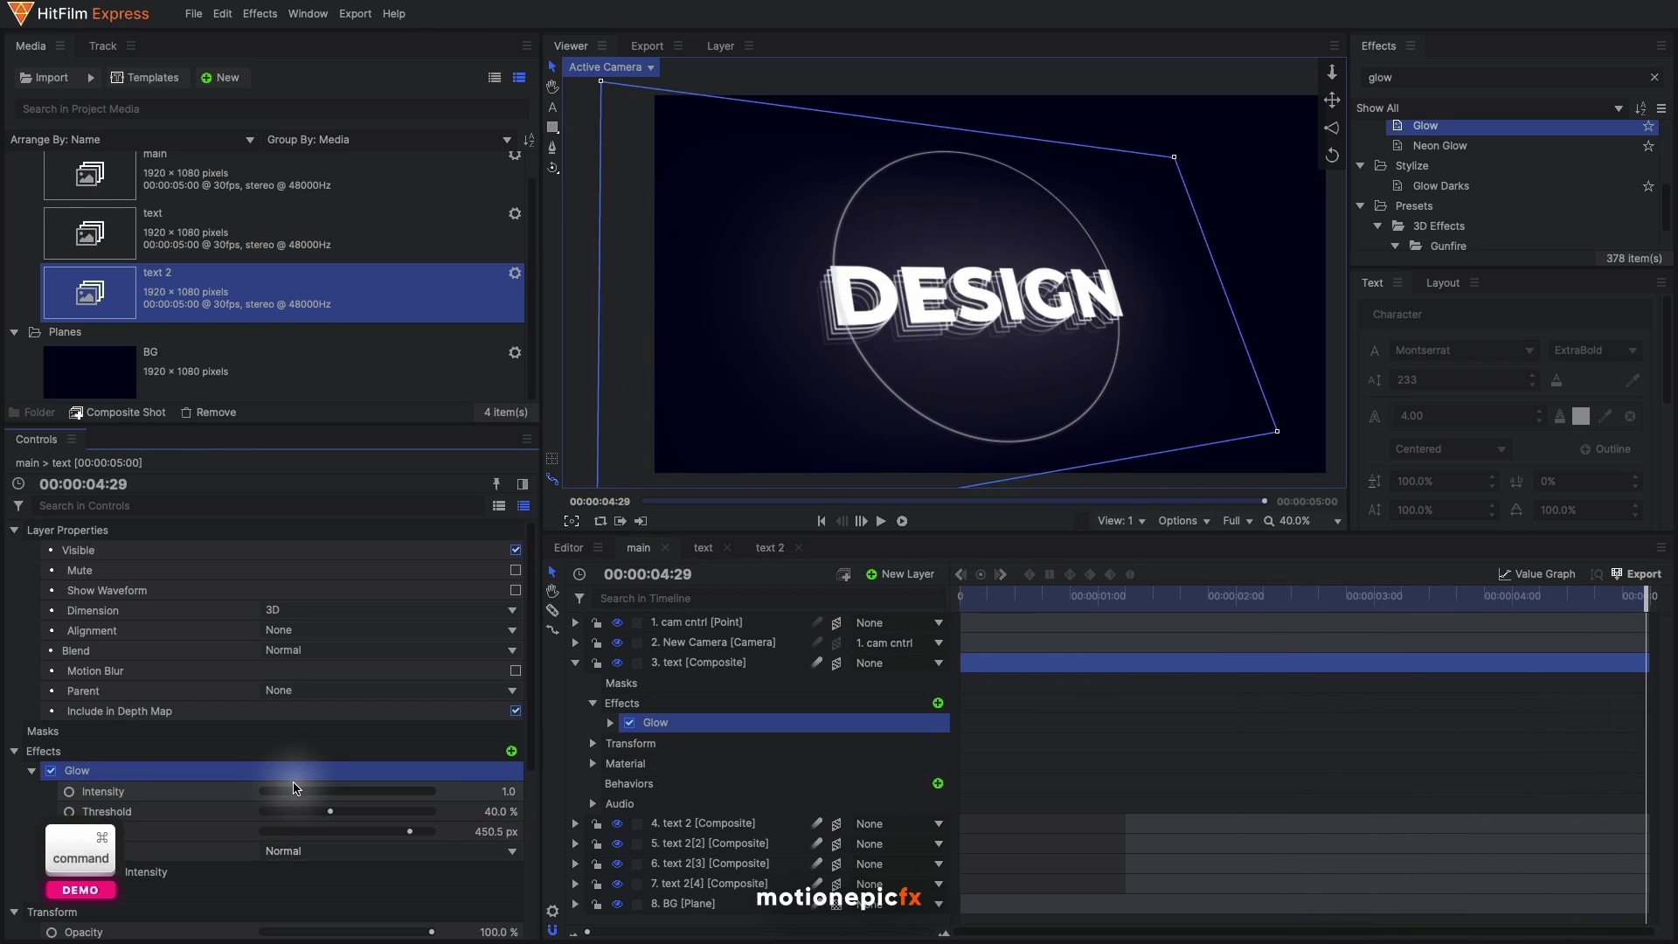
click(577, 664)
click(702, 685)
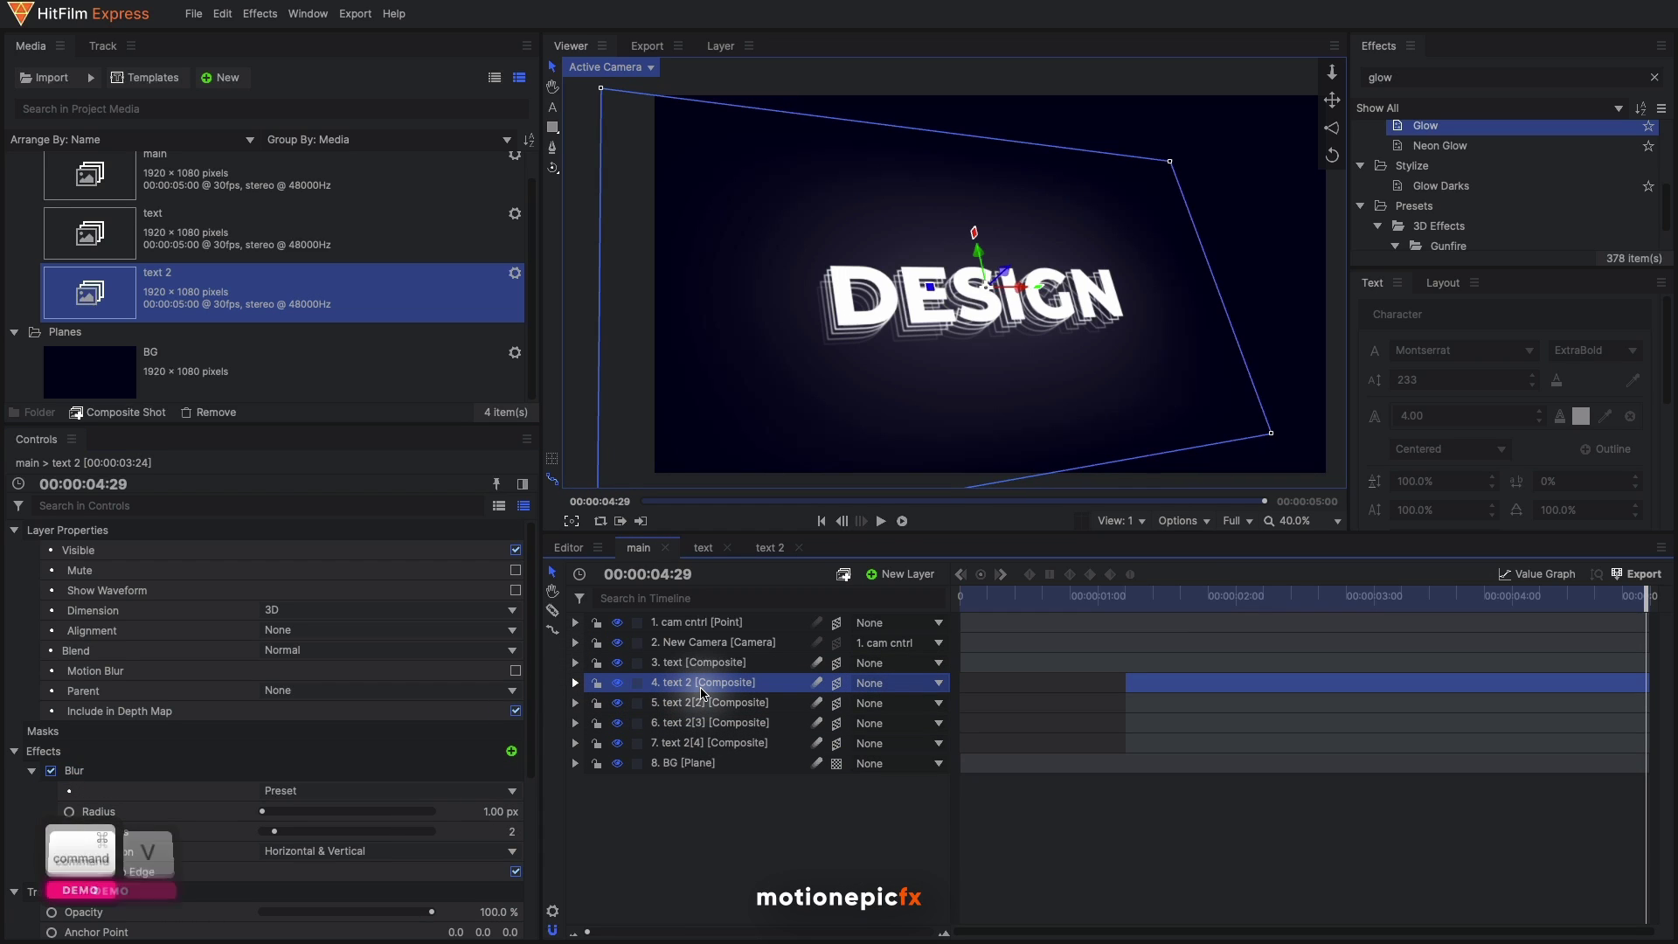
key(super+v)
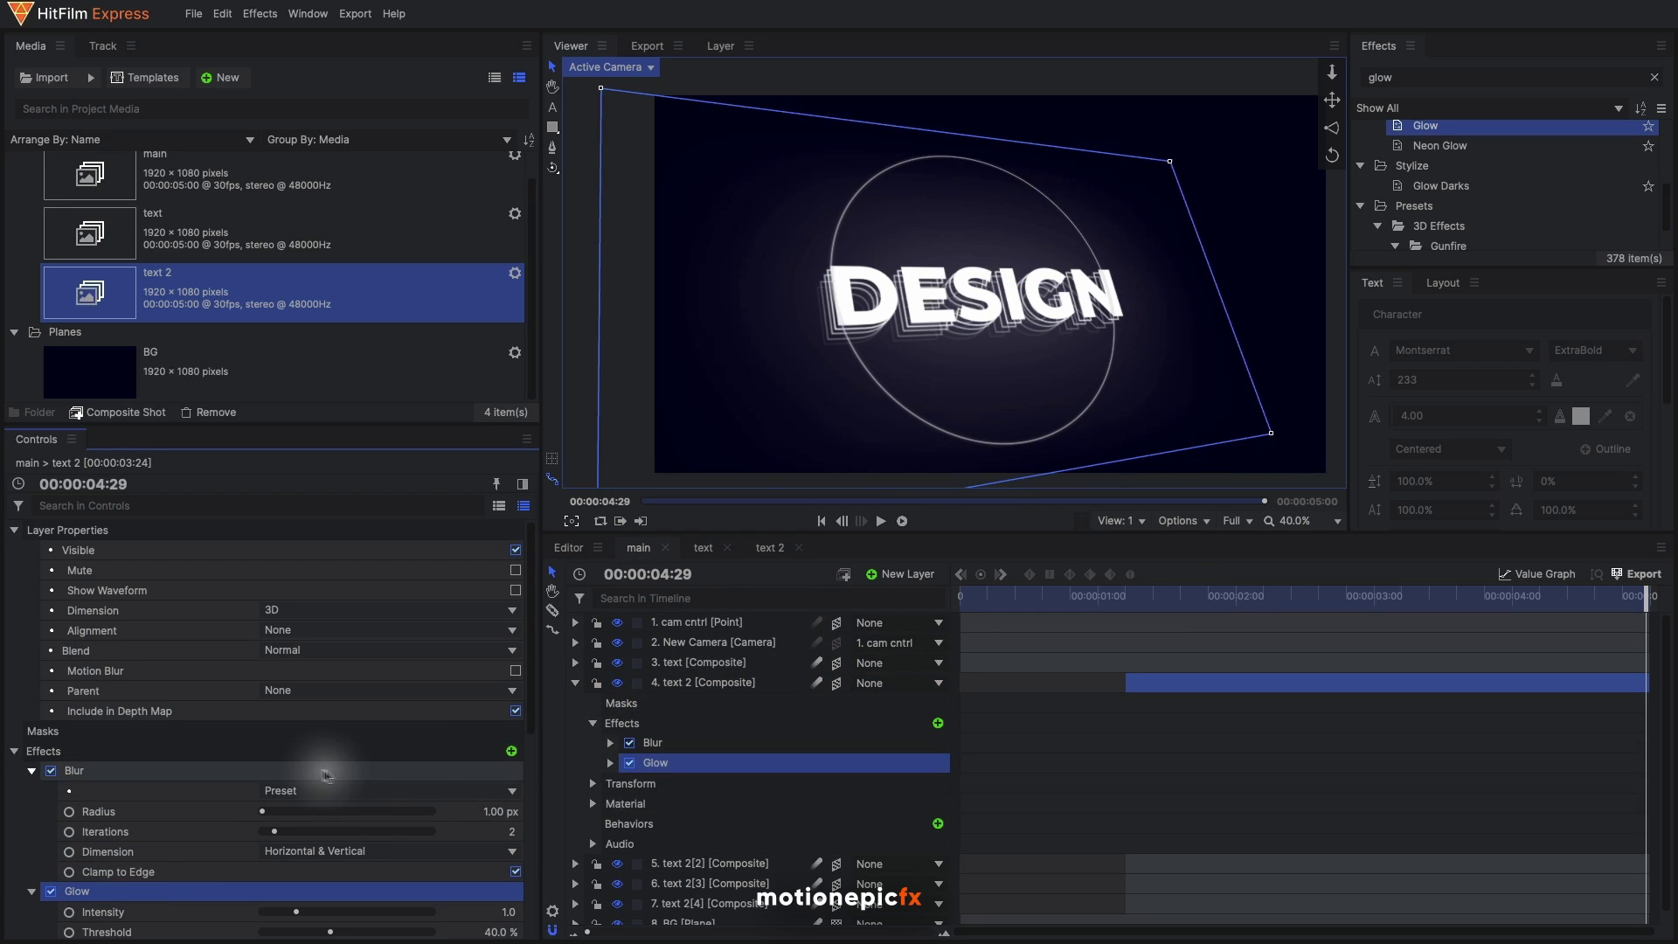
Switch off the main text layer's Glow, preview from one second, and return to 0:00
click(698, 662)
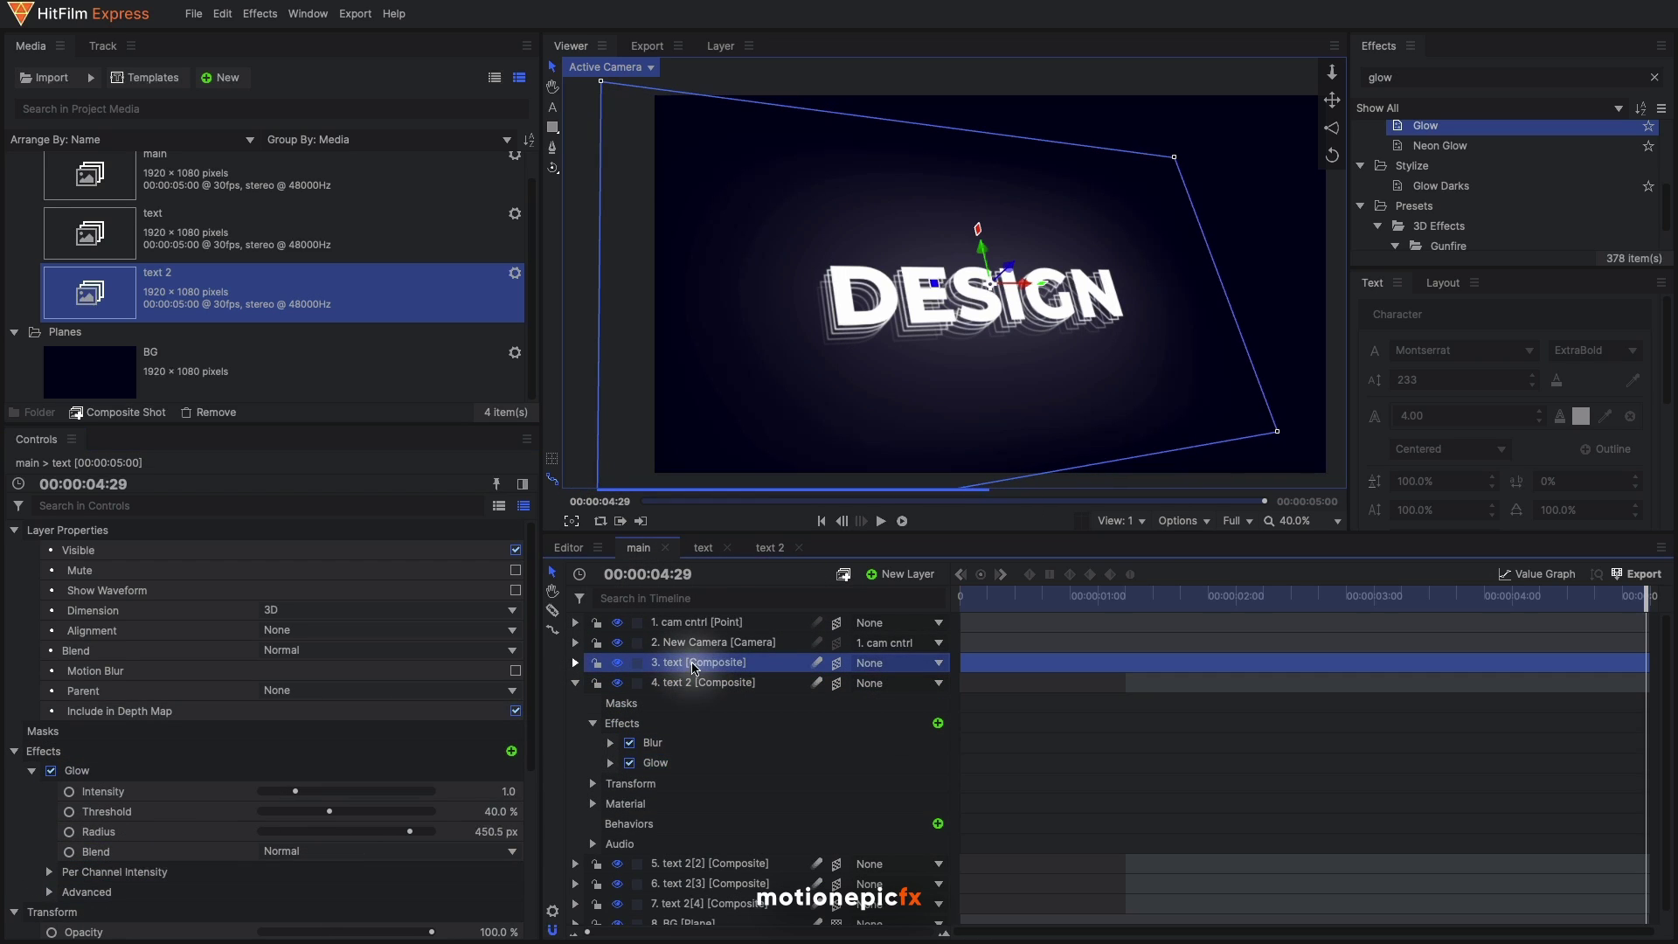
click(51, 771)
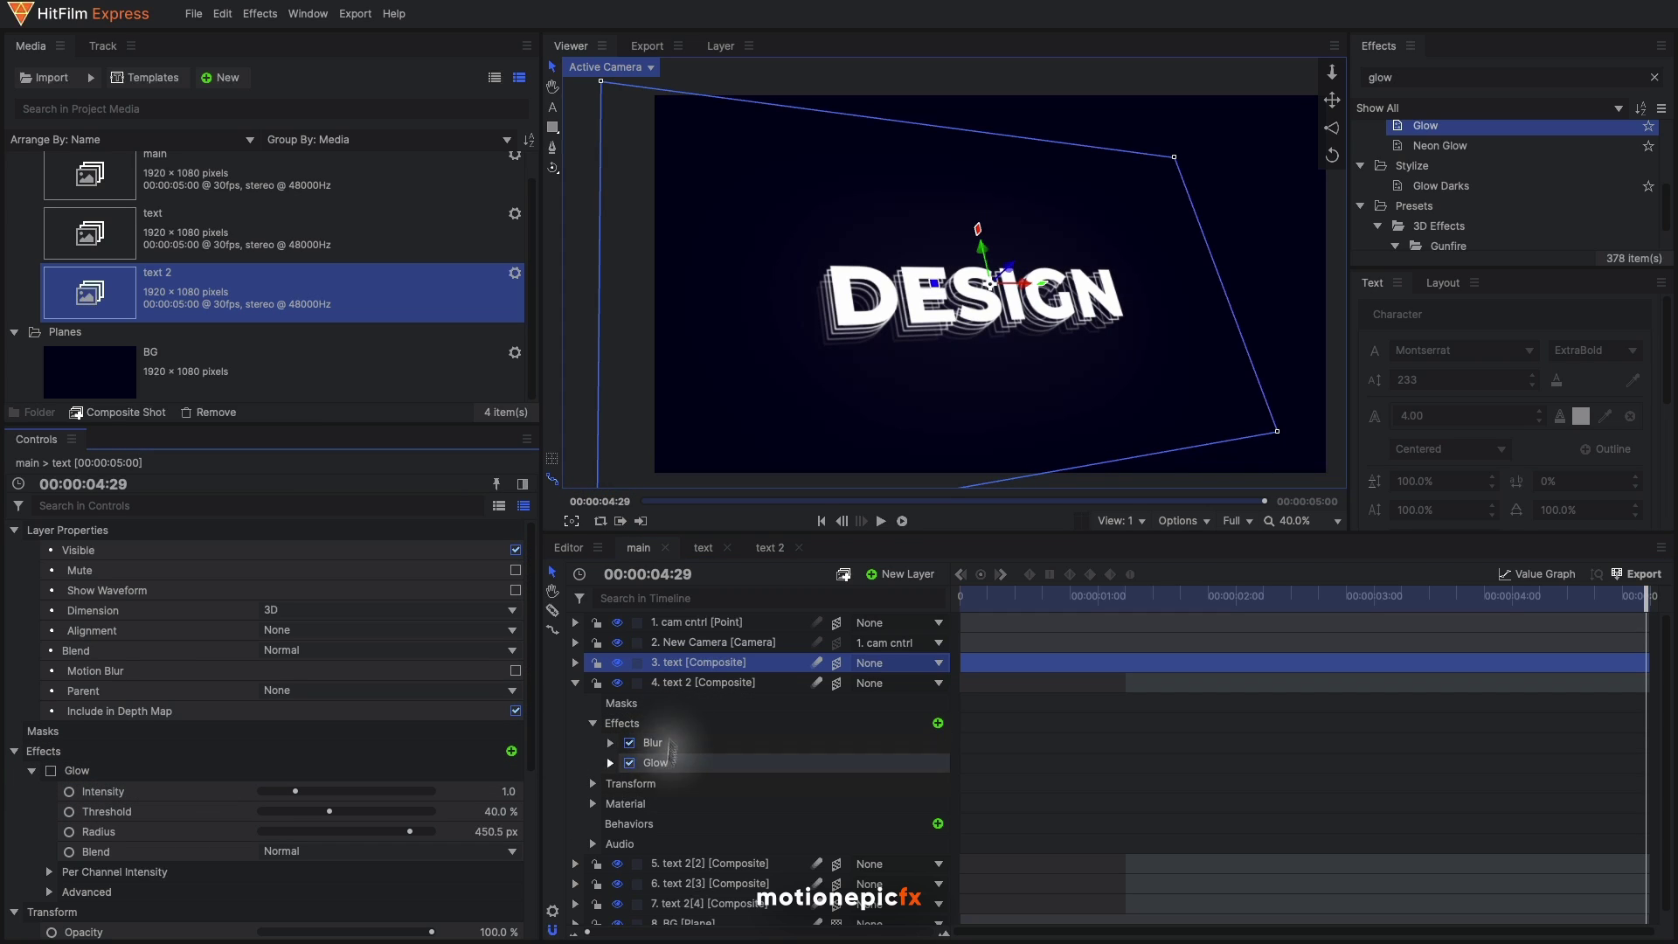
click(575, 683)
click(699, 682)
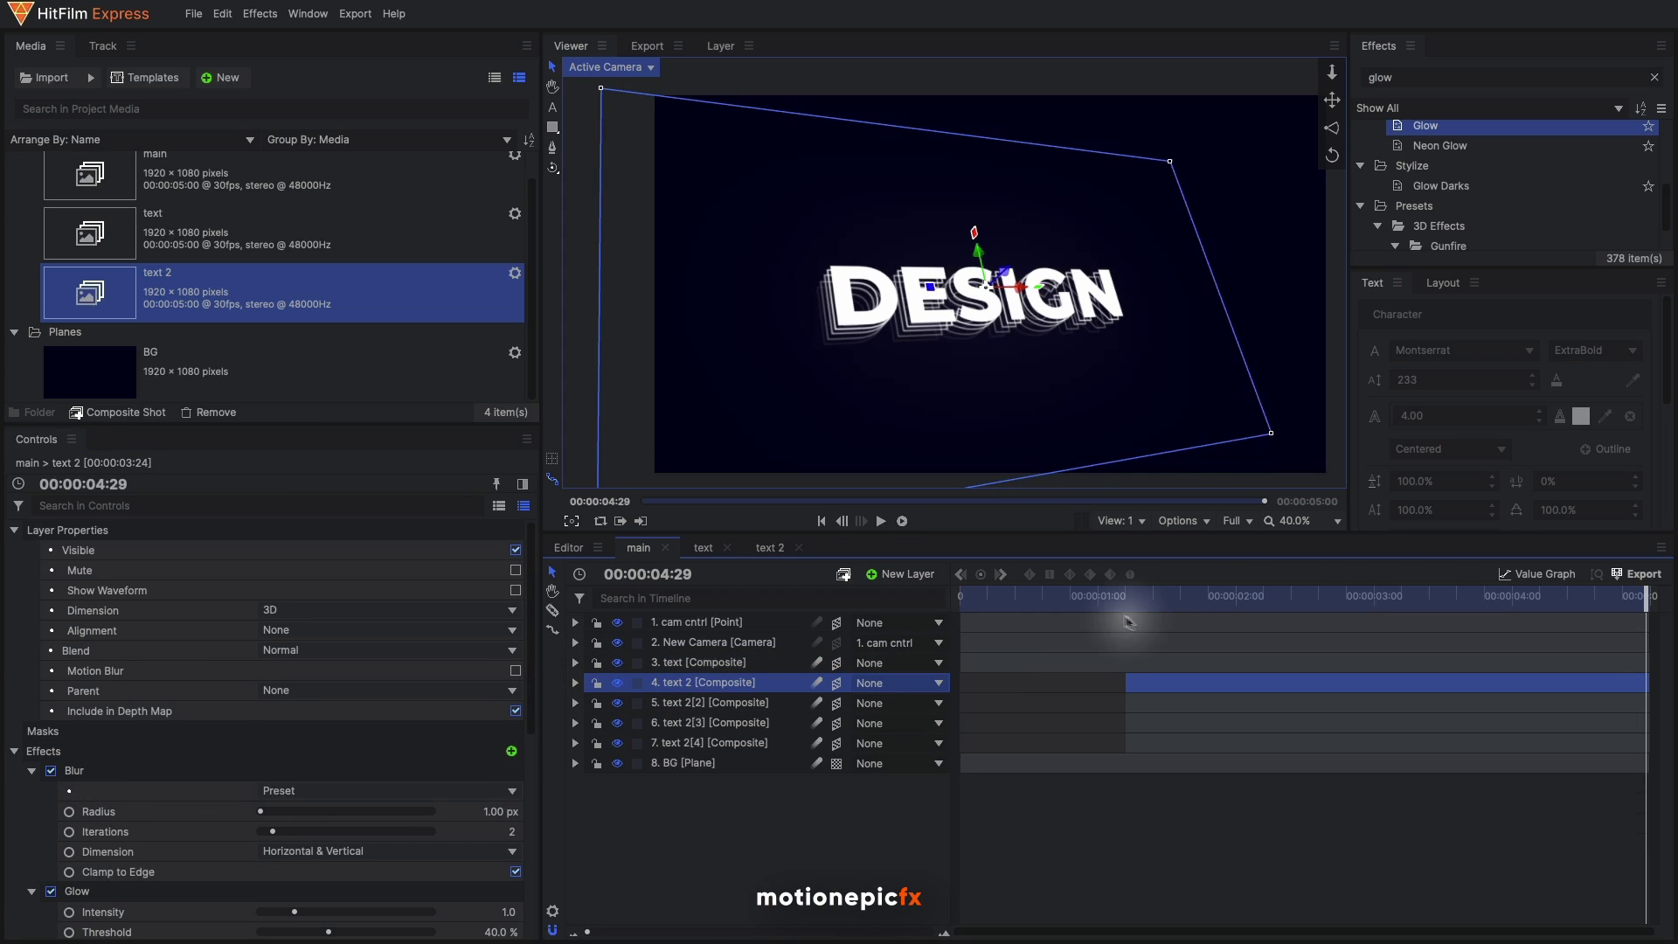
click(1097, 597)
key(space)
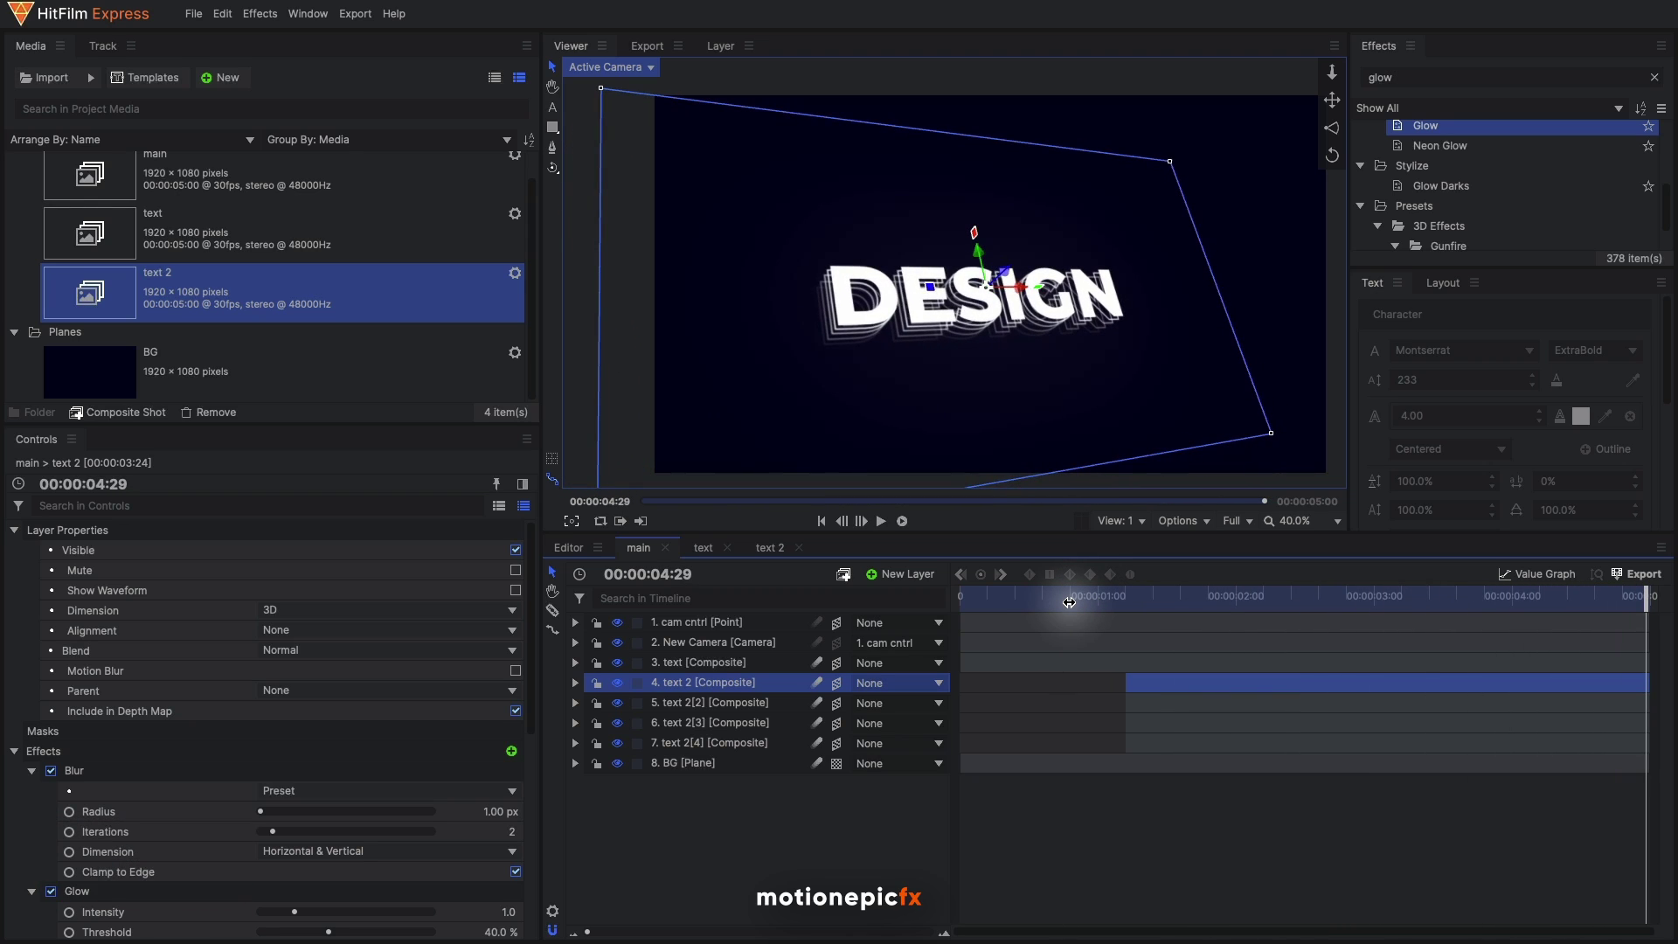
drag(1021, 605, 960, 603)
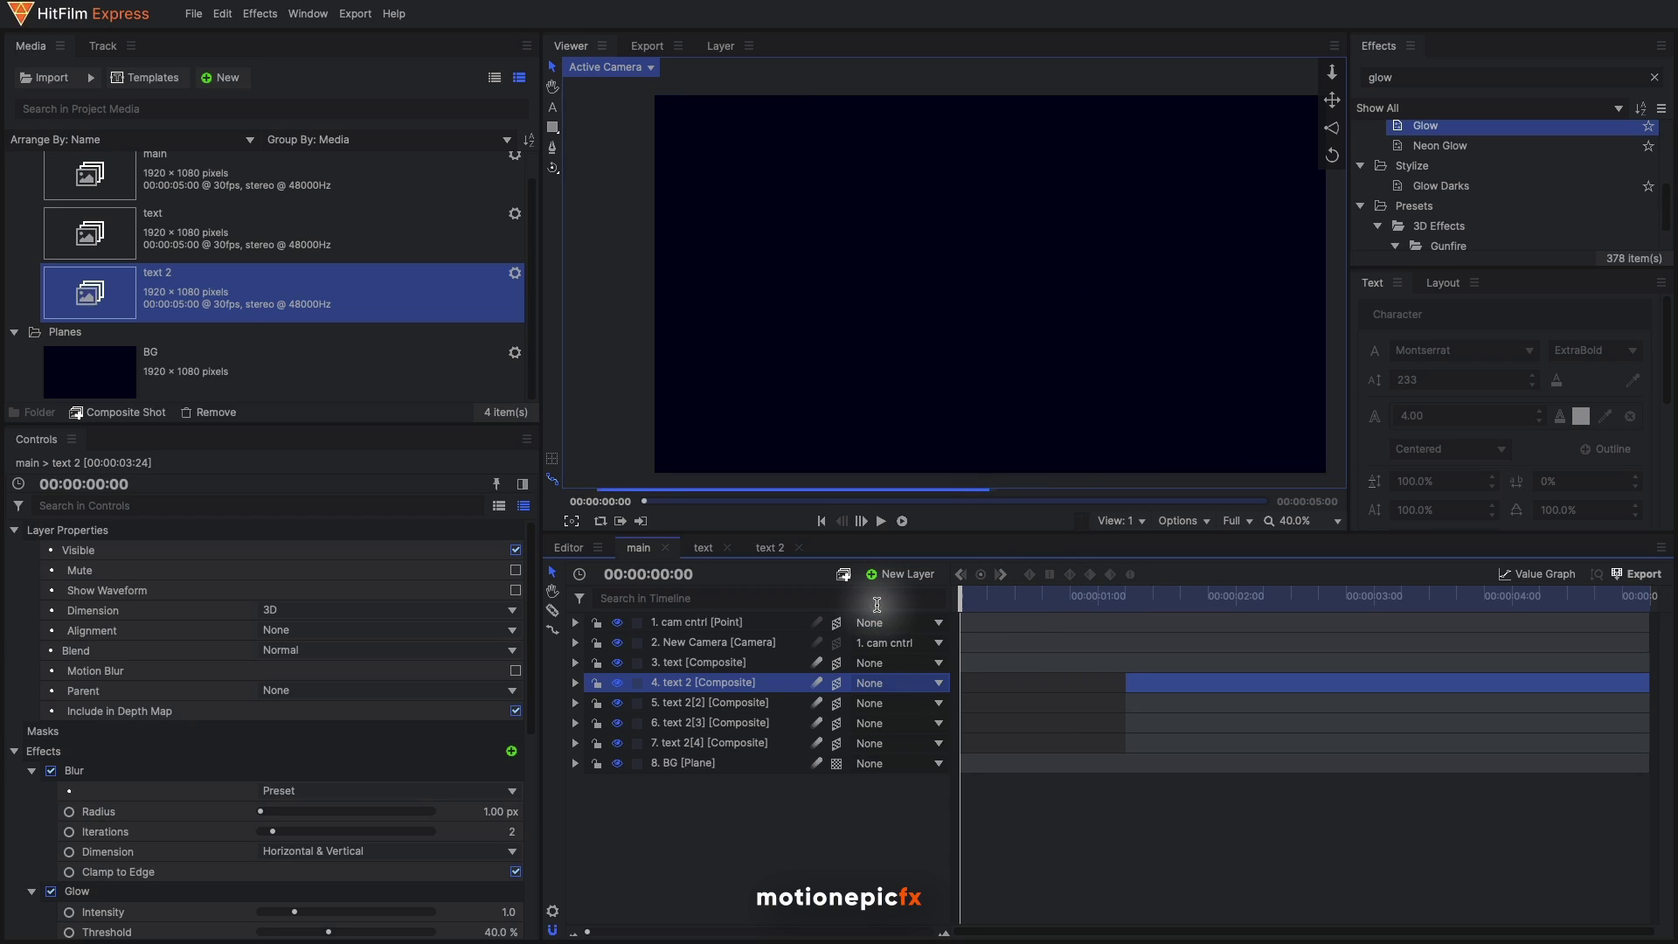